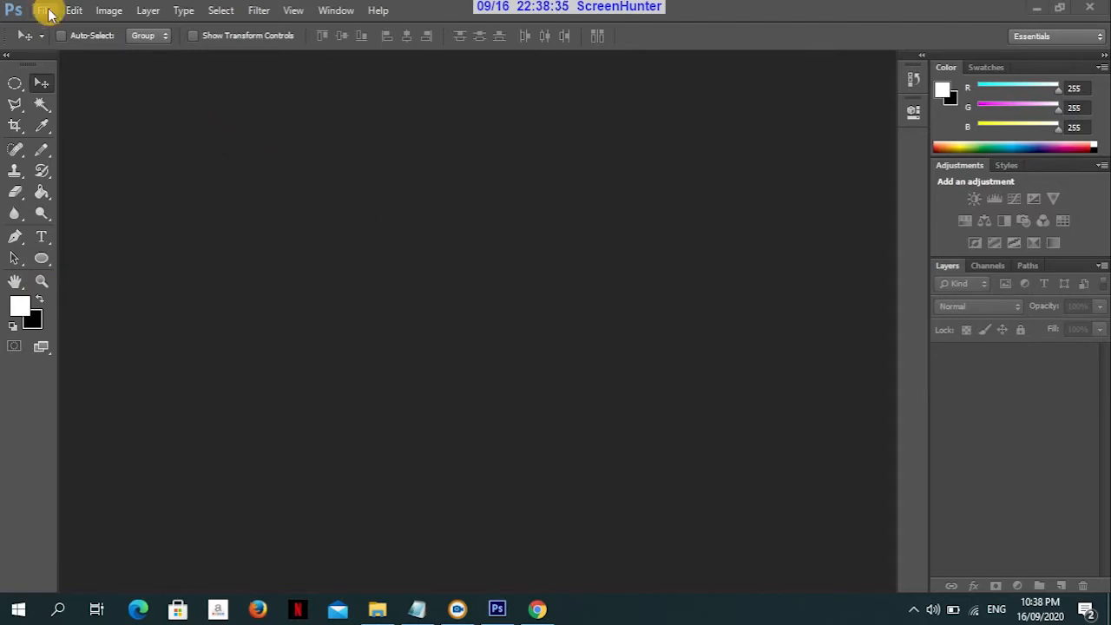
Start a new document from the International Paper preset at A4 size, with its dimensions in inches
left_click(45, 11)
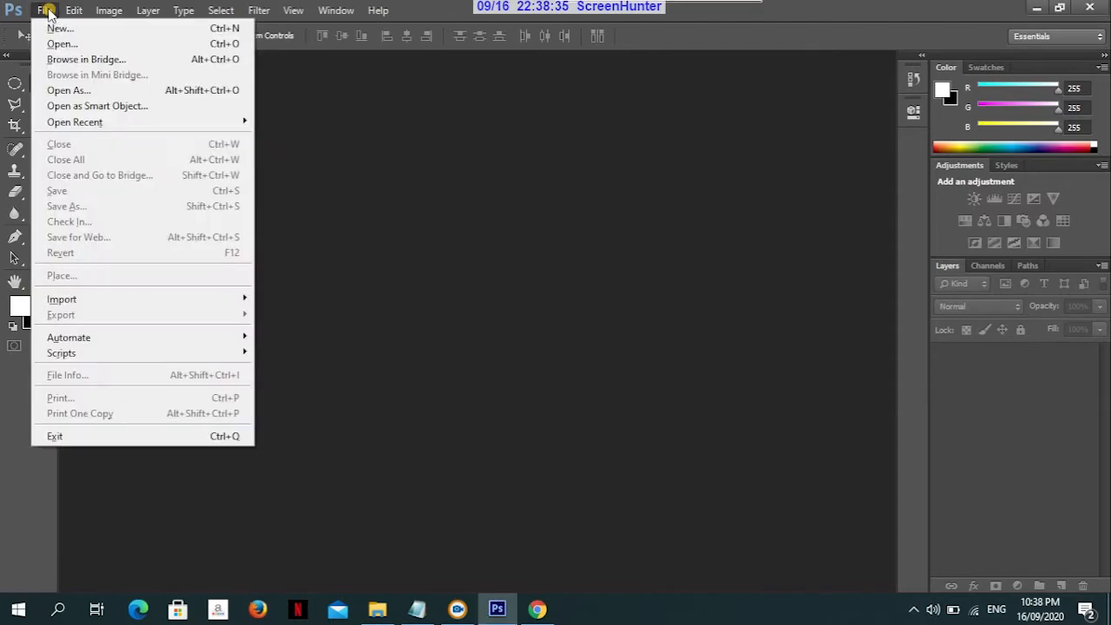
left_click(61, 29)
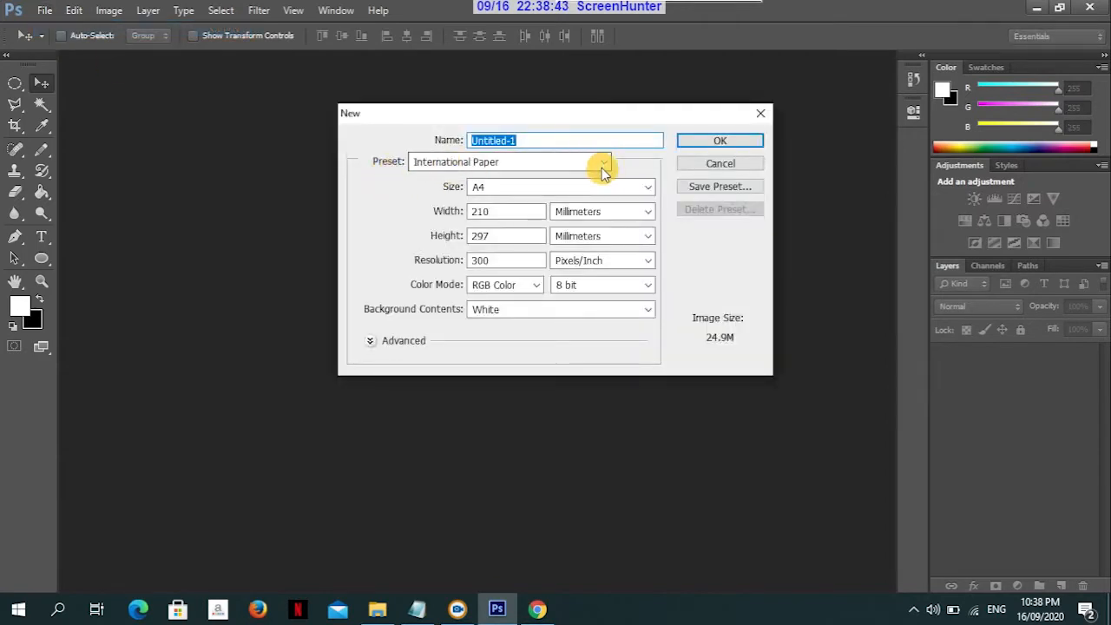
left_click(605, 165)
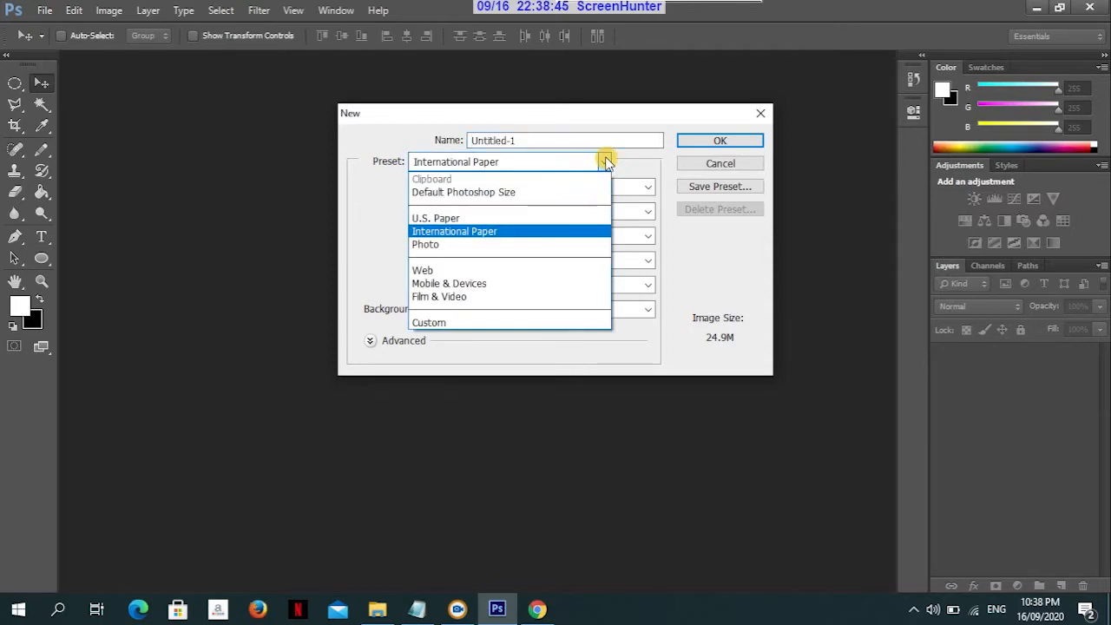
left_click(605, 163)
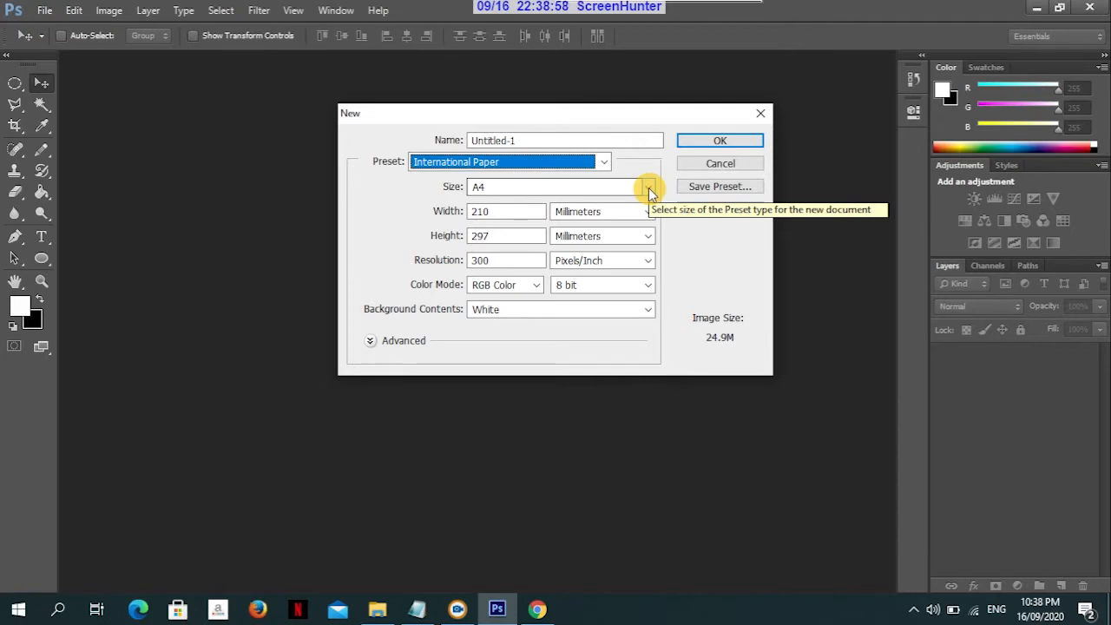
left_click(649, 188)
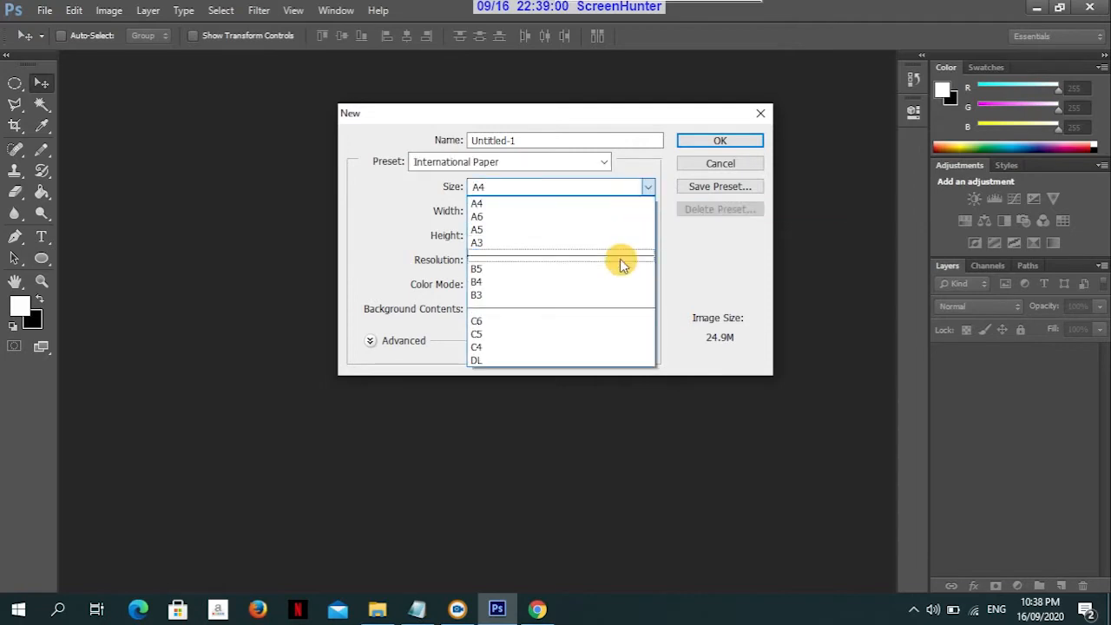
left_click(644, 205)
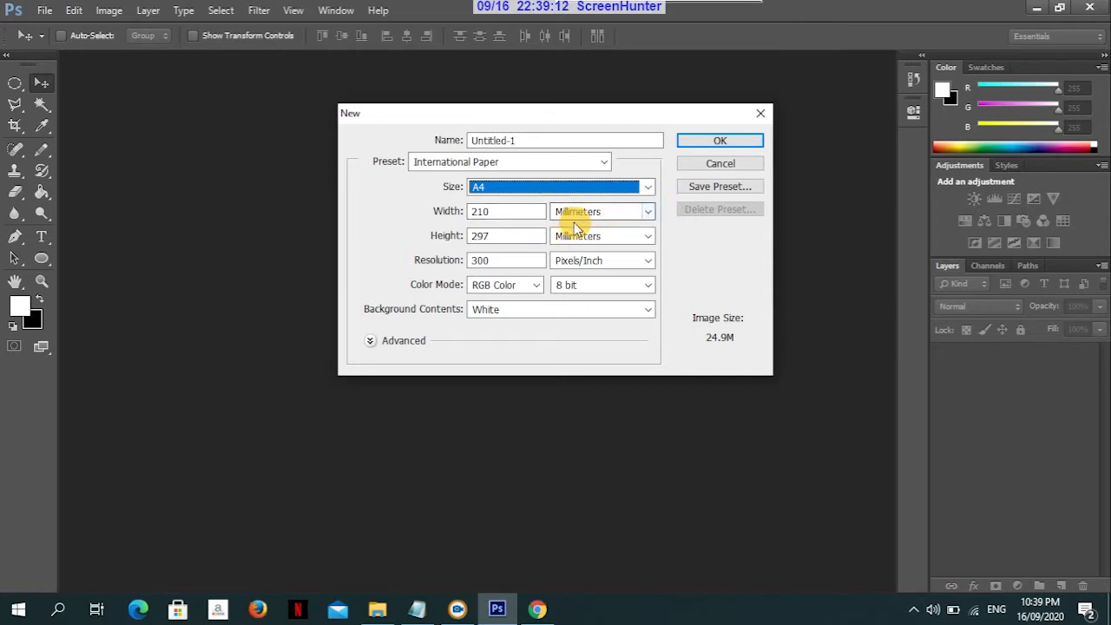
left_click(653, 215)
left_click(630, 243)
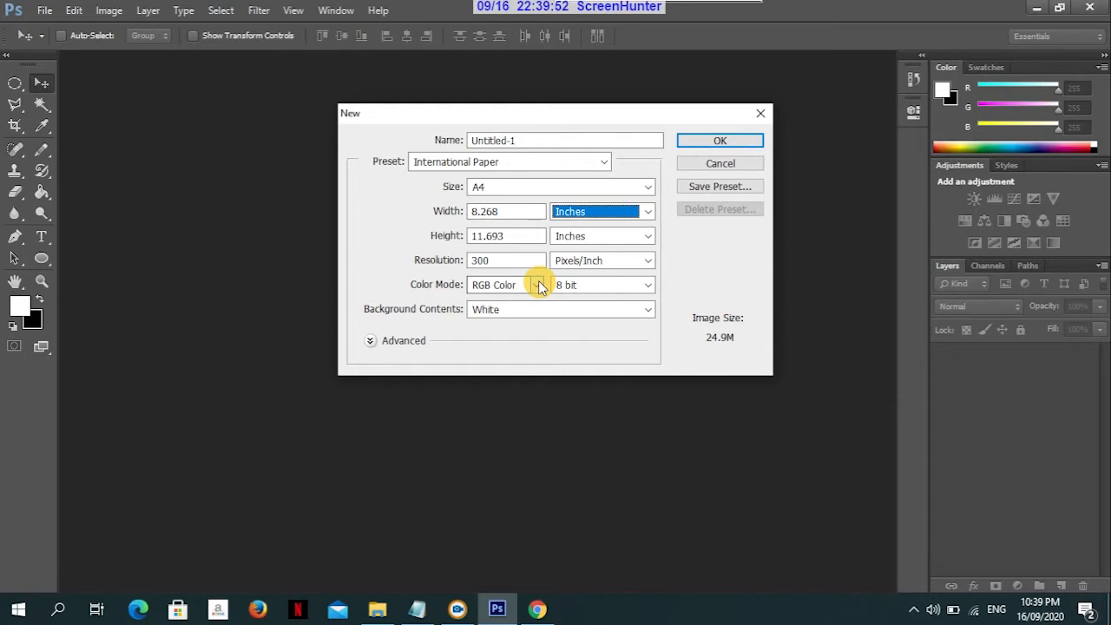
Review the color mode and background contents choices for the new document, keeping RGB Color and White
left_click(538, 285)
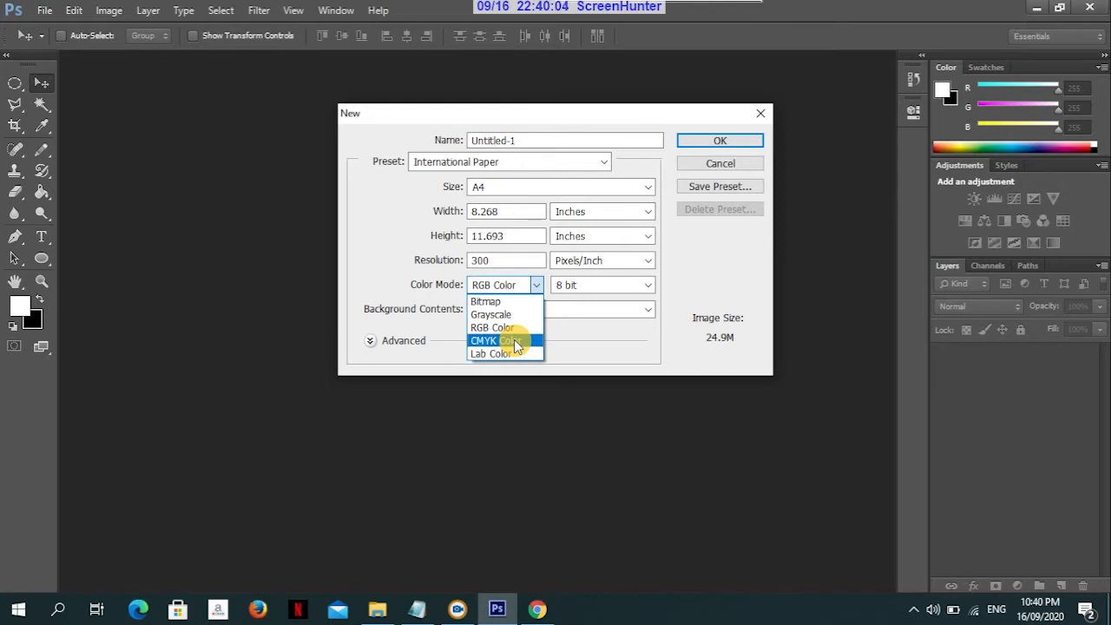
left_click(574, 334)
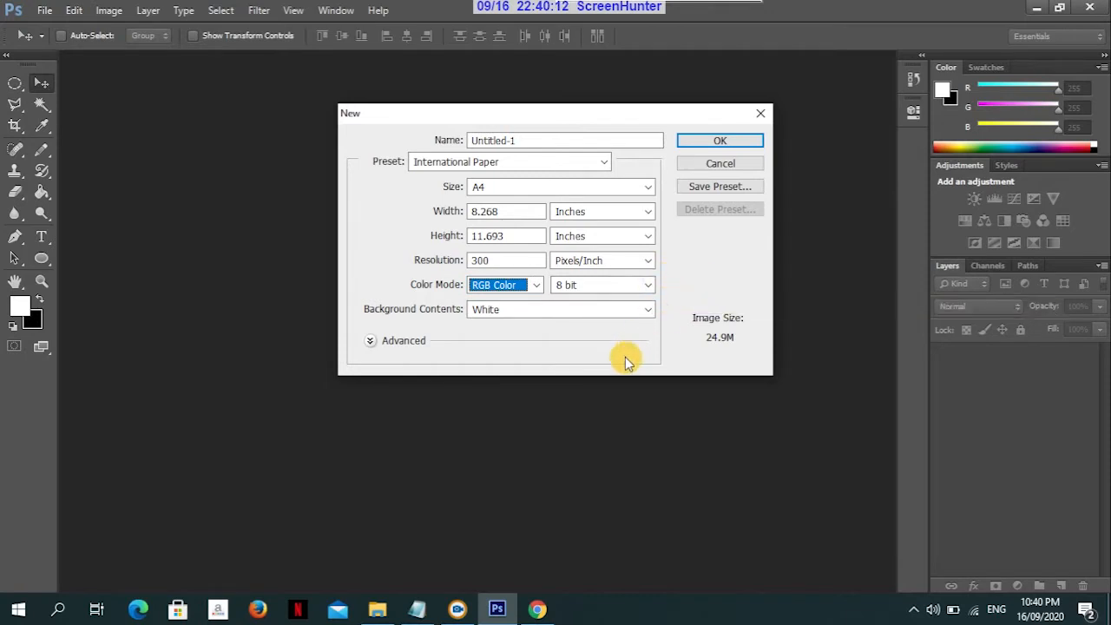
left_click(650, 309)
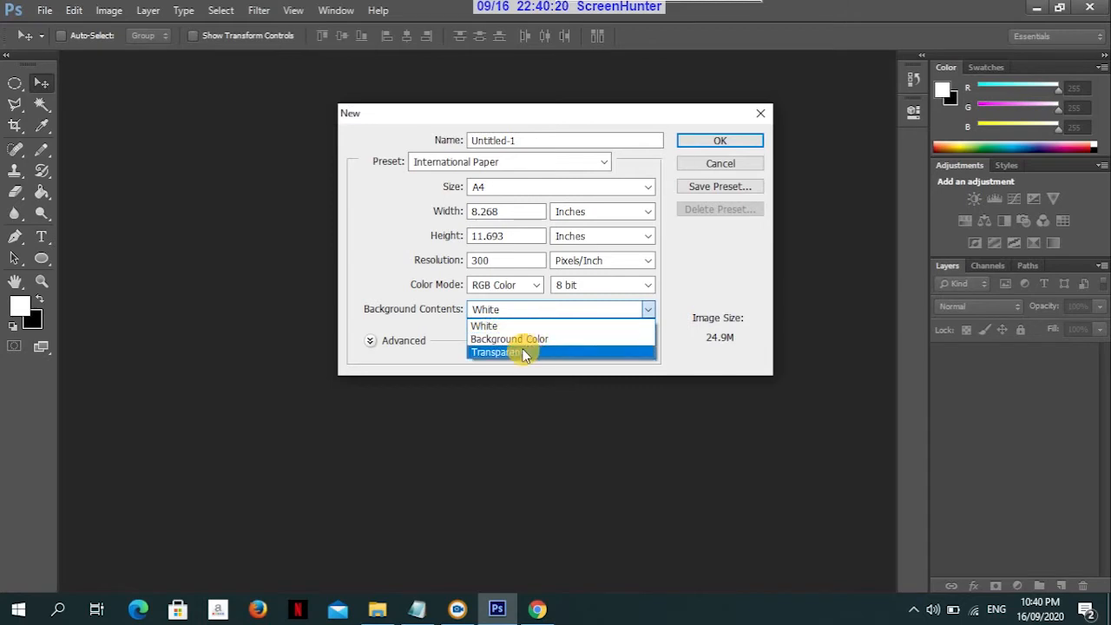
left_click(679, 287)
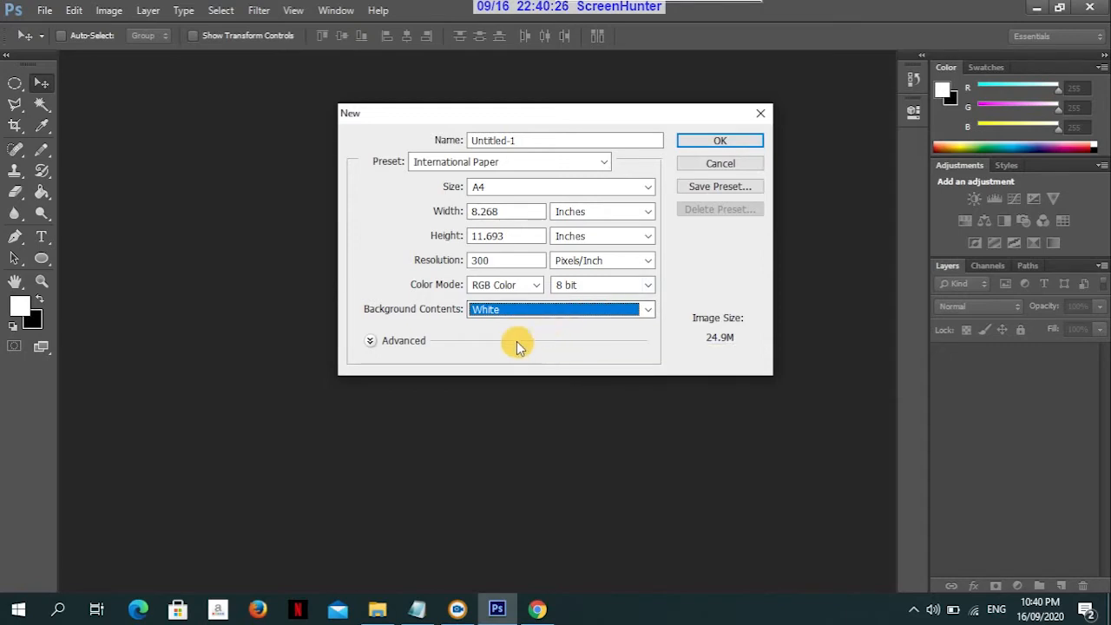
key("Tab")
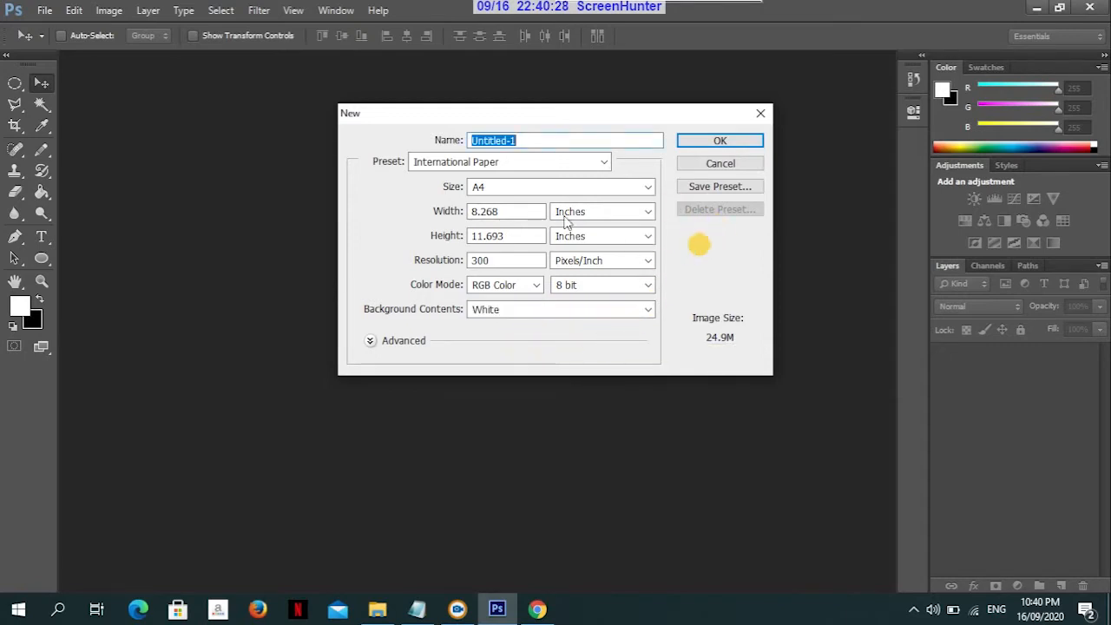
Name the new document Basic Tools_1 and create it
left_click(537, 142)
double_click(535, 141)
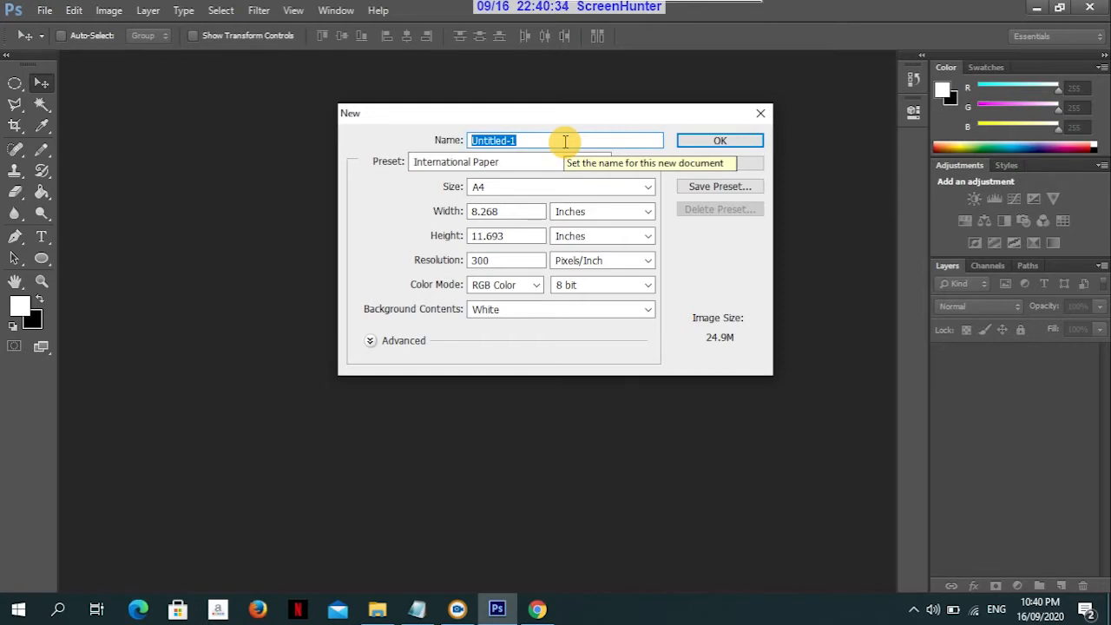
type("Ba")
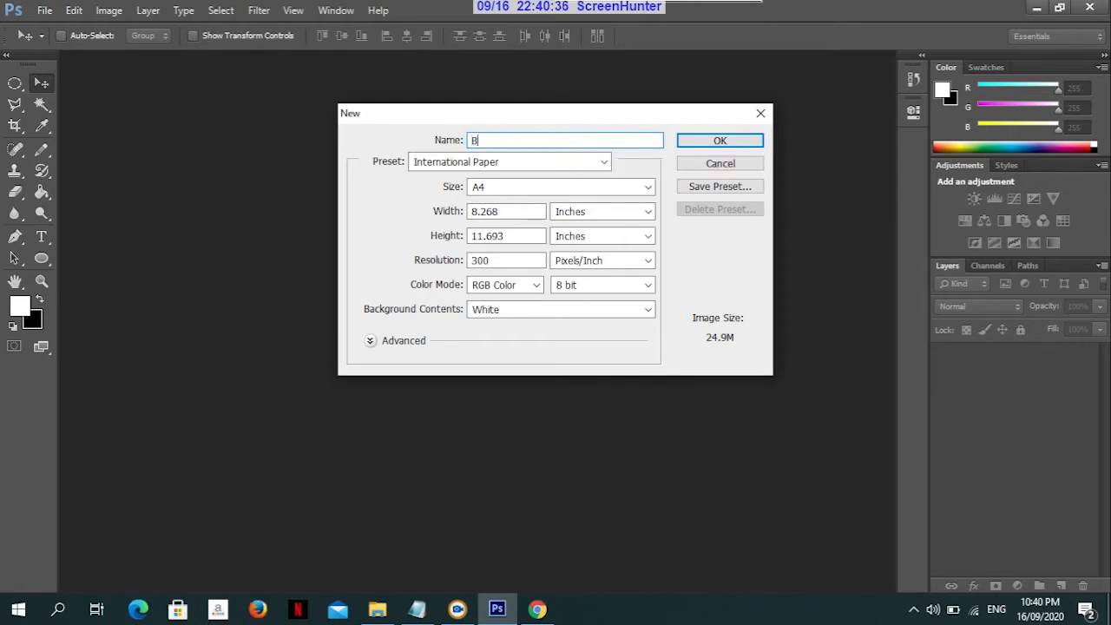
type("sic T")
type("ools_1")
left_click(728, 142)
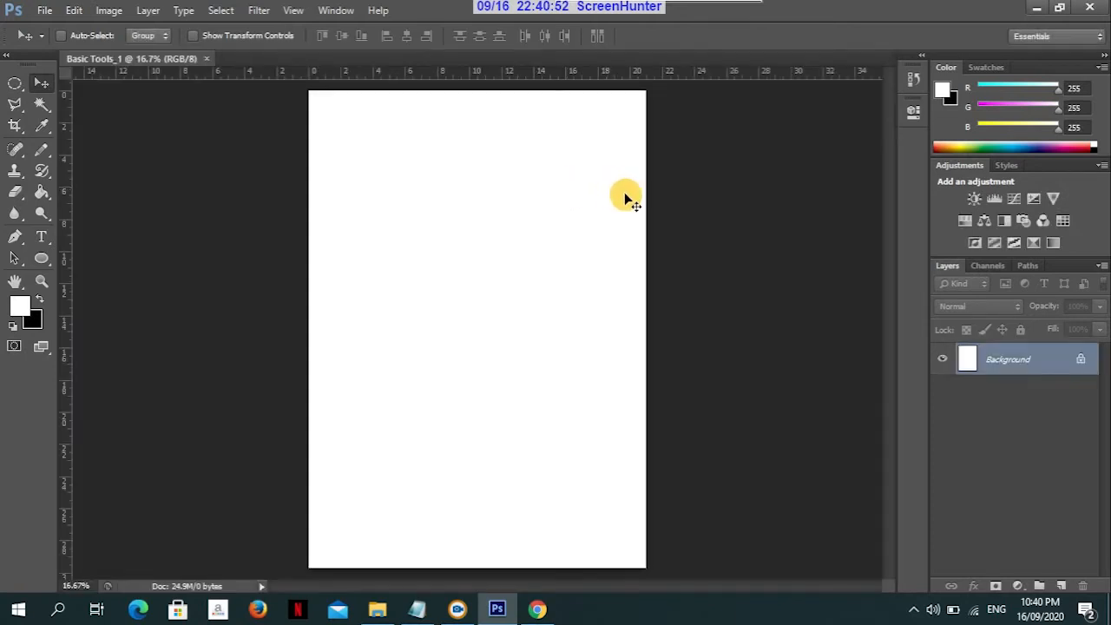
Save the document as Basic Tools_1 in the PSD folder in Photoshop format
left_click(43, 10)
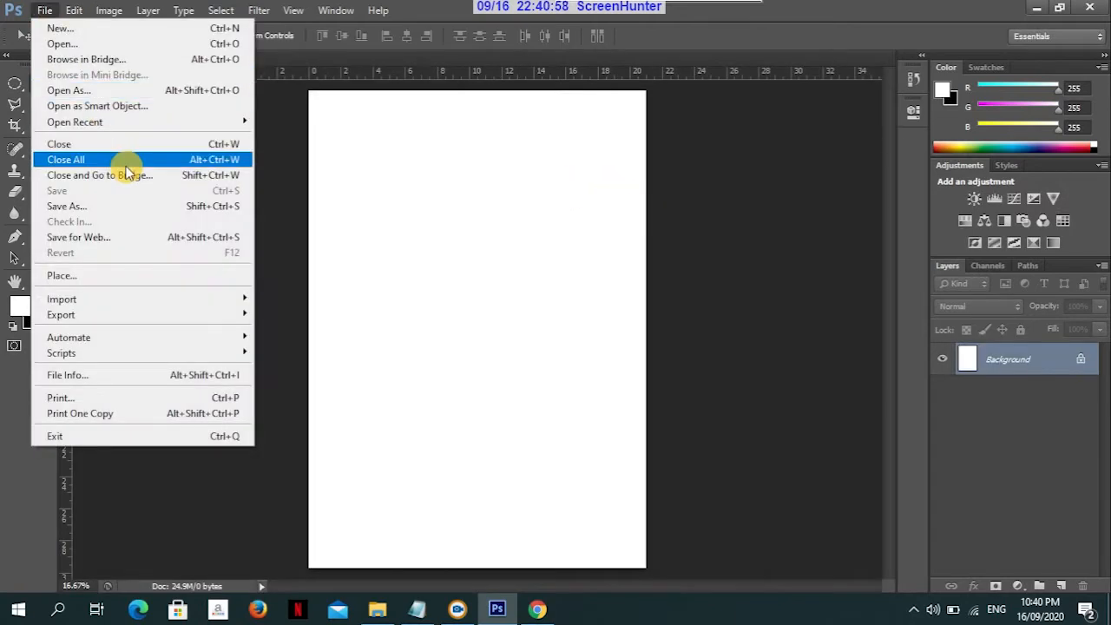
left_click(122, 205)
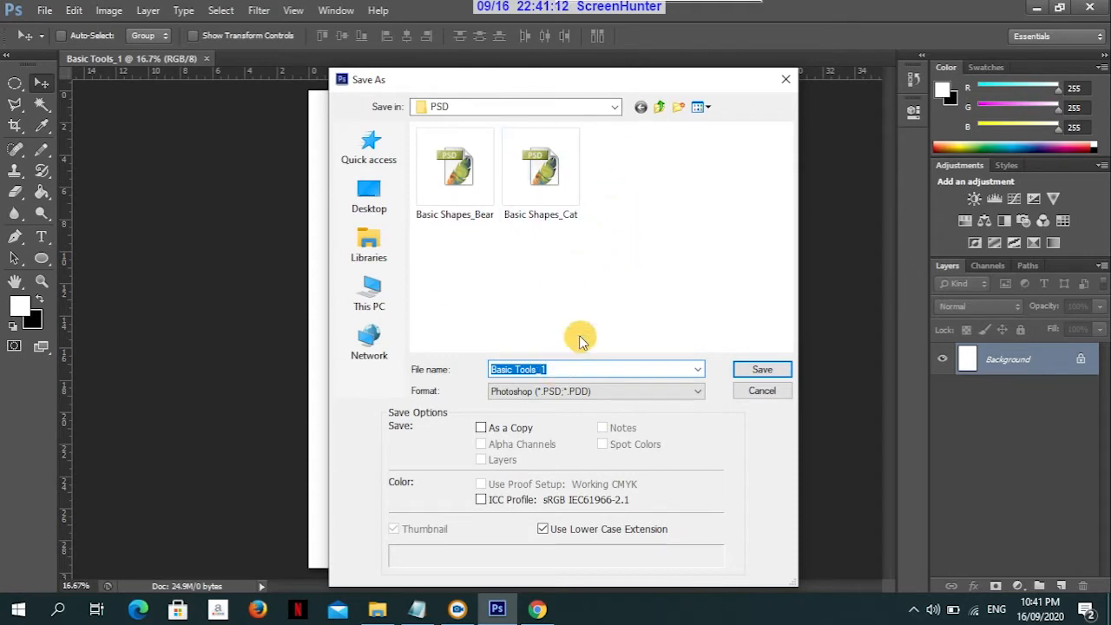
left_click(747, 374)
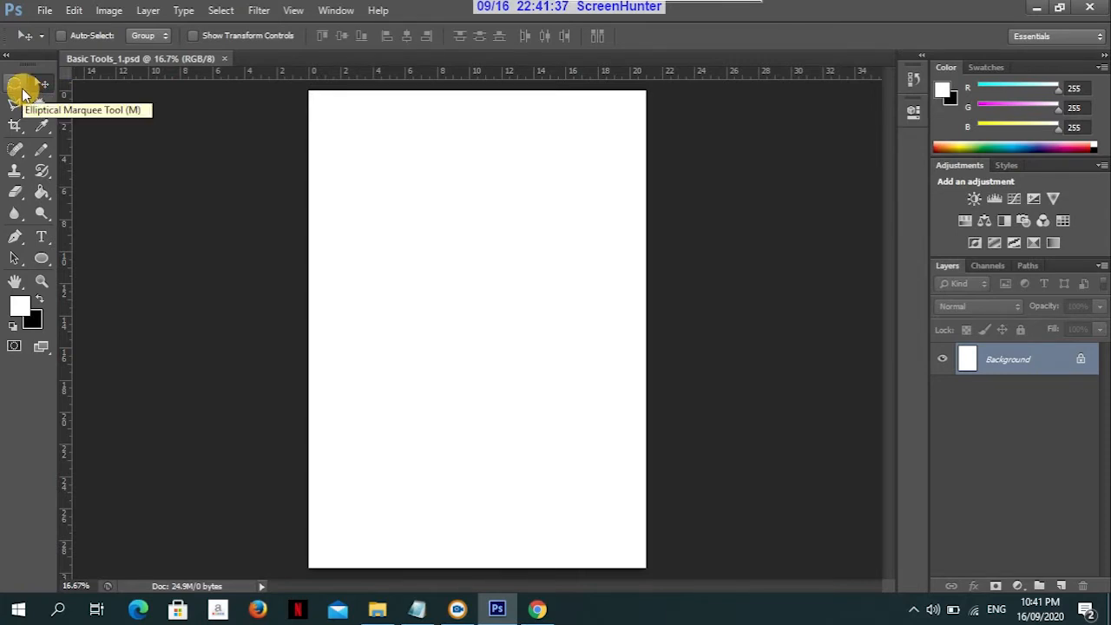
Make a trial circular selection in the upper half of the page with the Elliptical Marquee tool, and deselect it
left_click_drag(24, 86, 79, 98)
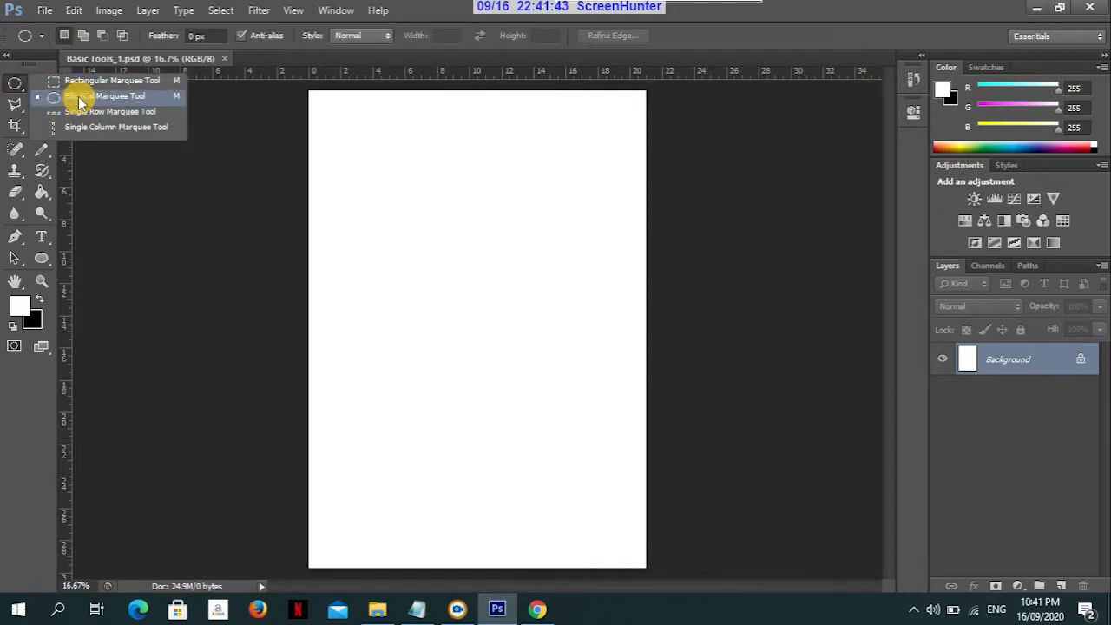
left_click(79, 99)
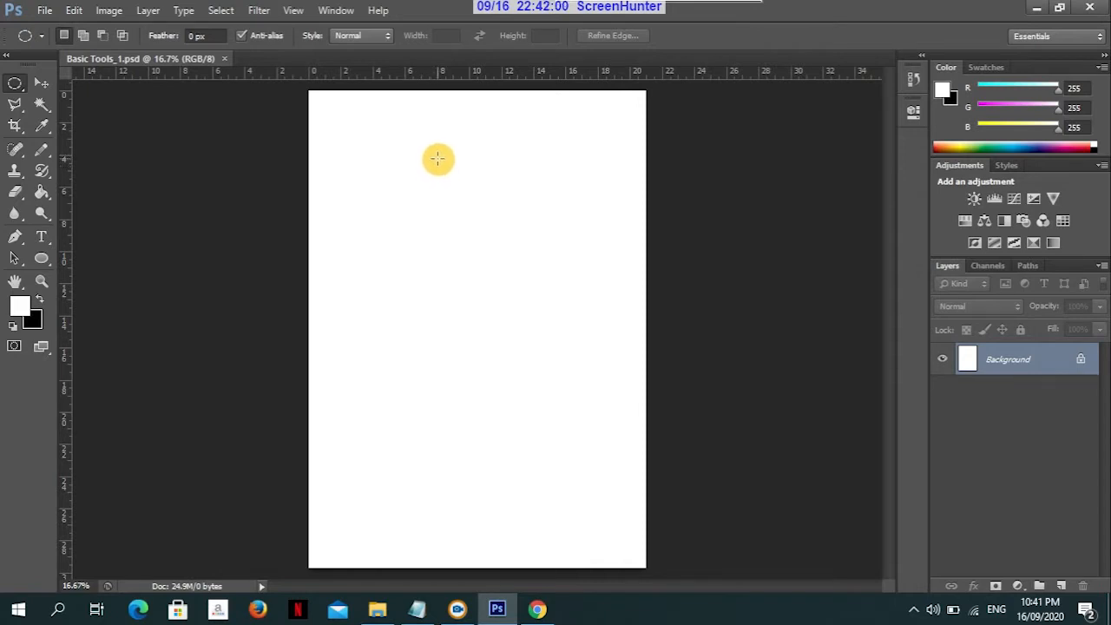
left_click_drag(417, 150, 559, 455)
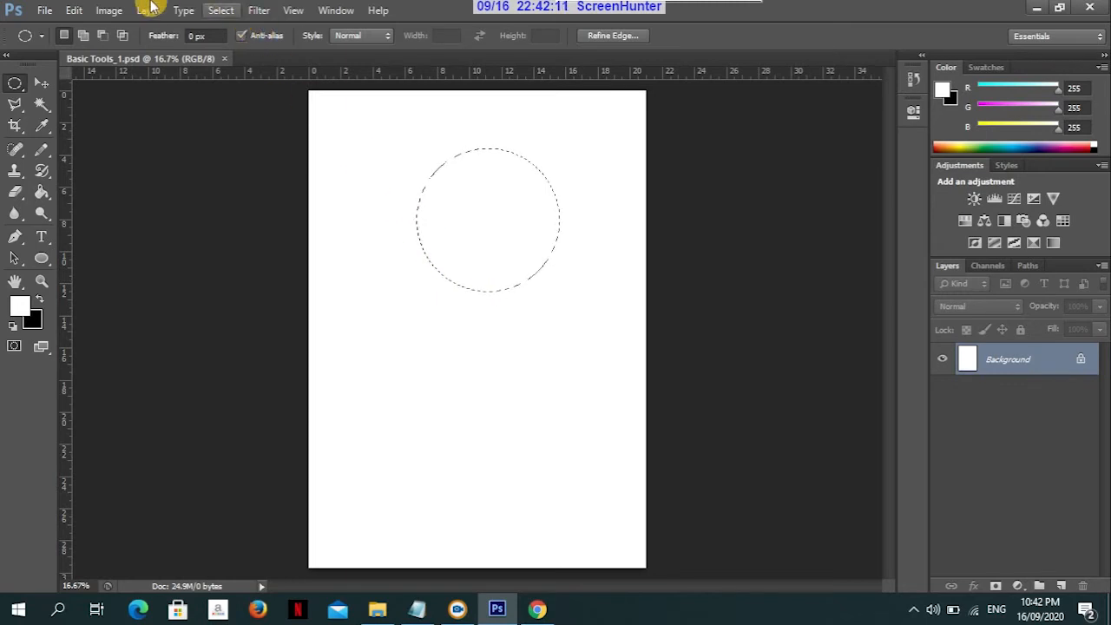
left_click(221, 10)
left_click(238, 43)
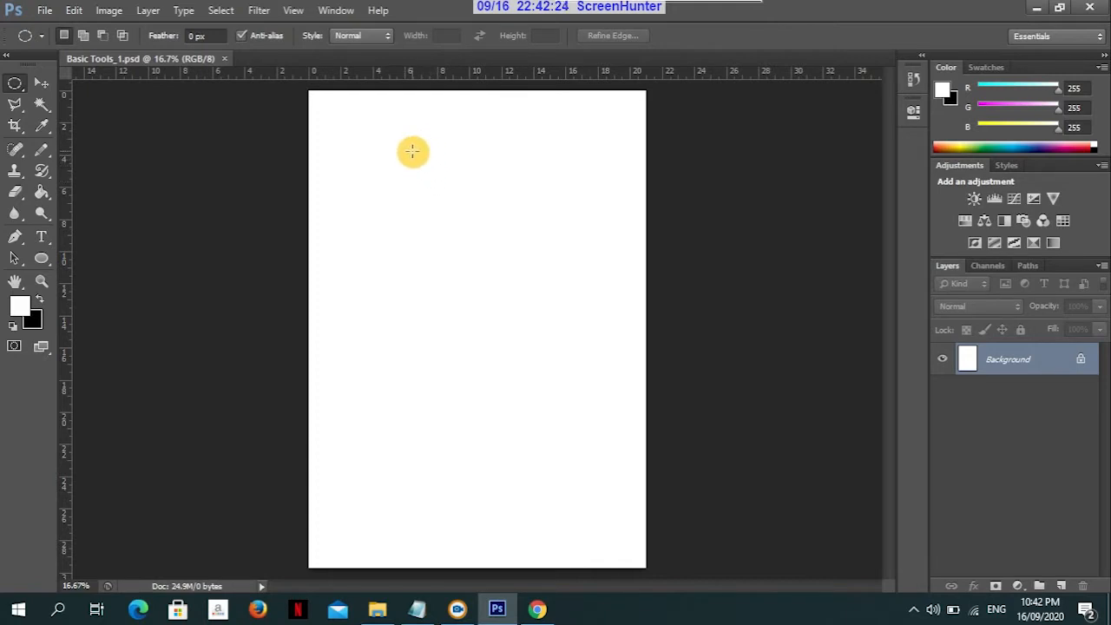
Make a trial upright oval selection in the upper half of the page, and deselect it
left_click_drag(403, 139, 574, 366)
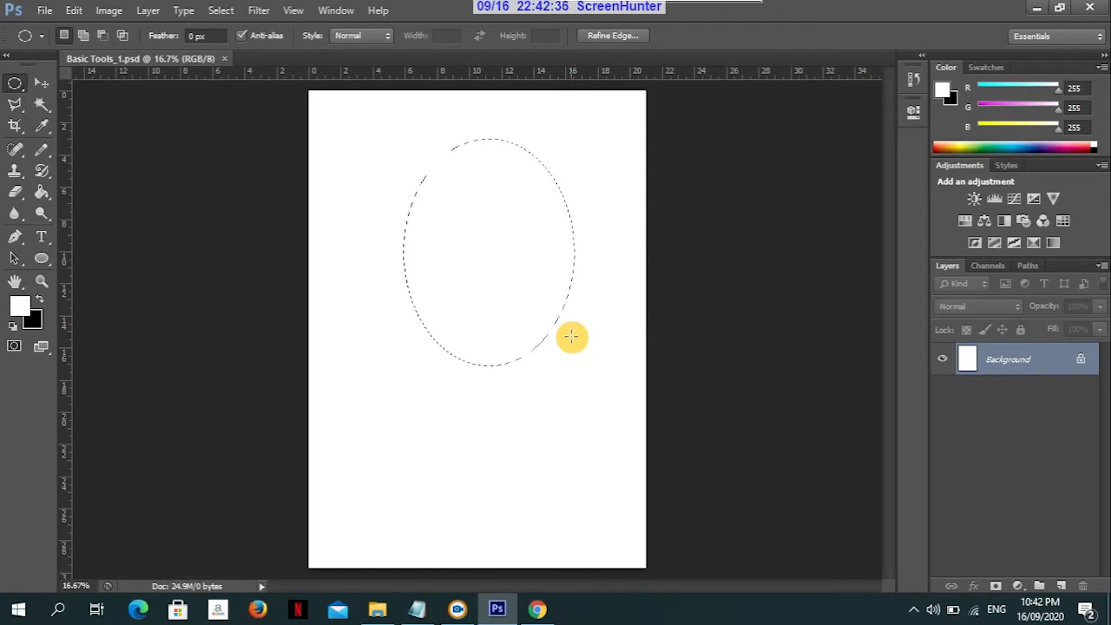
left_click(226, 10)
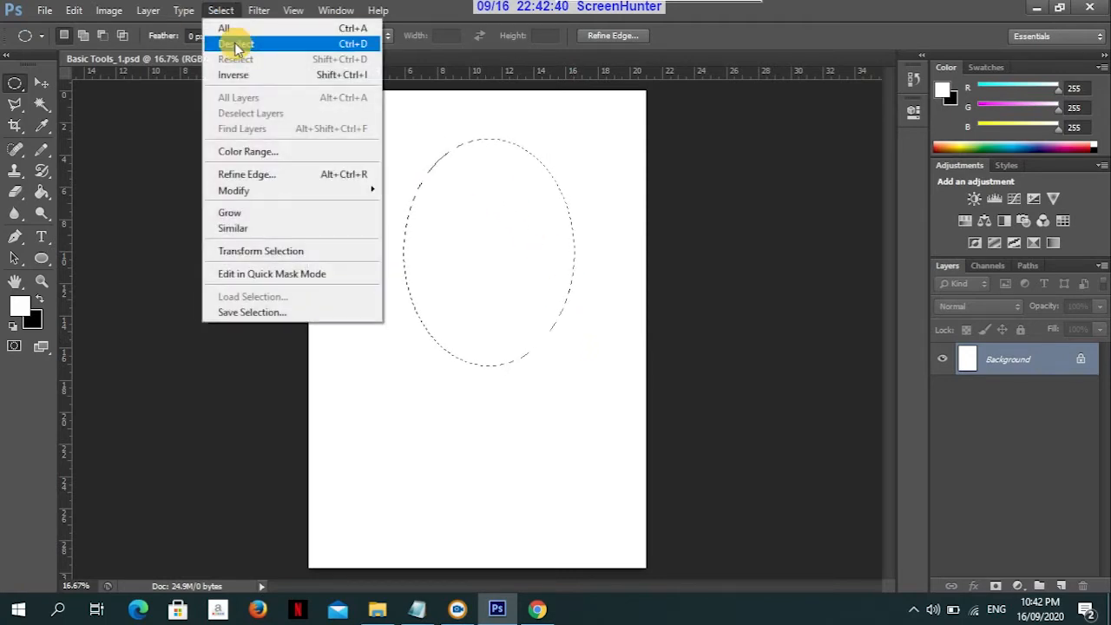
left_click(236, 45)
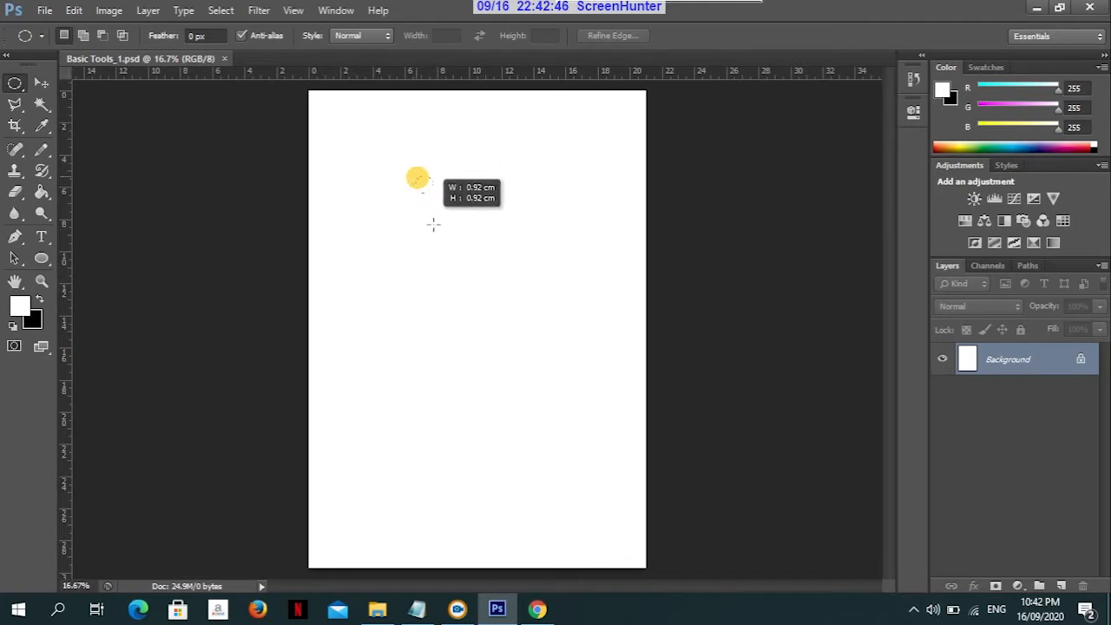
Draw a circular selection in the upper middle of the page and add a new layer named head
left_click_drag(417, 178, 541, 325)
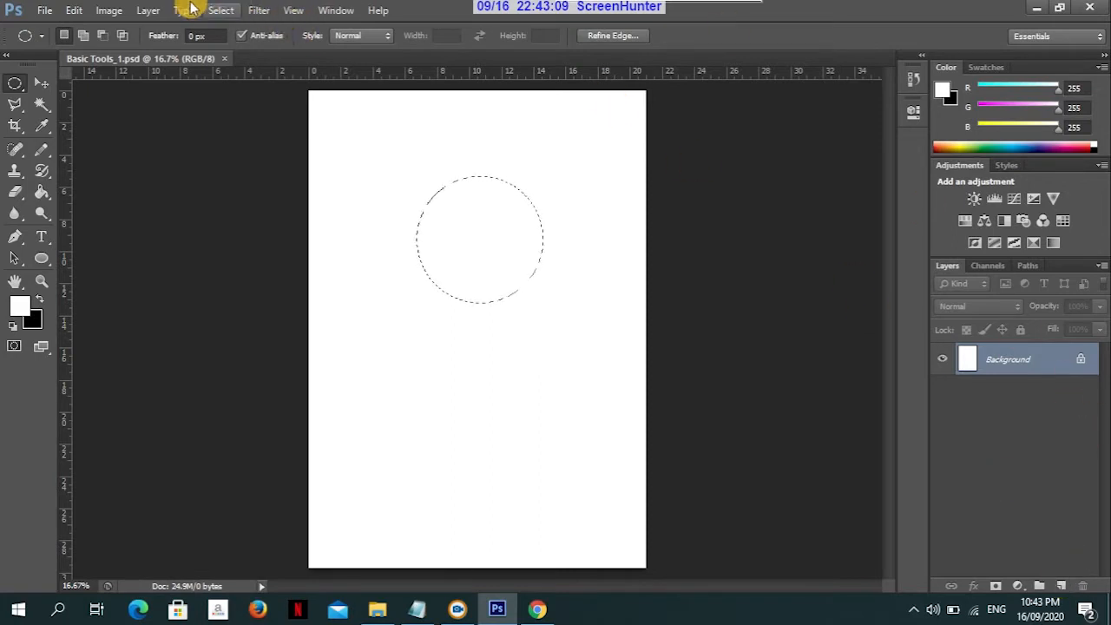
left_click(148, 9)
mouse_move(237, 31)
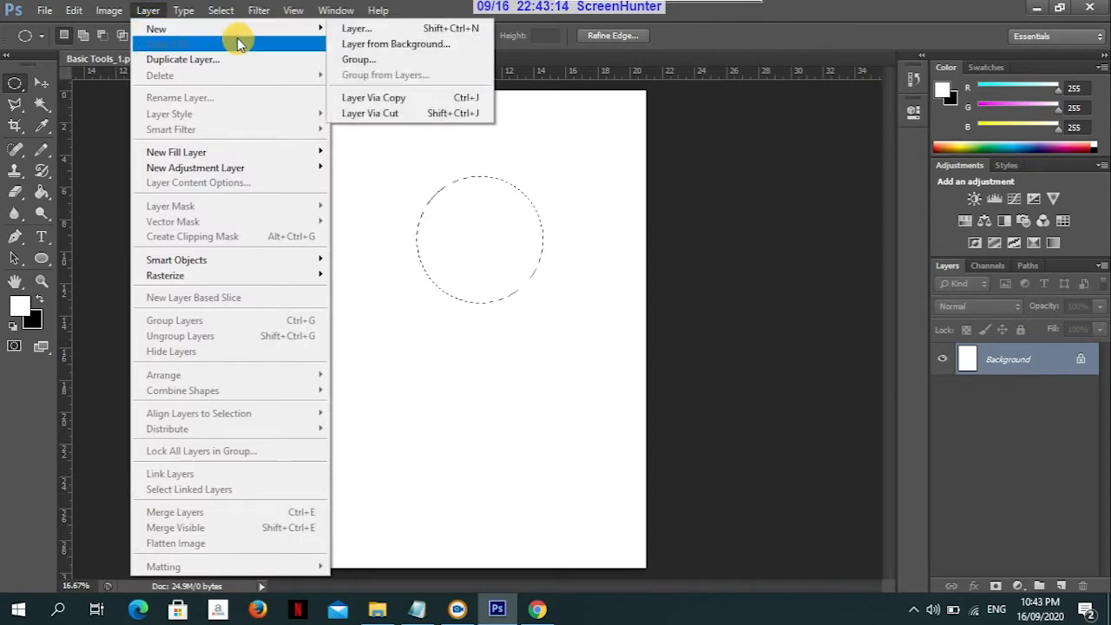
left_click(354, 31)
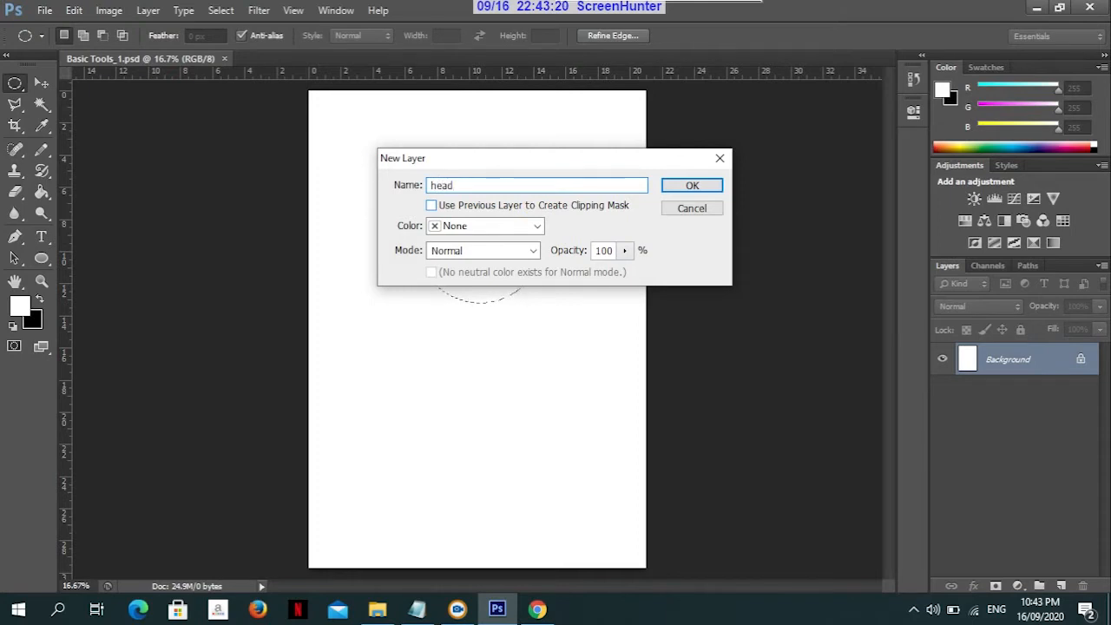
type("head")
key("Return")
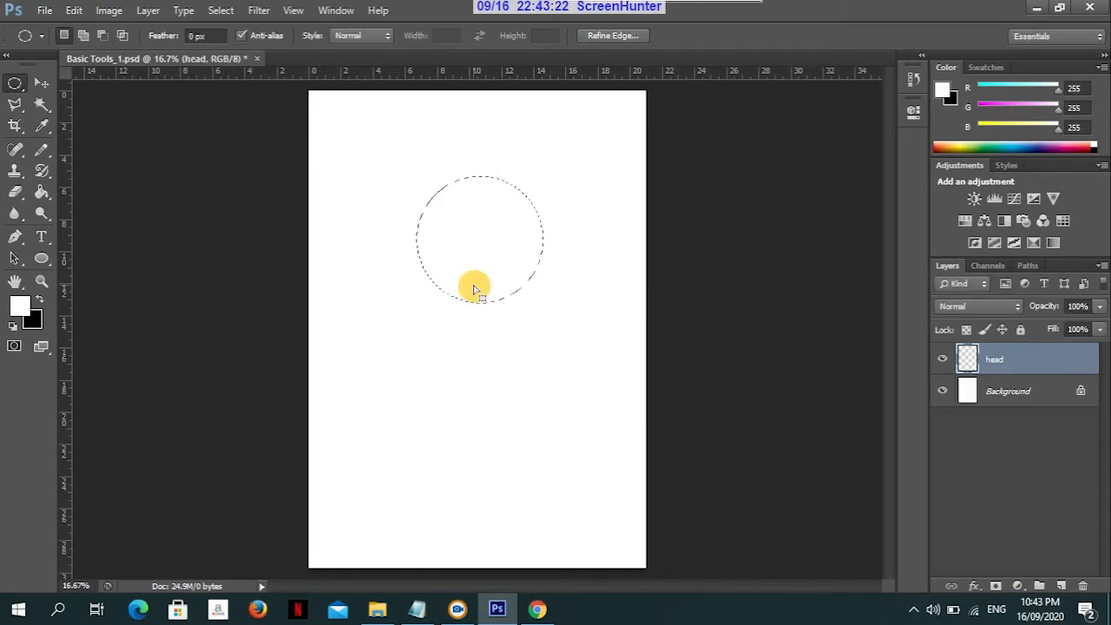
Fill the circular selection on the head layer with black (000000) using the Paint Bucket, and deselect it
left_click(19, 304)
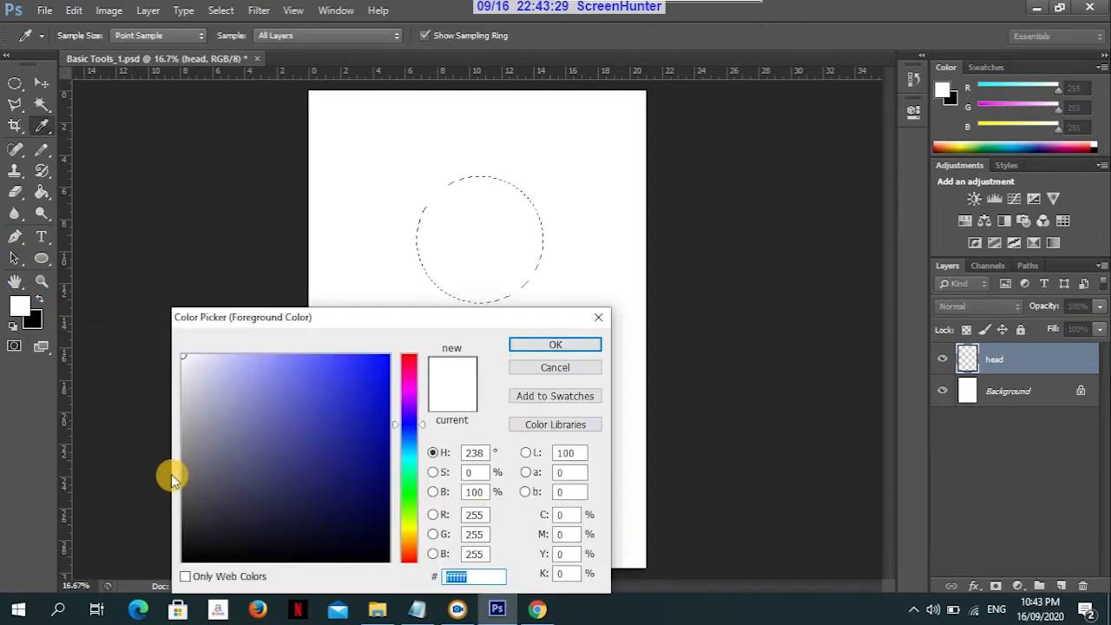
left_click_drag(190, 547, 183, 563)
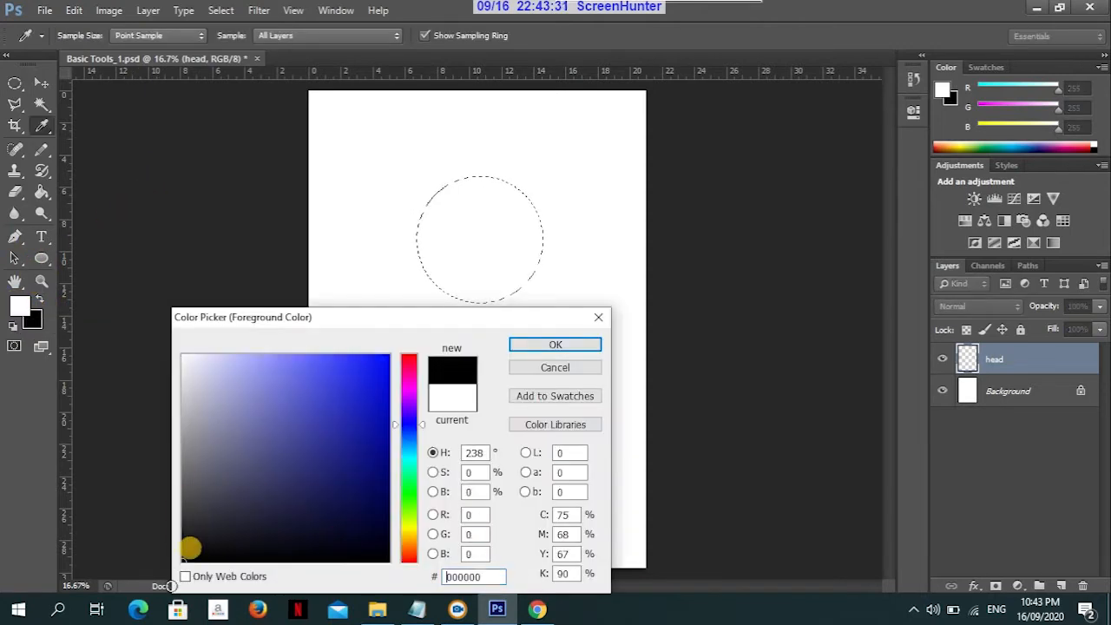
left_click(572, 344)
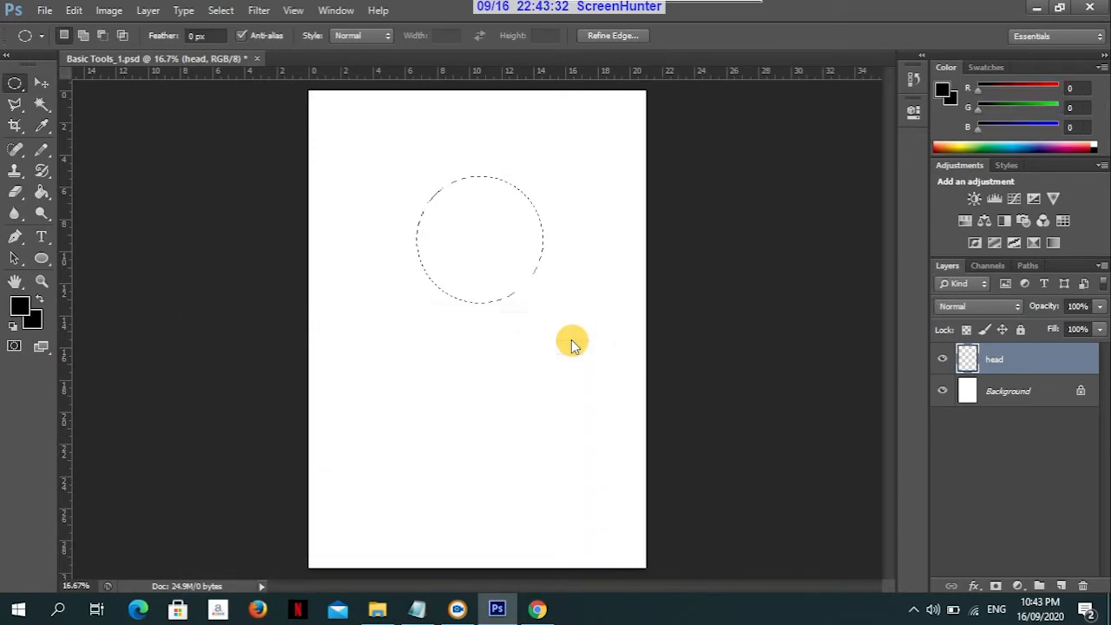
left_click(42, 193)
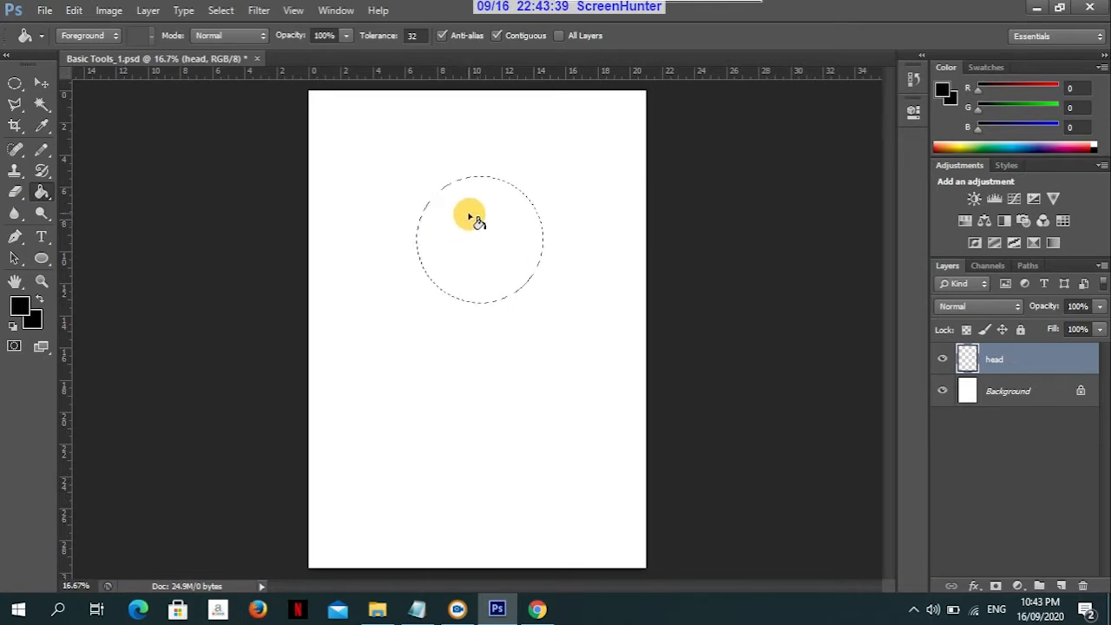
left_click(470, 209)
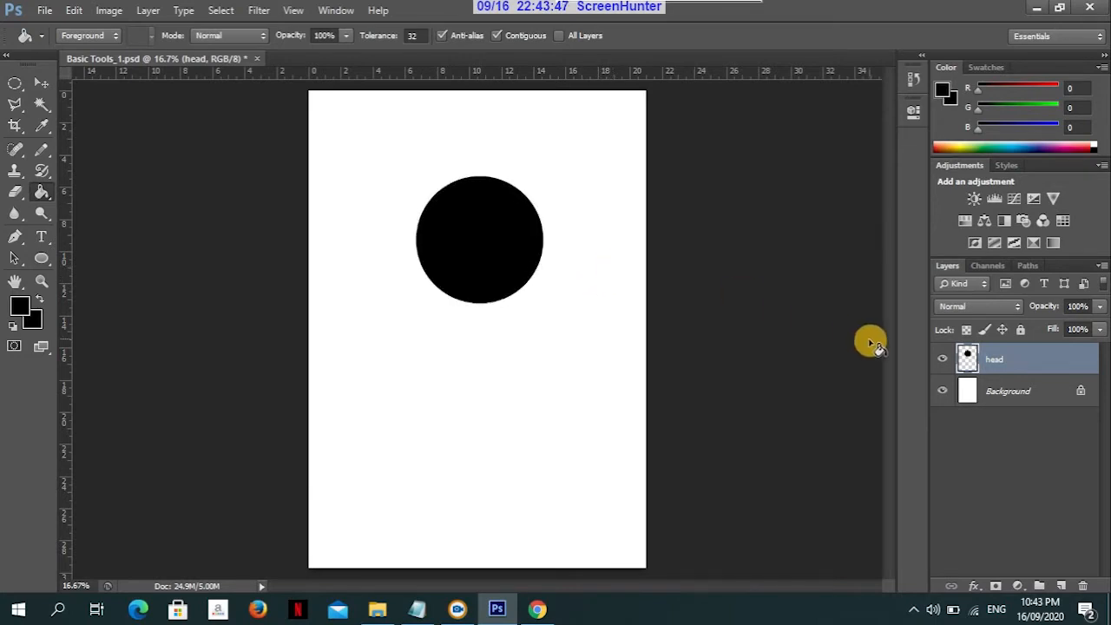
key("ctrl+d")
key("v")
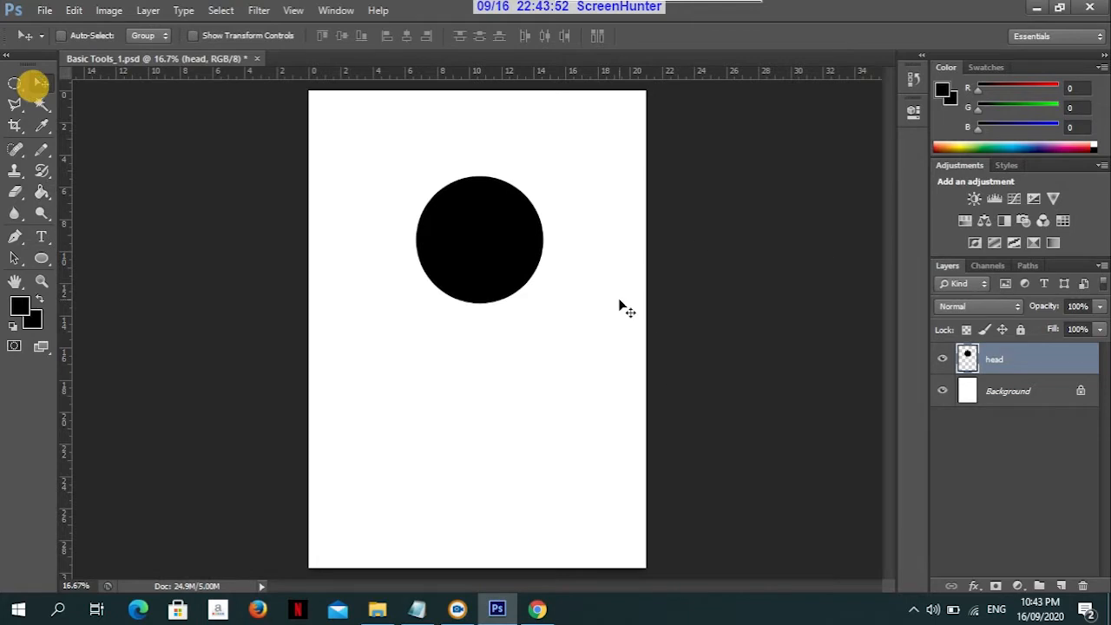
Duplicate the head layer within the same document as head copy
right_click(1042, 361)
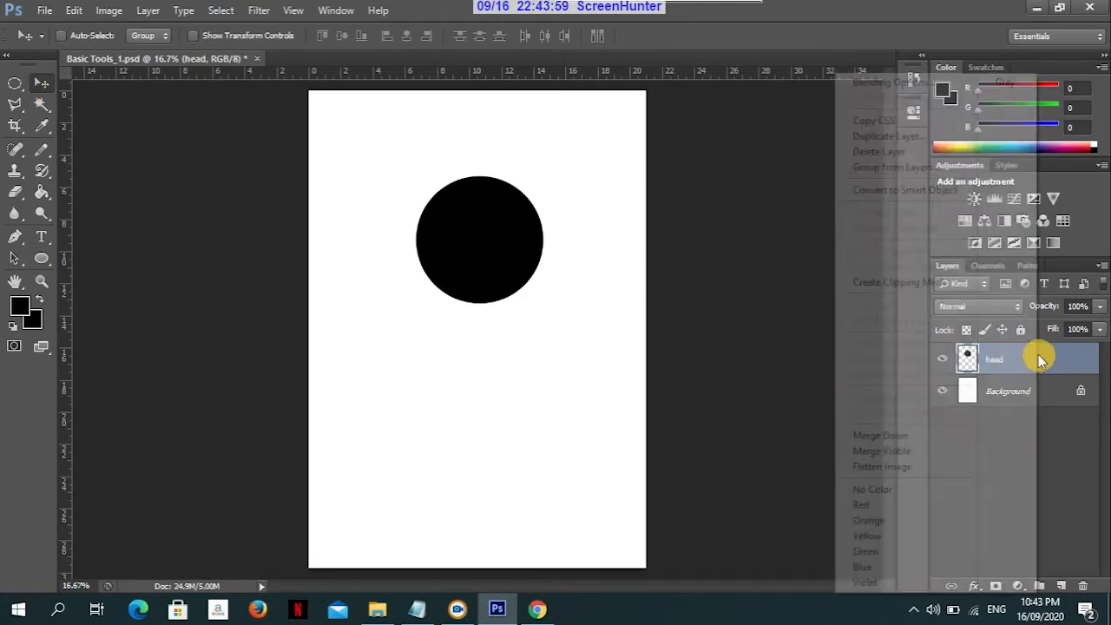
left_click(884, 139)
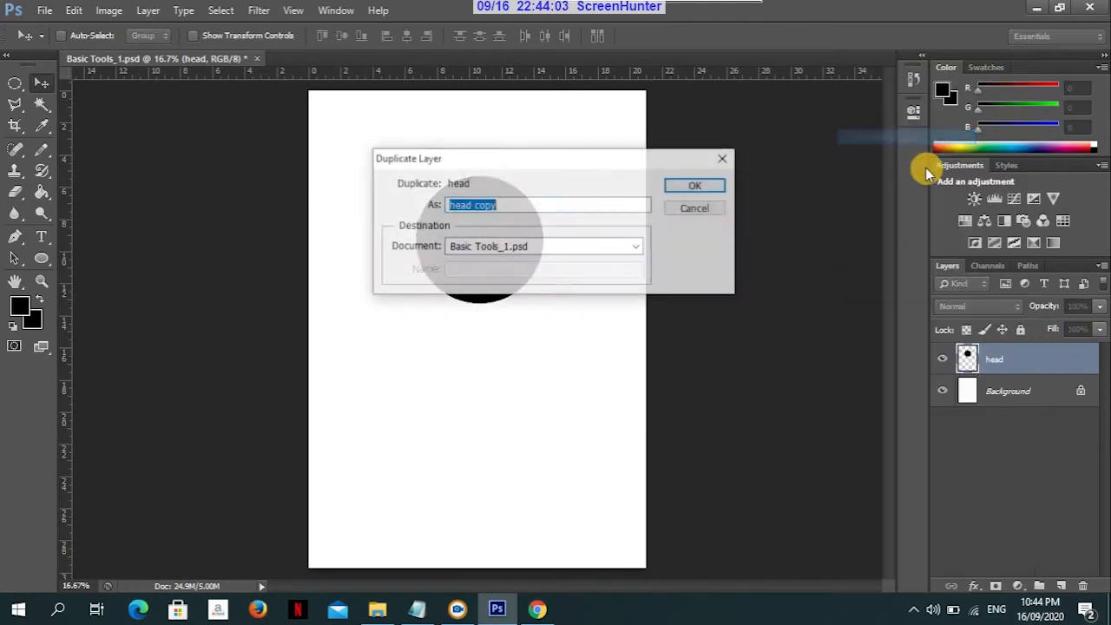
left_click(698, 186)
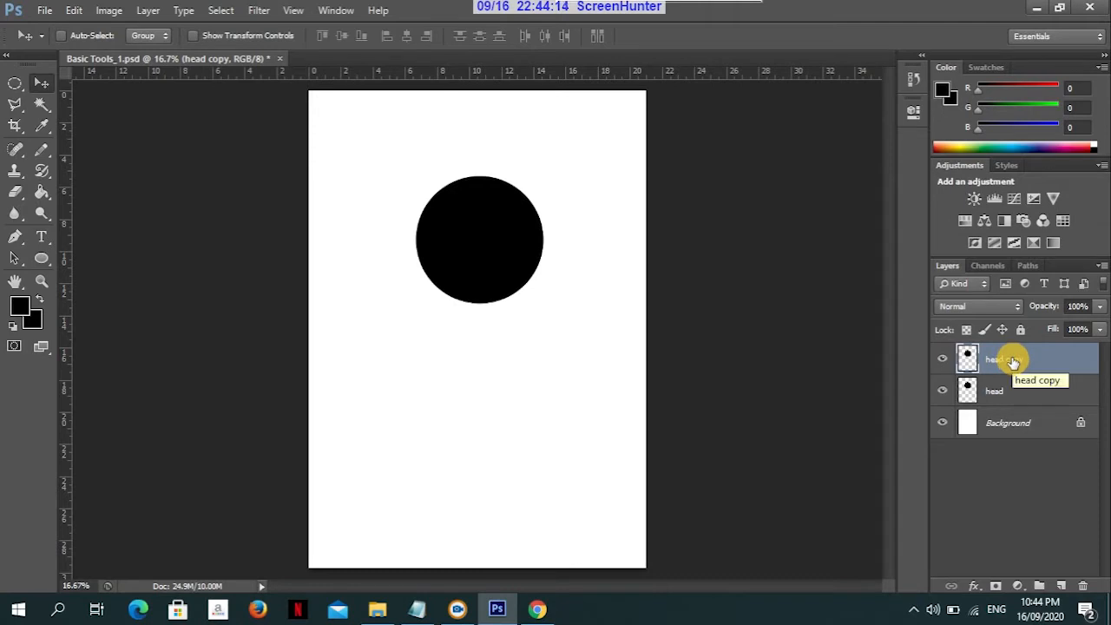
Select the circle on the head copy layer, fill it with white (ffffff) using the Paint Bucket, and deselect it
left_click(970, 363, "ctrl")
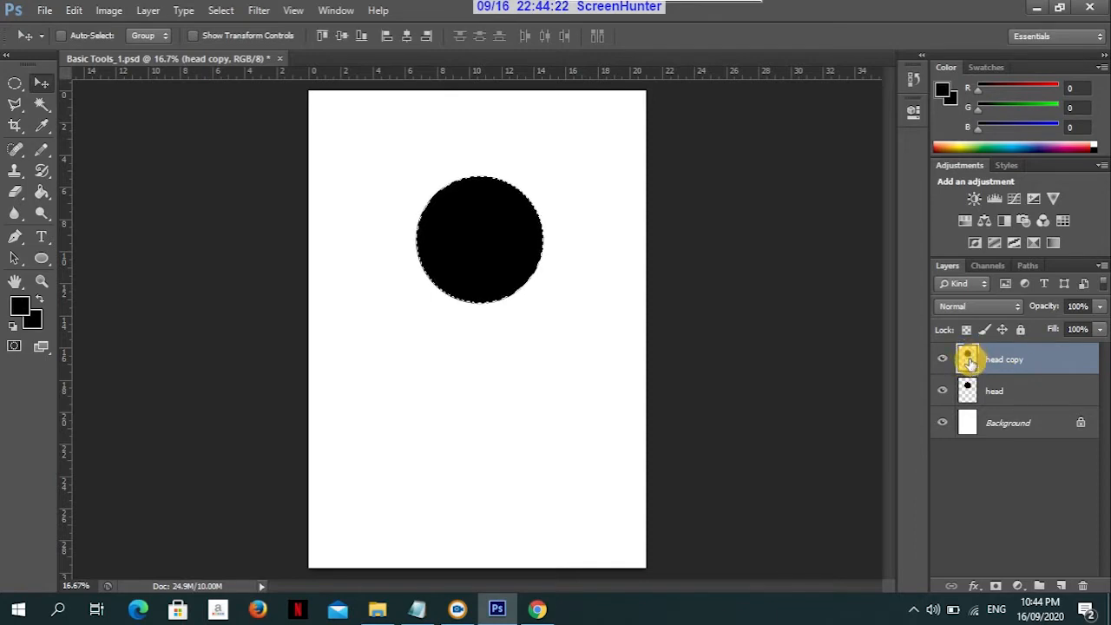
left_click(18, 305)
left_click_drag(205, 377, 179, 342)
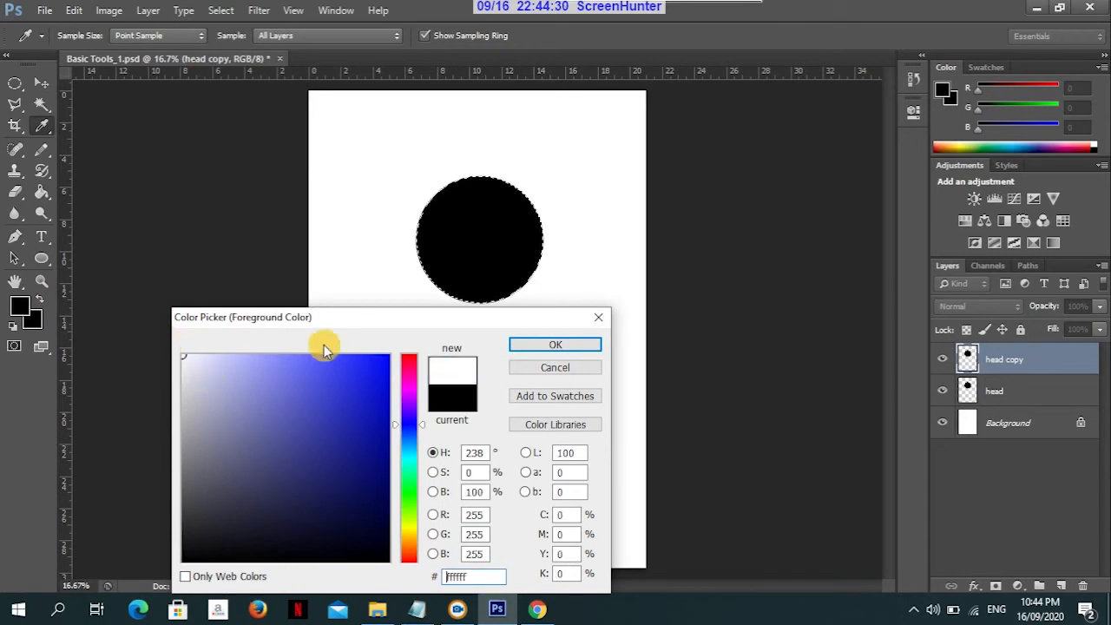
left_click(551, 346)
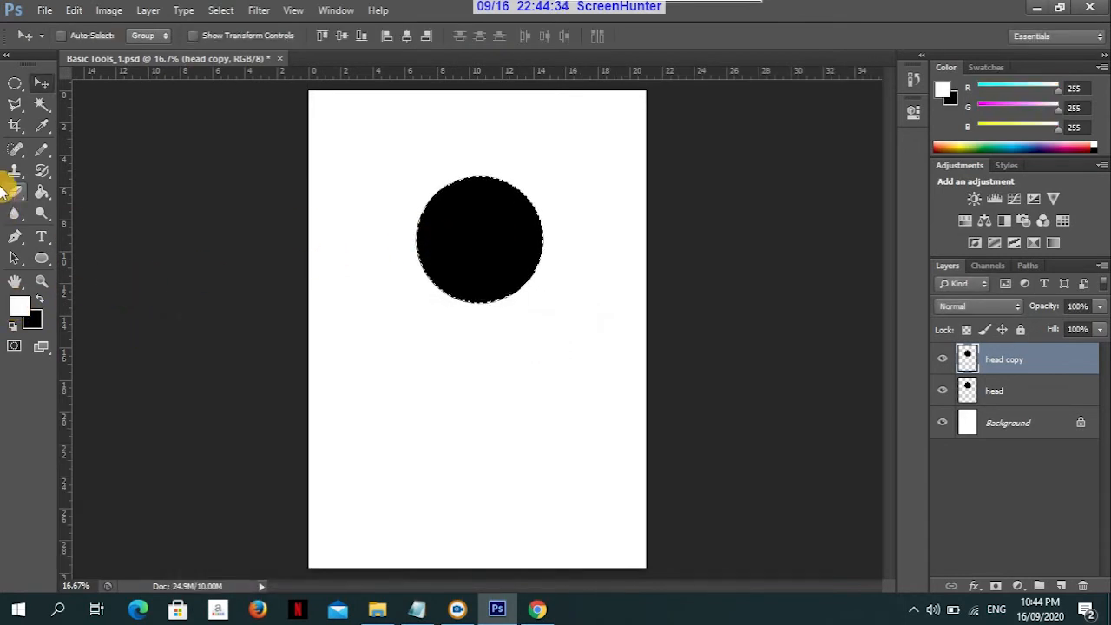
left_click_drag(46, 201, 130, 206)
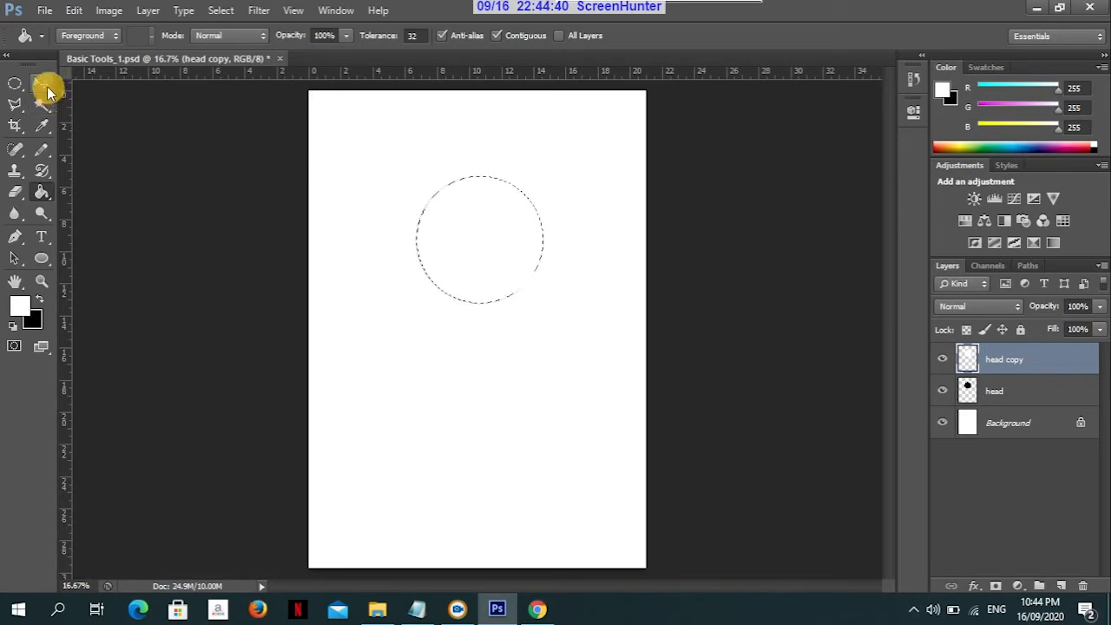
left_click(42, 83)
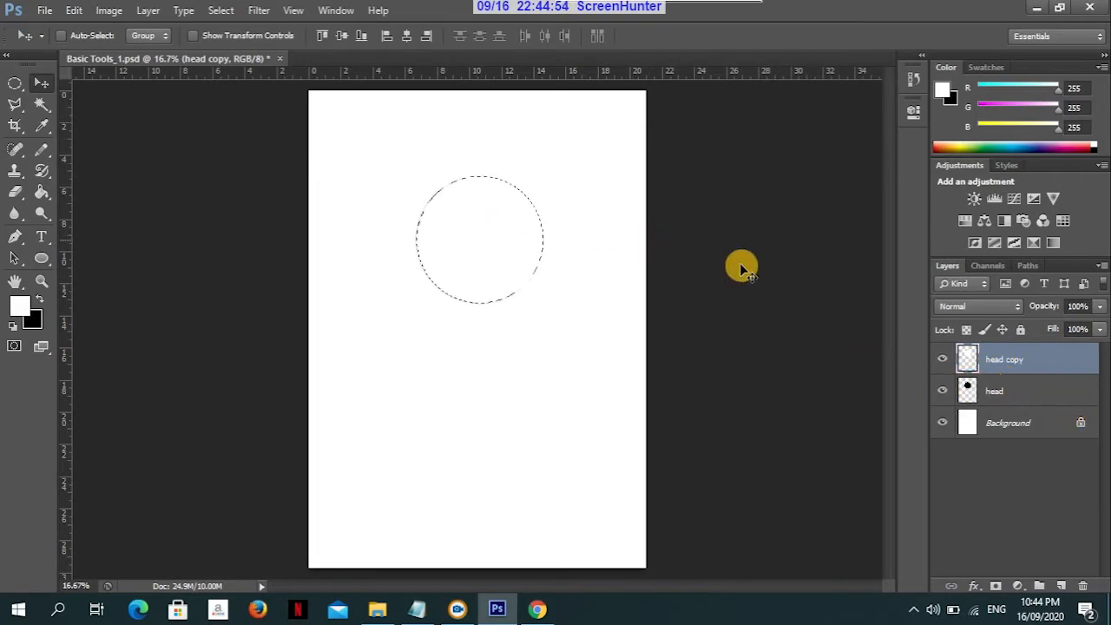
key("ctrl+d")
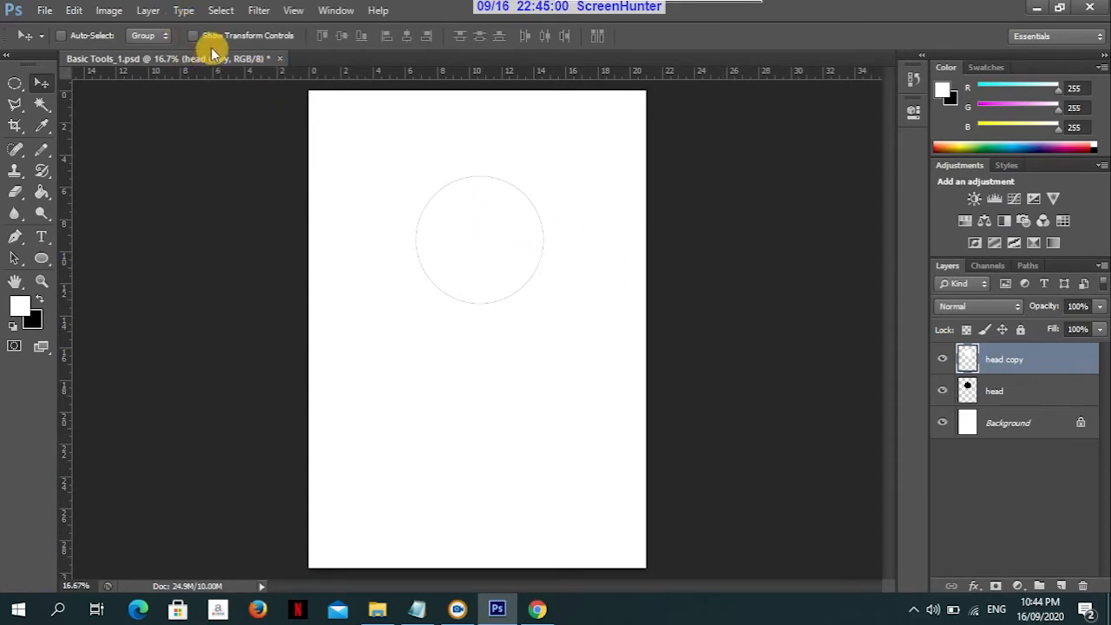
Scale the white circle on head copy to about 84%, keeping its lower edge on the bottom of the black circle
left_click(73, 11)
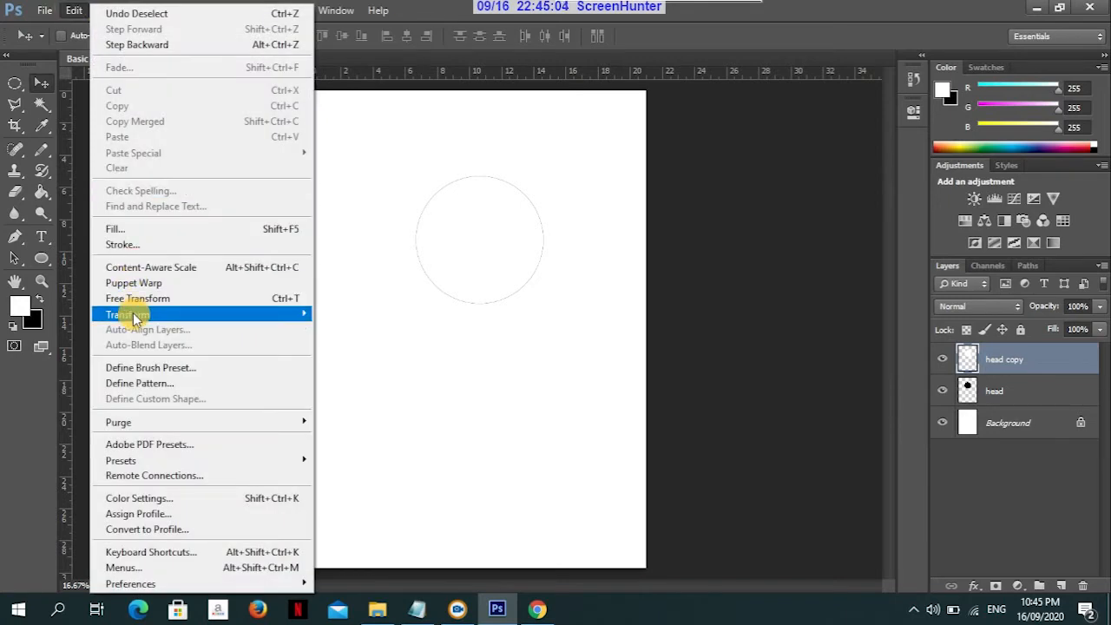
mouse_move(130, 315)
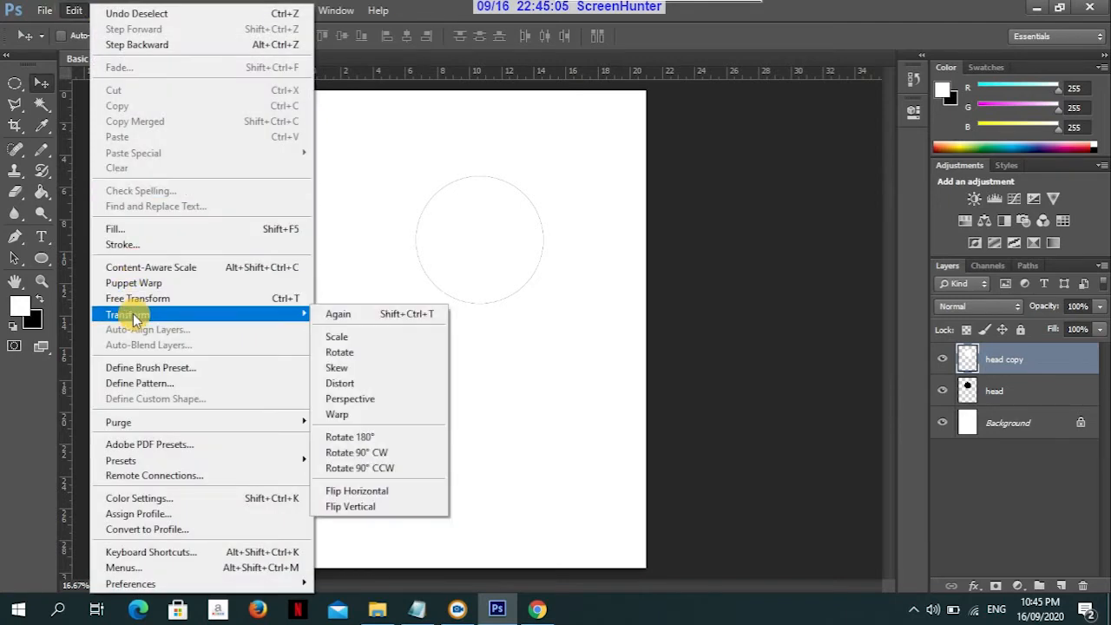
left_click(372, 336)
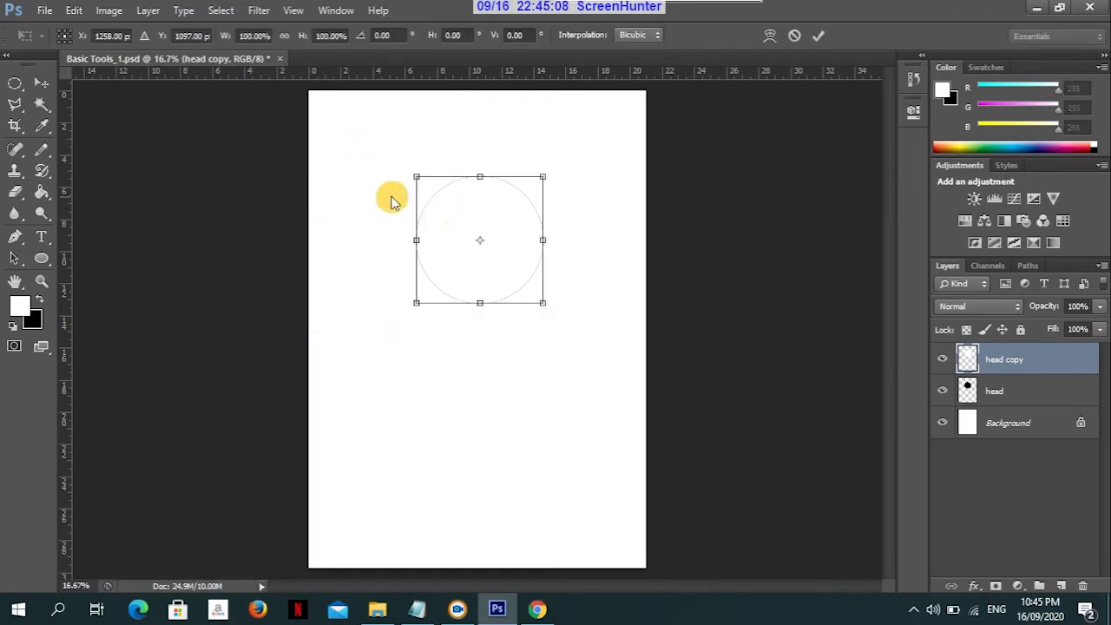
left_click_drag(416, 177, 427, 188)
left_click_drag(547, 187, 533, 197)
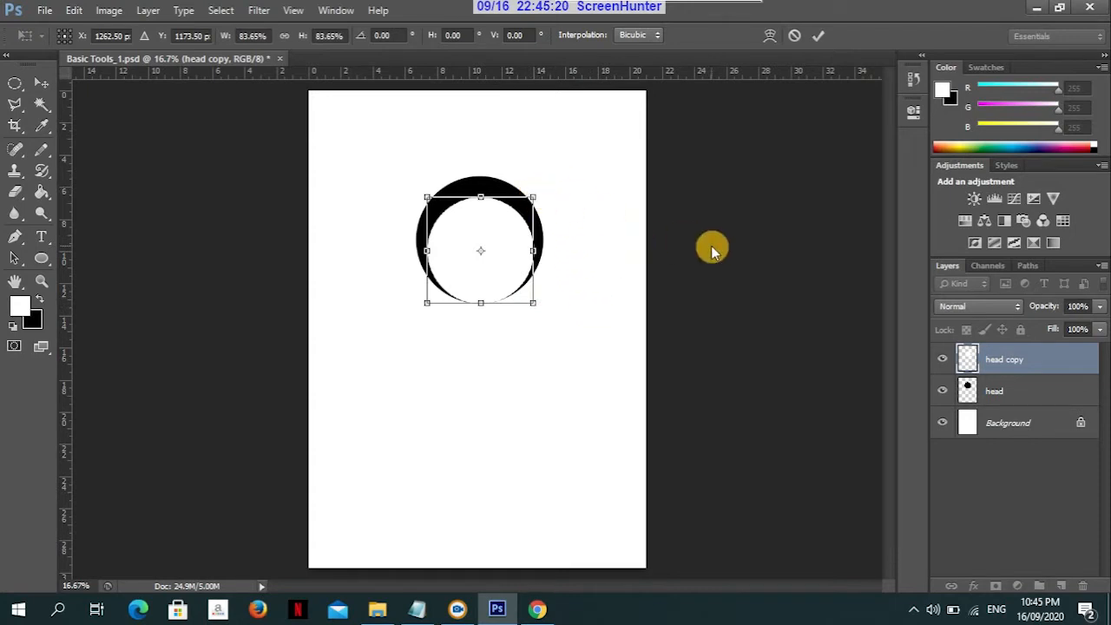
key("Return")
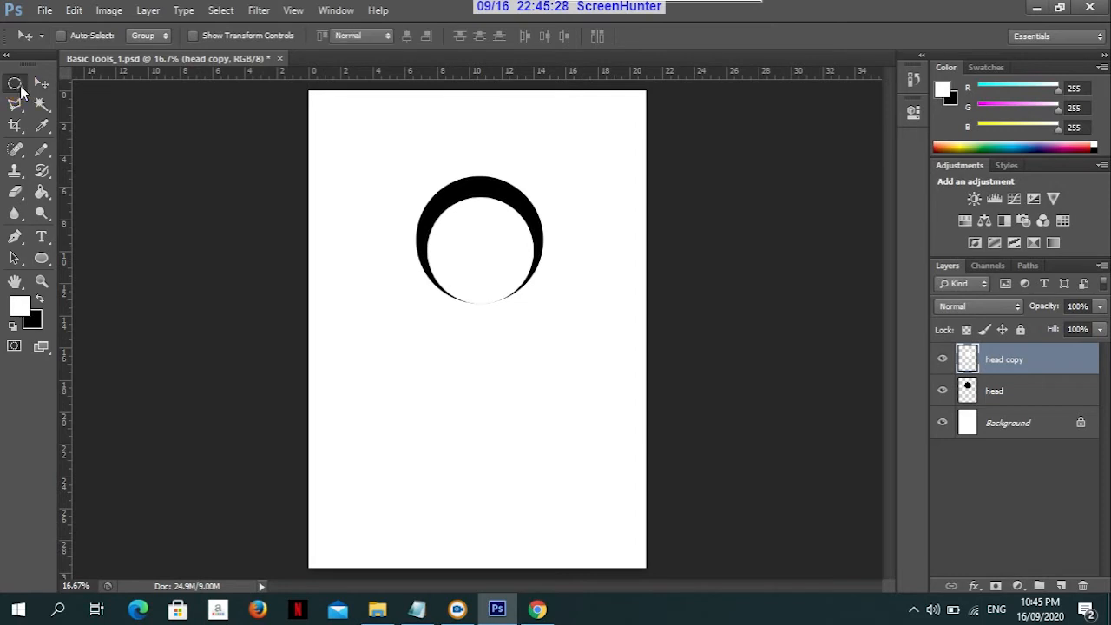
Draw a small circular selection just outside the head's upper-left edge and swap the foreground colour to black
left_click(18, 85)
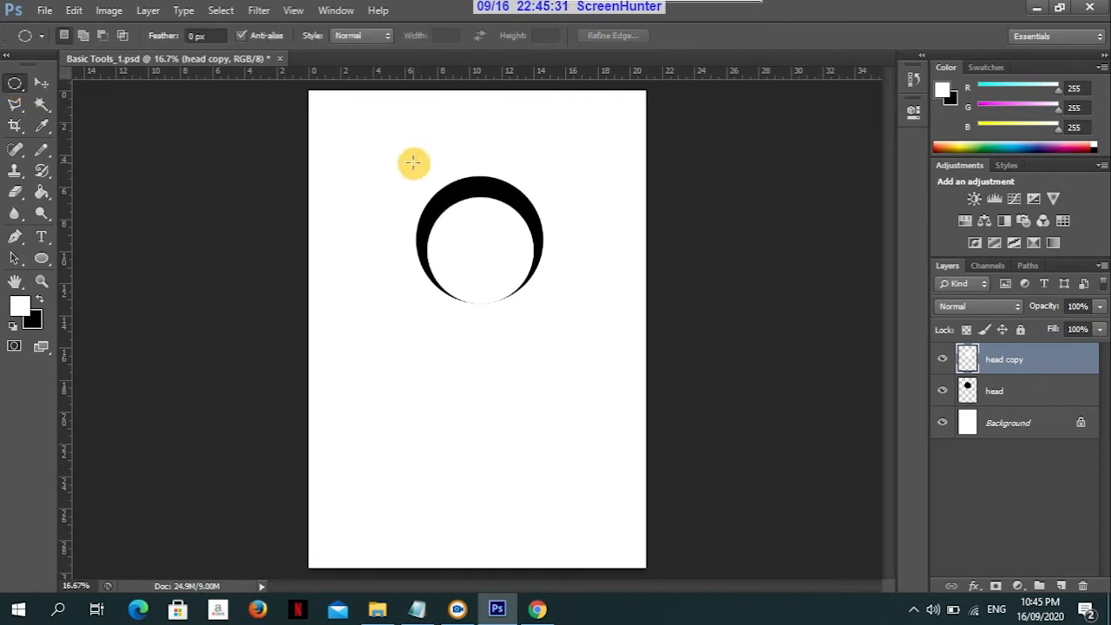
left_click_drag(413, 163, 433, 201)
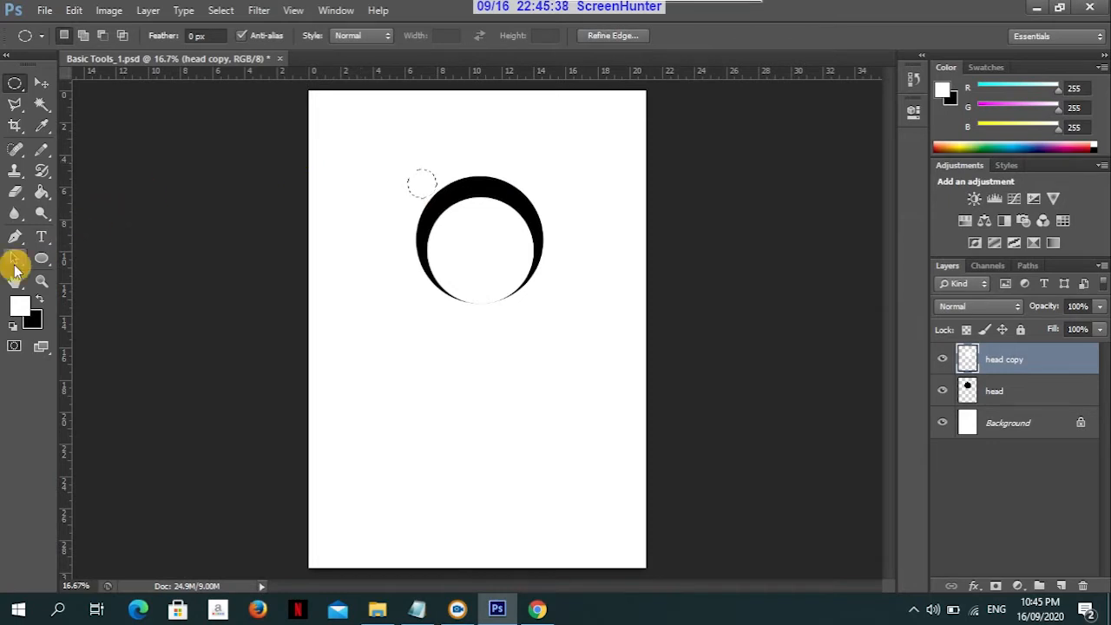
left_click(42, 84)
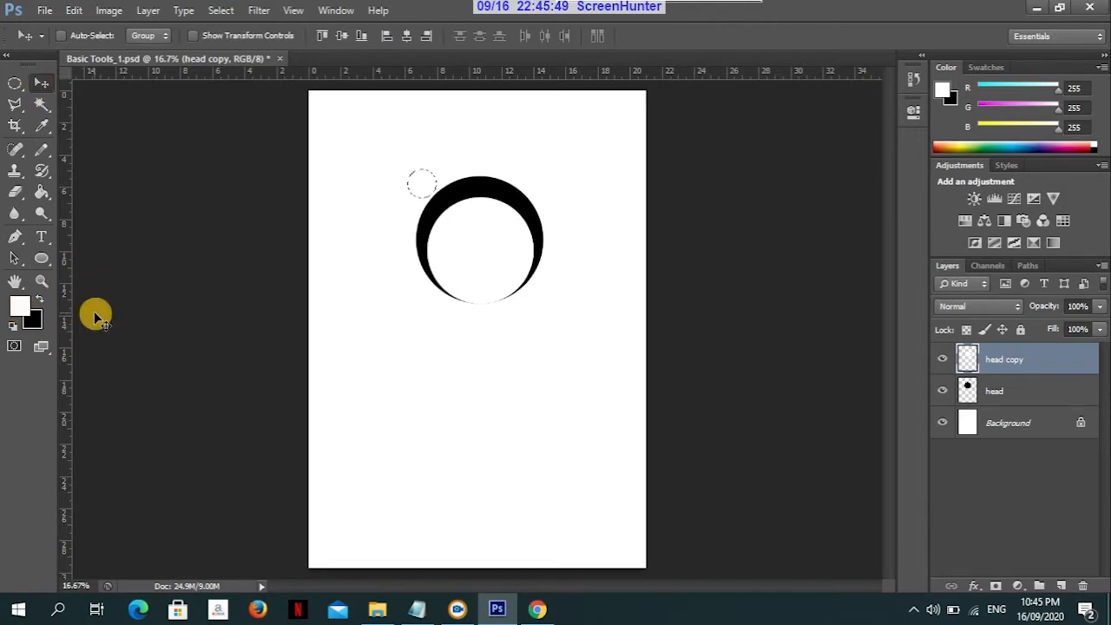
key("x")
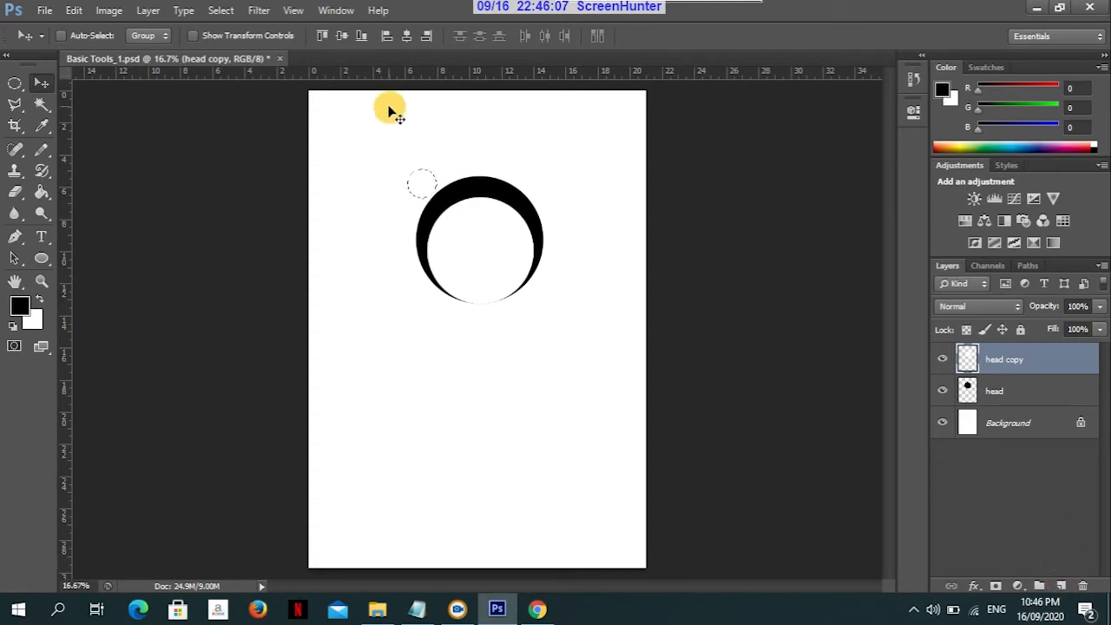
Add a new layer above head copy and name it ear
left_click(1062, 587)
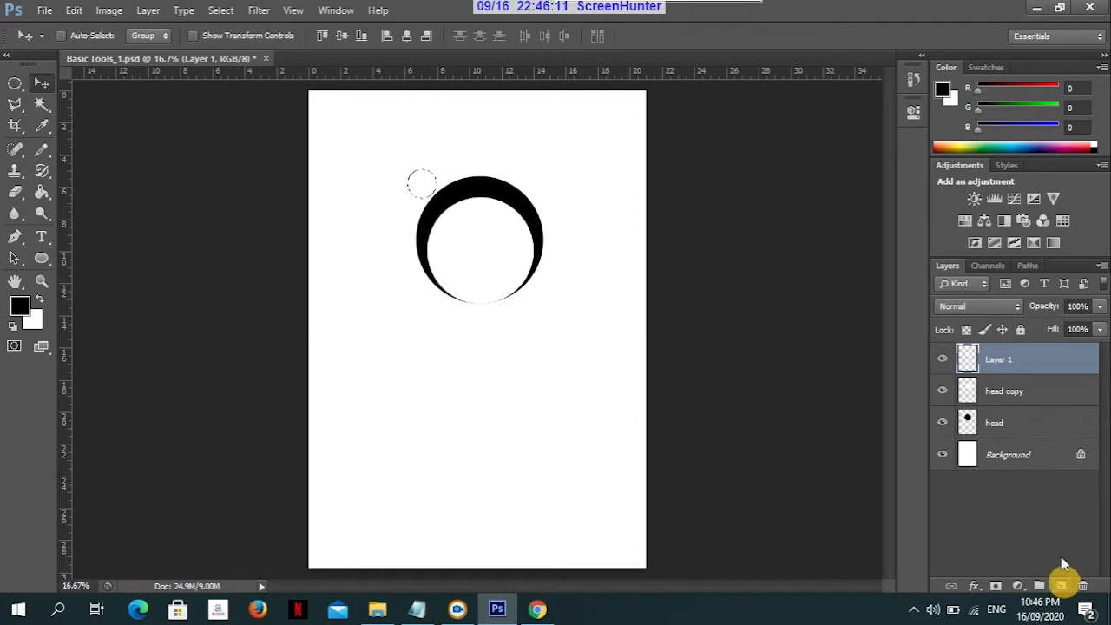
left_click(974, 351)
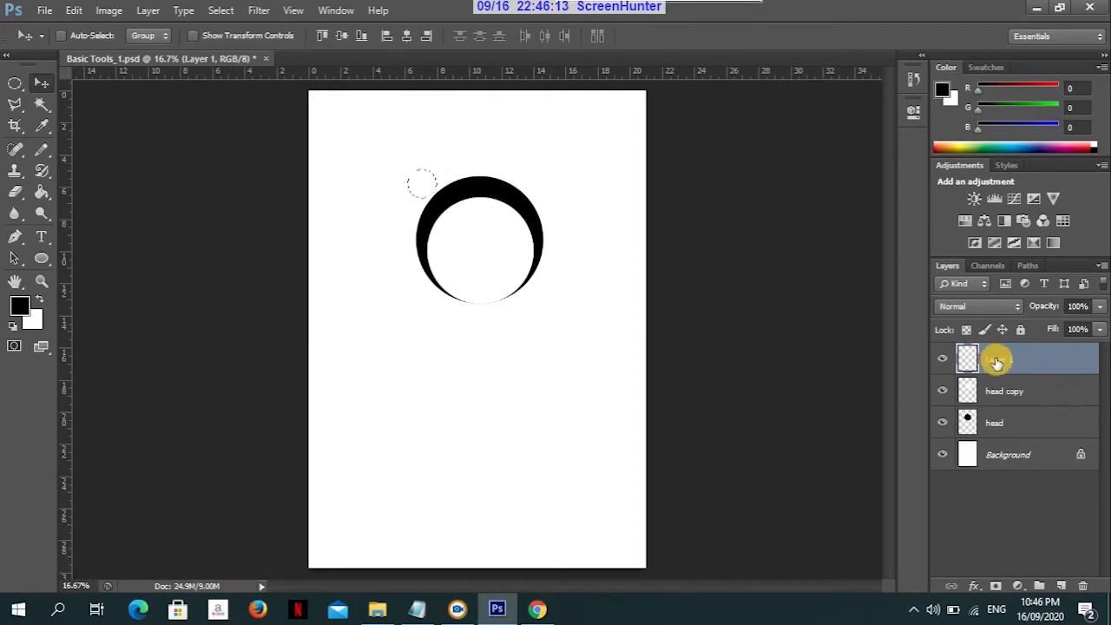
double_click(999, 361)
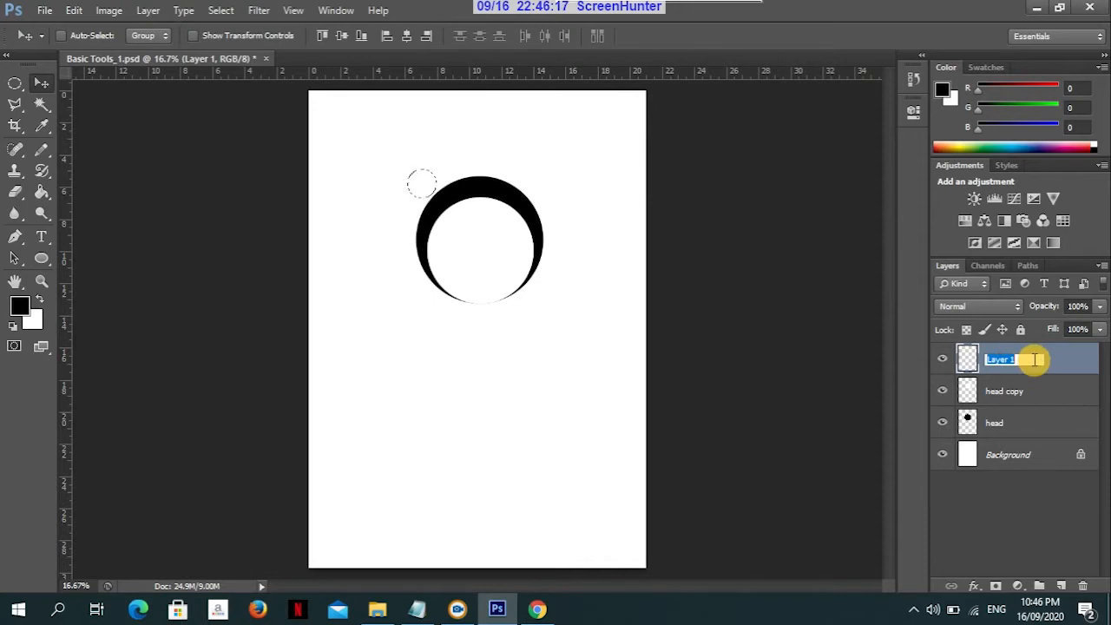
type("ear")
key("Return")
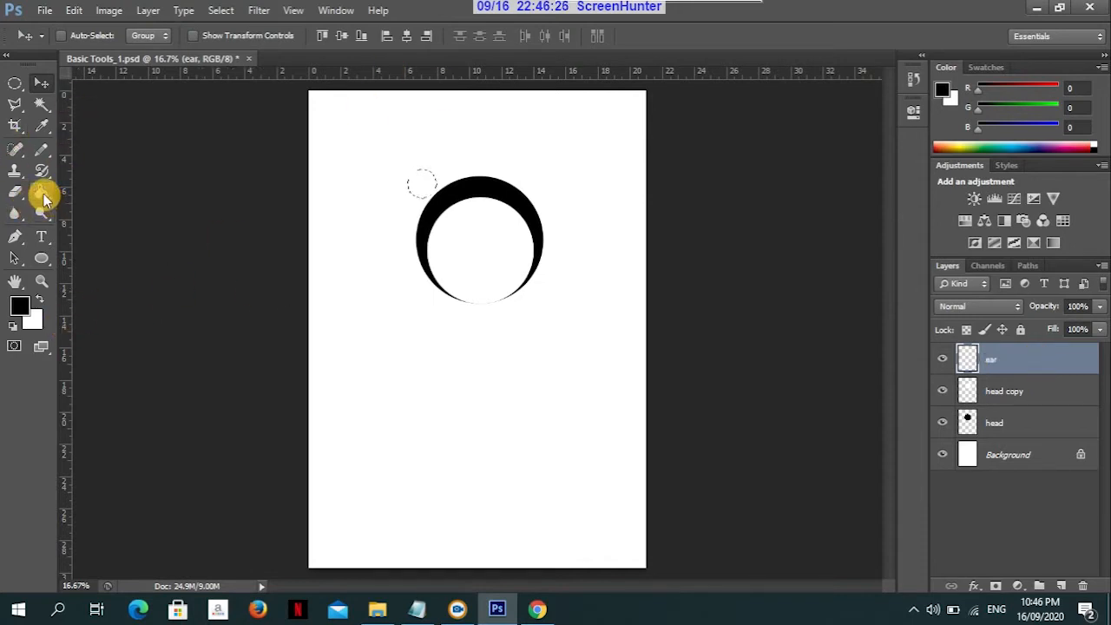
Fill the small circular selection on the ear layer with black and move the circle onto the head's upper-left edge
left_click(44, 194)
left_click(422, 183)
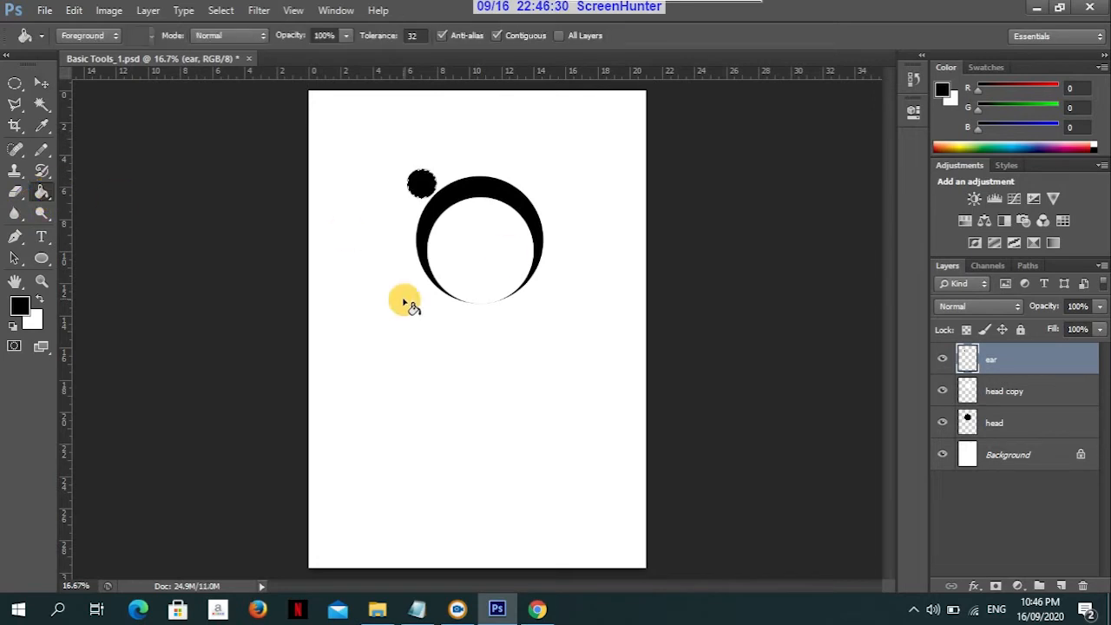
left_click(41, 82)
left_click_drag(422, 188, 425, 196)
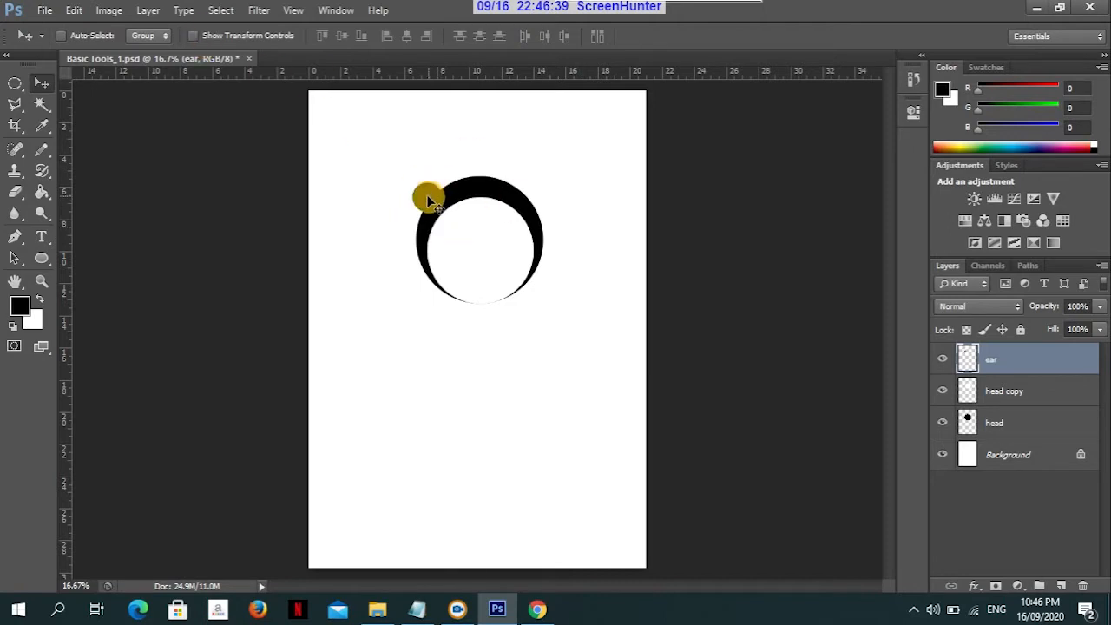
Enlarge the ear proportionally to about 125% using the transform controls, and hide the controls
left_click(193, 37)
left_click_drag(411, 211, 402, 223)
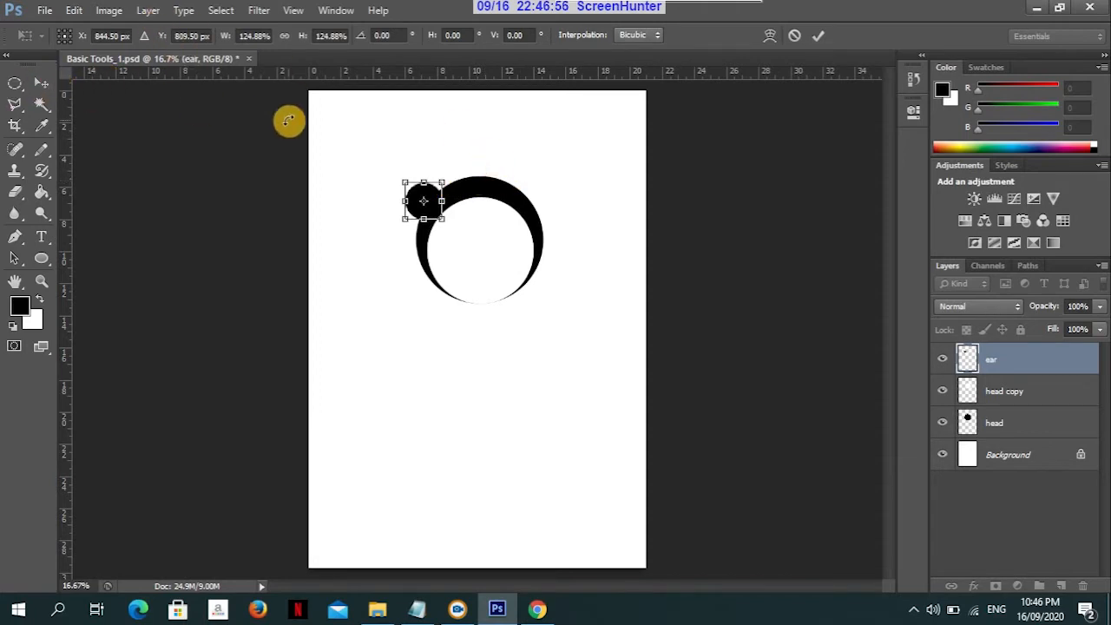
key("Return")
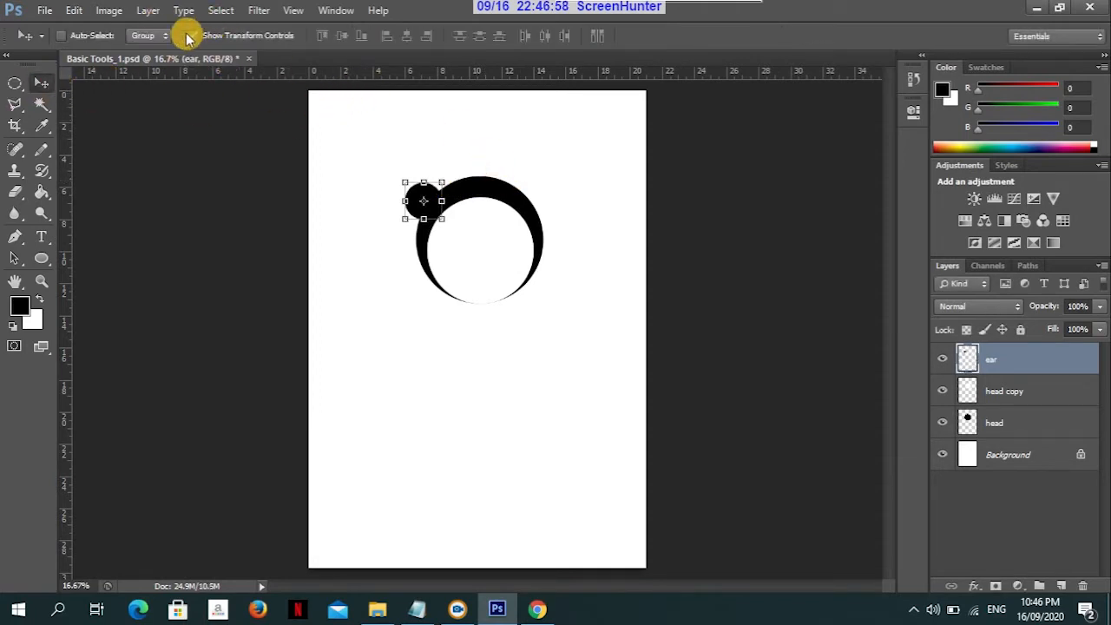
left_click(194, 37)
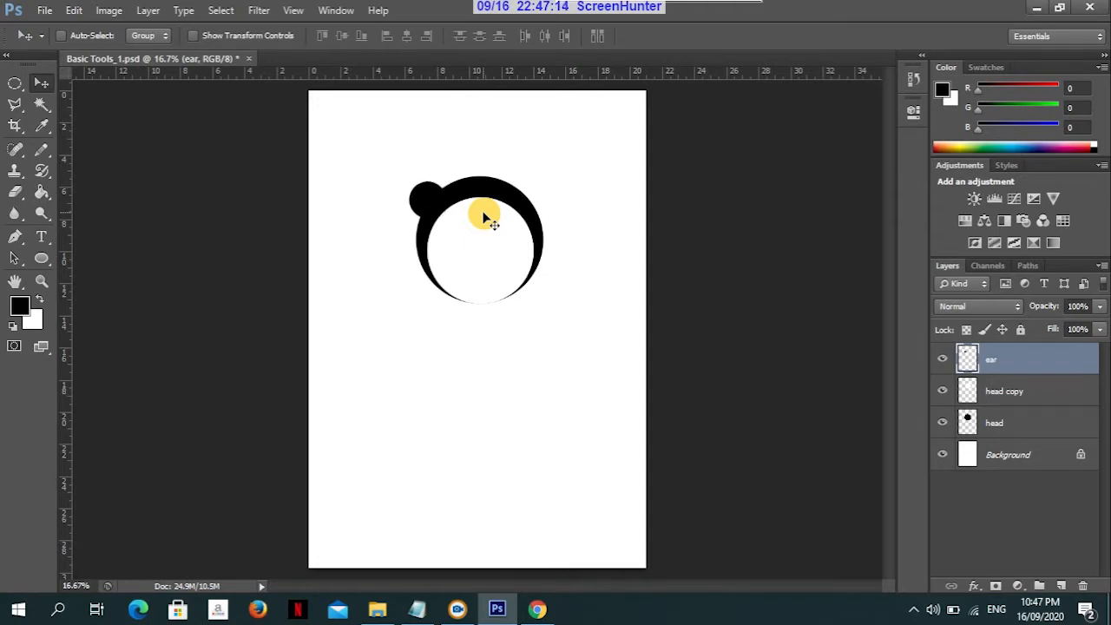
Duplicate the ear layer as ear copy and flip the copy horizontally
right_click(1037, 356)
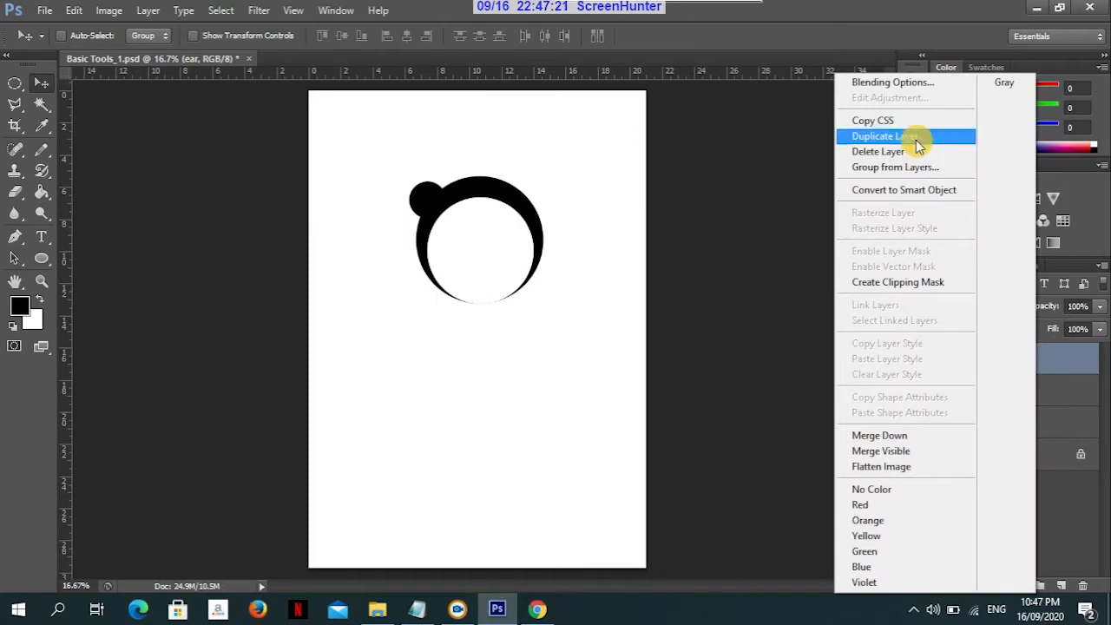
left_click(916, 140)
left_click(695, 183)
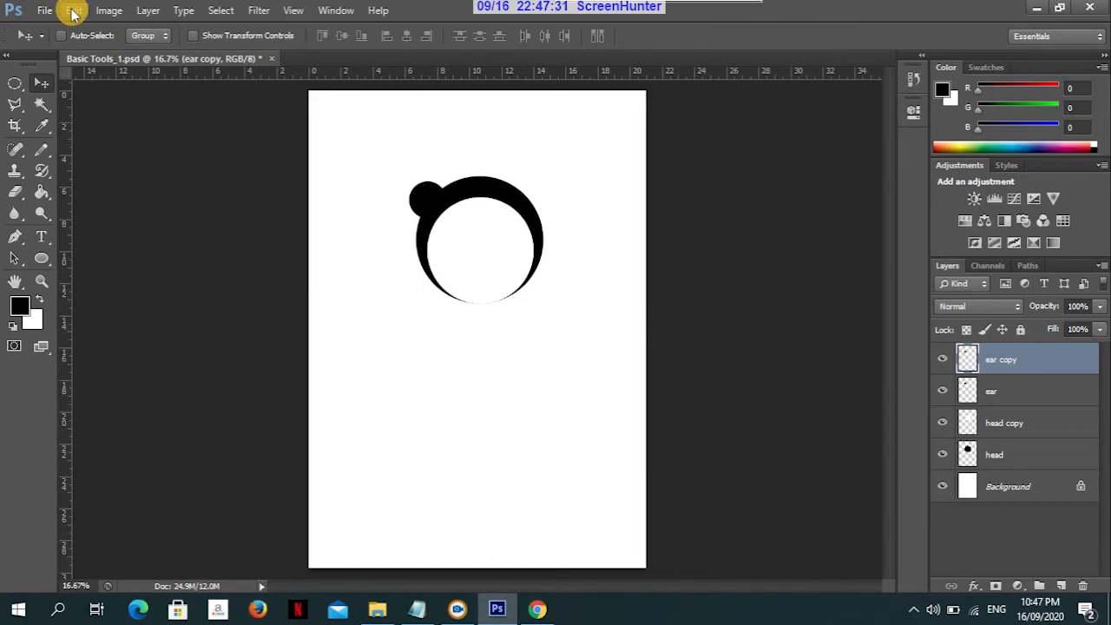
left_click(74, 13)
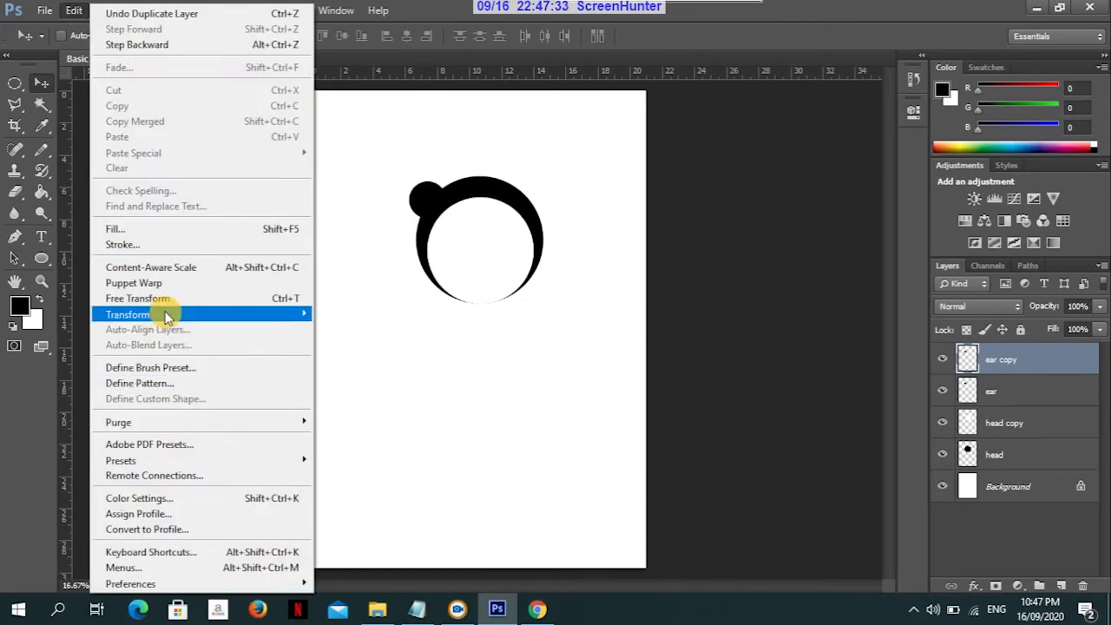
mouse_move(167, 317)
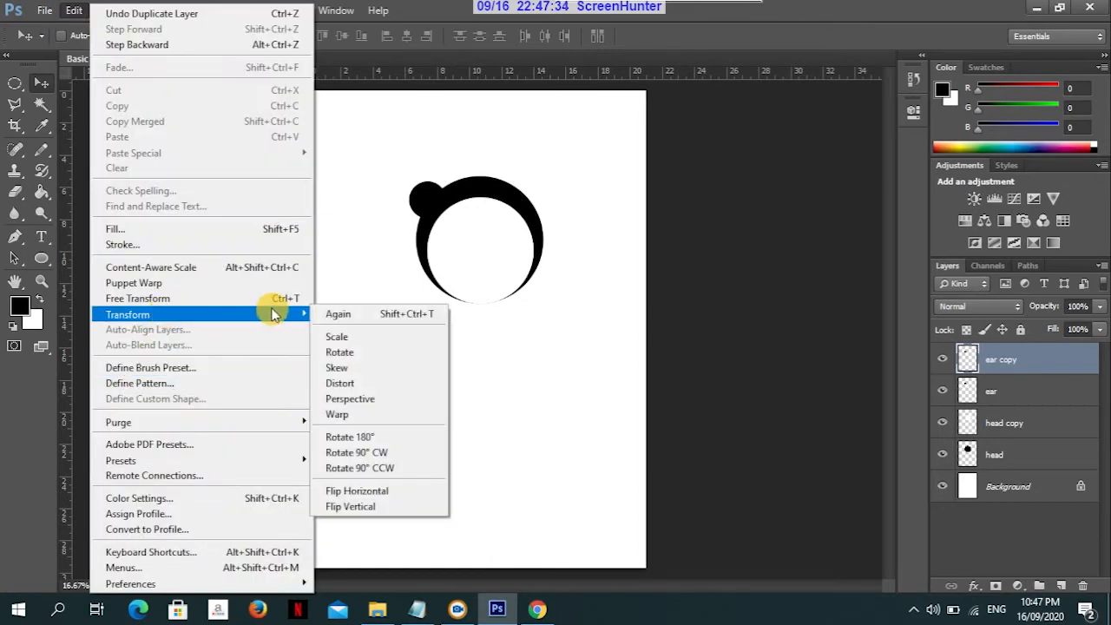
left_click(379, 493)
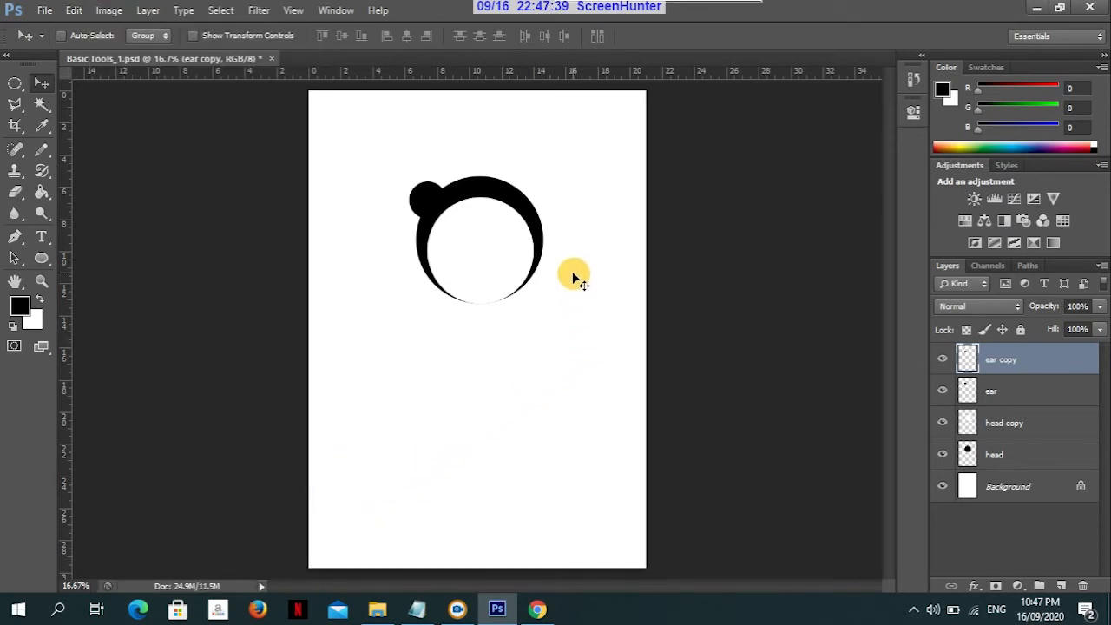
Move the ear copy horizontally across to the head's upper-right edge, mirroring the first ear
key("shift+Right")
key("shift+Right")
key("shift+Right")
key("shift+Right")
key("shift+Right")
key("shift+Right")
key("shift+Right")
key("shift+Right")
key("shift+Right")
key("shift+Right")
key("shift+Right")
key("shift+Right")
key("shift+Right")
key("shift+Right")
key("shift+Right")
key("shift+Right")
key("shift+Right")
key("shift+Right")
key("shift+Right")
key("shift+Right")
key("shift+Right")
key("shift+Right")
key("shift+Right")
key("shift+Right")
key("shift+Right")
key("shift+Right")
key("shift+Right")
key("shift+Right")
key("shift+Right")
key("shift+Right")
key("shift+Right")
key("shift+Right")
key("shift+Right")
key("shift+Right")
key("shift+Right")
key("shift+Right")
key("shift+Right")
key("shift+Right")
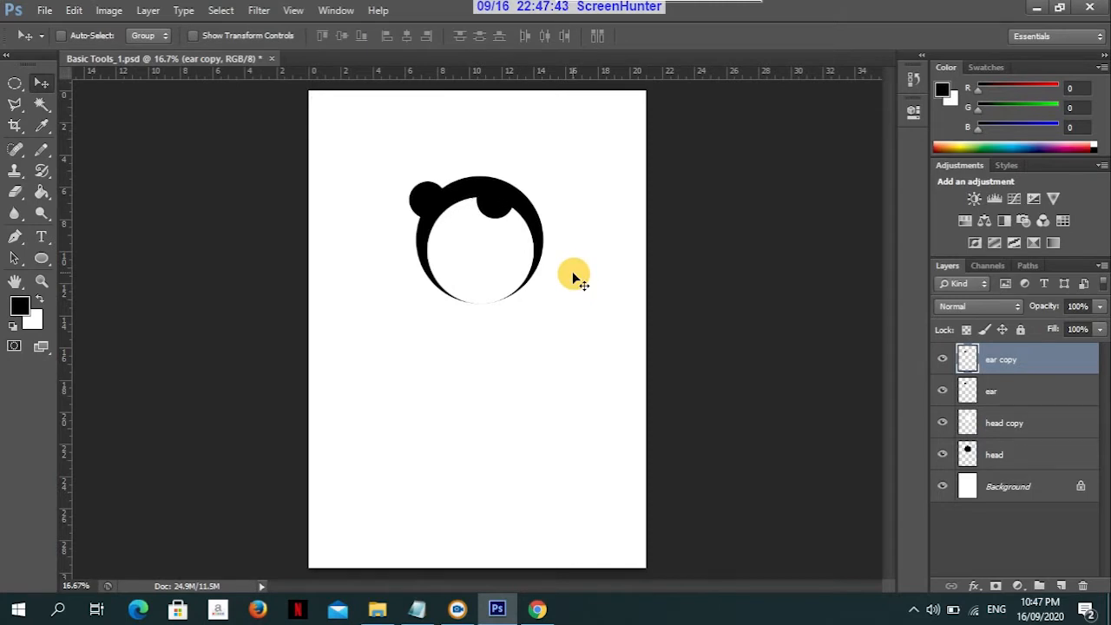
key("shift+Right")
key("shift+Right")
key("shift+Right")
key("shift+Right")
key("shift+Right")
key("shift+Right")
key("shift+Right")
key("shift+Right")
key("shift+Right")
key("shift+Right")
key("shift+Right")
key("shift+Right")
key("shift+Right")
key("shift+Right")
key("shift+Right")
key("shift+Right")
key("shift+Right")
key("shift+Right")
key("shift+Right")
key("shift+Right")
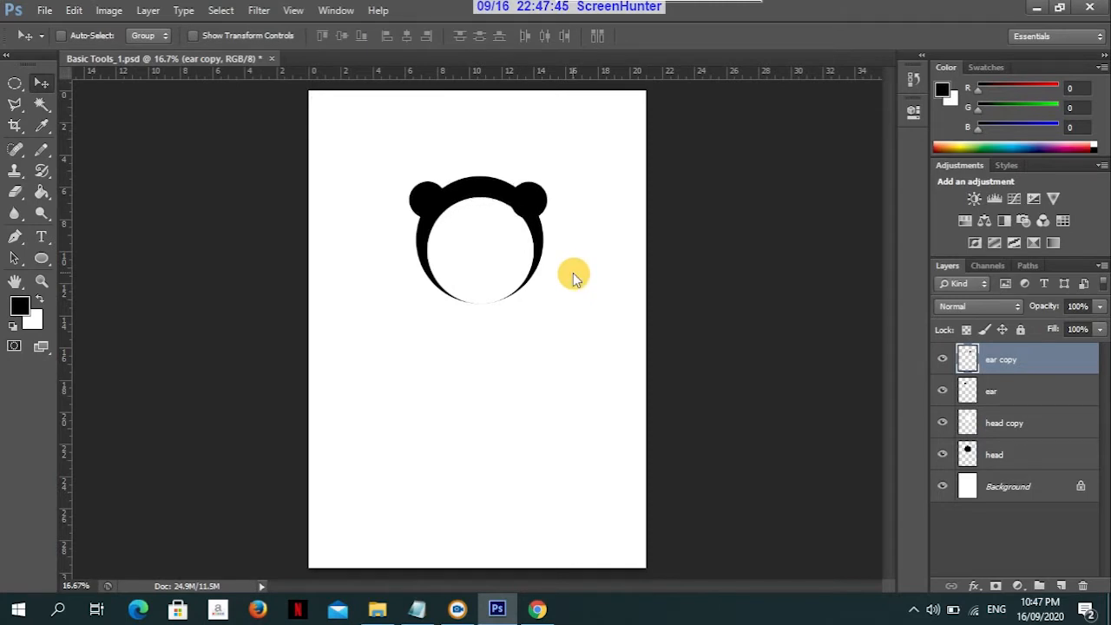
key("shift+Right")
key("shift+Right")
key("shift+Right")
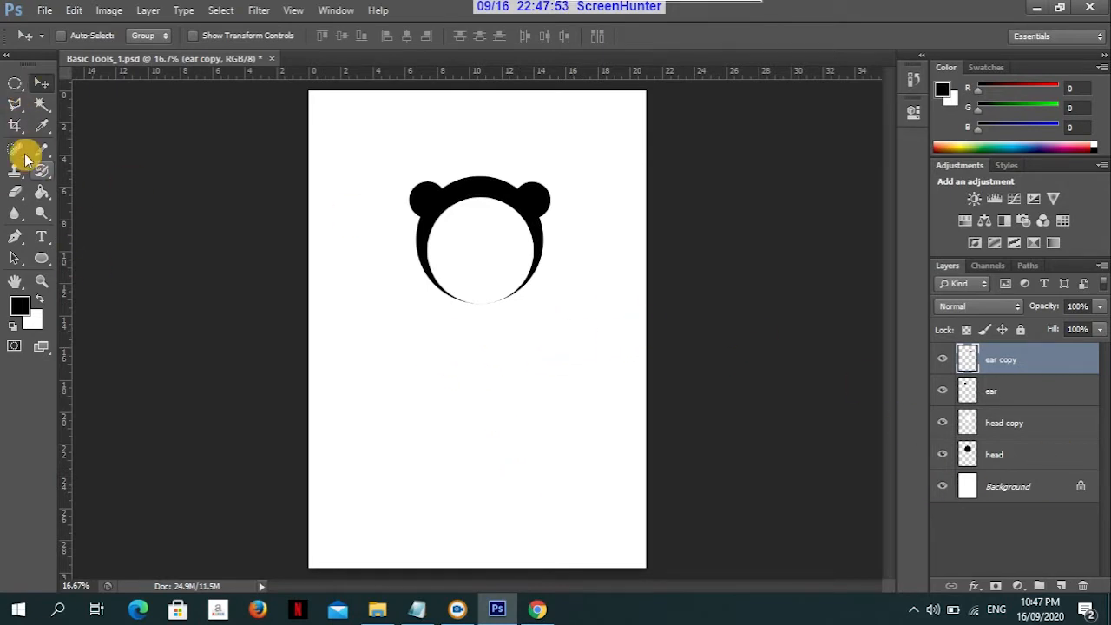
Make a narrow upright elliptical selection on the left half of the white face and add a new layer named eye
left_click(15, 85)
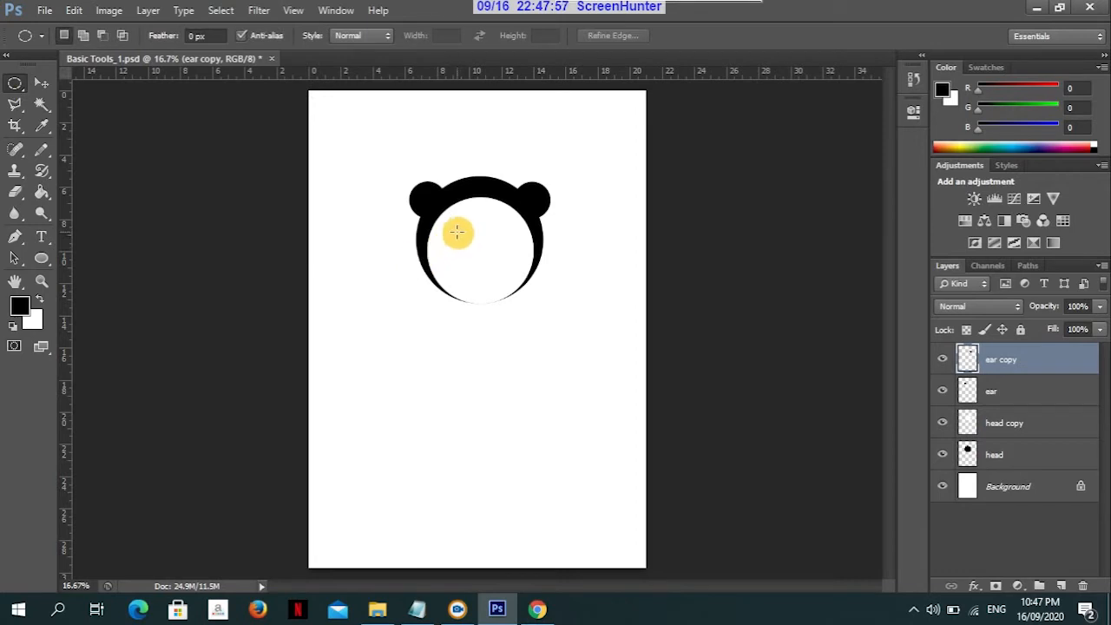
left_click_drag(453, 231, 470, 275)
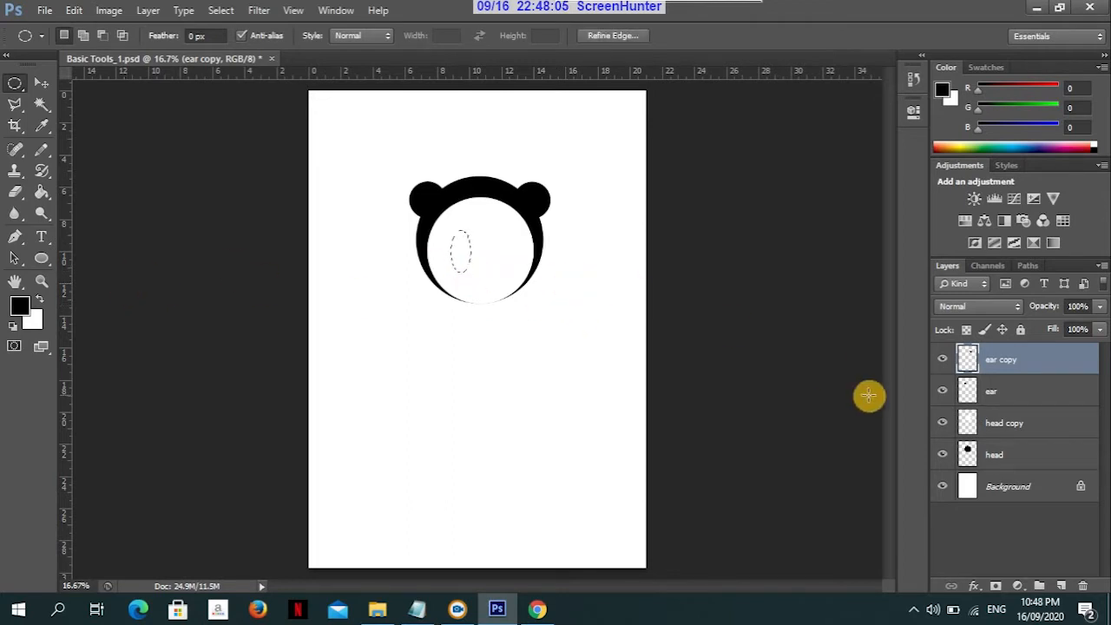
left_click(153, 9)
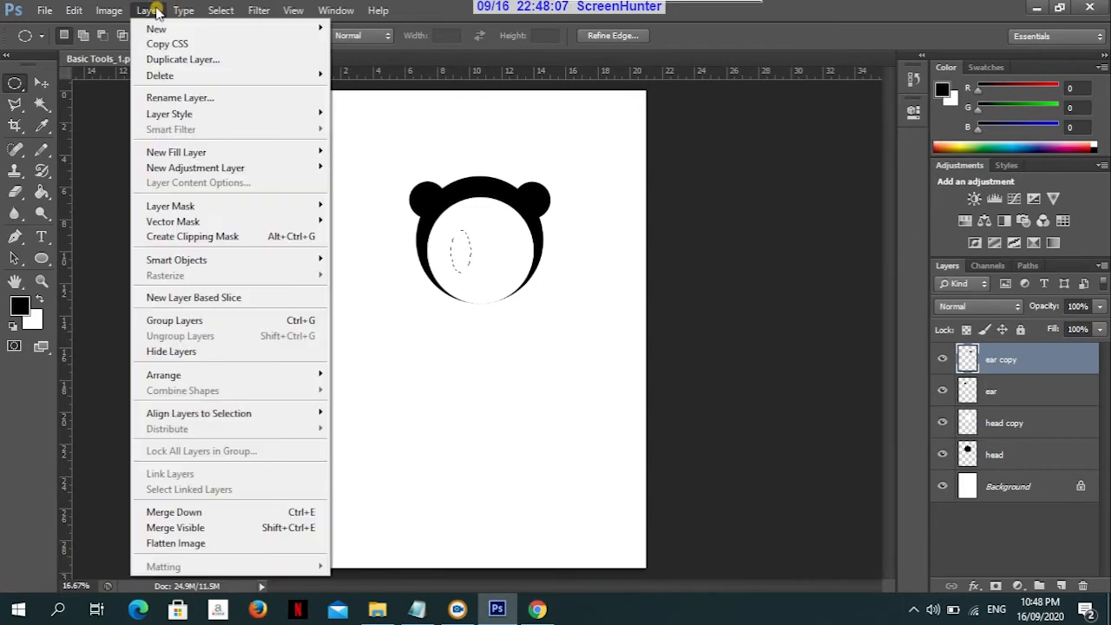
mouse_move(152, 29)
left_click(363, 29)
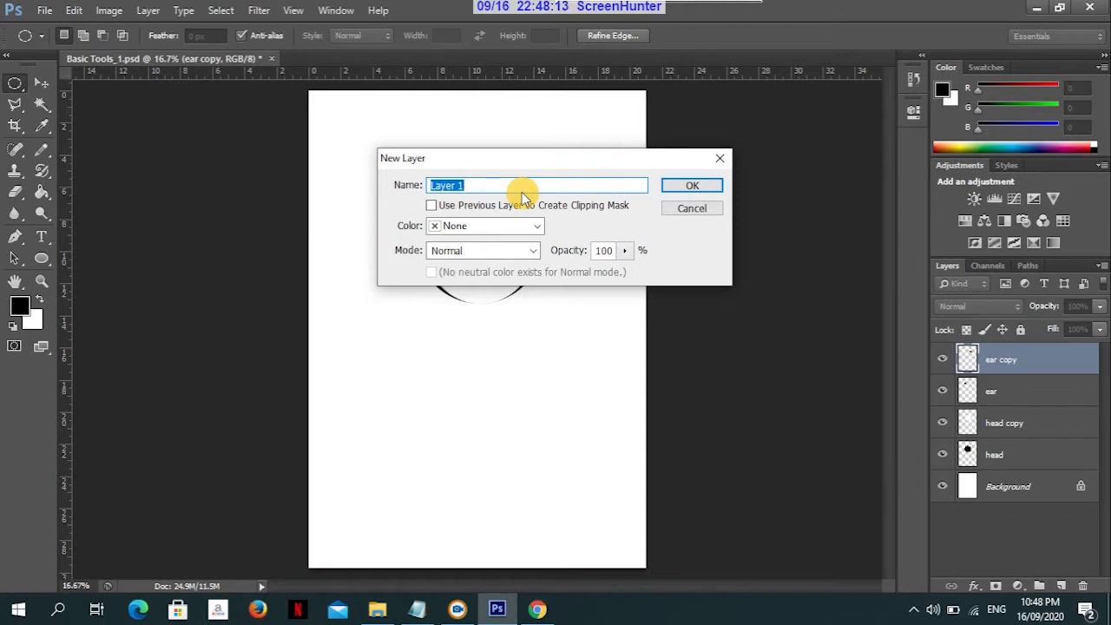
type("eye")
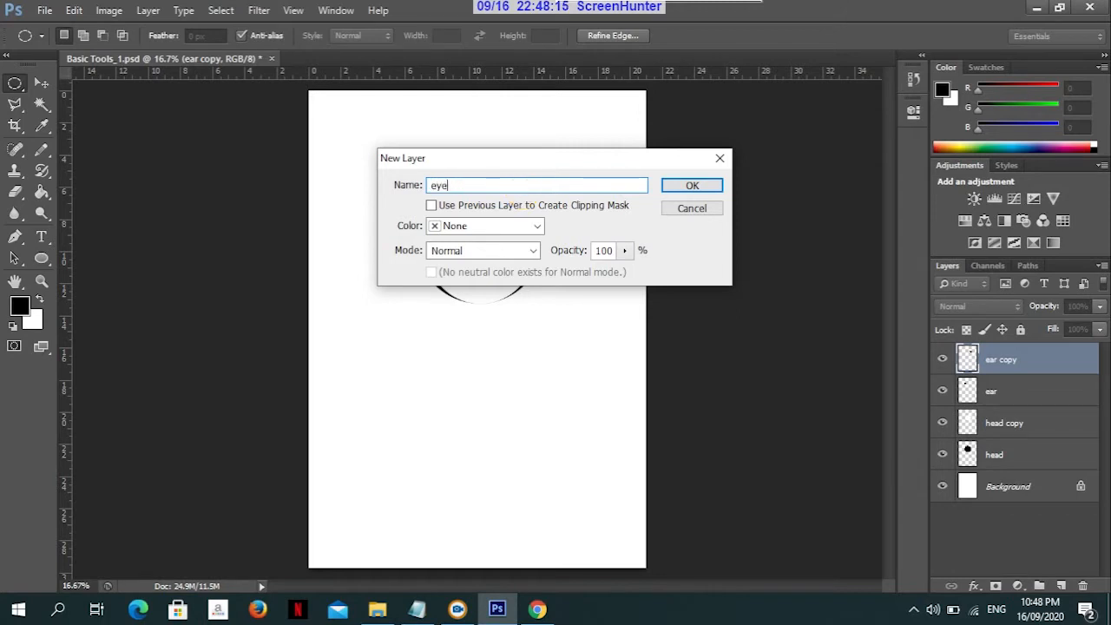
key("Return")
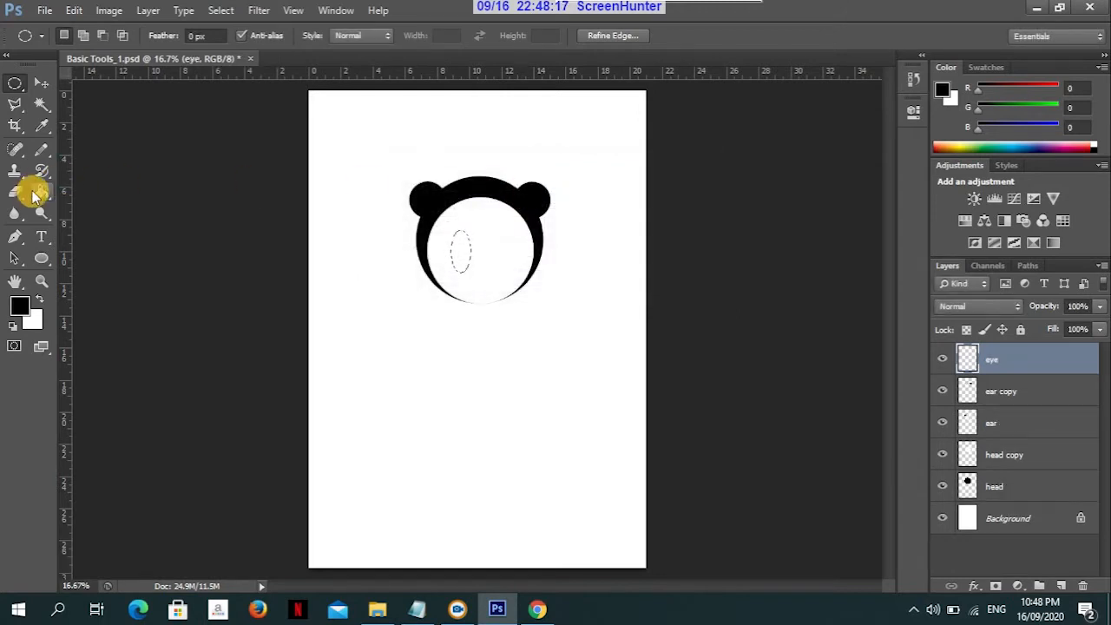
Fill the elliptical selection on the eye layer with black and deselect it
left_click(39, 192)
left_click(459, 250)
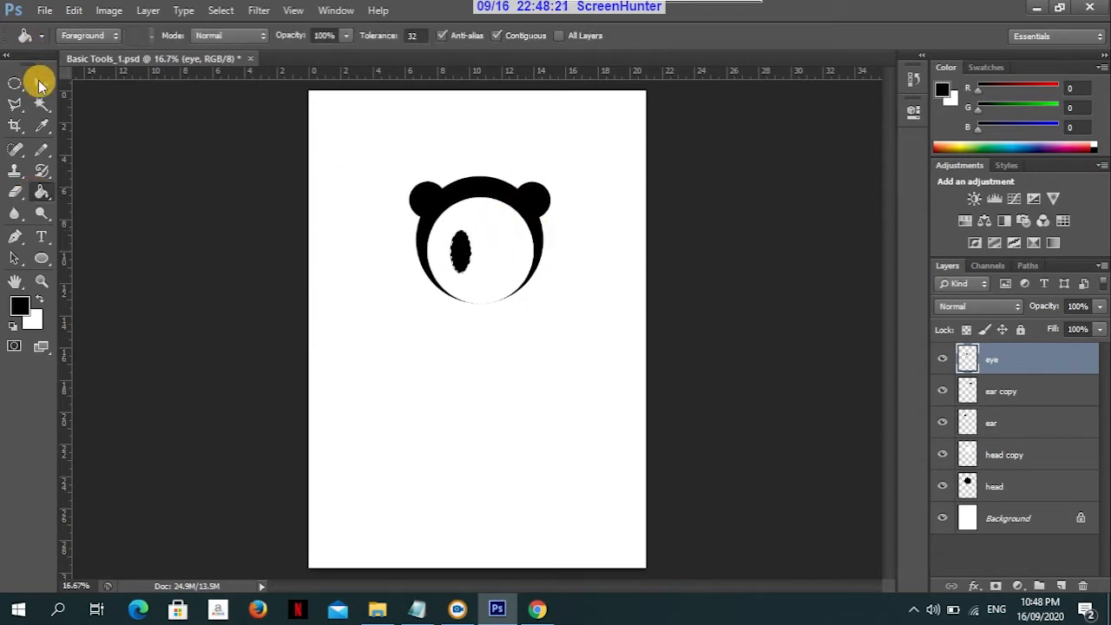
left_click(39, 82)
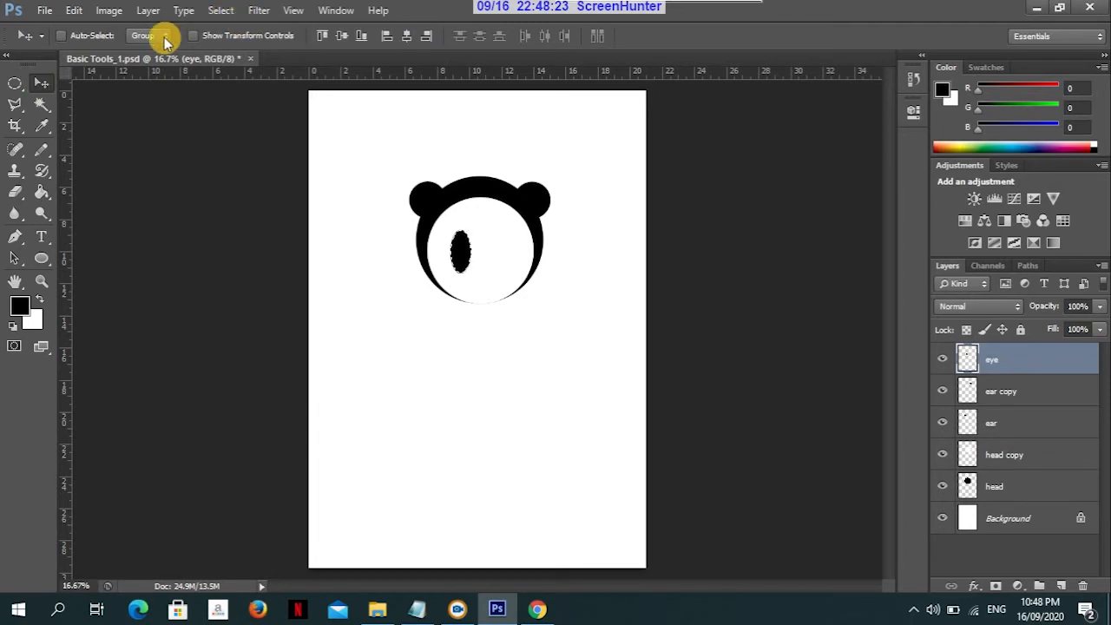
key("ctrl+d")
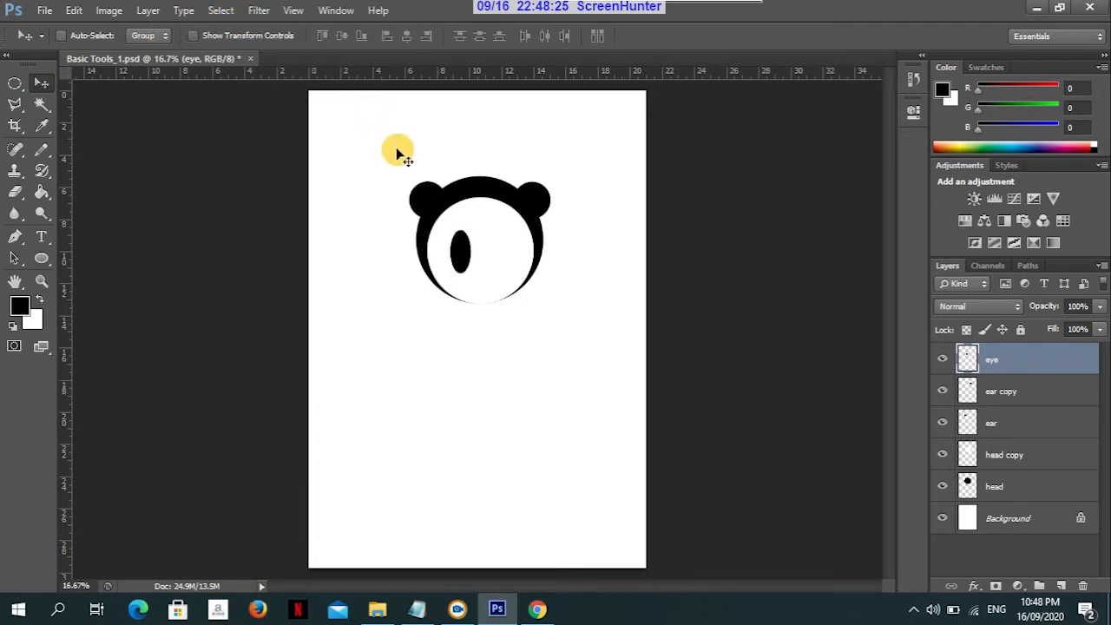
Rotate the black eye ellipse clockwise by about 16.45° and apply the transformation
left_click(74, 12)
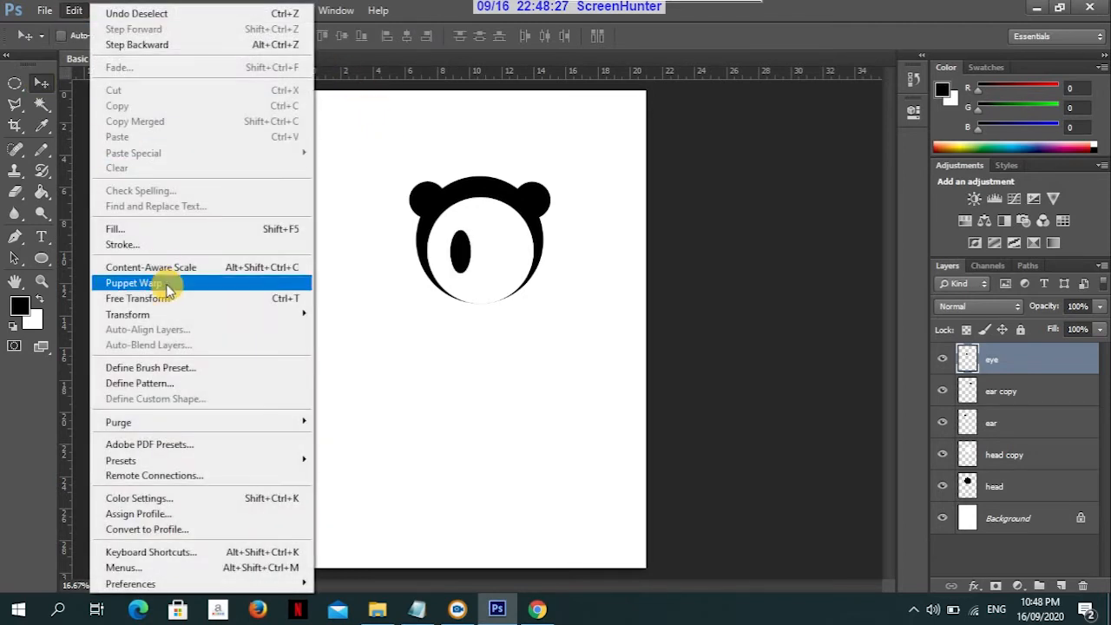
mouse_move(170, 319)
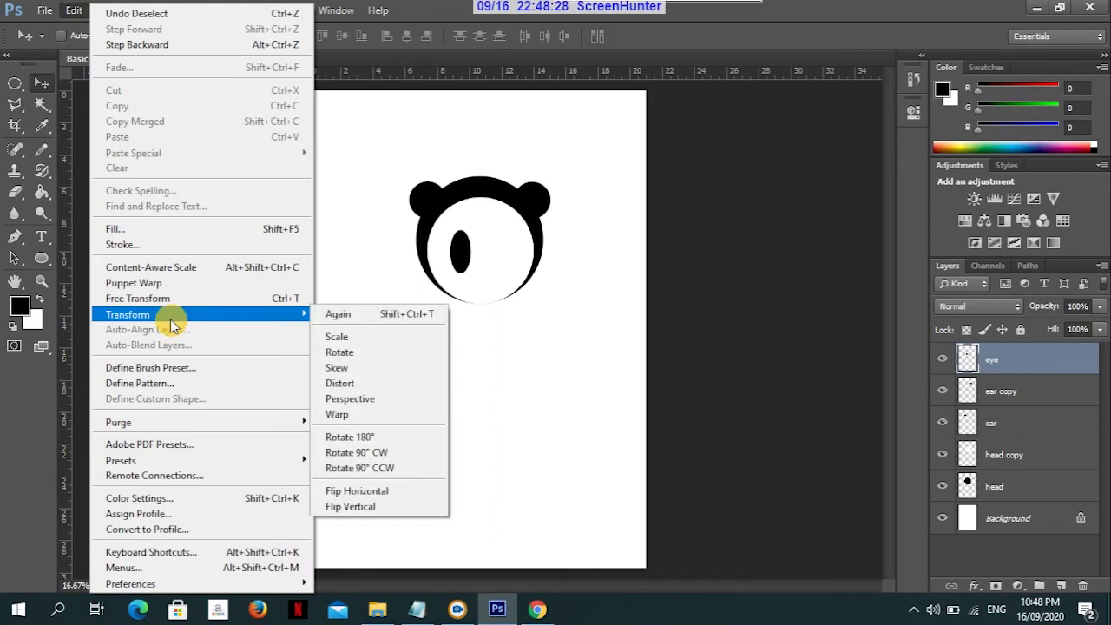
left_click(429, 354)
left_click_drag(476, 211, 484, 227)
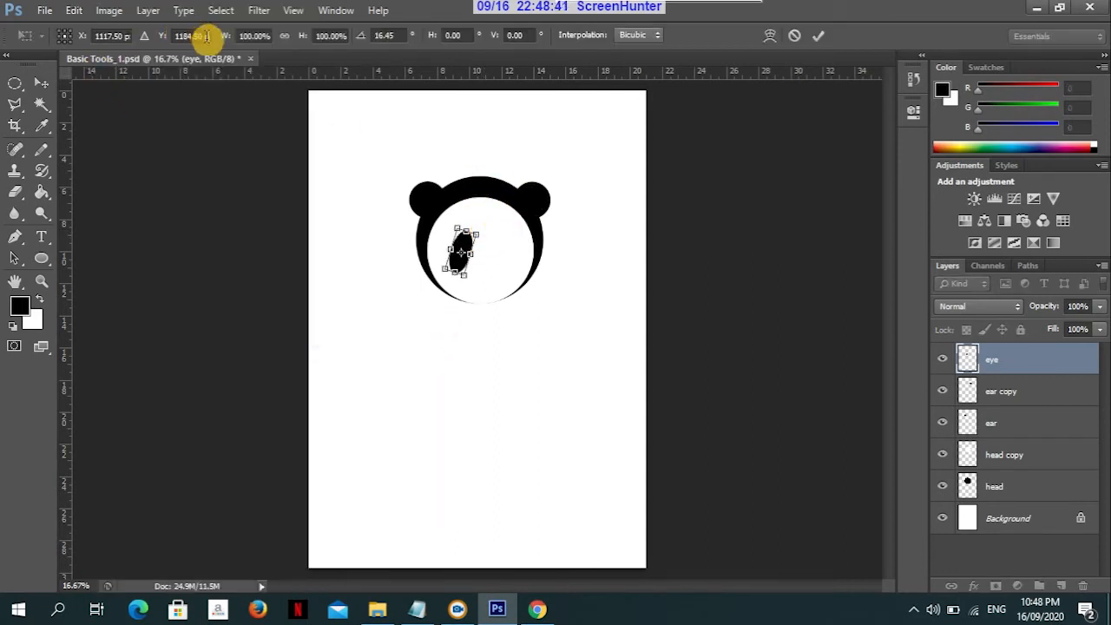
left_click(42, 85)
left_click(441, 244)
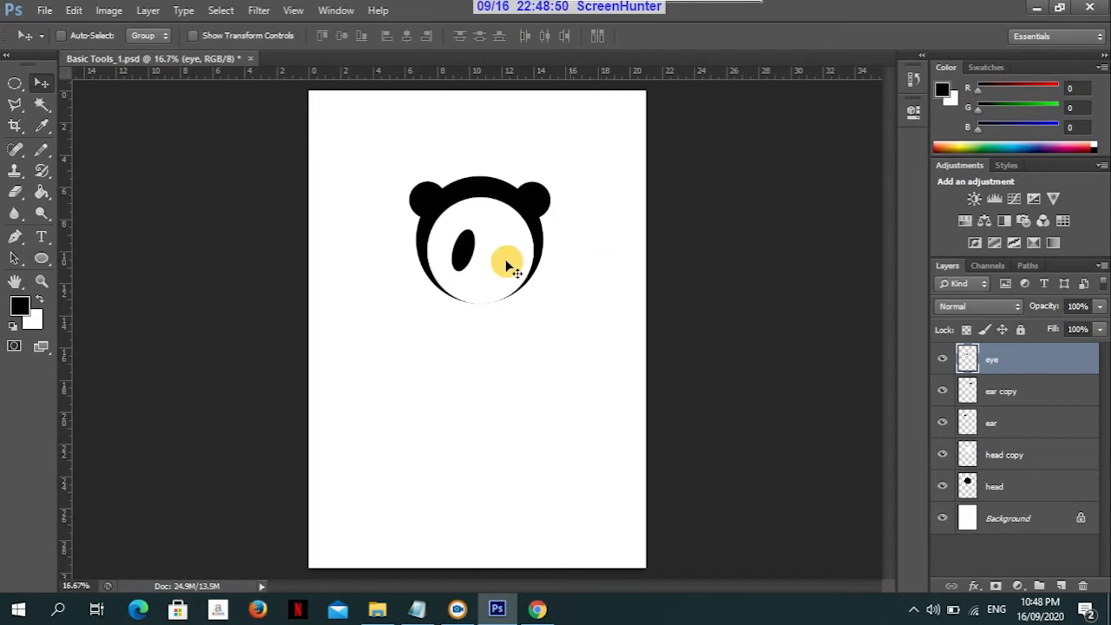
Duplicate the eye layer as eye copy and flip the copy horizontally
right_click(1045, 360)
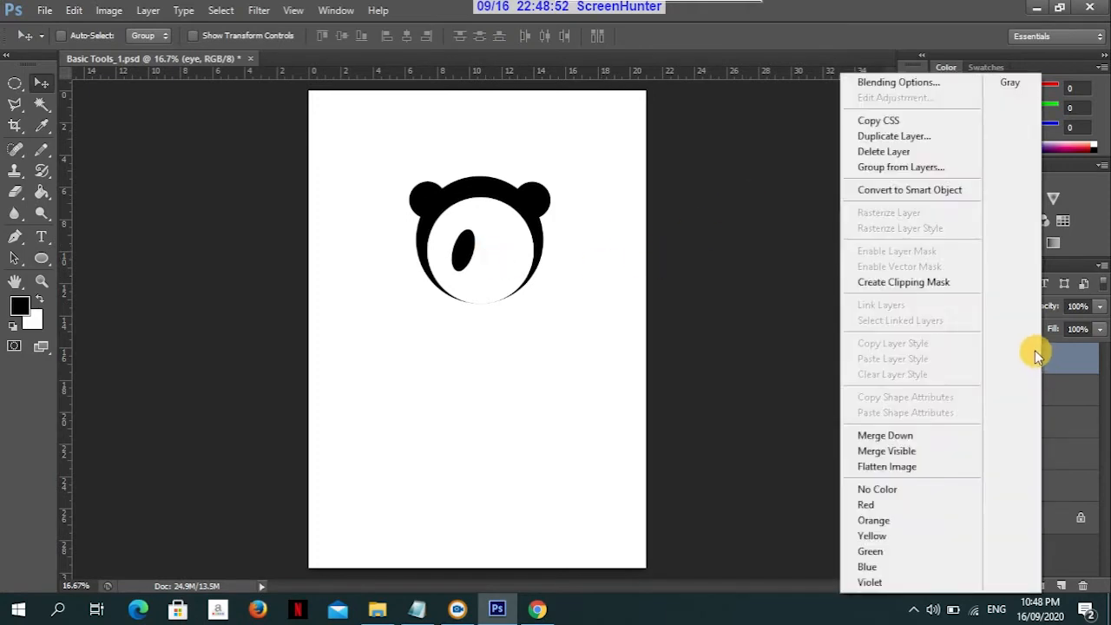
left_click(900, 135)
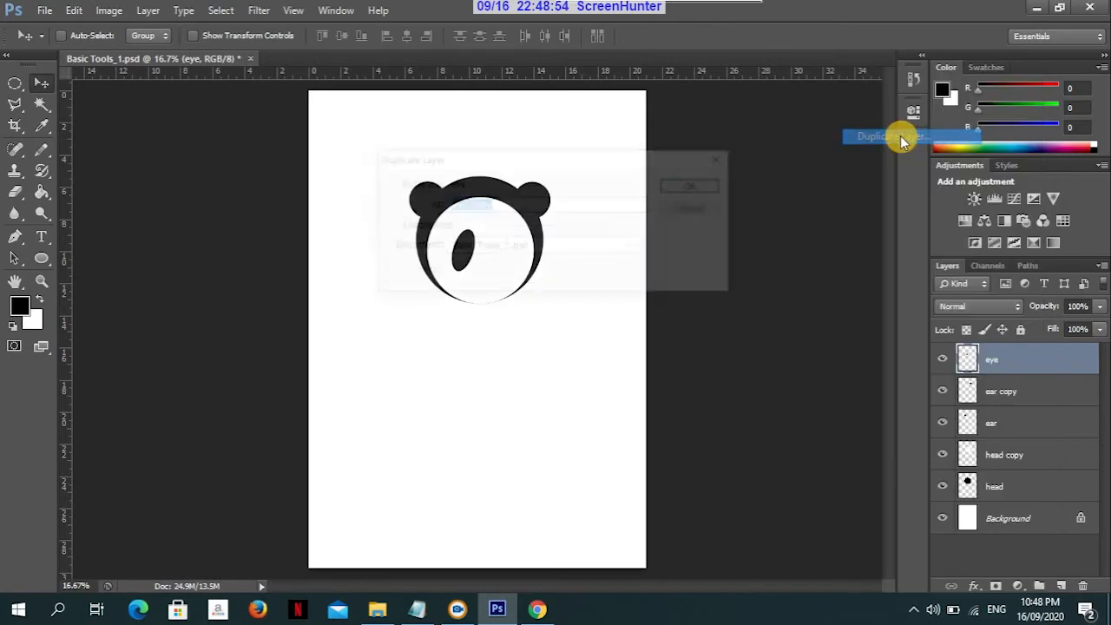
left_click(696, 188)
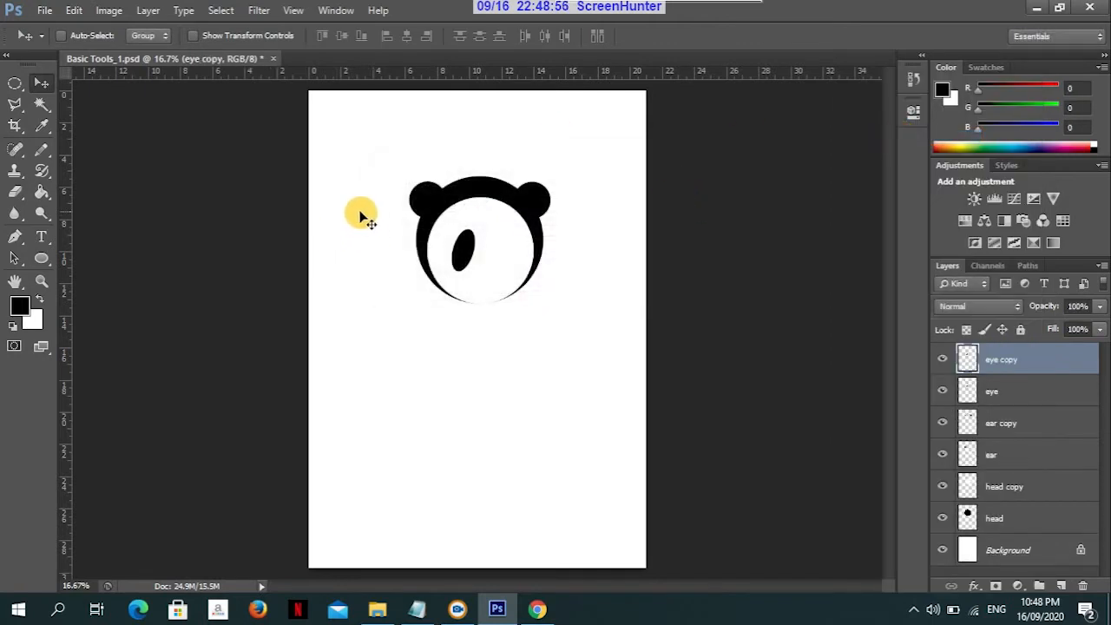
left_click(73, 10)
left_click(121, 211)
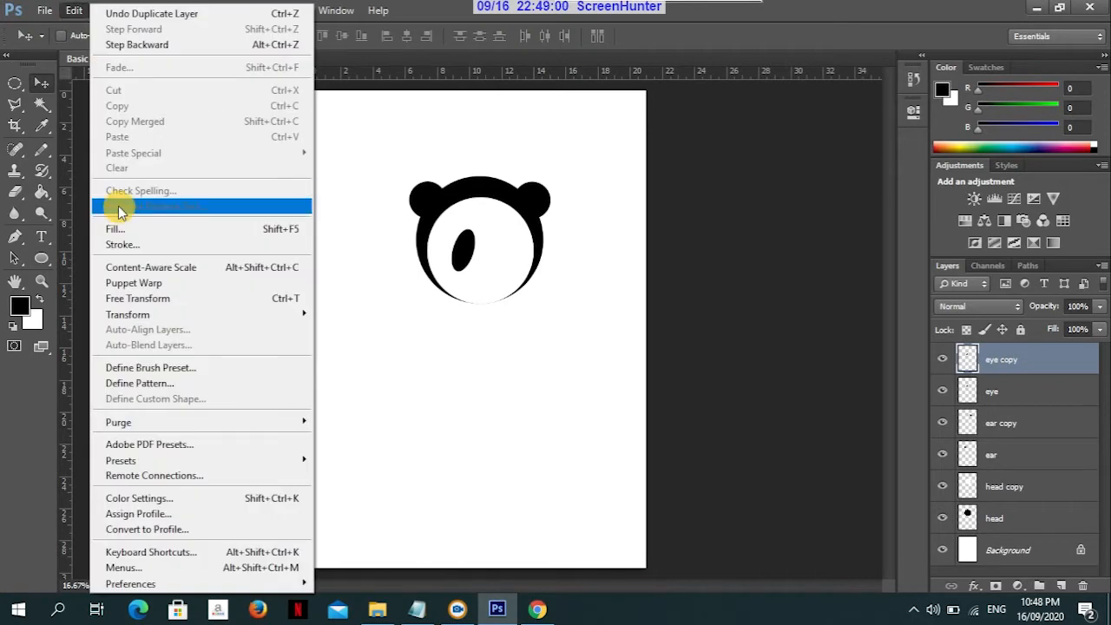
mouse_move(169, 317)
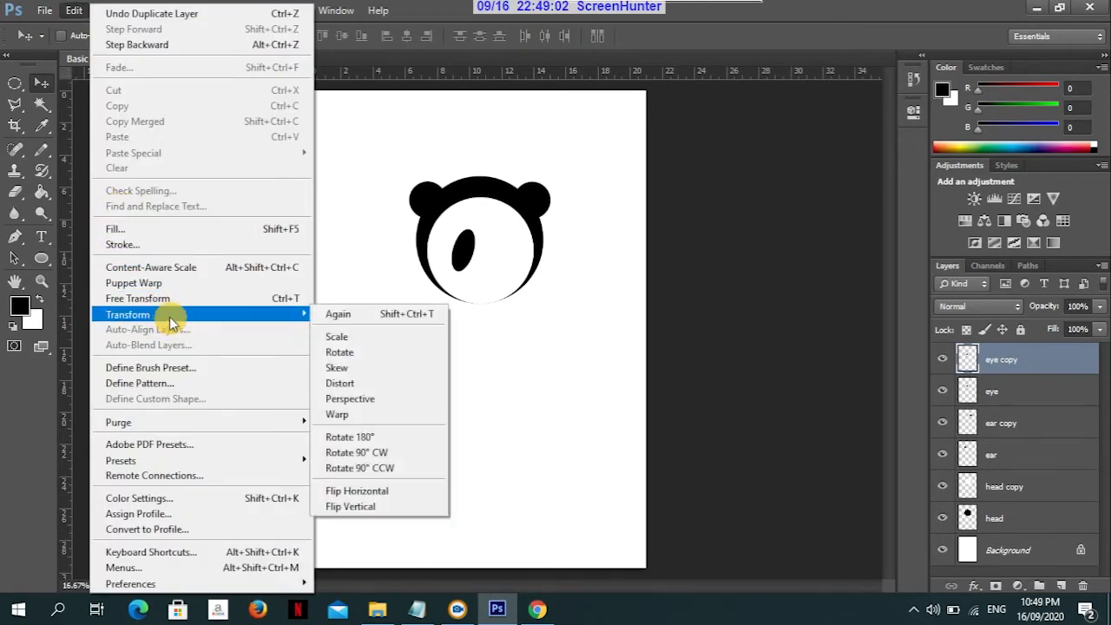
left_click(357, 491)
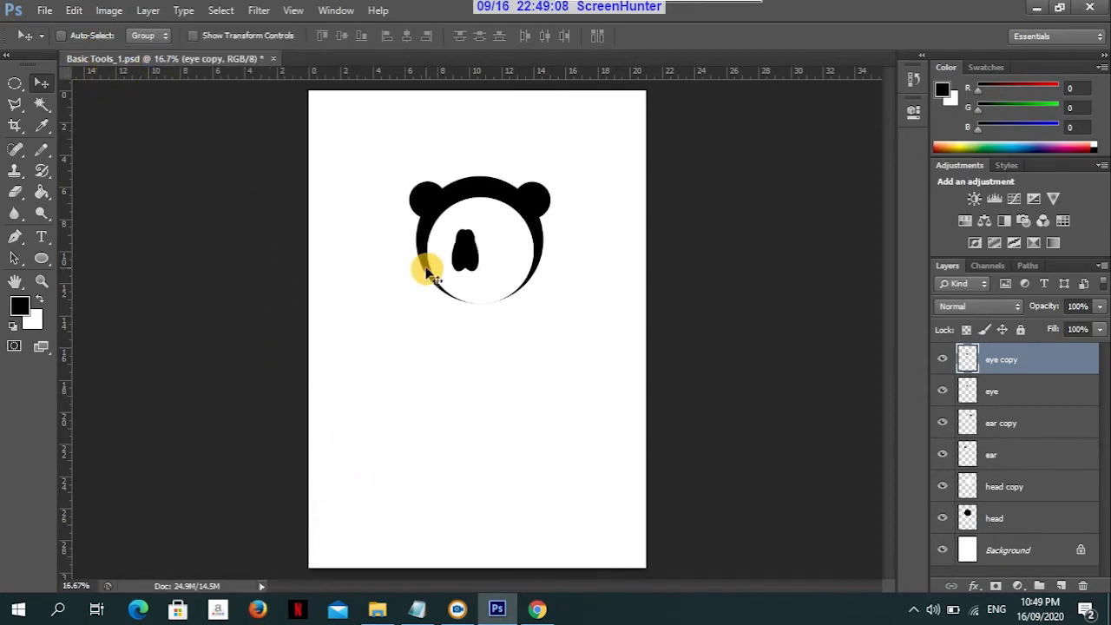
Move the eye copy horizontally to the right half of the face, mirroring the first eye
key("shift+Right")
key("shift+Right")
key("shift+Right")
key("shift+Right")
key("shift+Right")
key("shift+Right")
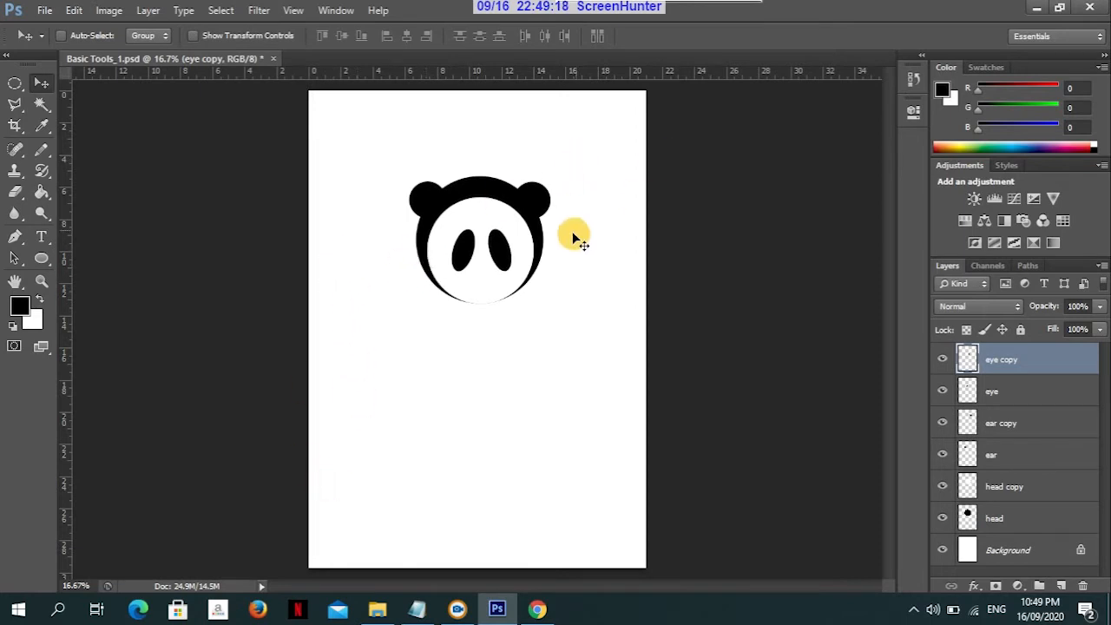
Make a small circular selection inside the left black eye ellipse, slightly below its centre
left_click(15, 83)
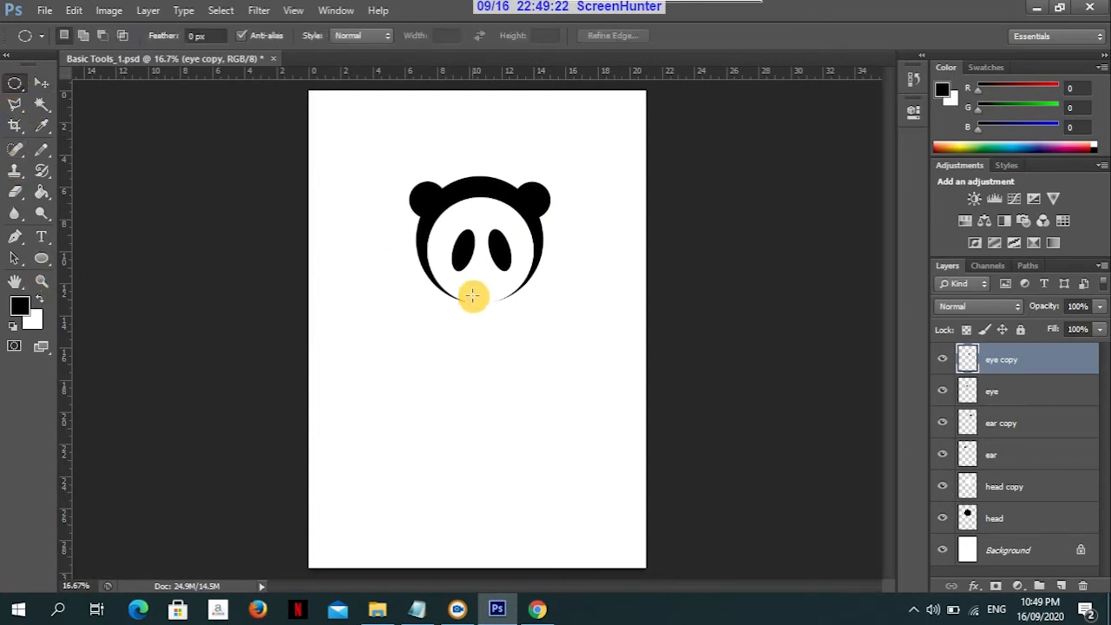
left_click_drag(461, 247, 468, 259)
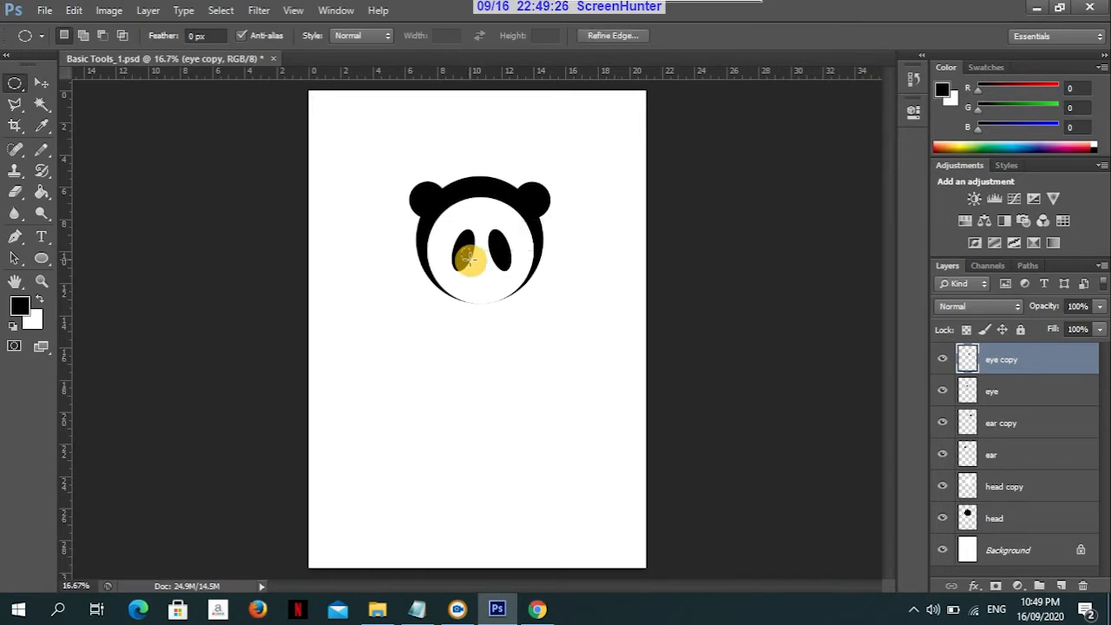
left_click(456, 250)
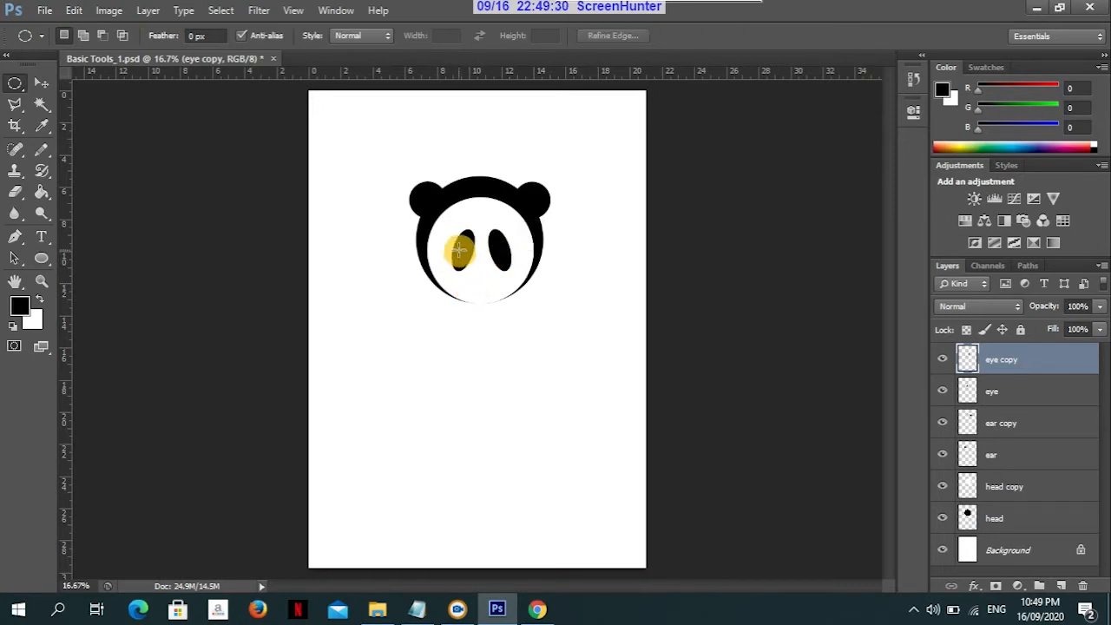
left_click_drag(460, 252, 463, 261)
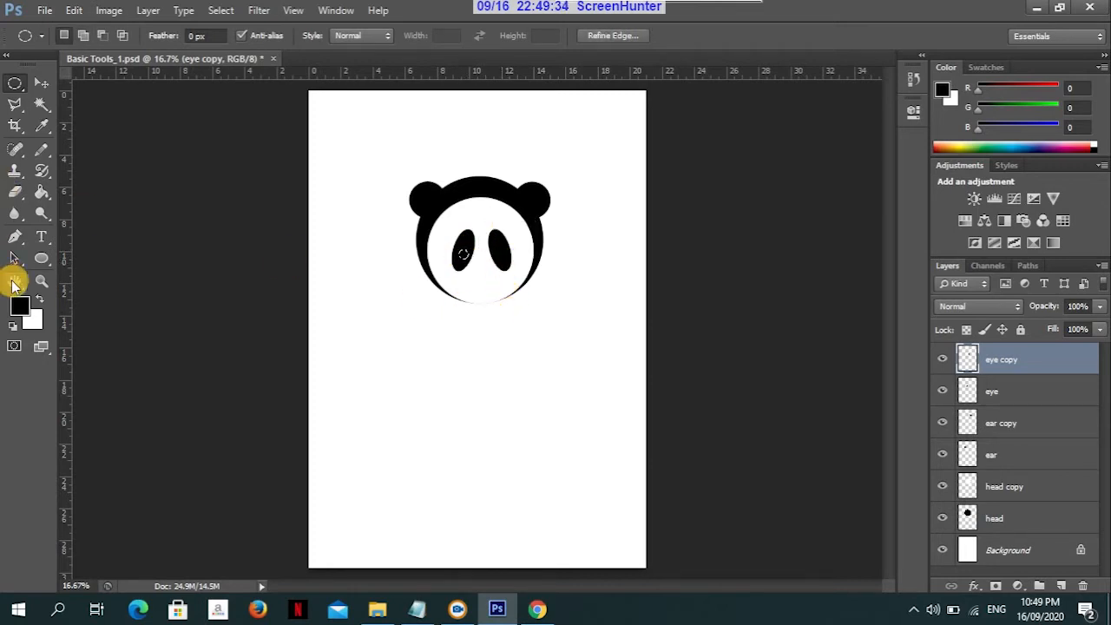
Set the foreground colour to dark grey 4e4e4e
key("i")
left_click(17, 305)
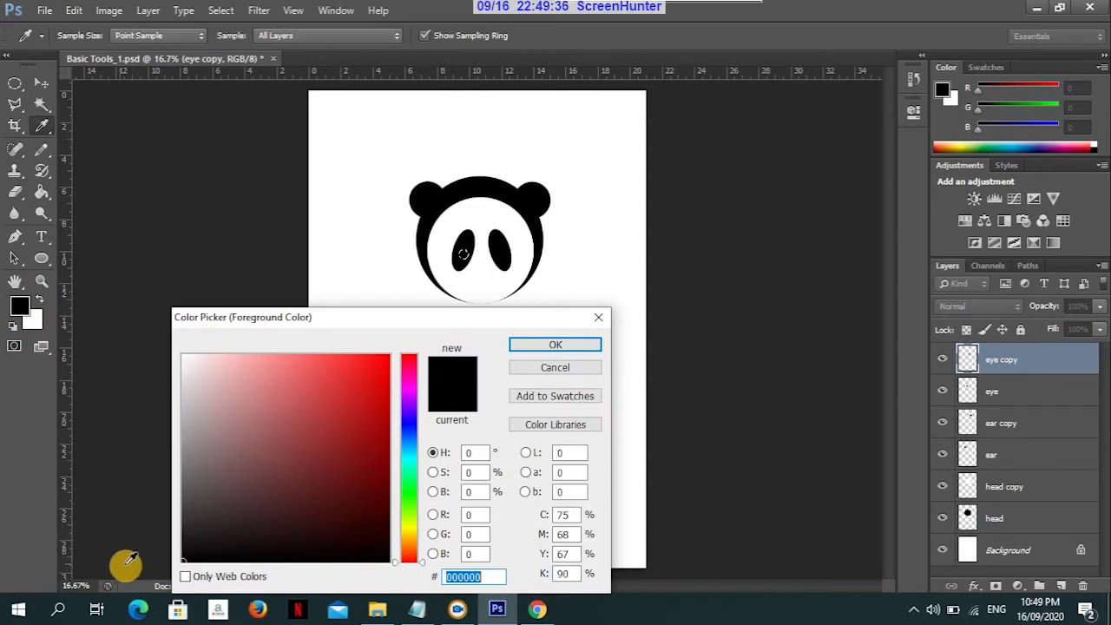
left_click_drag(183, 509, 176, 499)
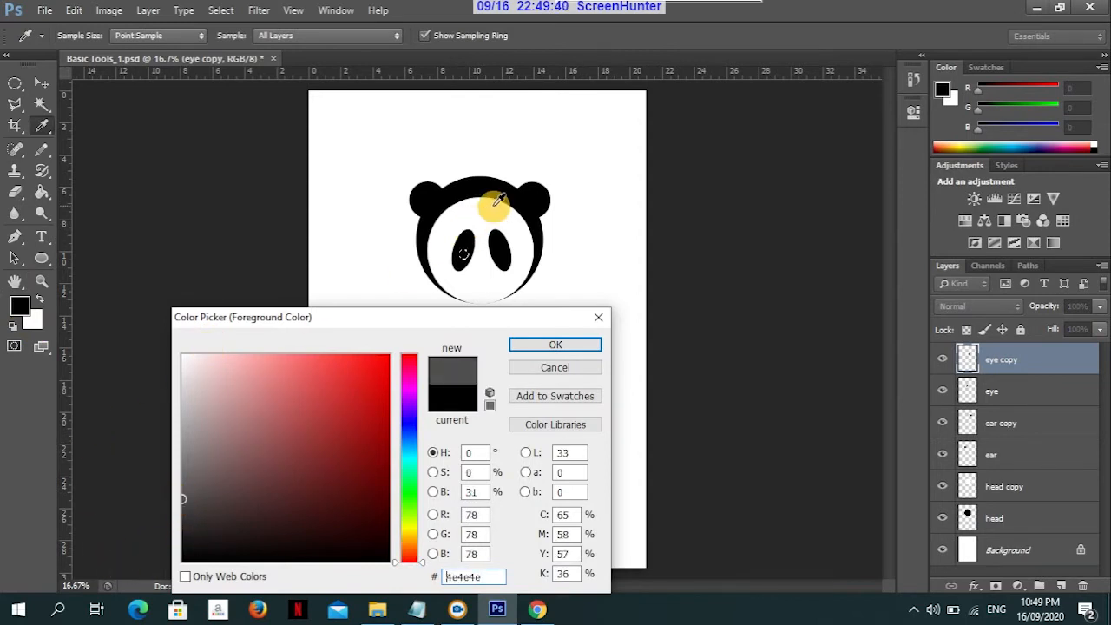
left_click(533, 345)
key("m")
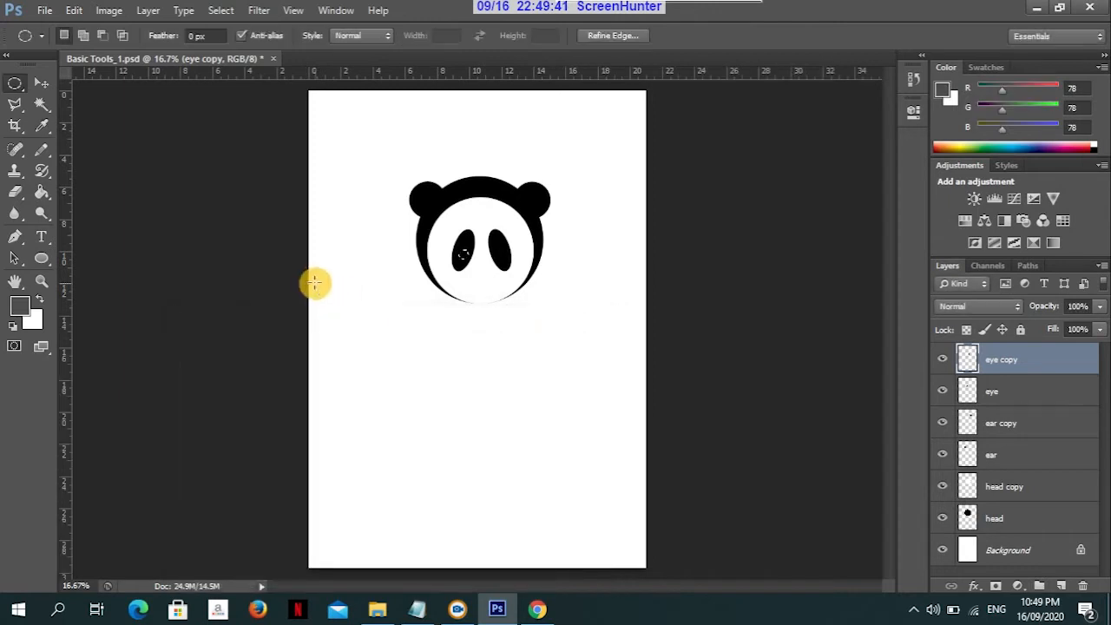
Fill the small circular selection in the left eye with the dark grey foreground colour on the eye copy layer, and deselect it
left_click(41, 192)
left_click(459, 252)
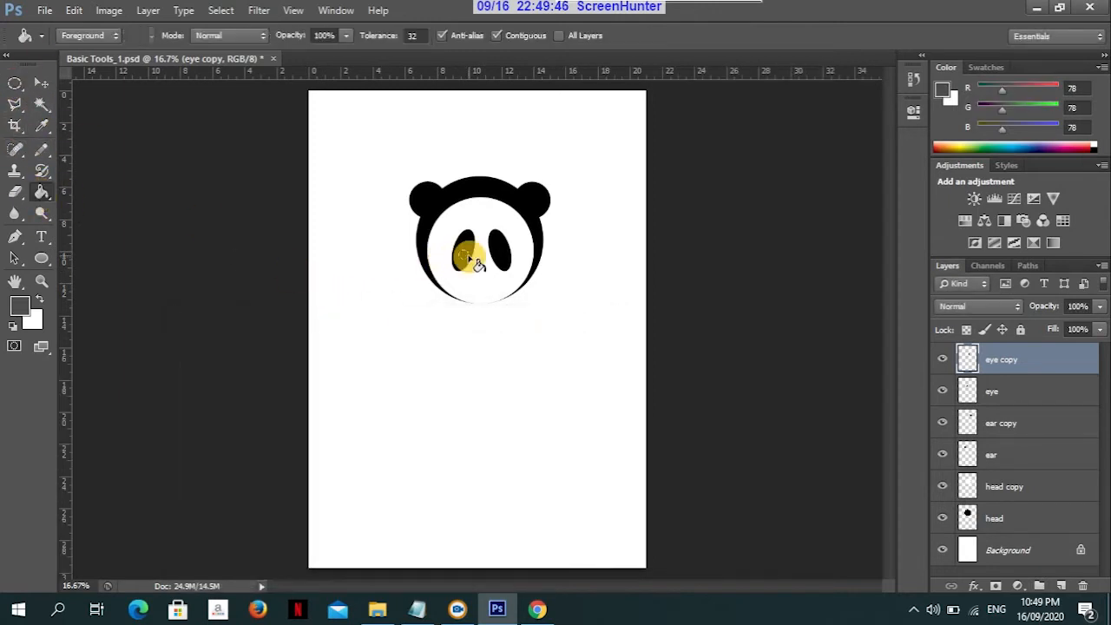
left_click(41, 283)
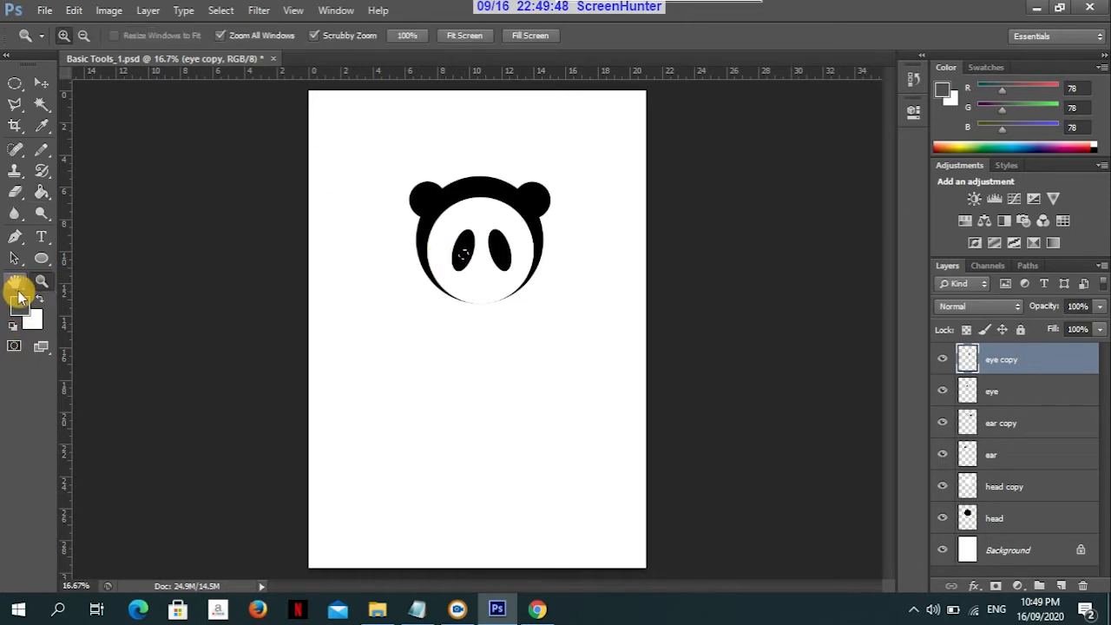
left_click(469, 260)
left_click(492, 335)
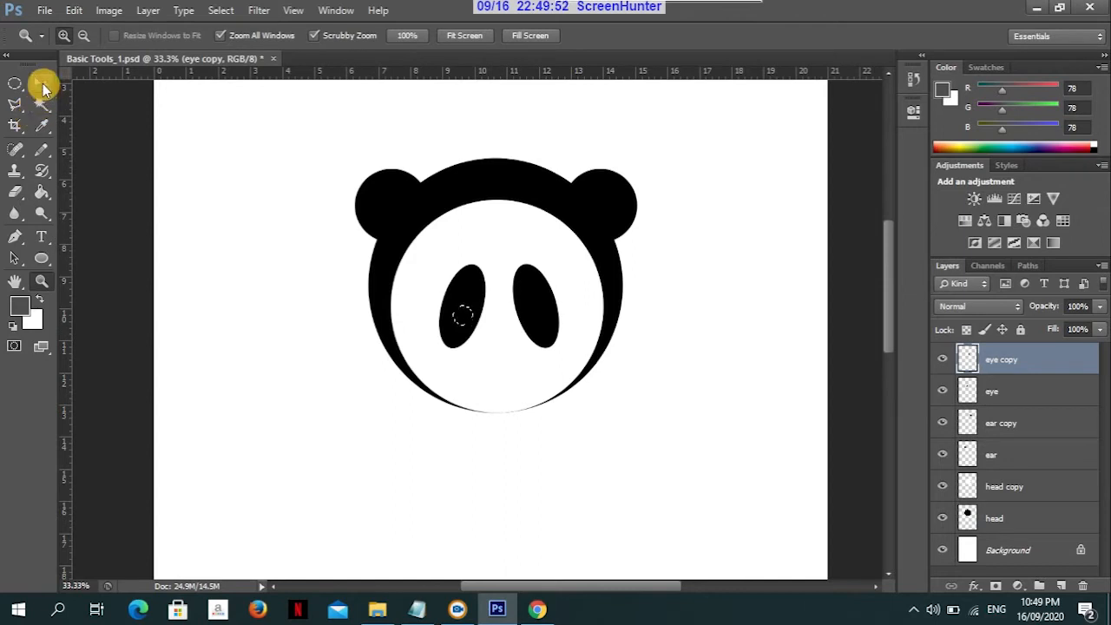
left_click(40, 87)
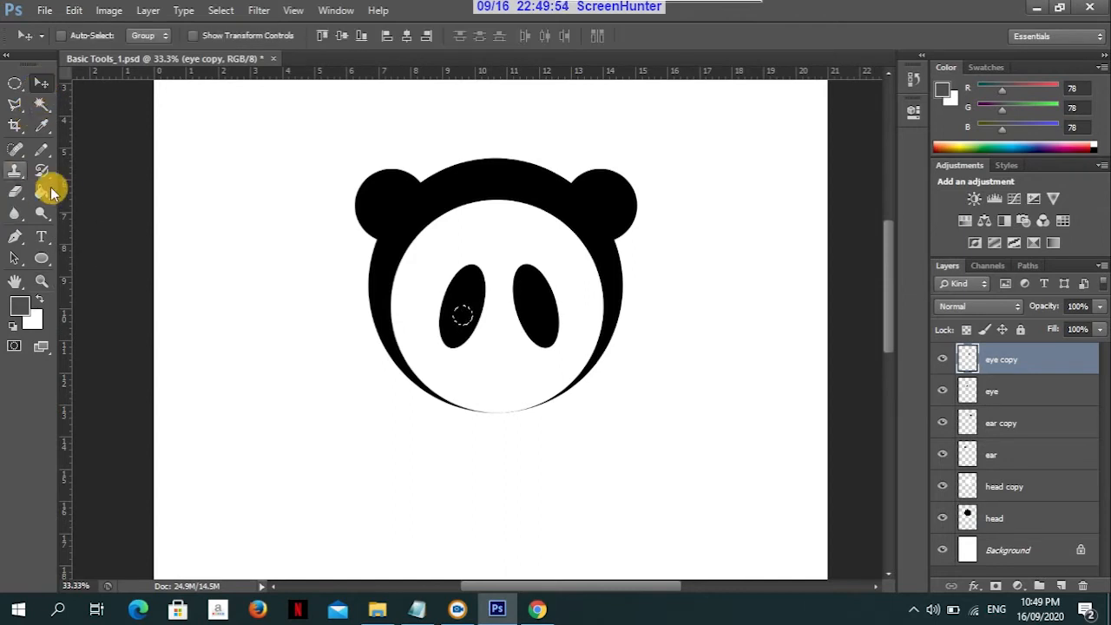
left_click(43, 194)
left_click(463, 316)
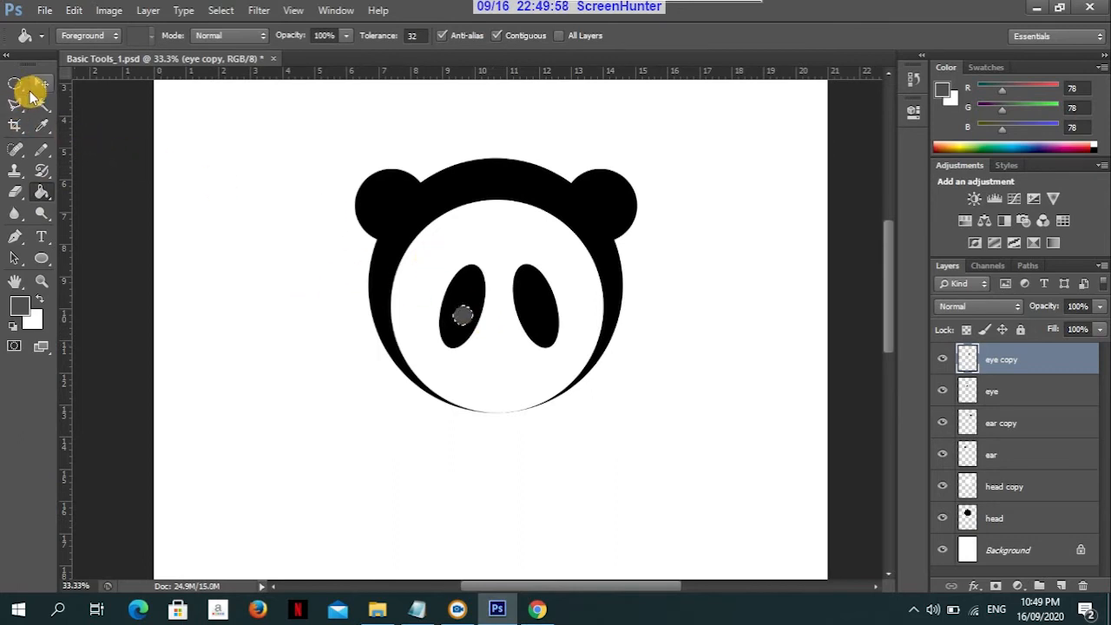
left_click(41, 84)
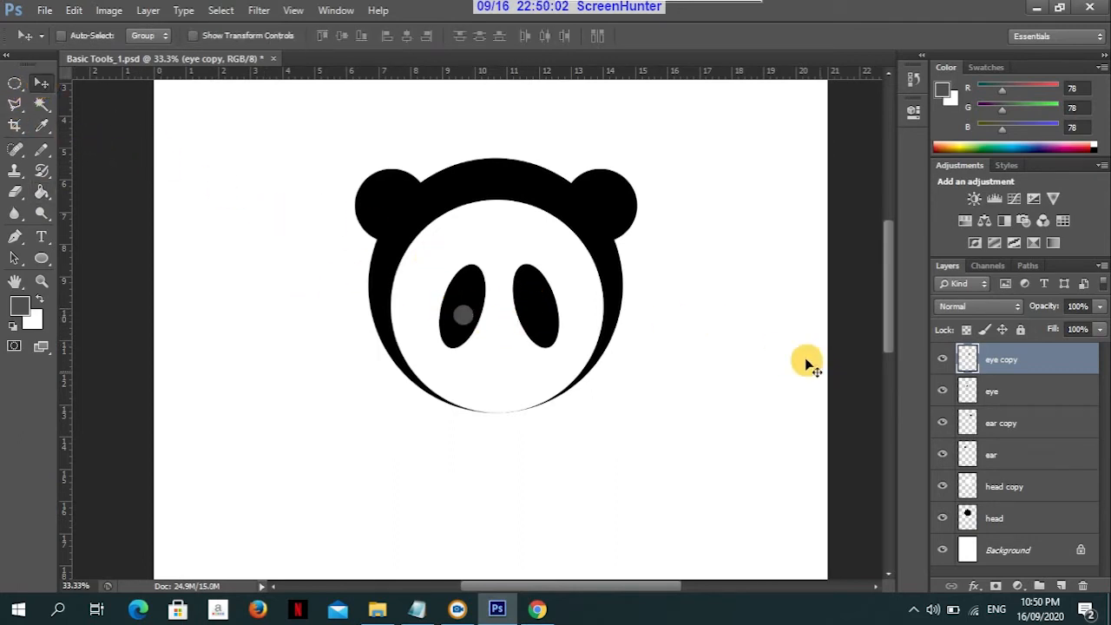
Duplicate the eye copy layer, which holds the grey eyeball circle, as eye copy 2
right_click(1067, 359)
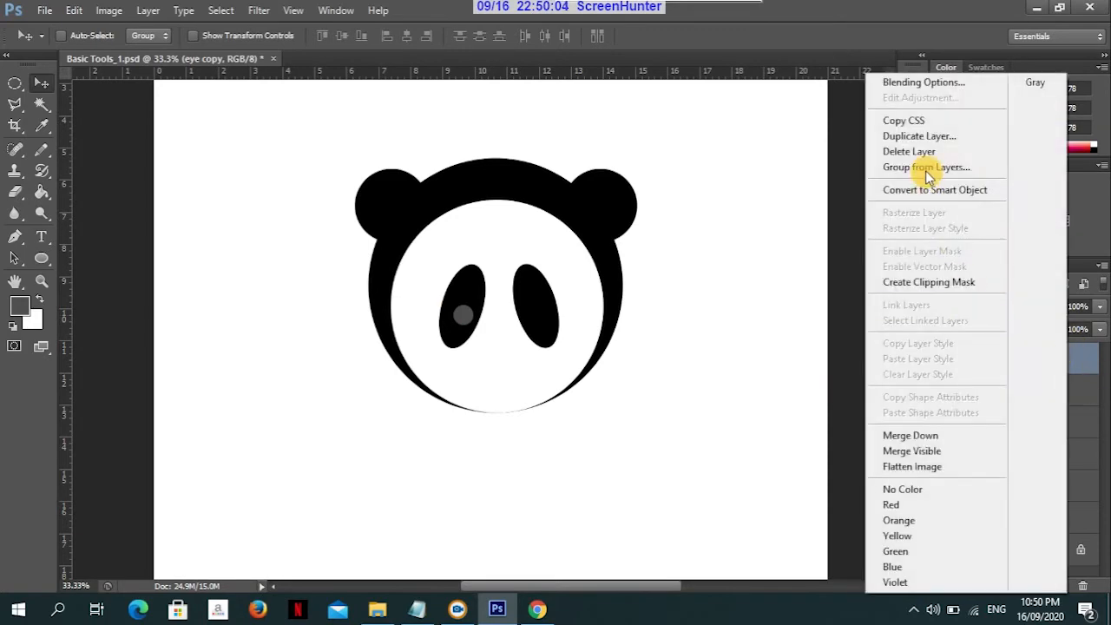
left_click(950, 144)
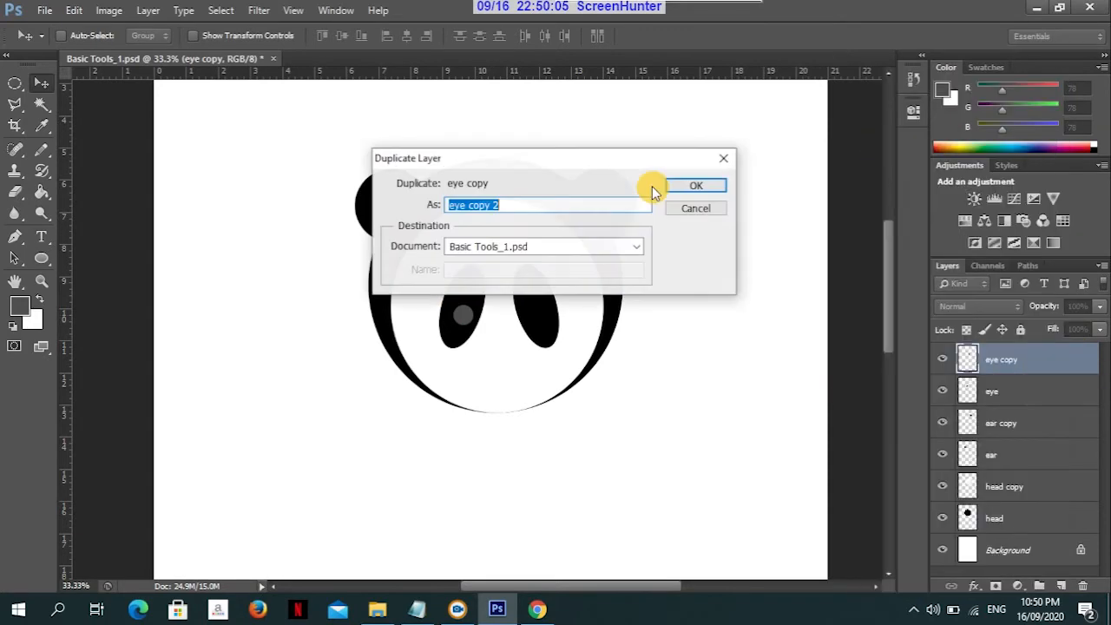
left_click(717, 188)
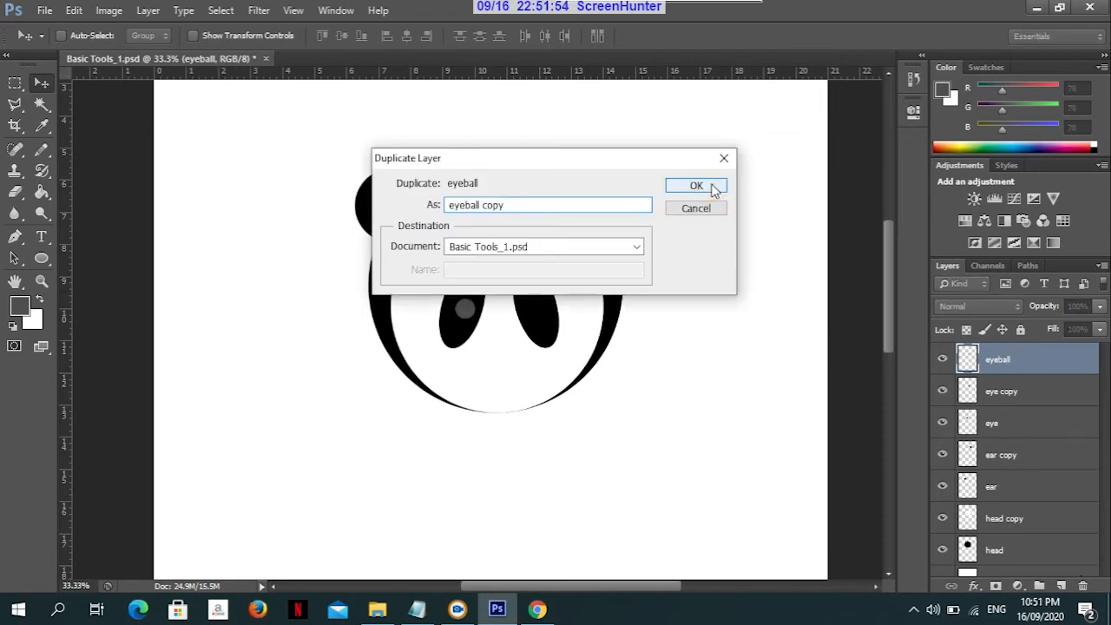
Duplicate the eyeball layer as eyeball copy within Basic Tools_1.psd
left_click(712, 186)
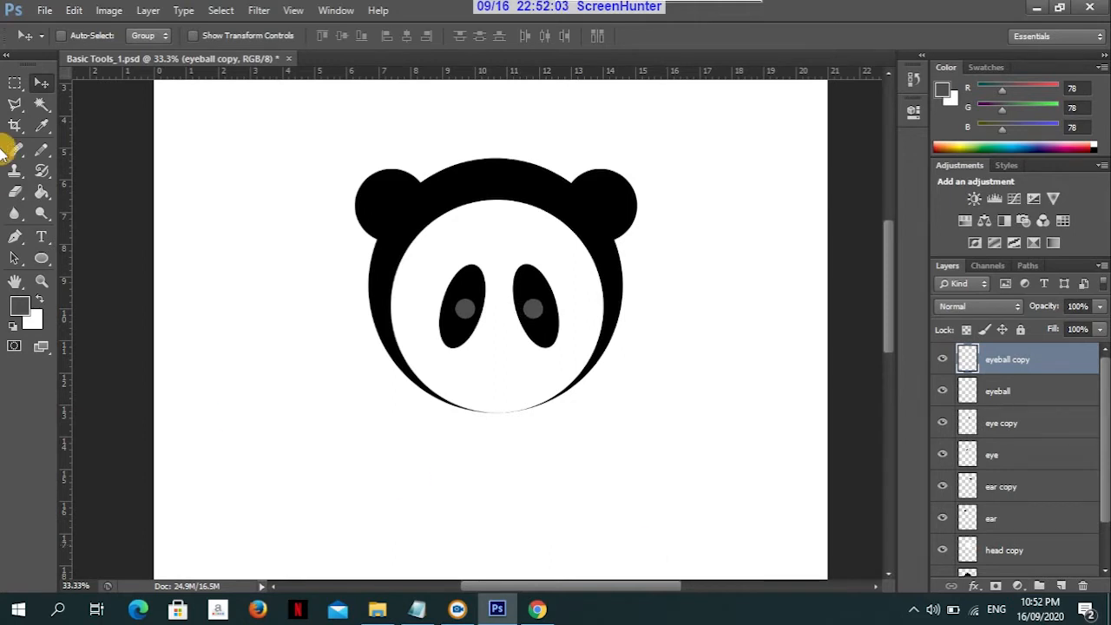
Make a slightly tall elliptical selection on the lower white face, below and between the two eyes
right_click(15, 83)
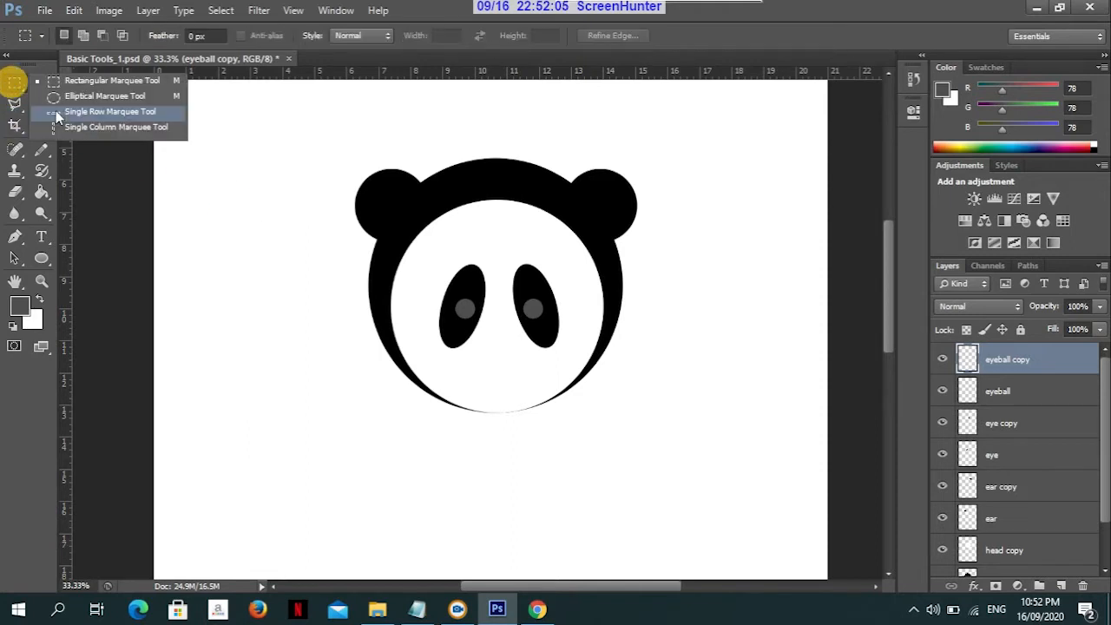
left_click(67, 95)
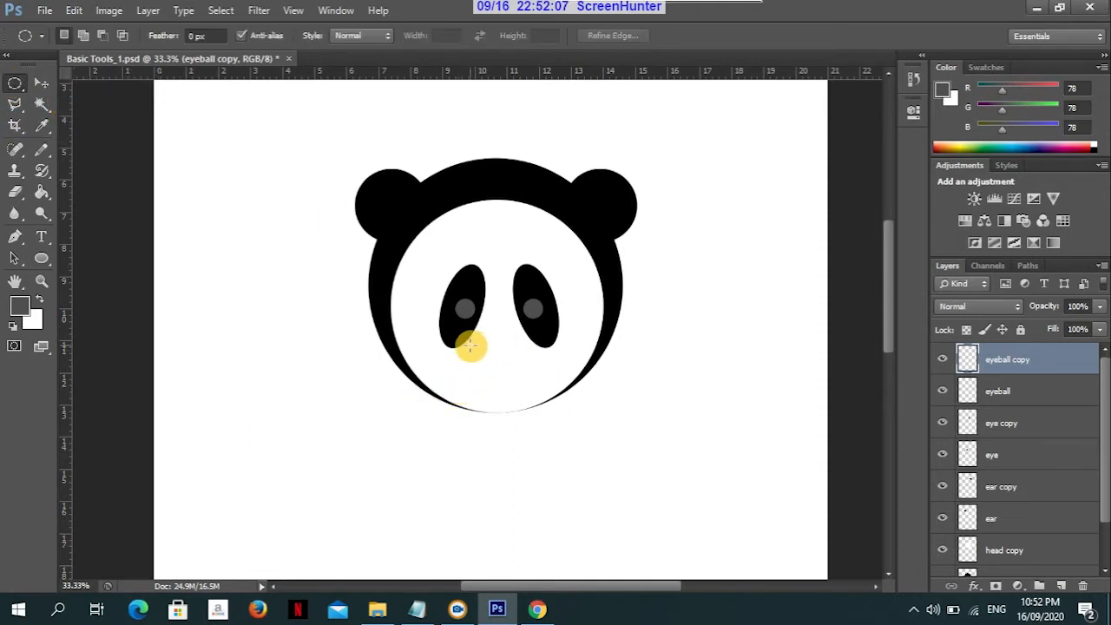
left_click_drag(478, 338, 535, 399)
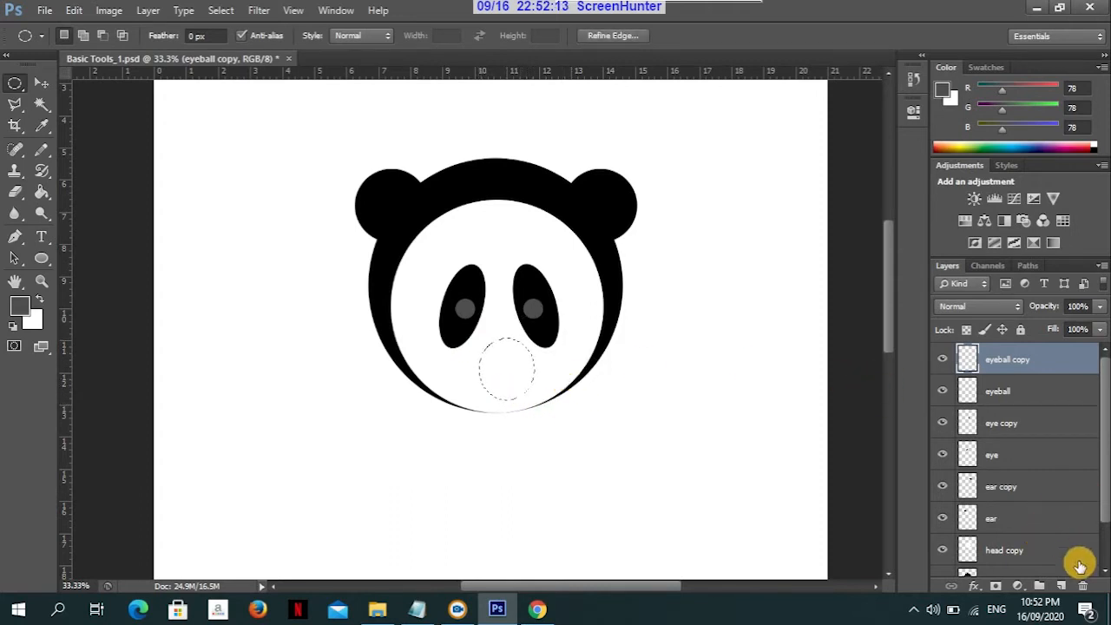
Create a new layer above eyeball copy and name it nose
left_click(1062, 588)
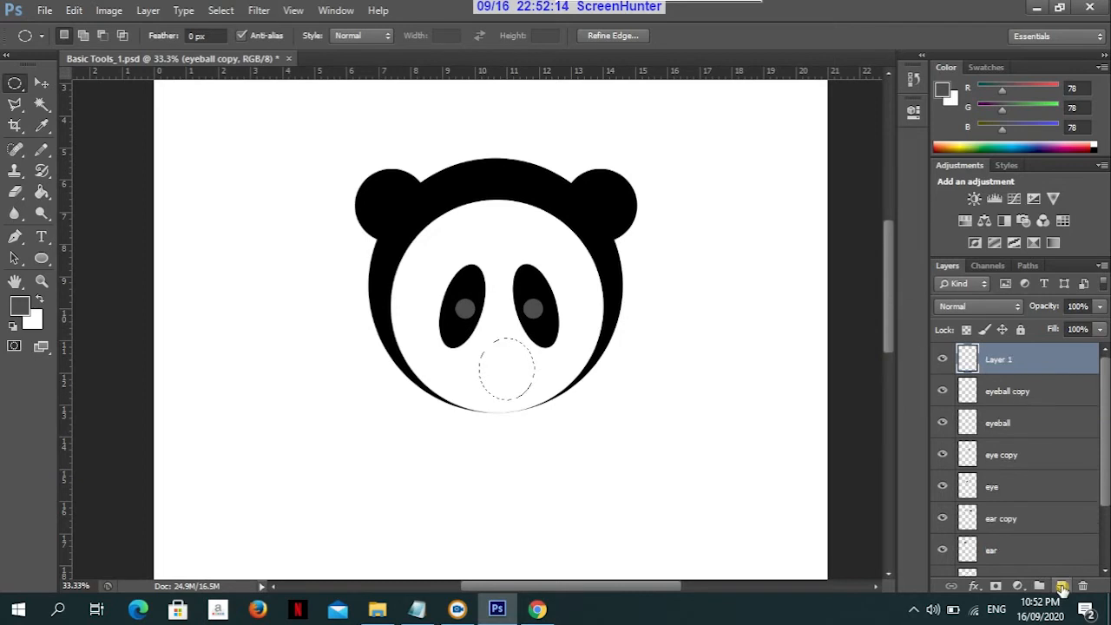
double_click(998, 362)
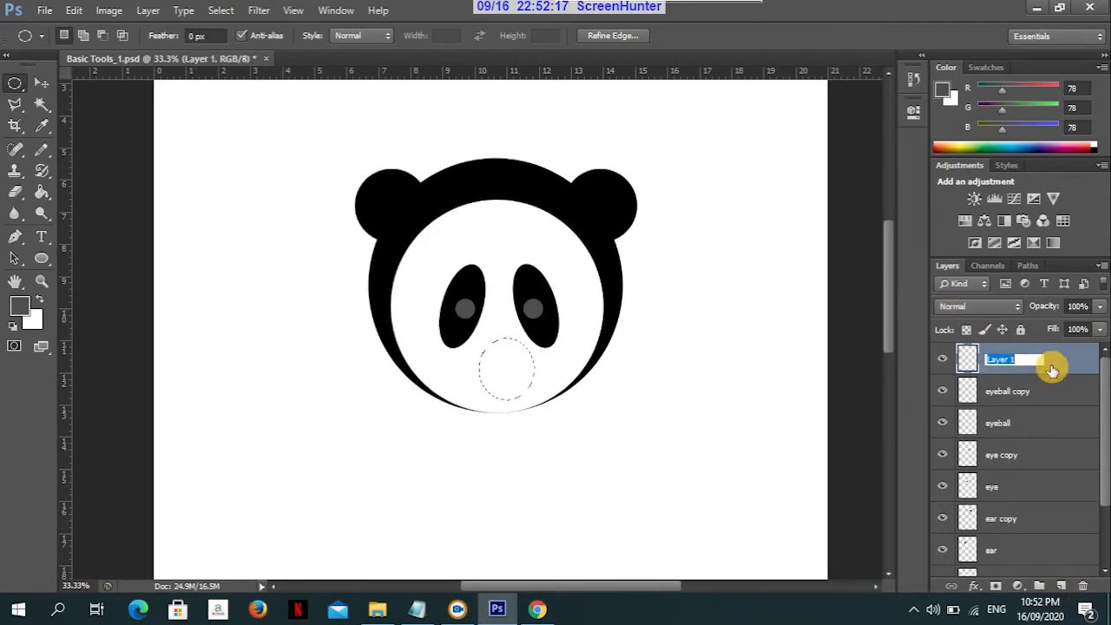
type("nose")
key("Return")
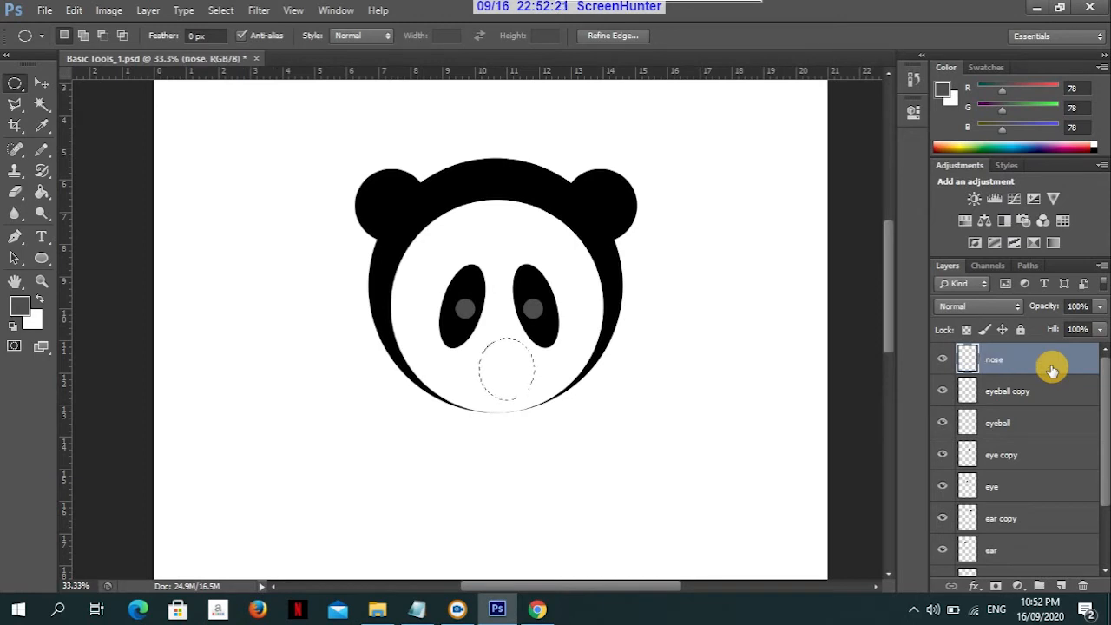
Set the foreground colour to medium grey 979797
left_click(22, 310)
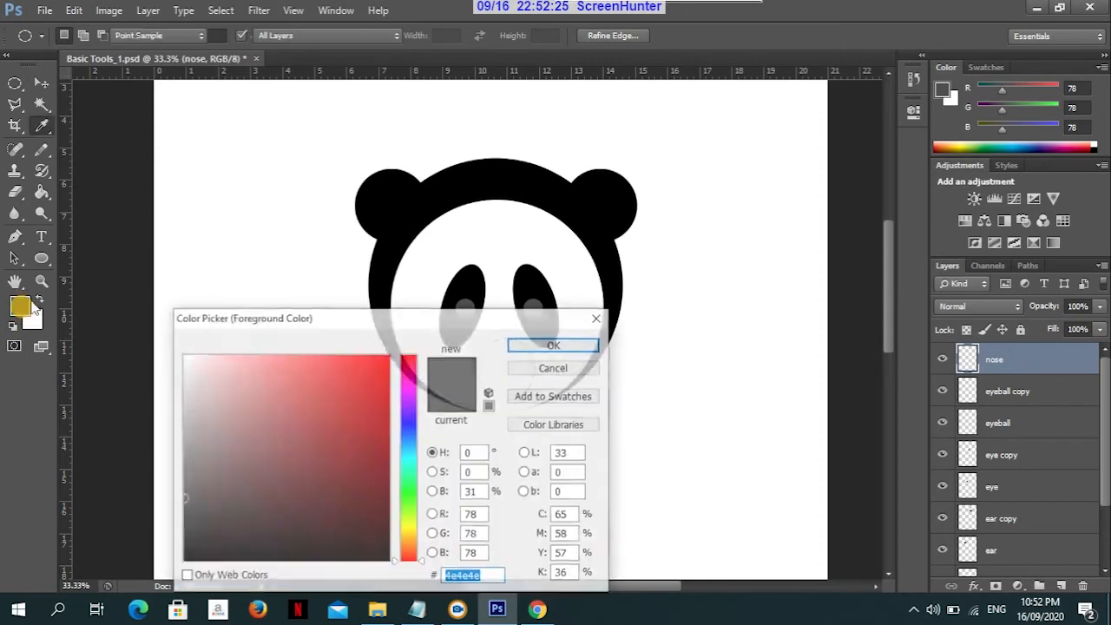
left_click_drag(188, 441, 179, 408)
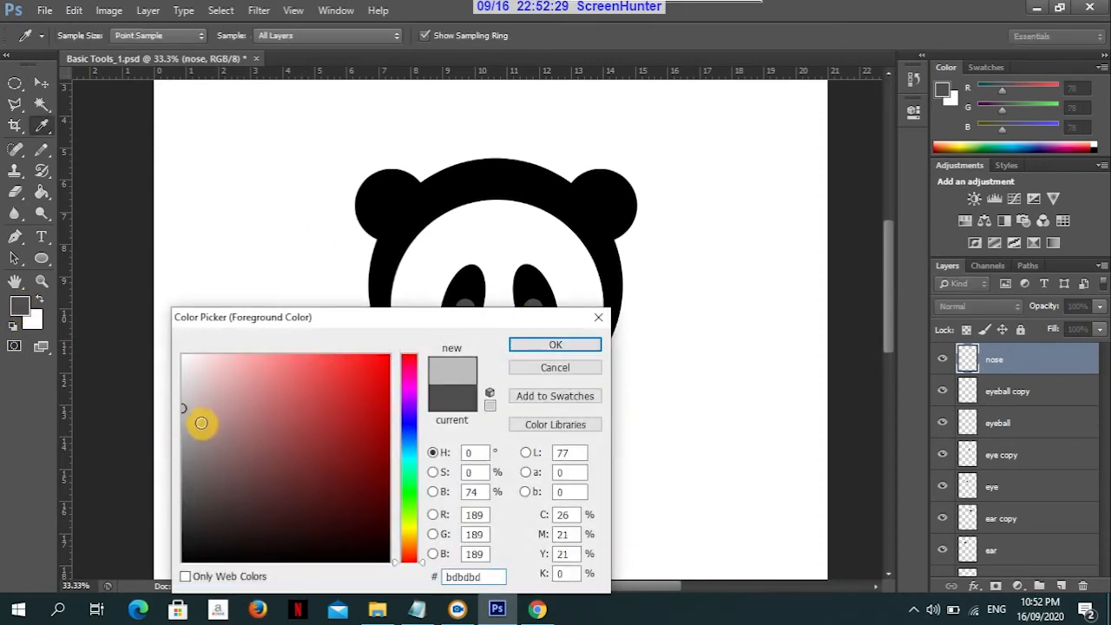
left_click_drag(188, 420, 191, 429)
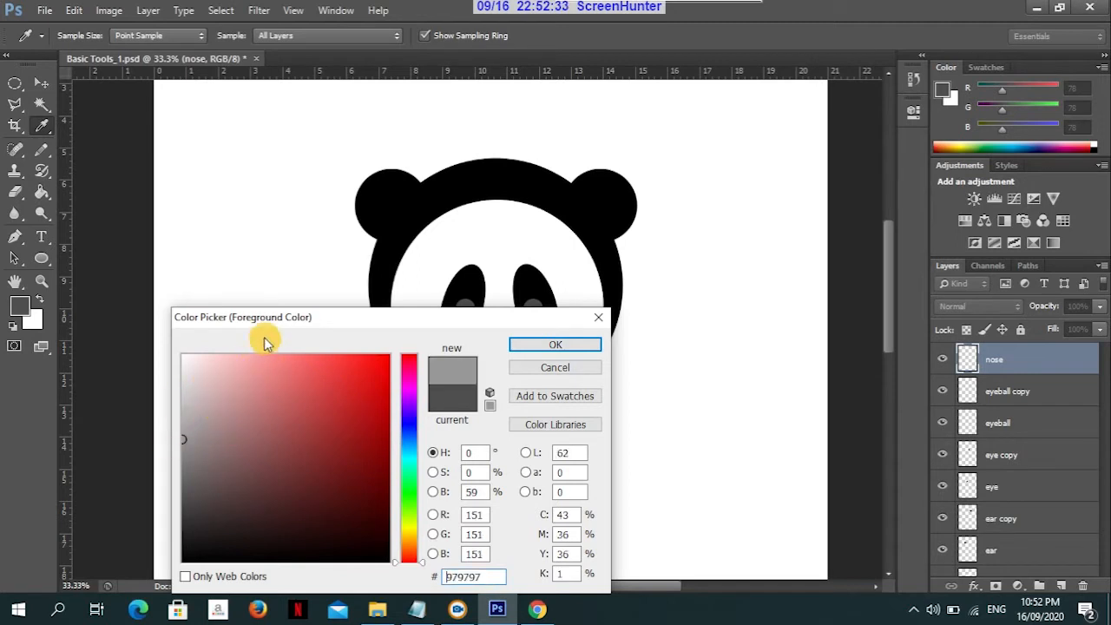
left_click(536, 346)
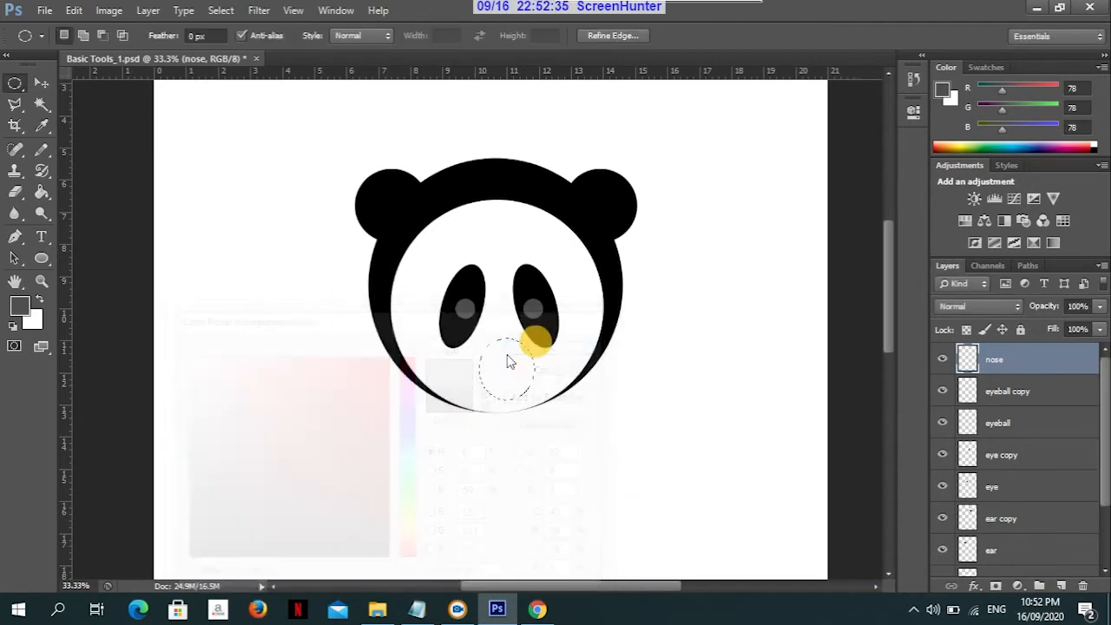
Fill the elliptical selection on the nose layer with the grey foreground colour and move the nose slightly up to the face's centre line
key("g")
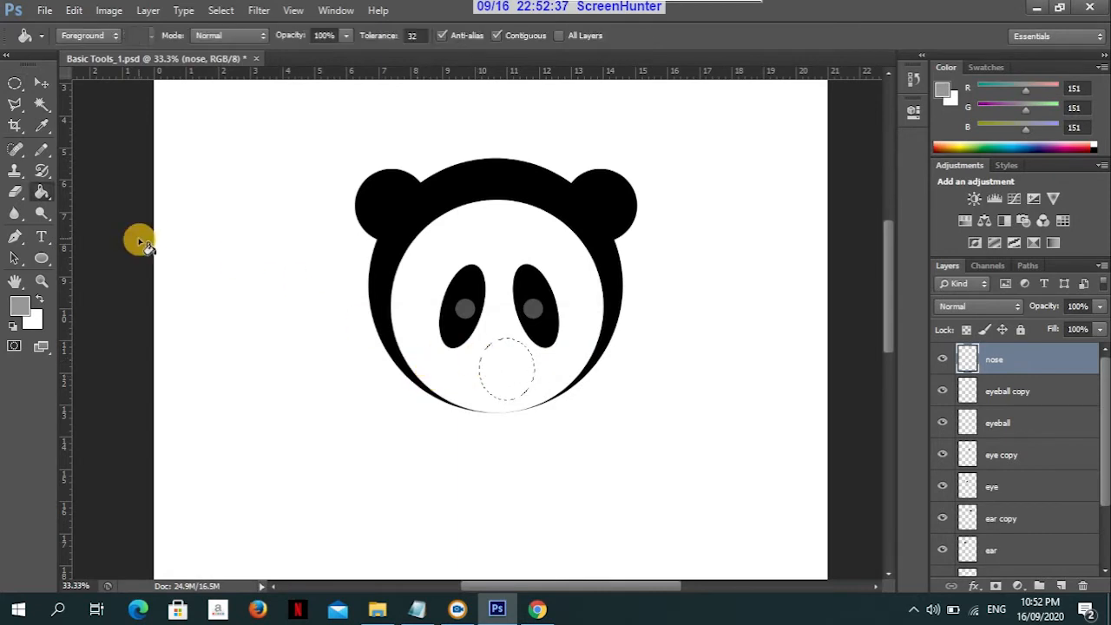
left_click(519, 368)
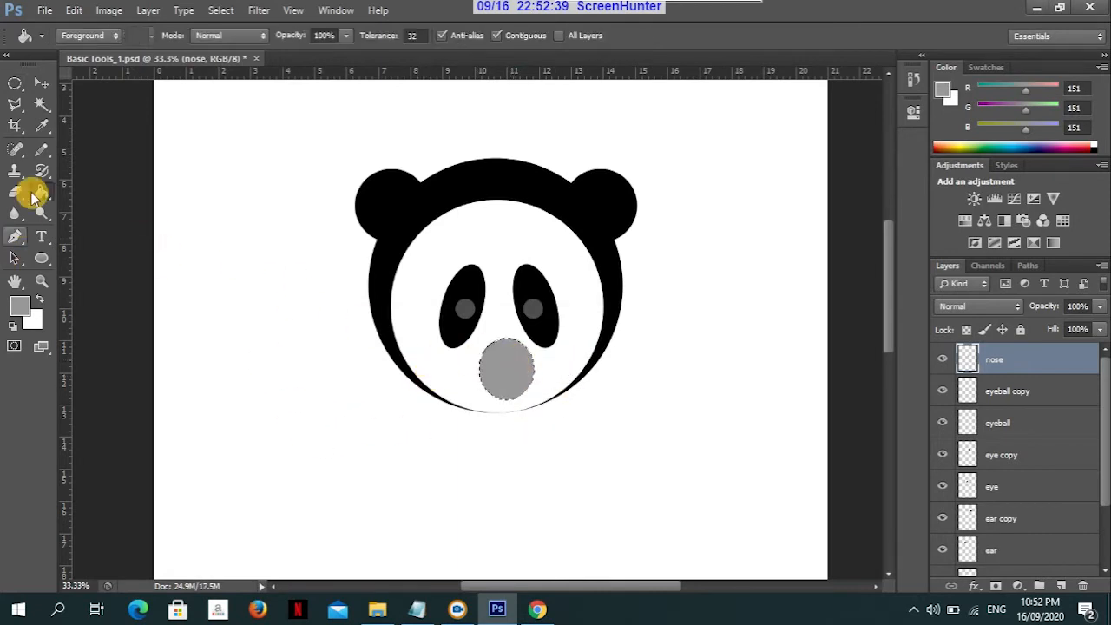
left_click(39, 85)
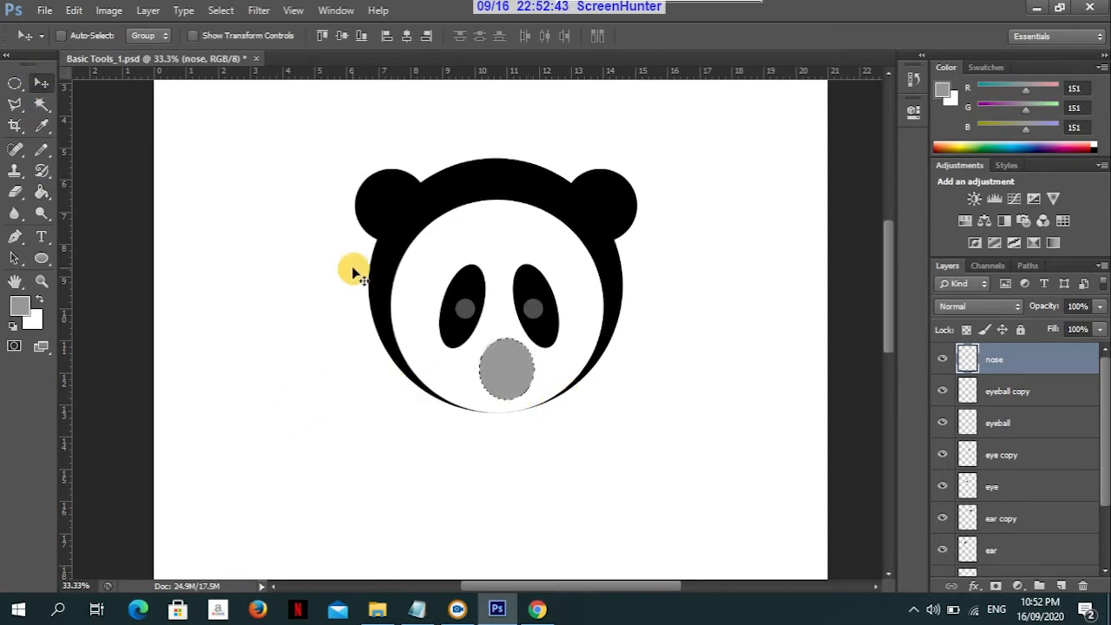
left_click_drag(494, 371, 500, 327)
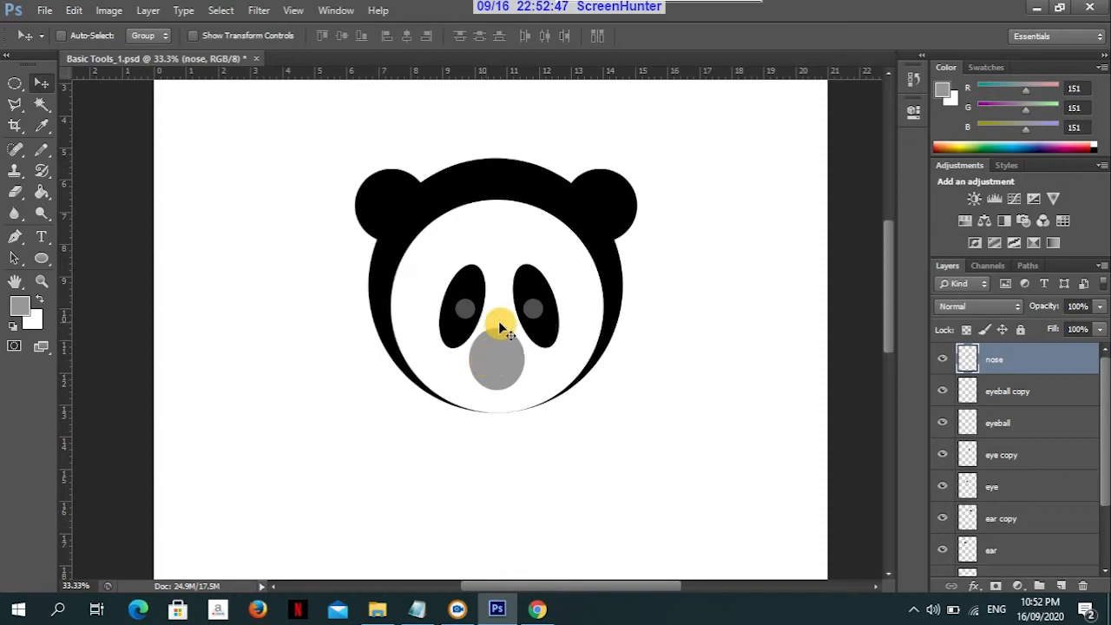
Enlarge the grey nose ellipse to about 120% in width and 121% in height, keeping it centred below the eyes
left_click(193, 36)
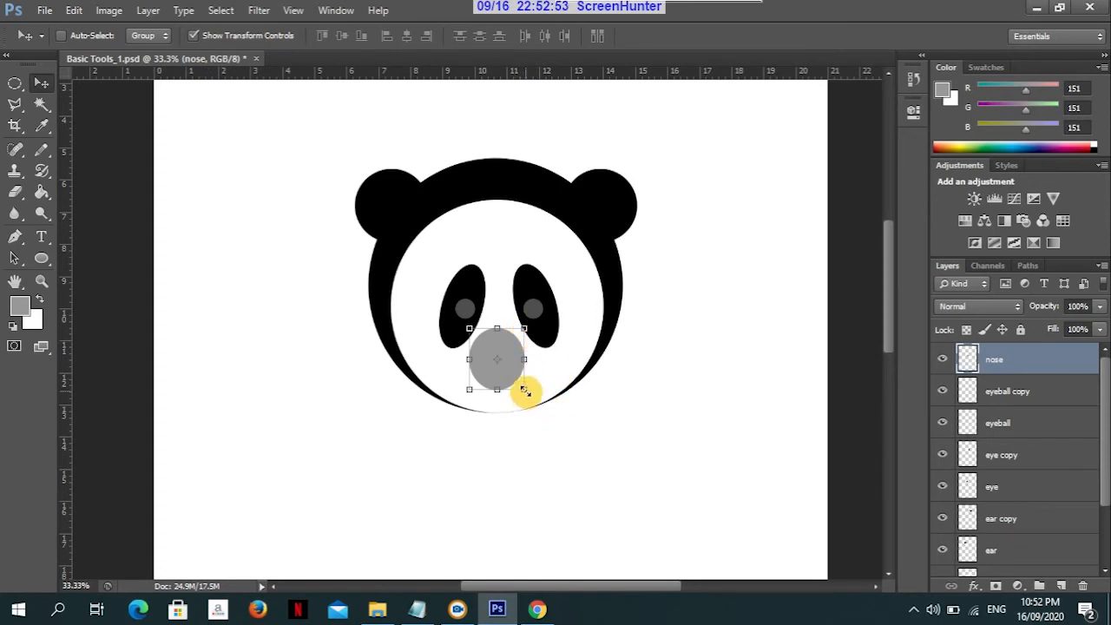
left_click_drag(525, 390, 533, 401)
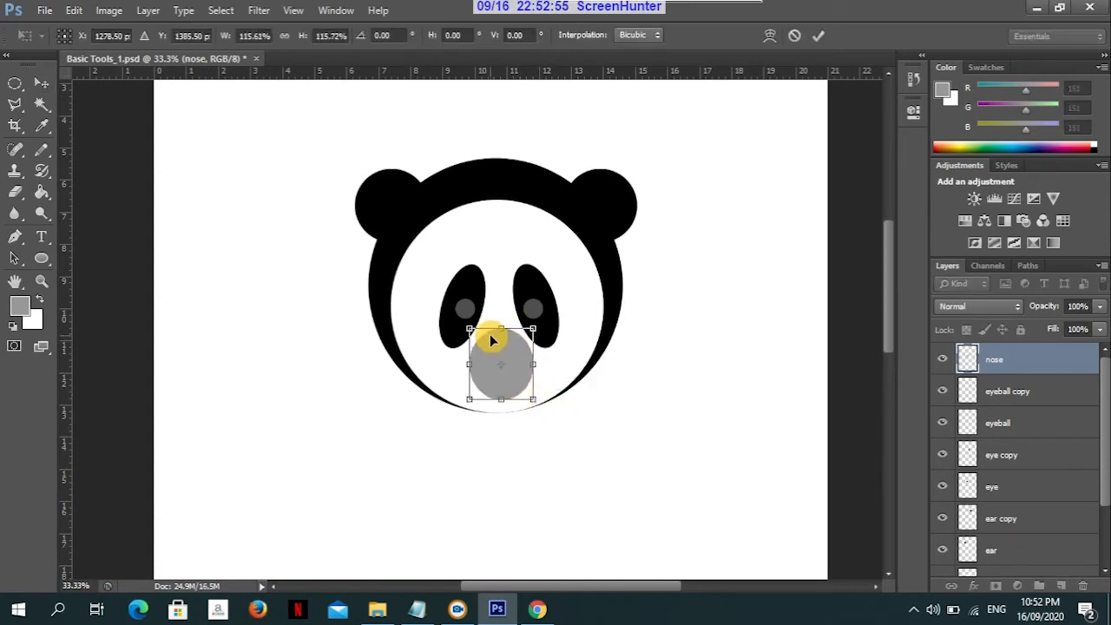
left_click_drag(469, 330, 466, 325)
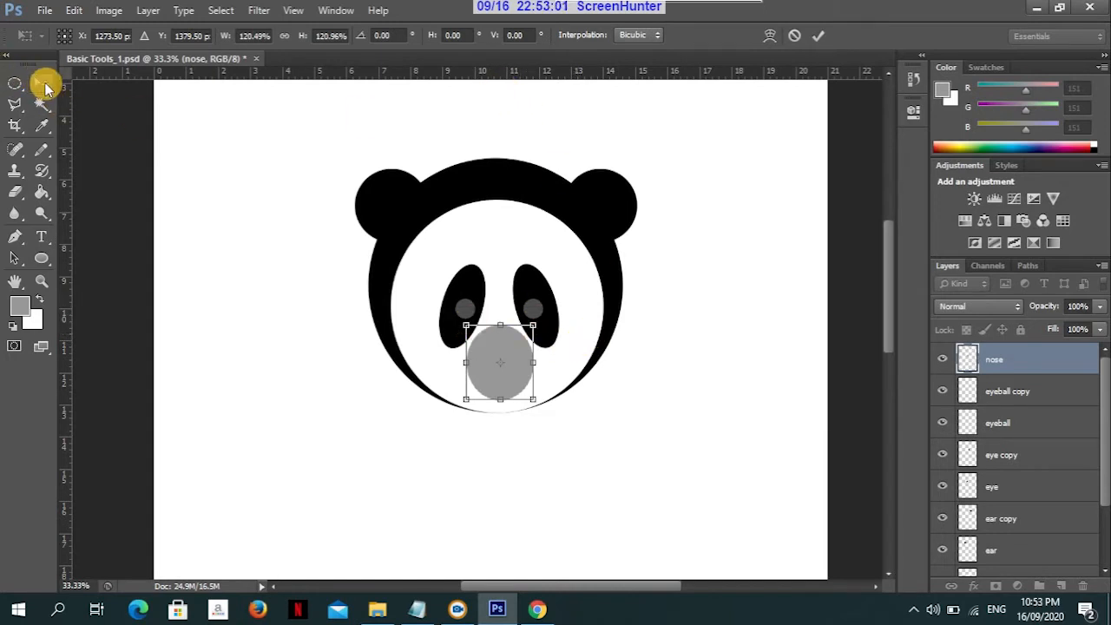
left_click(43, 83)
left_click(473, 241)
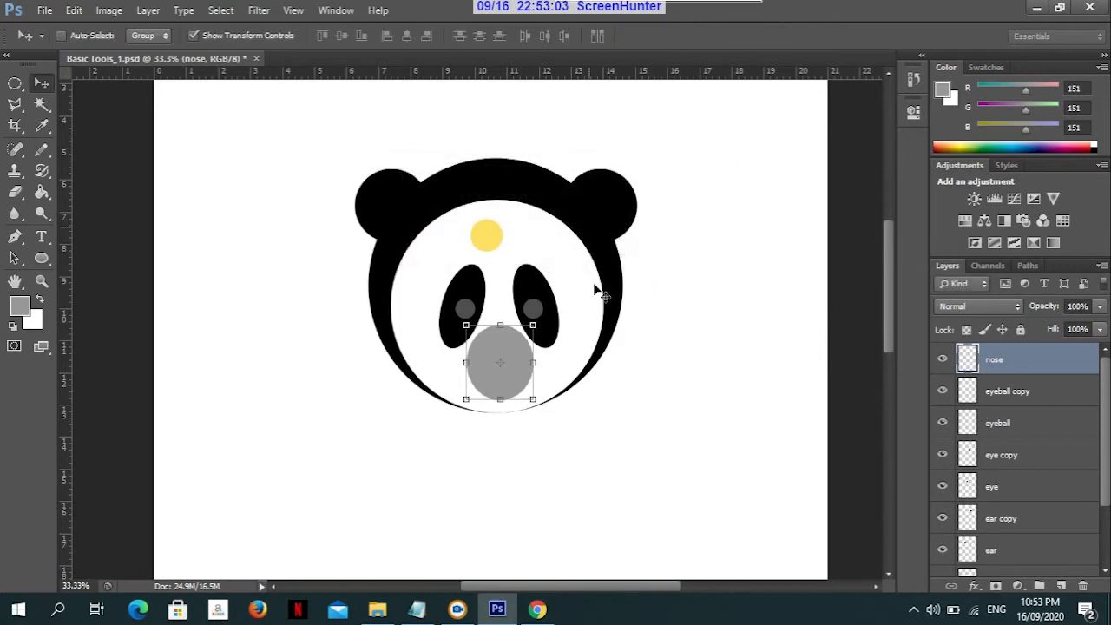
left_click(195, 36)
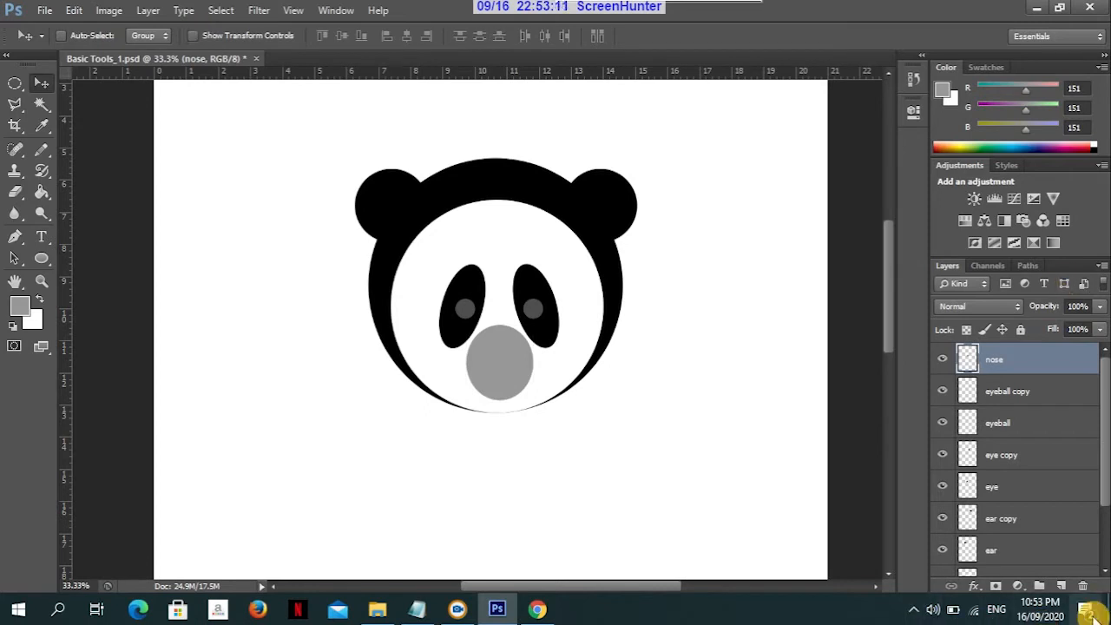
Duplicate the nose layer as nose copy
right_click(1046, 359)
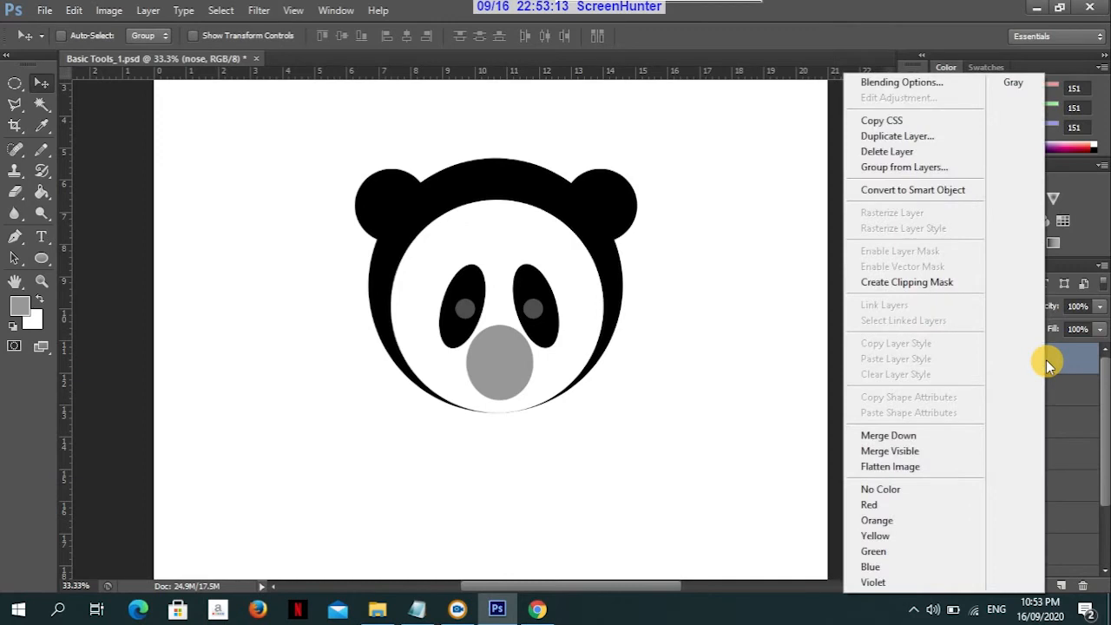
left_click(902, 136)
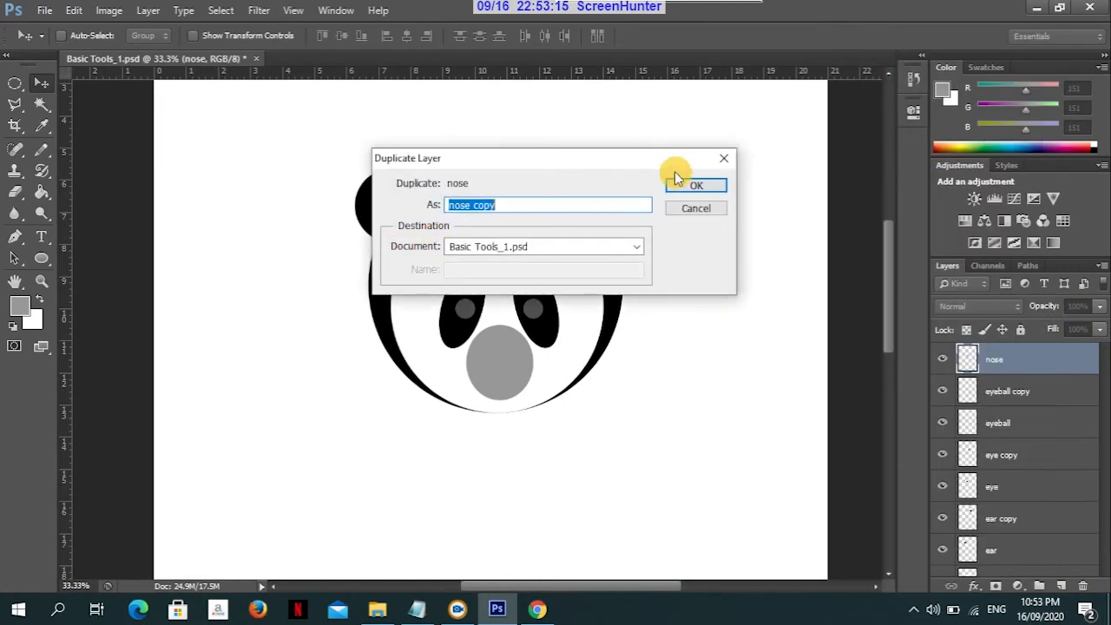
left_click(708, 187)
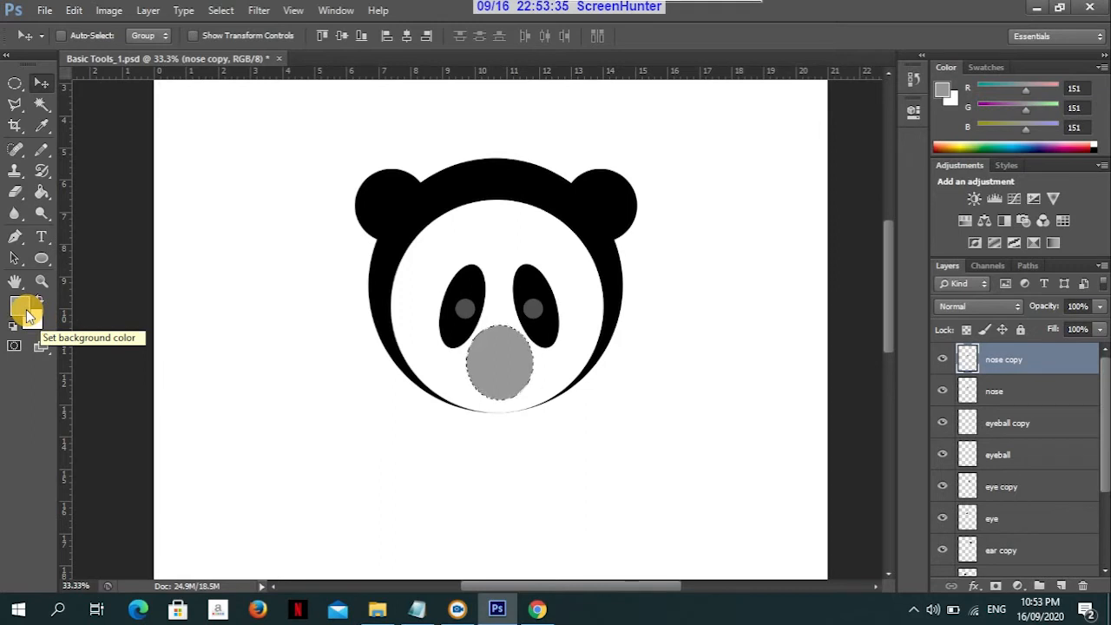
Swap the foreground and background colours, fill the selected ellipse on the nose copy layer with white, and deselect it
key("x")
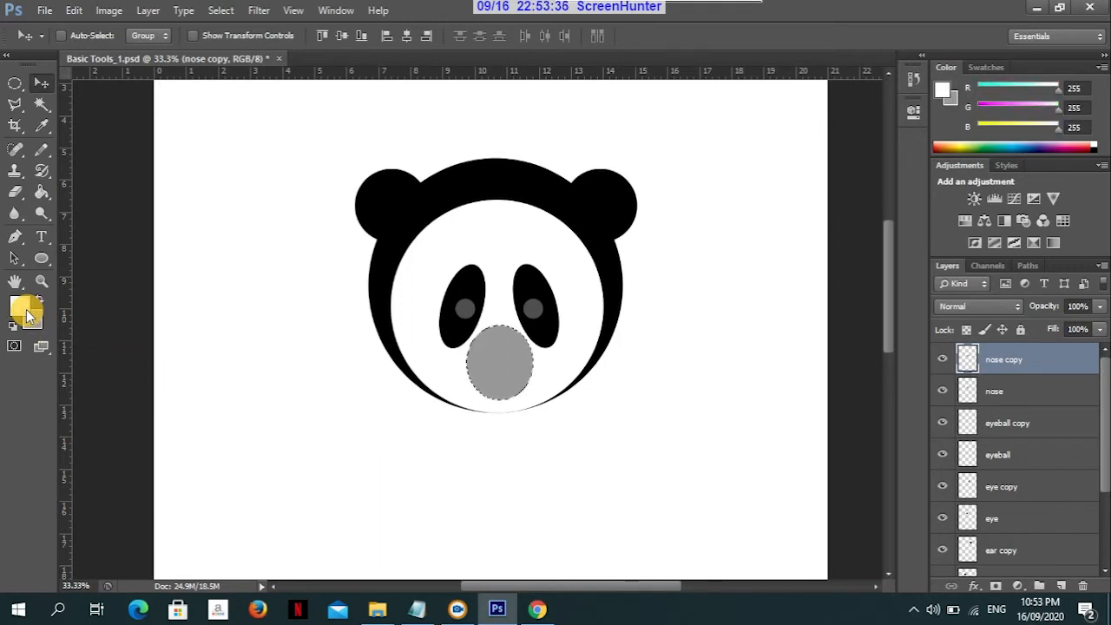
left_click(45, 198)
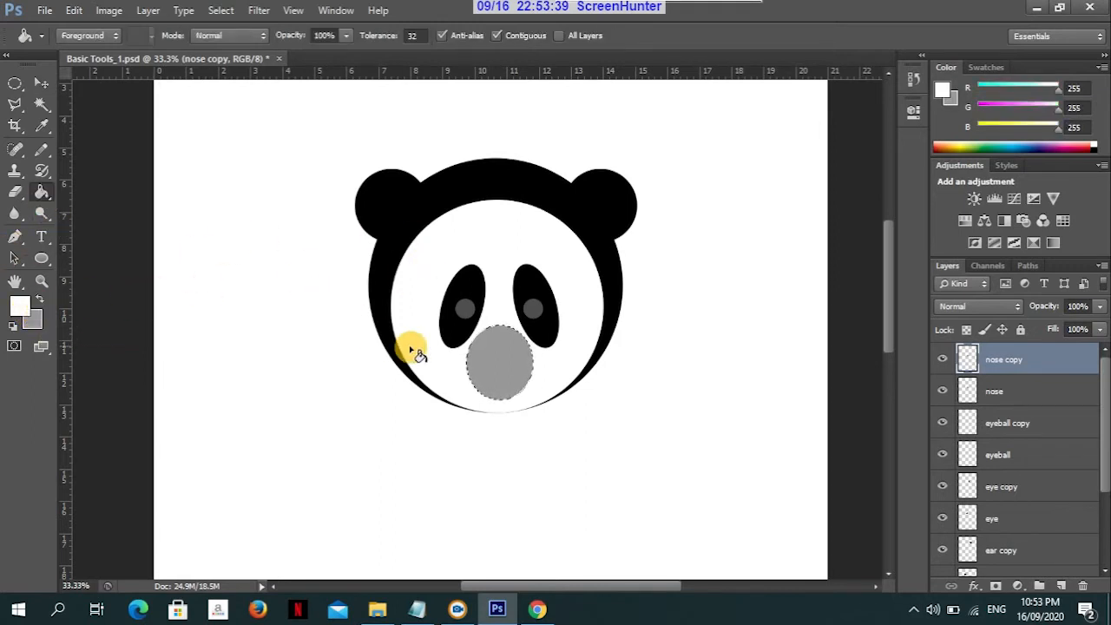
left_click(510, 358)
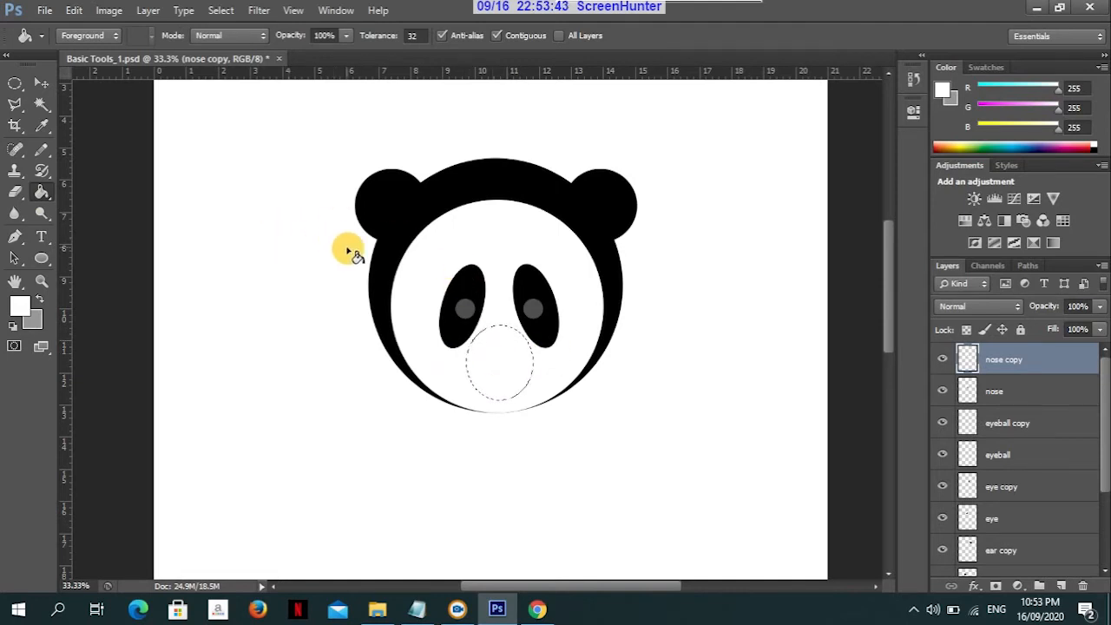
key("ctrl+d")
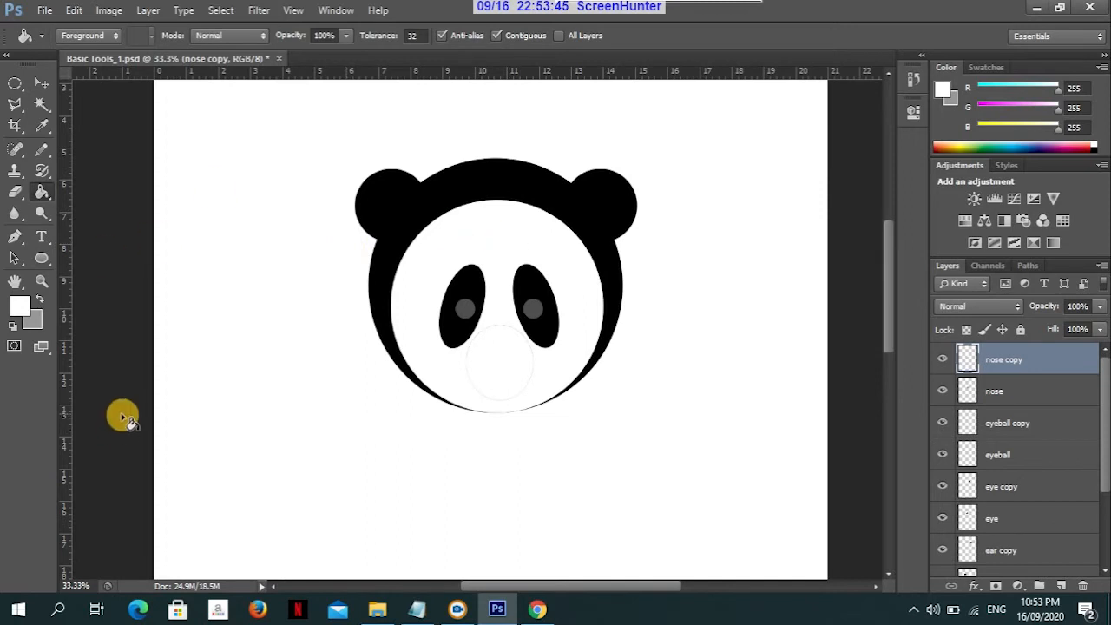
Scale the white nose copy down to about 87% inside the grey nose, leaving an even grey ring around it
left_click(41, 82)
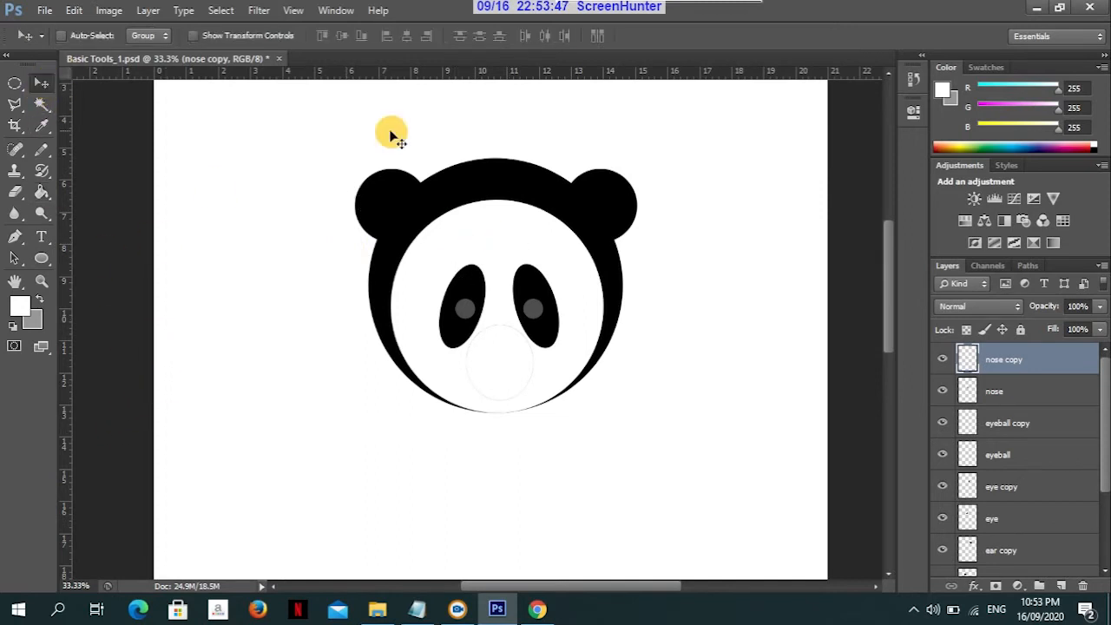
left_click(193, 35)
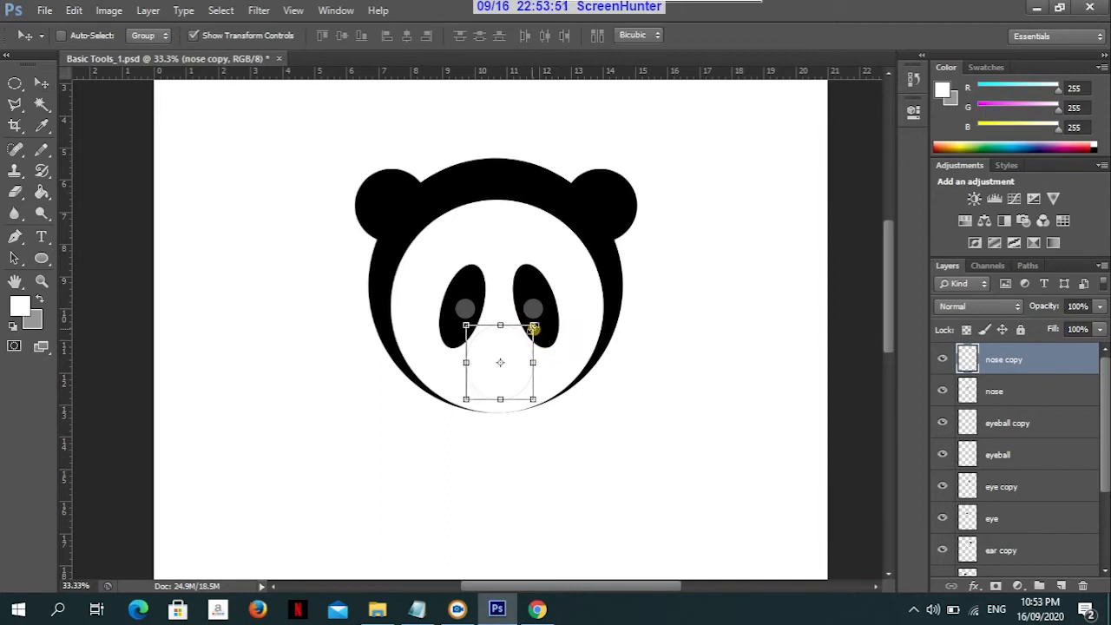
left_click_drag(533, 325, 529, 334)
left_click_drag(467, 398, 471, 393)
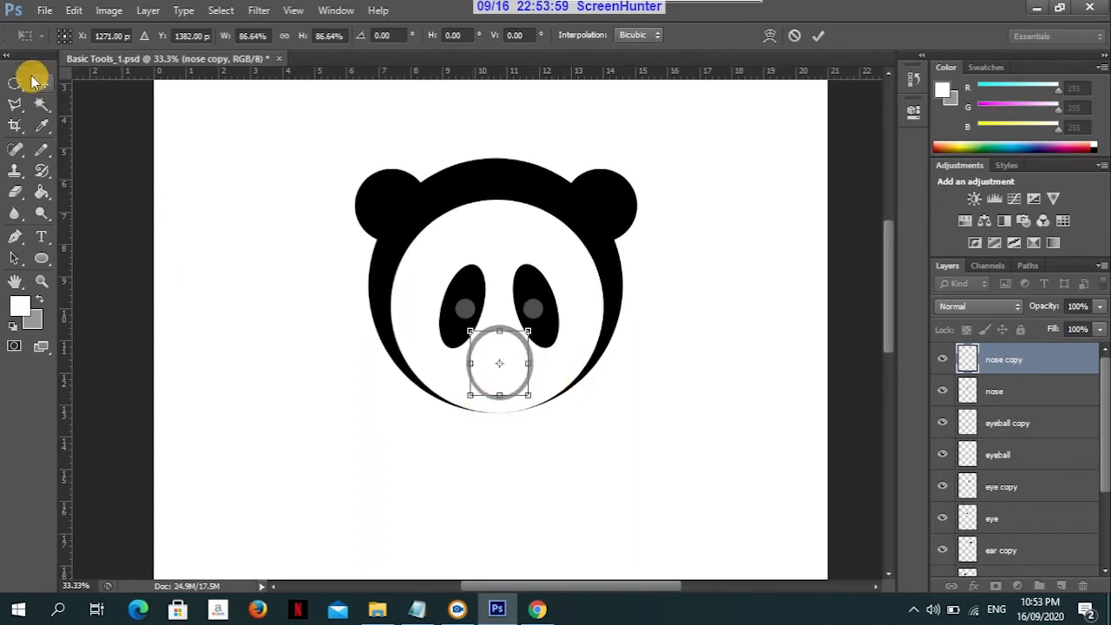
left_click(34, 82)
left_click(465, 240)
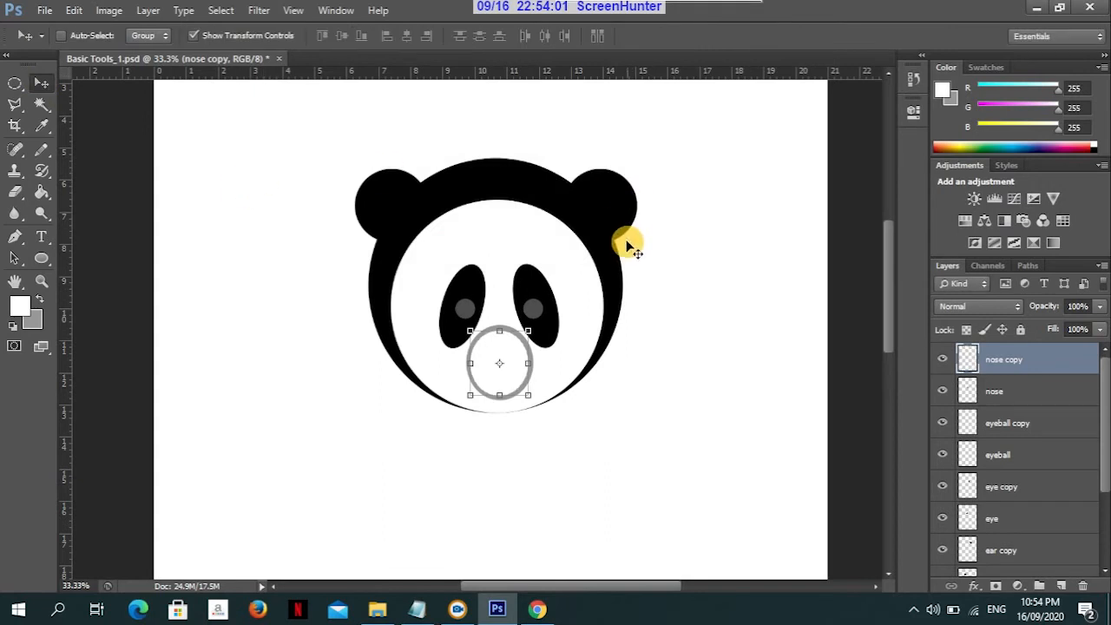
Draw a small flat elliptical selection about 1.2 cm wide inside the nose ring and add a new layer named nose2
left_click(15, 83)
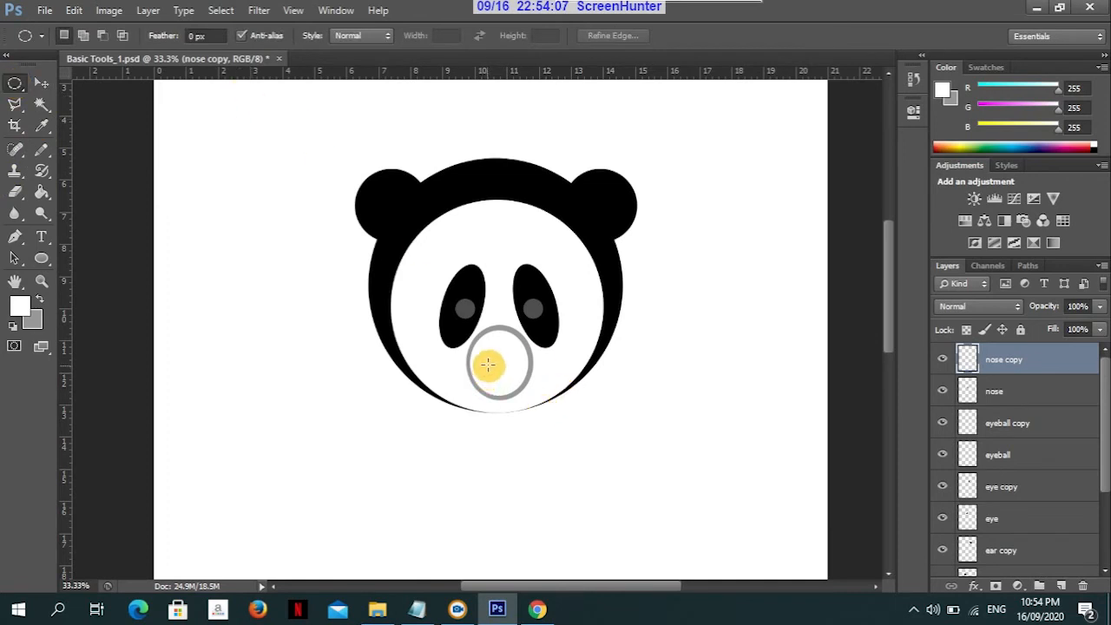
left_click_drag(484, 359, 517, 370)
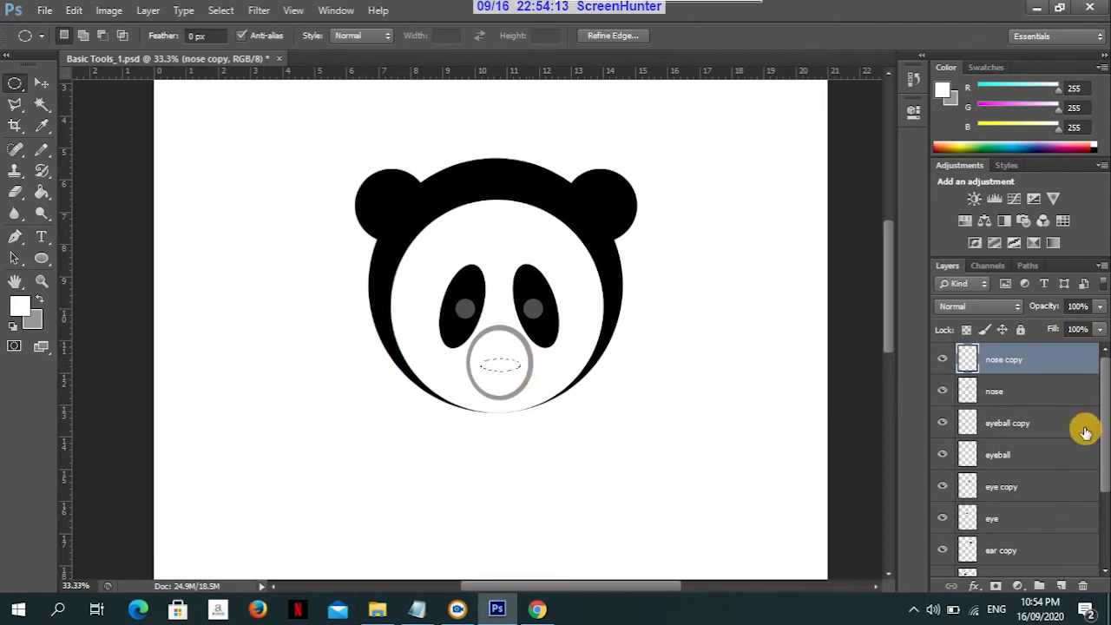
left_click(1061, 584)
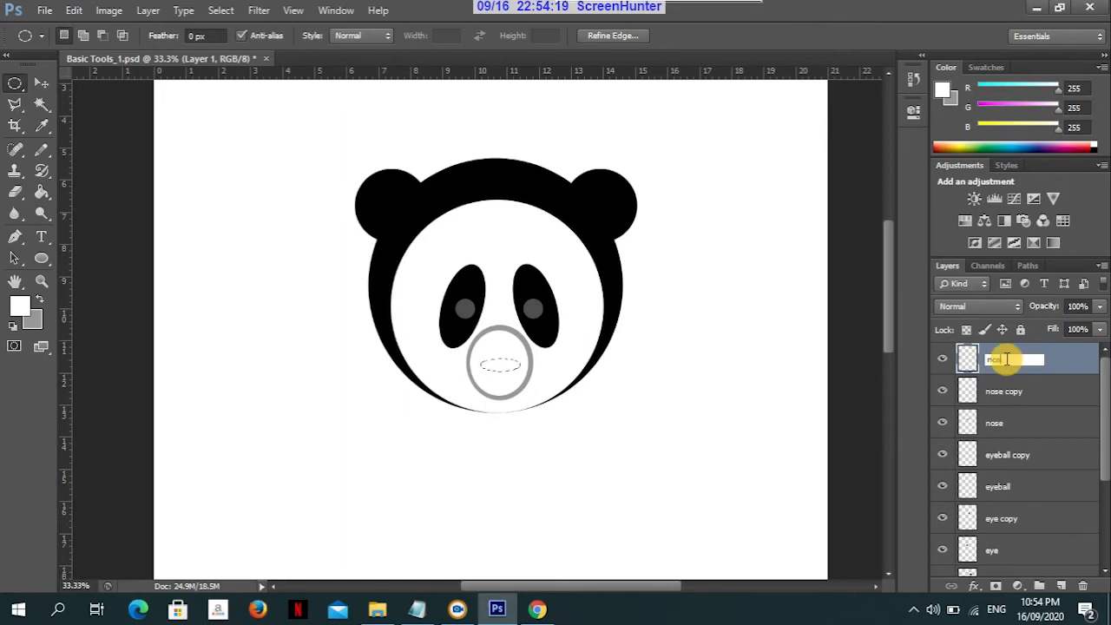
key("Return")
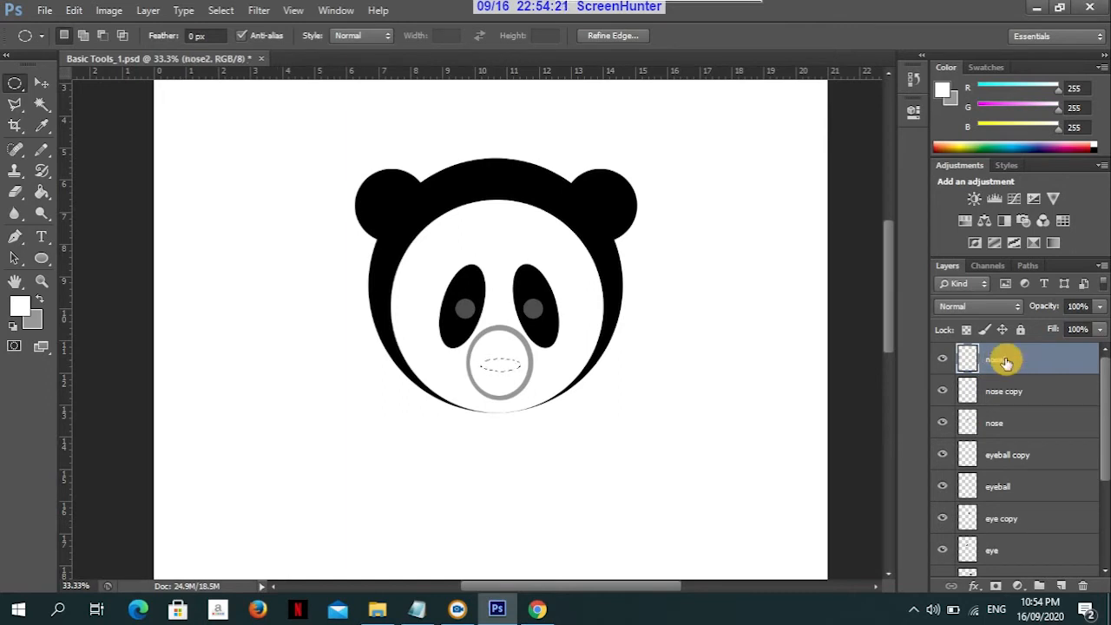
Set the foreground colour to black and fill the small elliptical selection on the nose2 layer
left_click(20, 306)
left_click(195, 548)
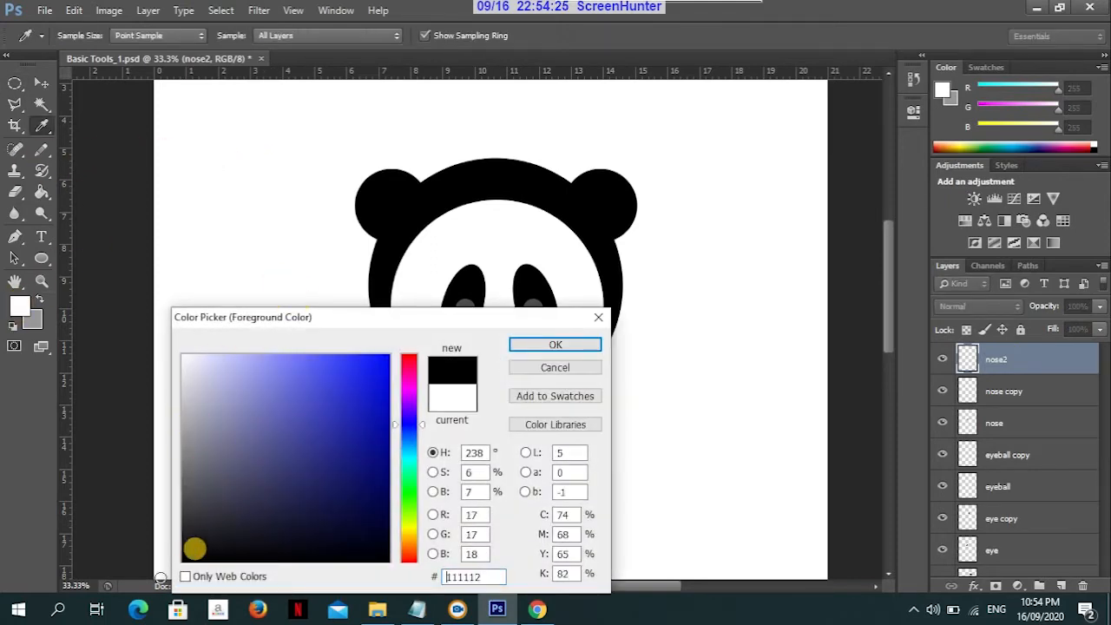
left_click(557, 345)
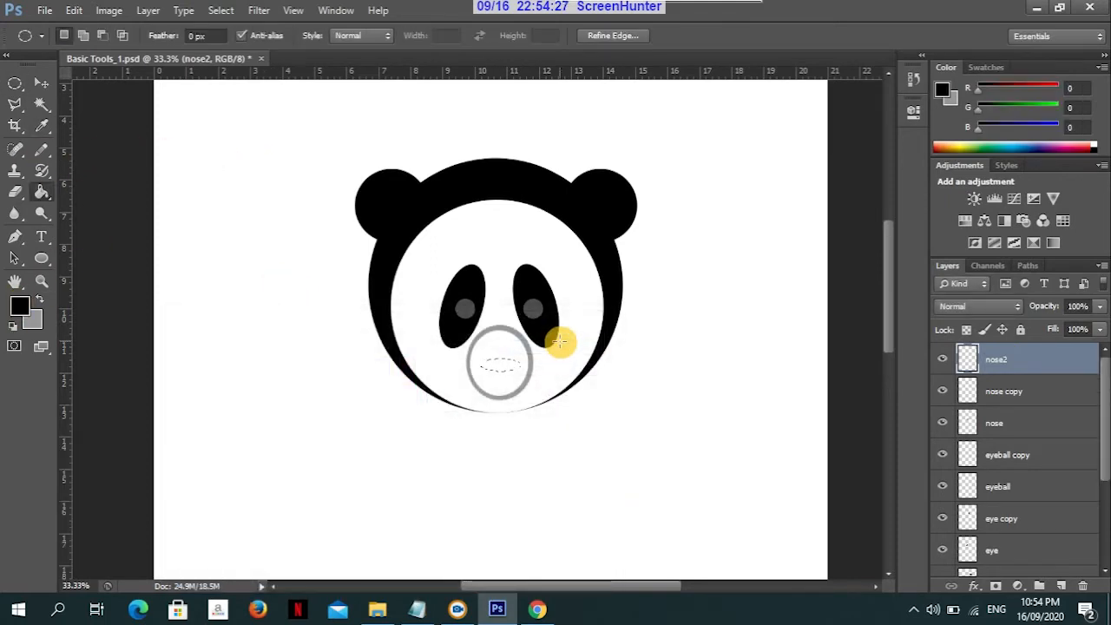
left_click(497, 365)
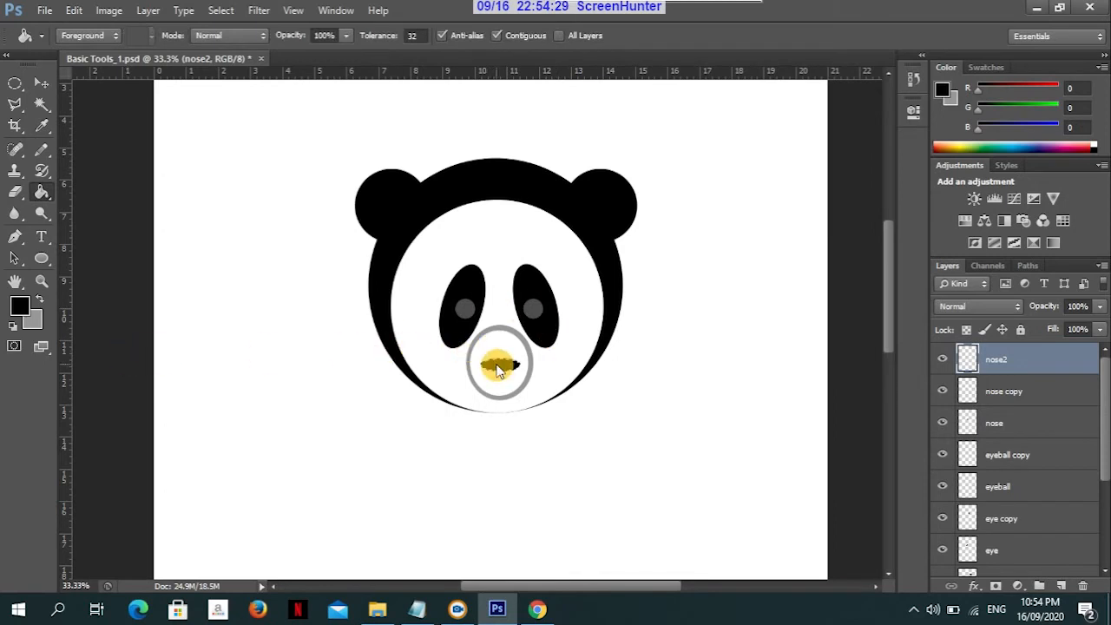
Scale the black nose2 ellipse up to about 126% in width and 127% in height inside the grey ring
left_click(39, 83)
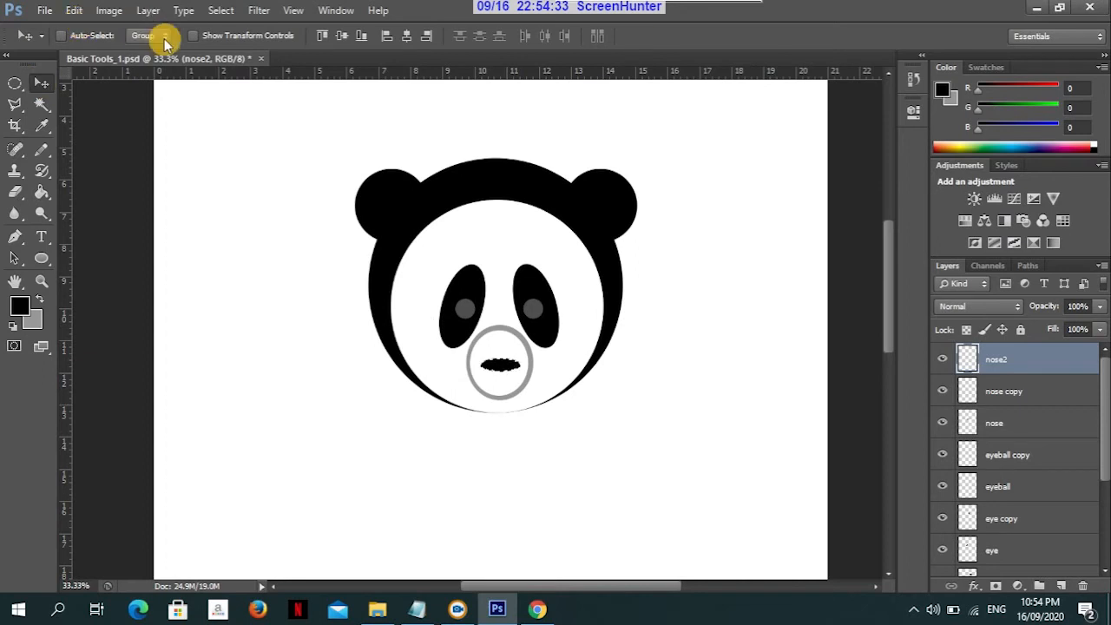
left_click(193, 36)
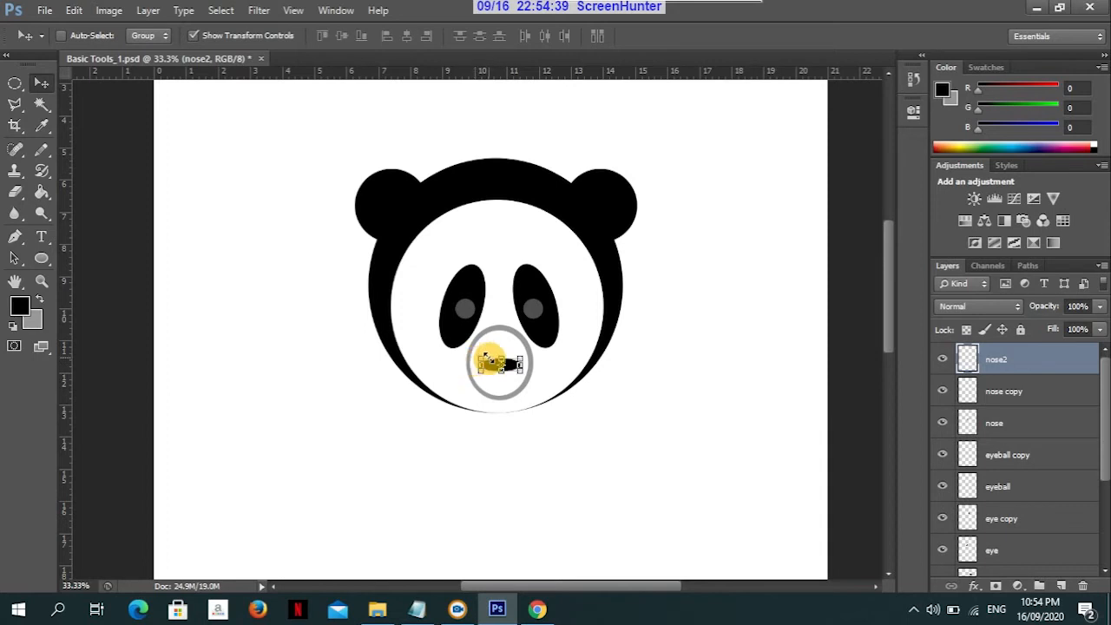
left_click_drag(484, 356, 486, 361)
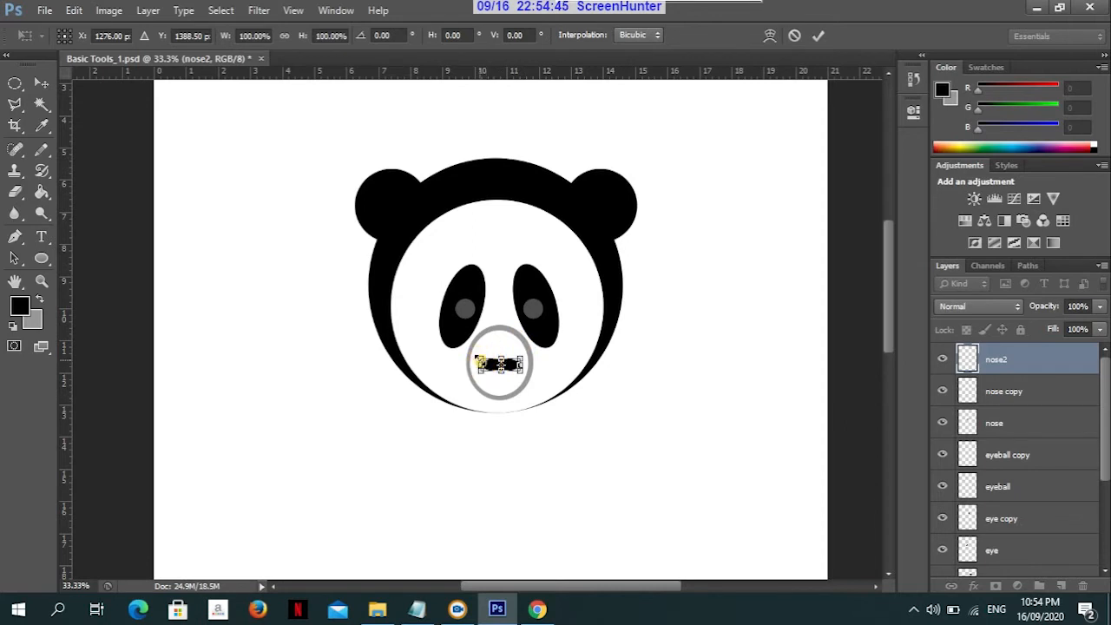
left_click_drag(480, 361, 474, 360)
left_click_drag(524, 355, 521, 360)
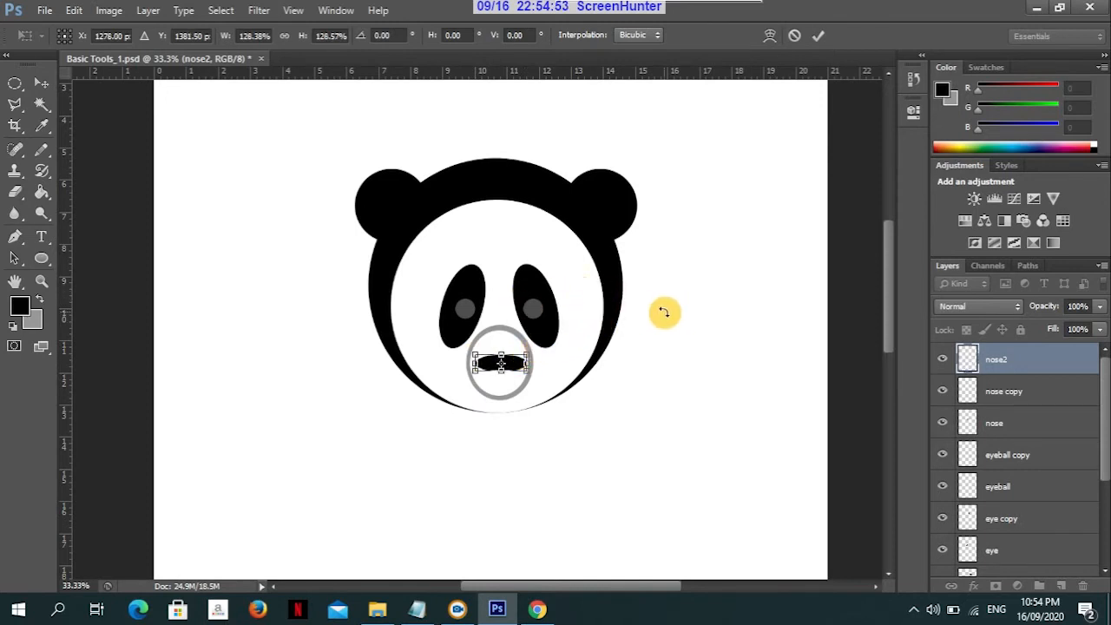
key("Return")
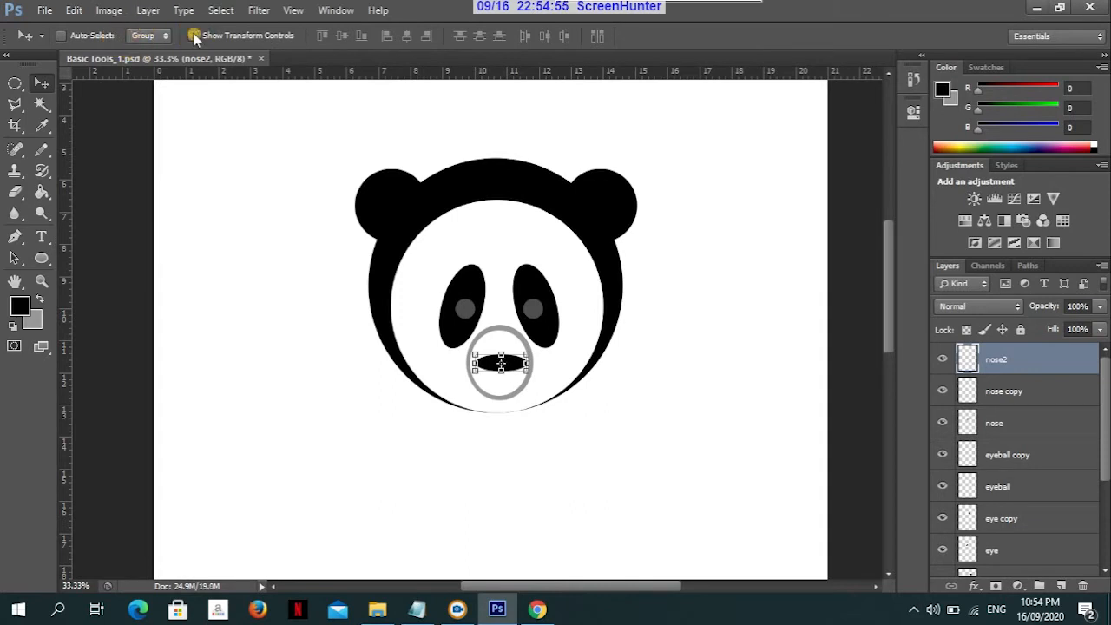
left_click(193, 36)
Draw a large upright elliptical selection for the body, about 9 cm wide and 11 cm high, directly below the head
key("z")
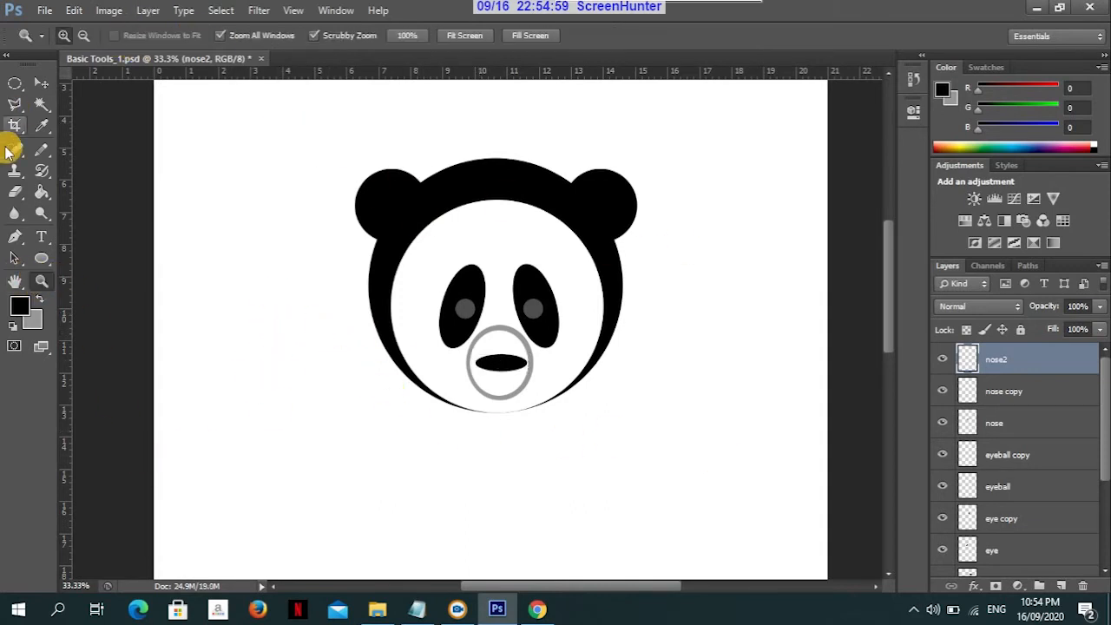
left_click(464, 36)
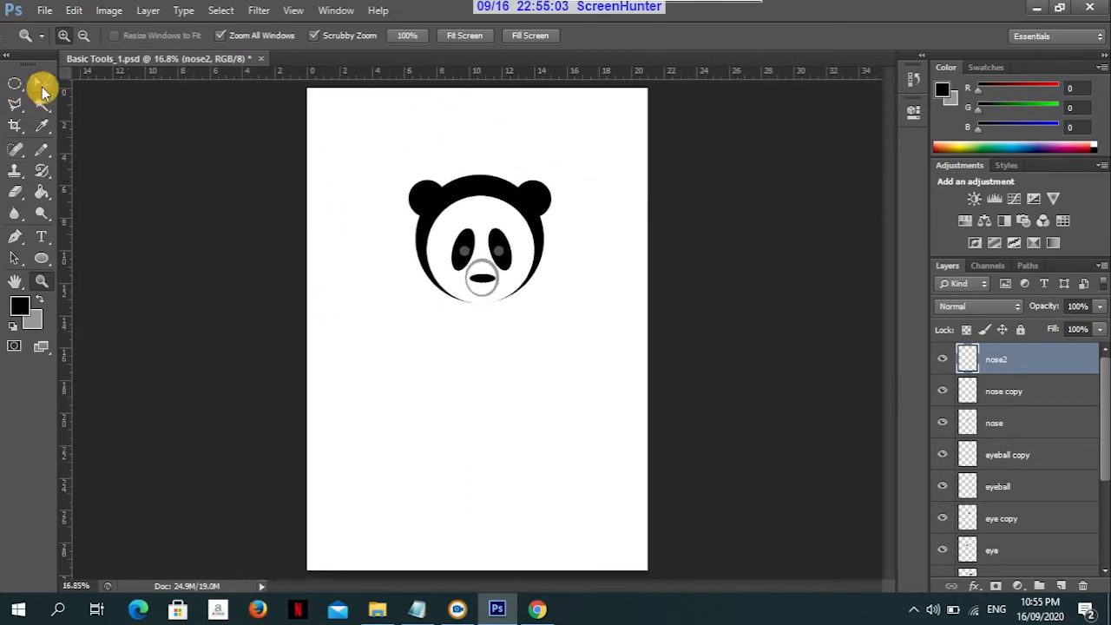
left_click(41, 86)
left_click(27, 86)
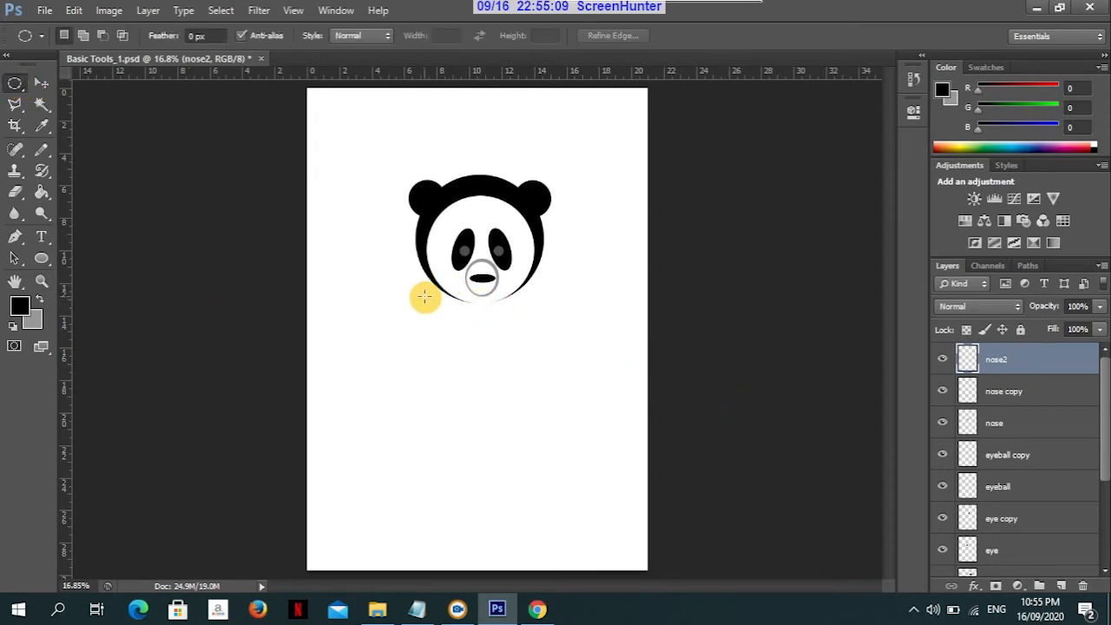
left_click_drag(411, 302, 561, 485)
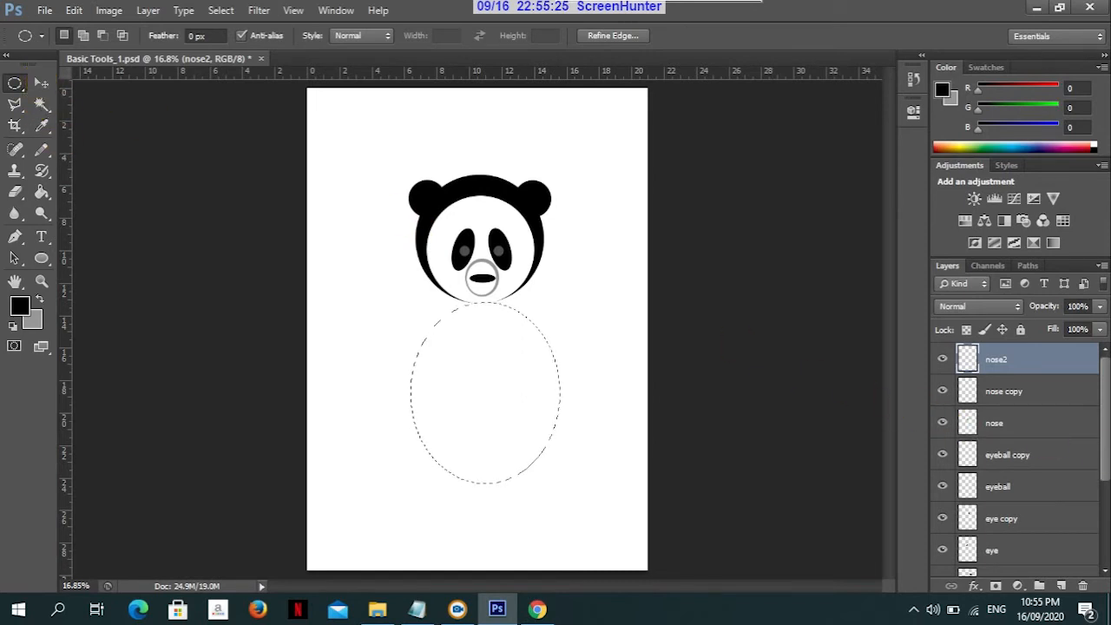
Add a new layer named body above the nose2 layer
left_click(1063, 587)
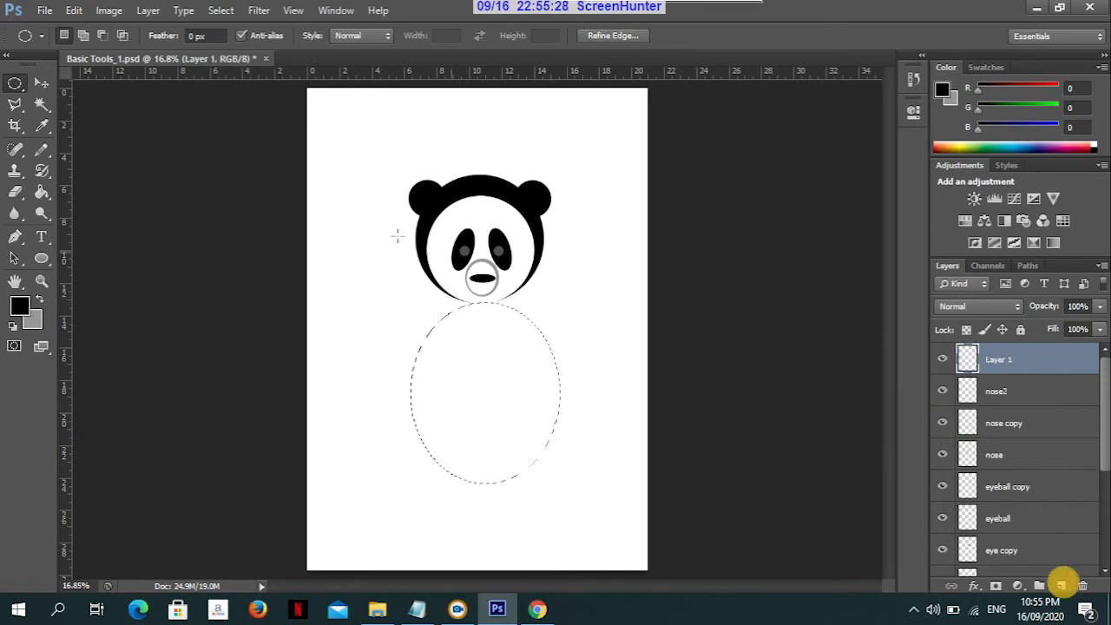
double_click(1000, 361)
type("bod")
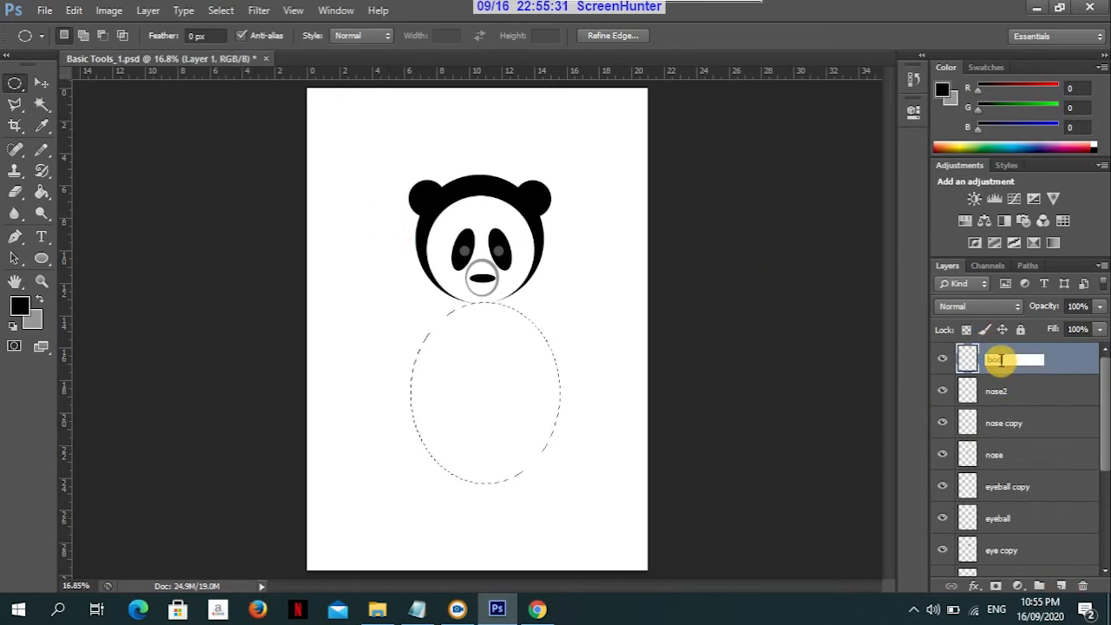
type("y")
key("Return")
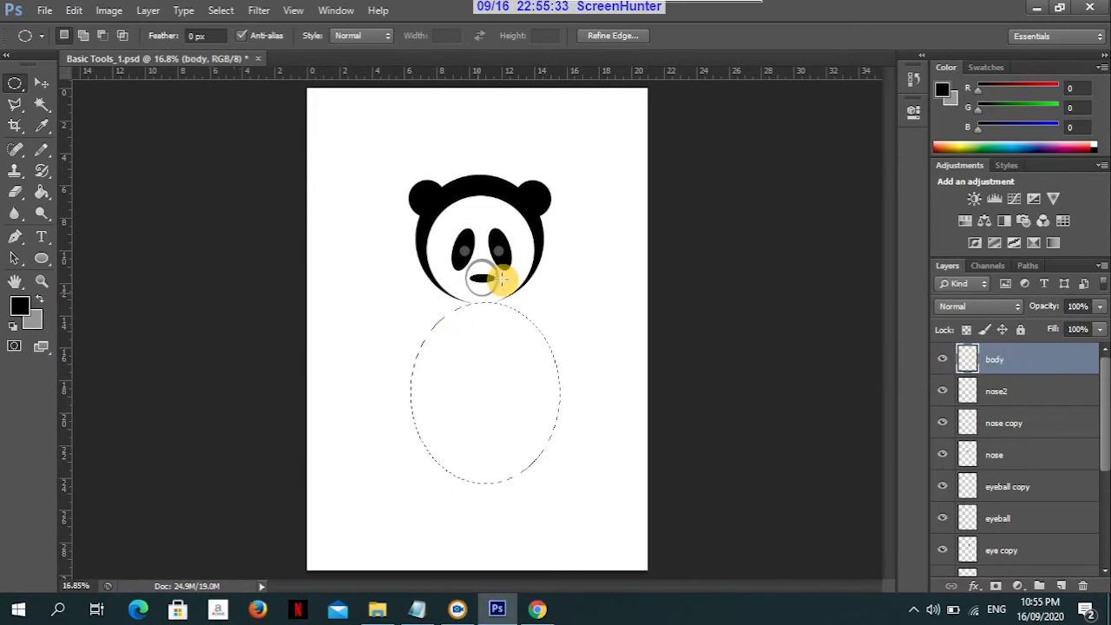
Fill the large elliptical selection on the body layer with black and deselect it
left_click(41, 193)
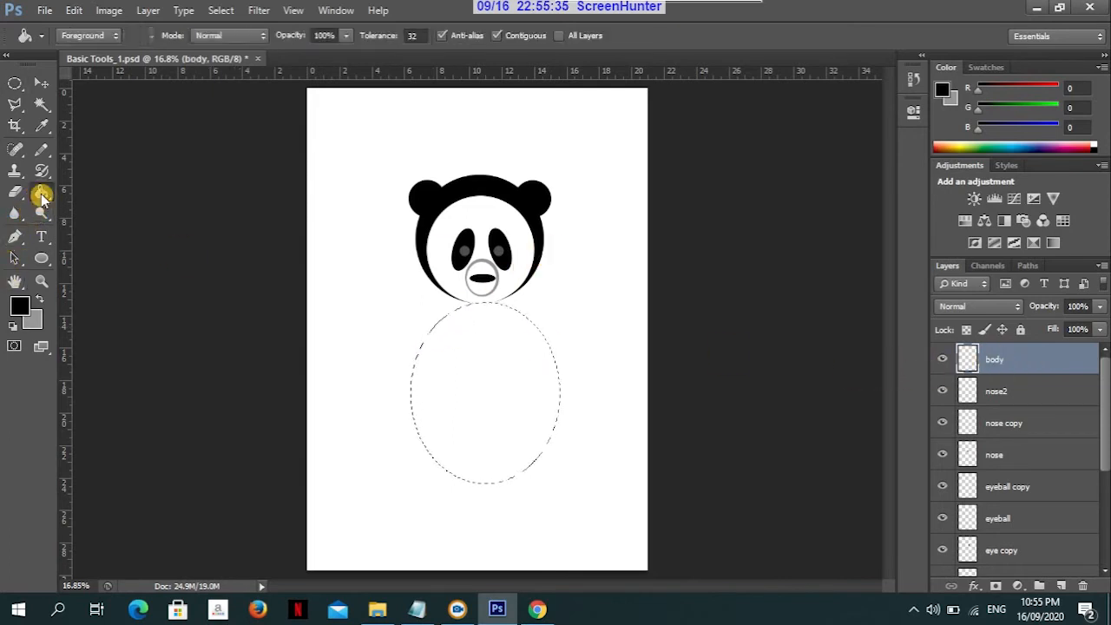
left_click(516, 389)
left_click(495, 373)
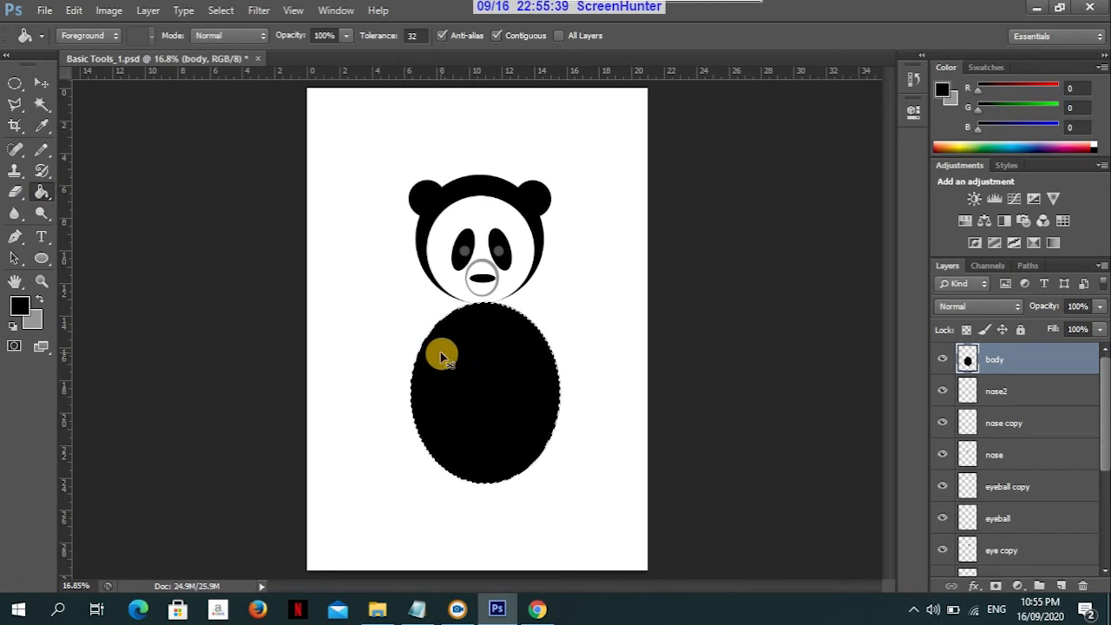
key("ctrl+d")
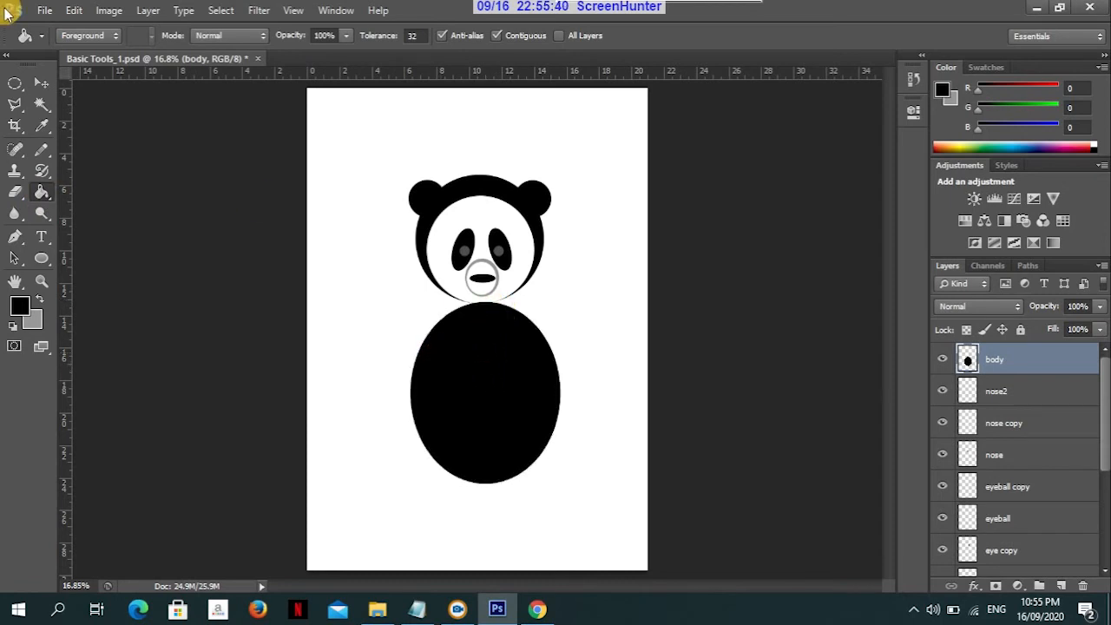
Place the body layer directly above Background and move the body ellipse up so it tucks behind the lower part of the head
left_click(39, 83)
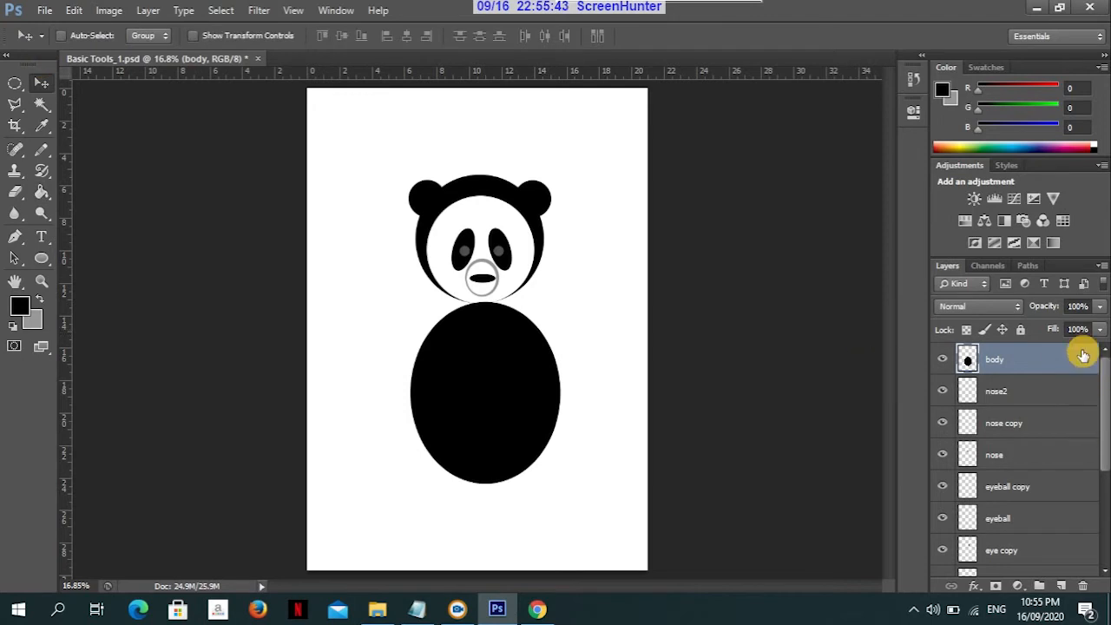
left_click_drag(1059, 365, 1042, 540)
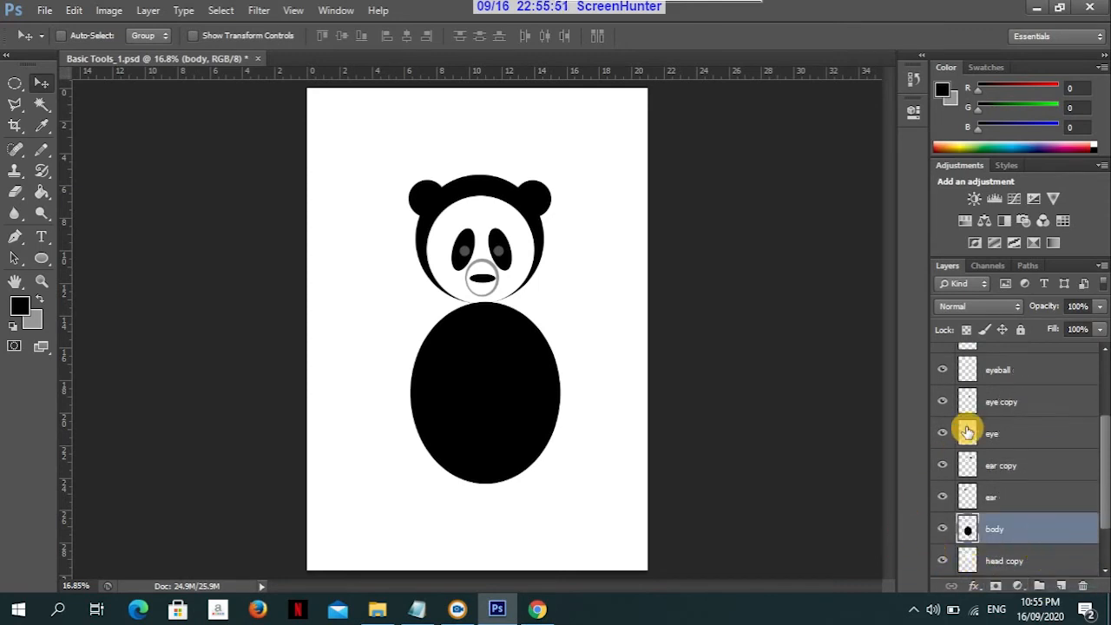
scroll(1105, 460, "down", 2)
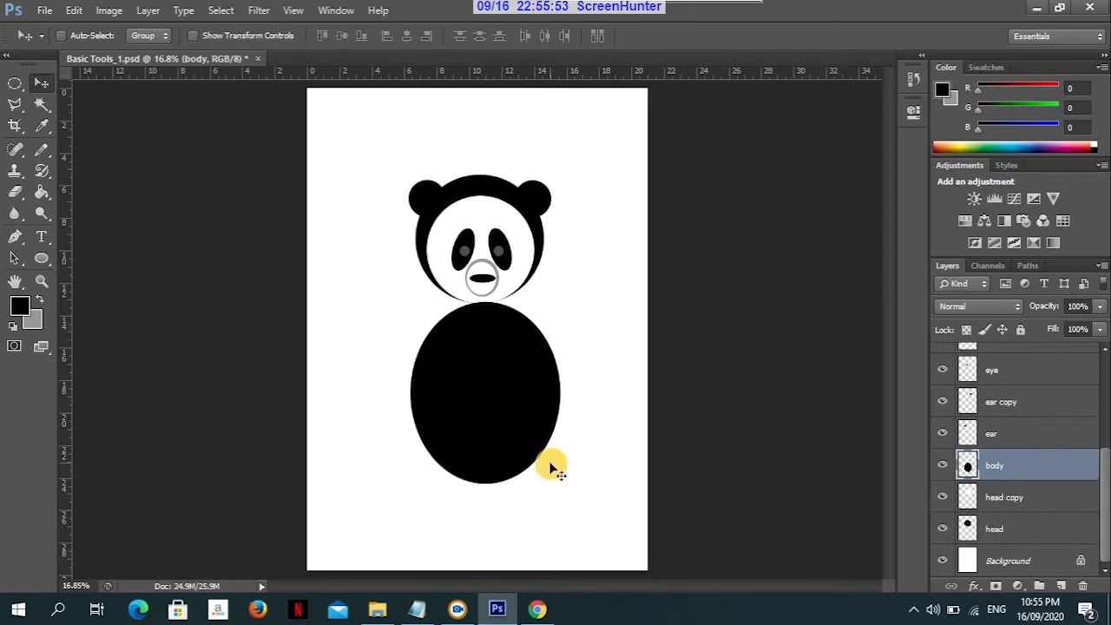
left_click_drag(1014, 462, 1022, 531)
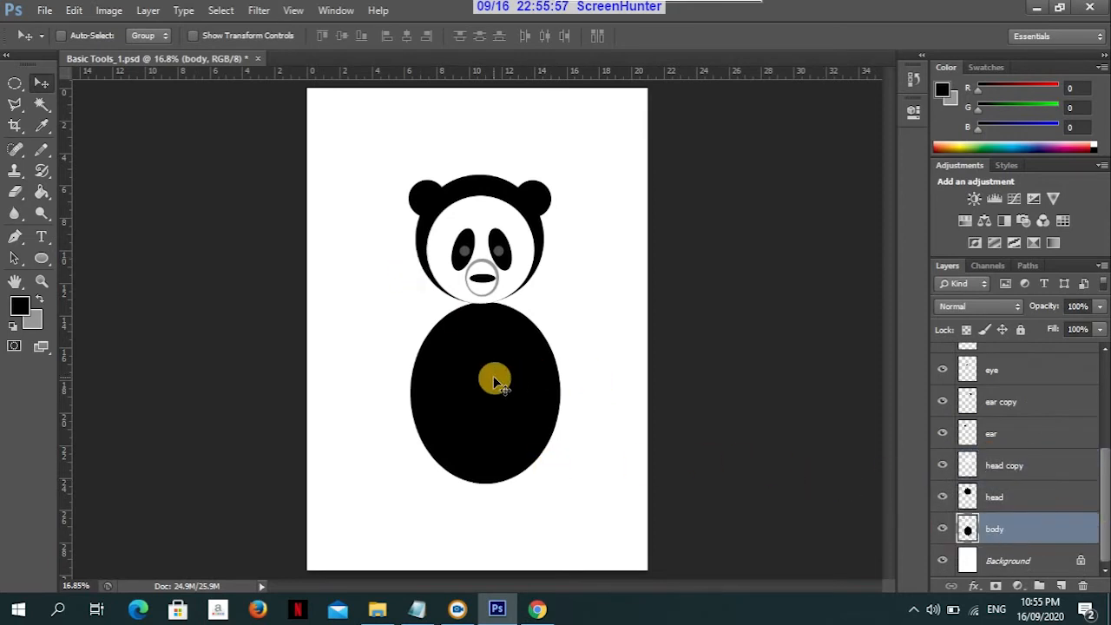
left_click_drag(495, 382, 488, 339)
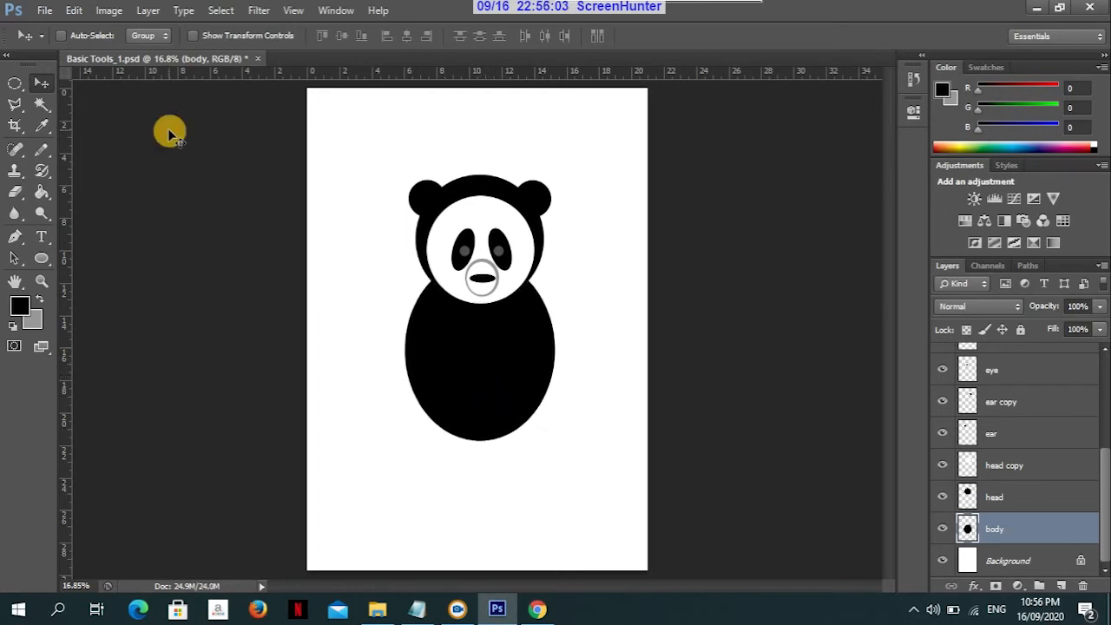
Save the document as PSD with Maximize Compatibility on
left_click(44, 10)
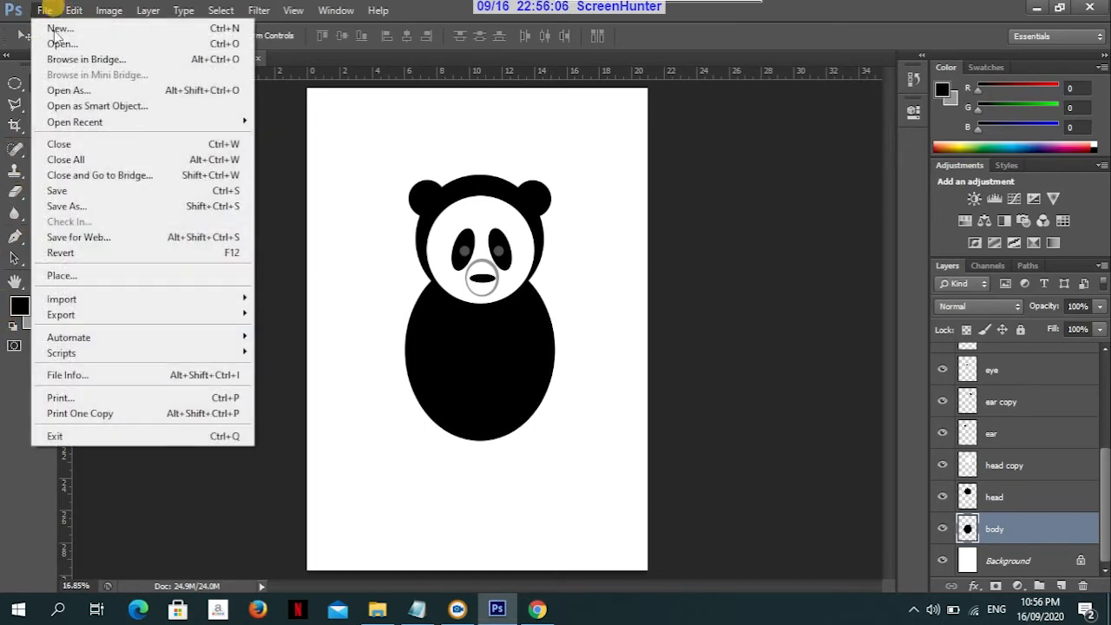
left_click(122, 191)
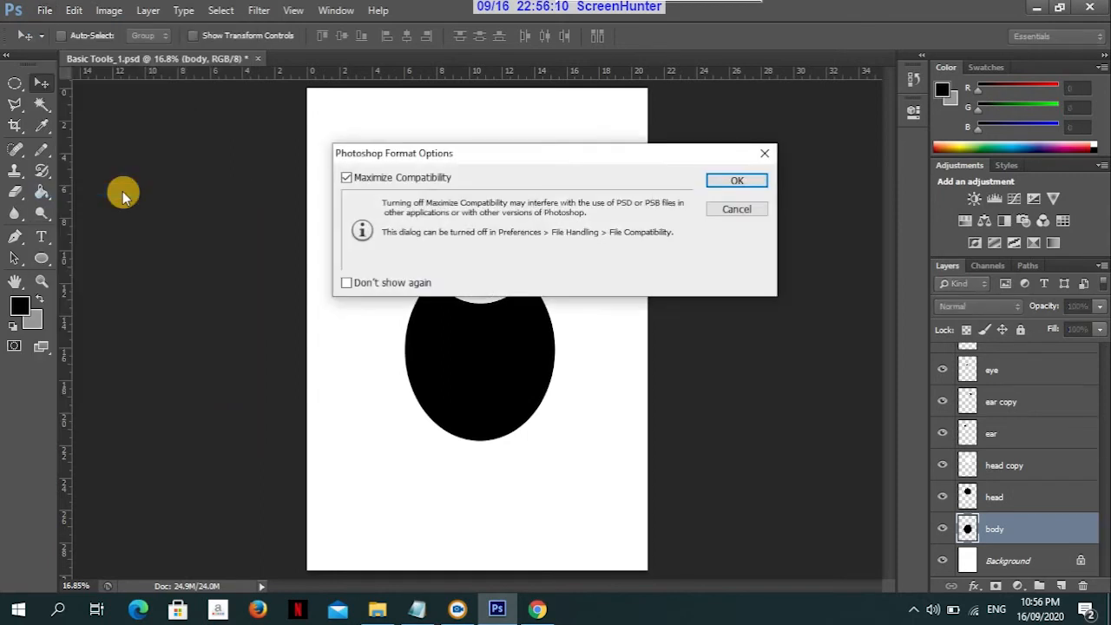
left_click(737, 181)
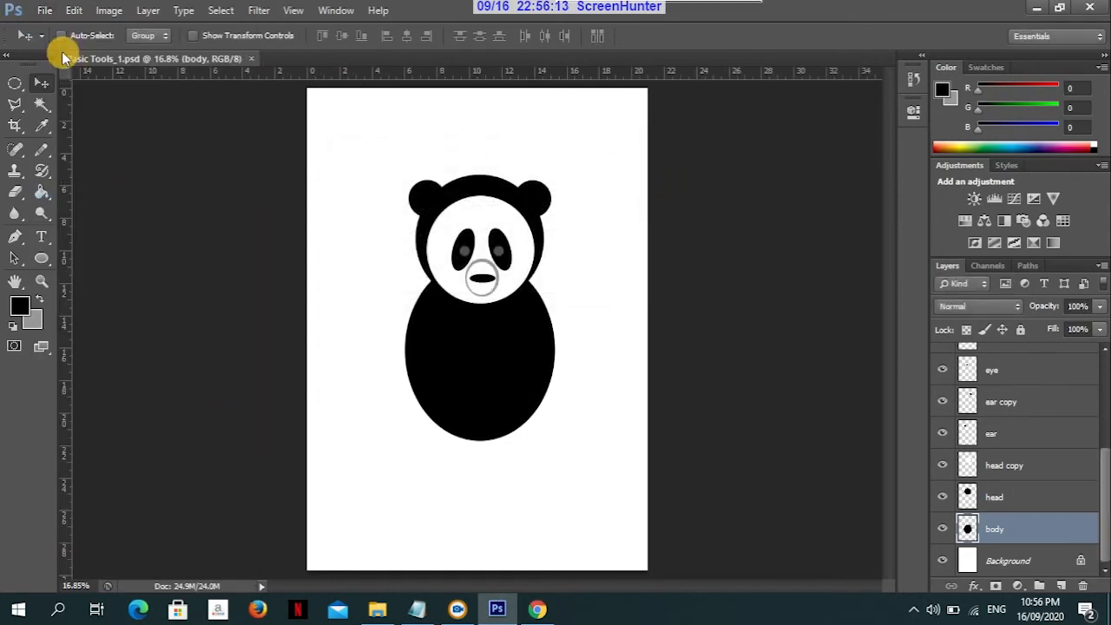
left_click(45, 12)
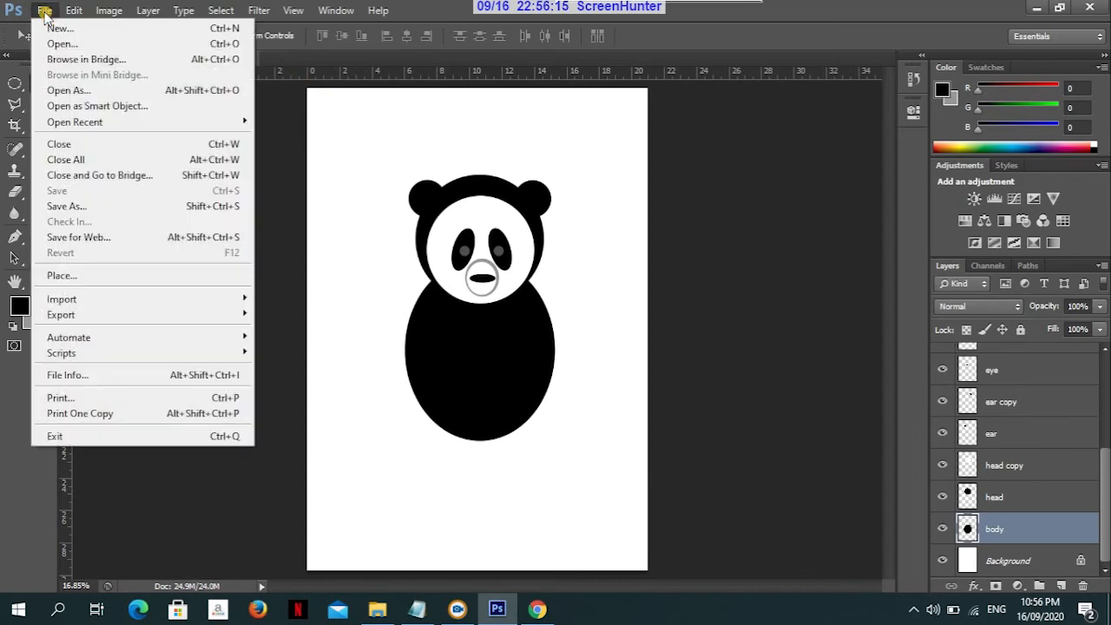
left_click(106, 211)
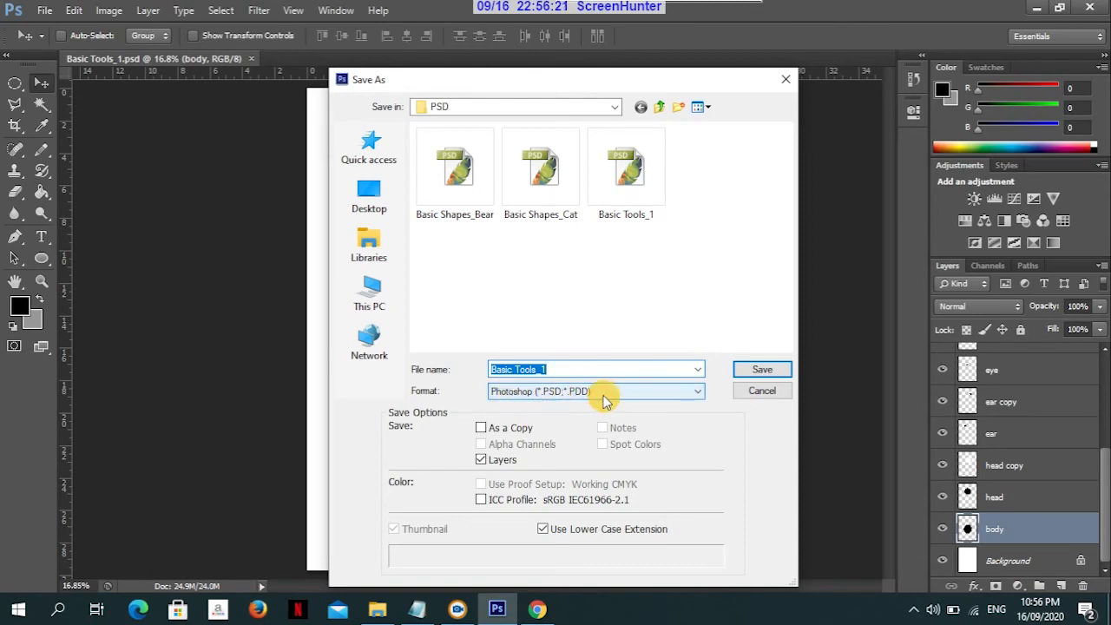
left_click(762, 372)
left_click(764, 391)
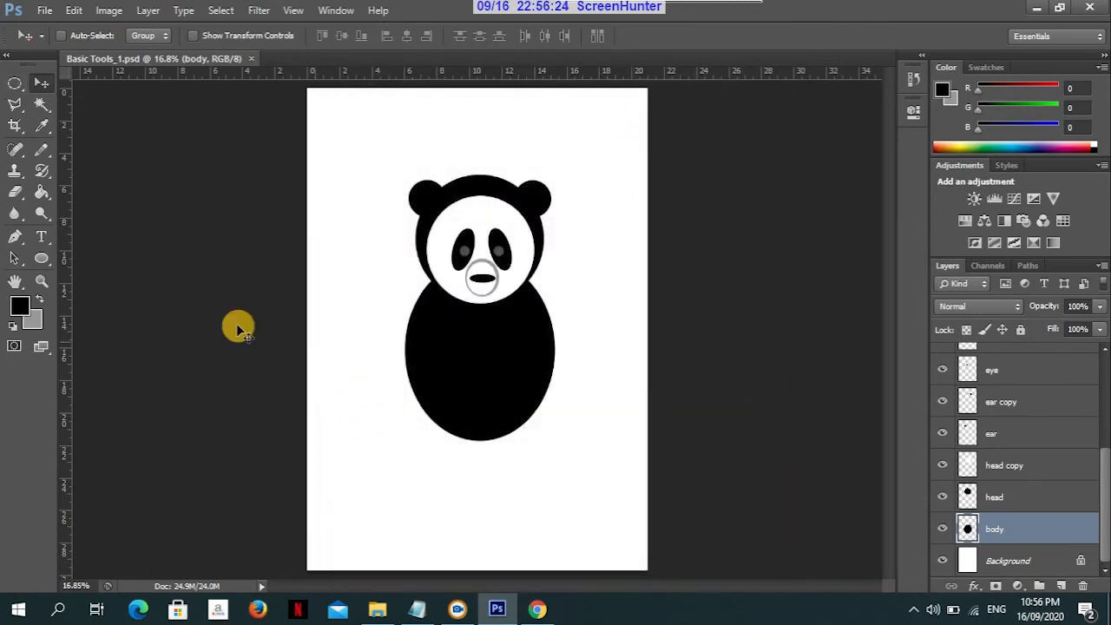
Draw a narrow vertical elliptical selection about 1.7 by 6.8 cm beside the body's left side and add a new layer named arm
left_click(14, 84)
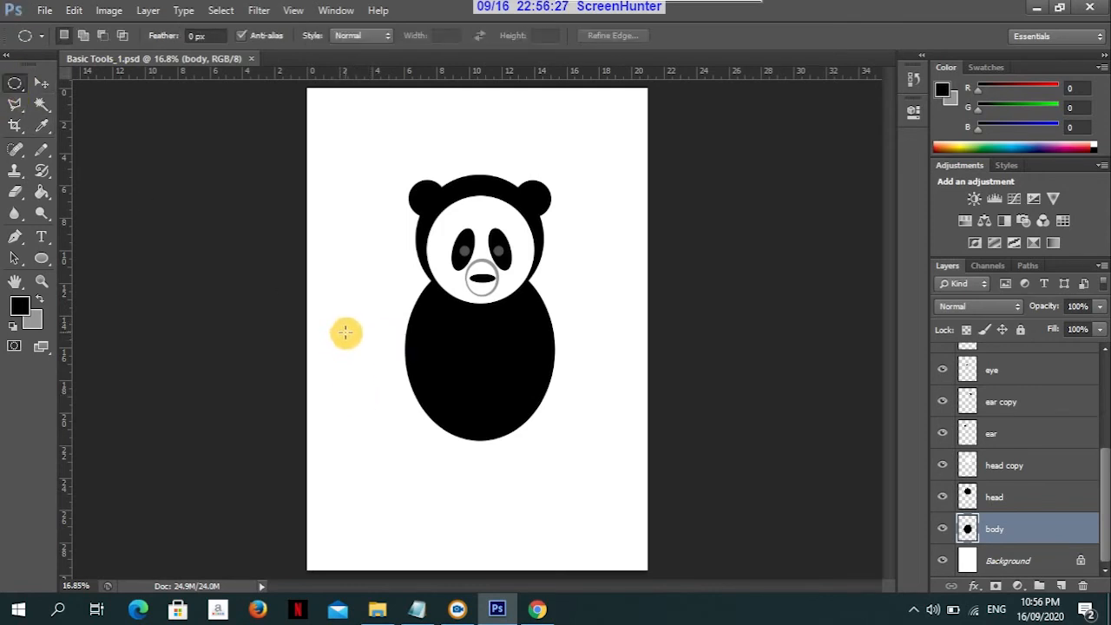
left_click_drag(346, 324, 366, 424)
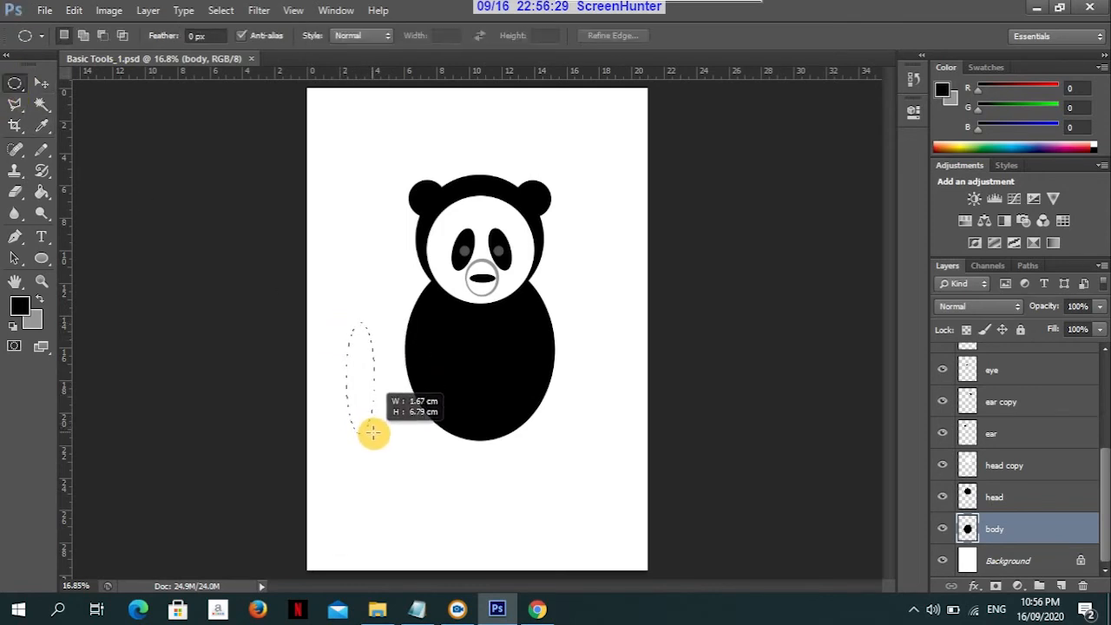
left_click_drag(376, 435, 377, 433)
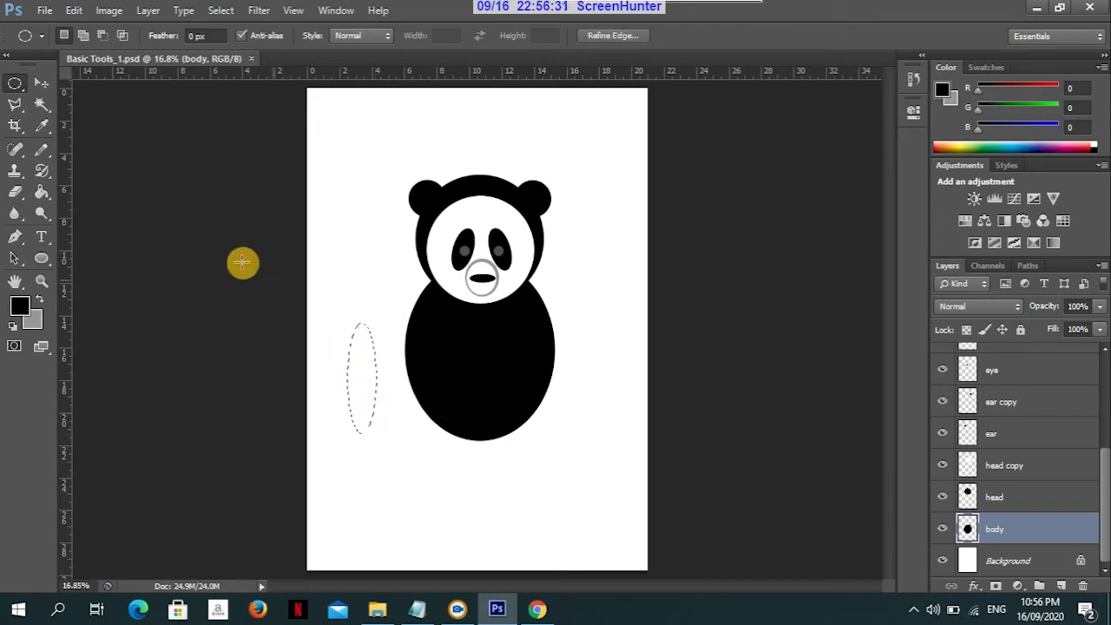
left_click(1063, 587)
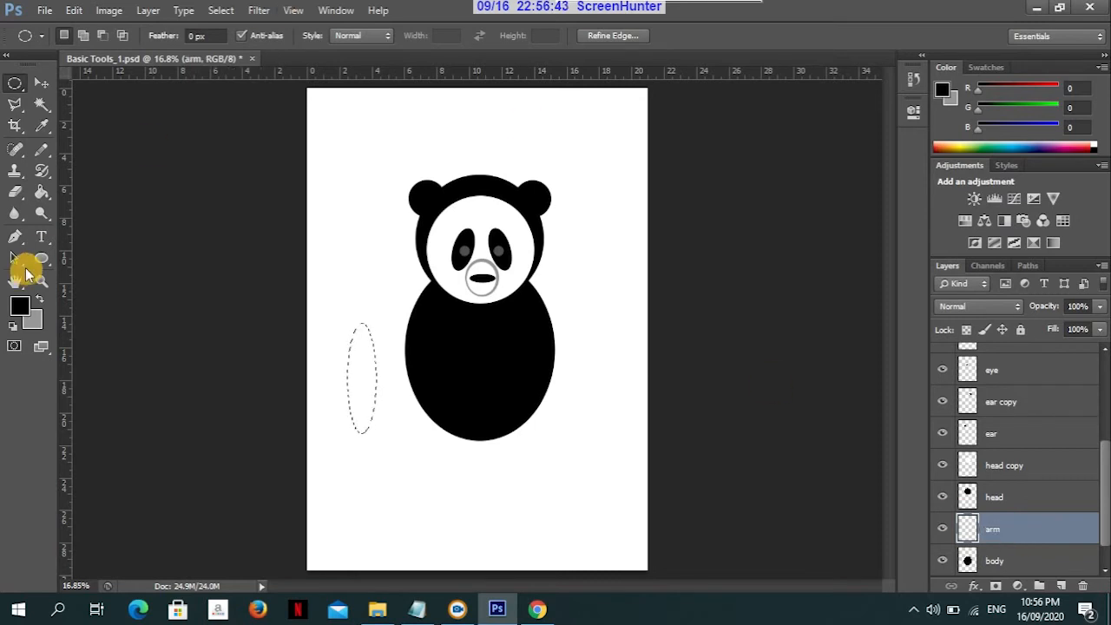
Fill the arm selection with black, deselect it, and move the arm ellipse slightly up and closer to the body
left_click(45, 195)
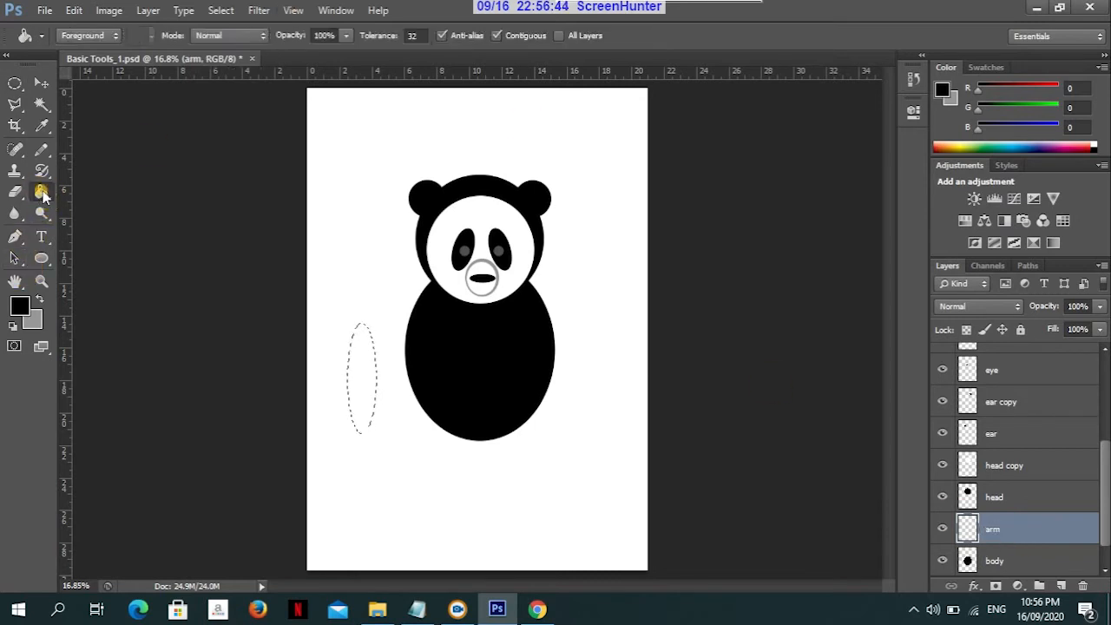
left_click(363, 380)
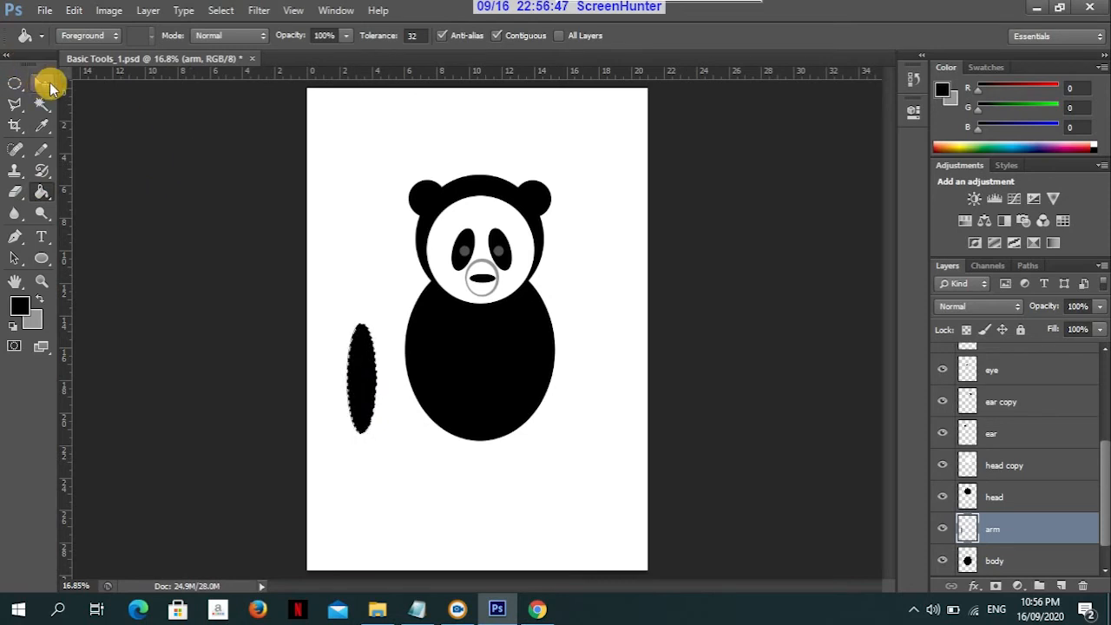
key("ctrl+d")
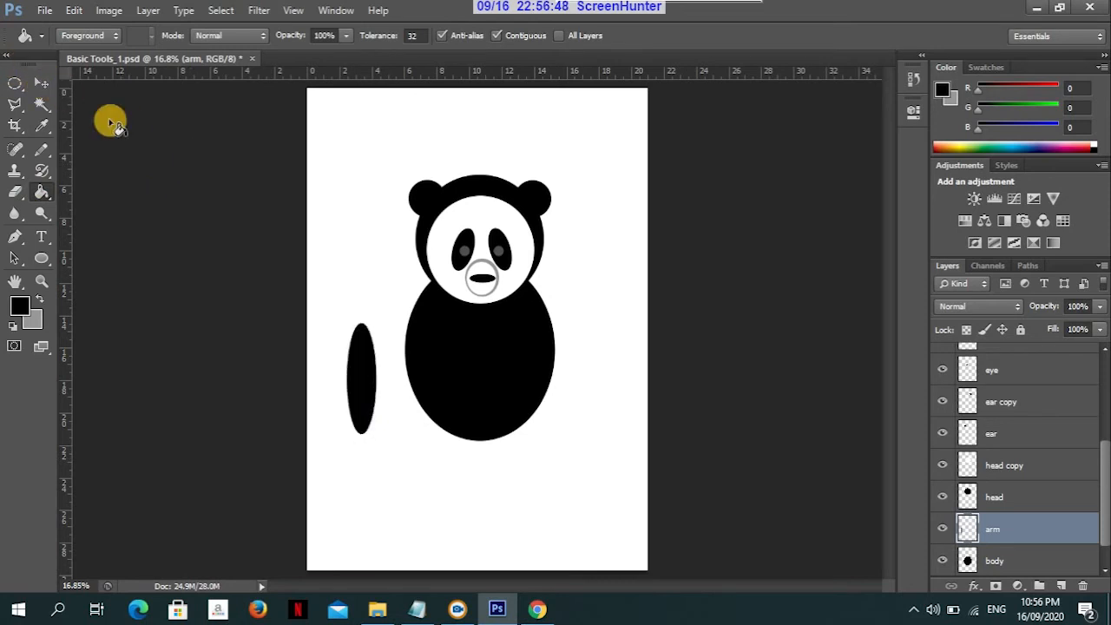
left_click(39, 81)
left_click_drag(374, 397, 387, 376)
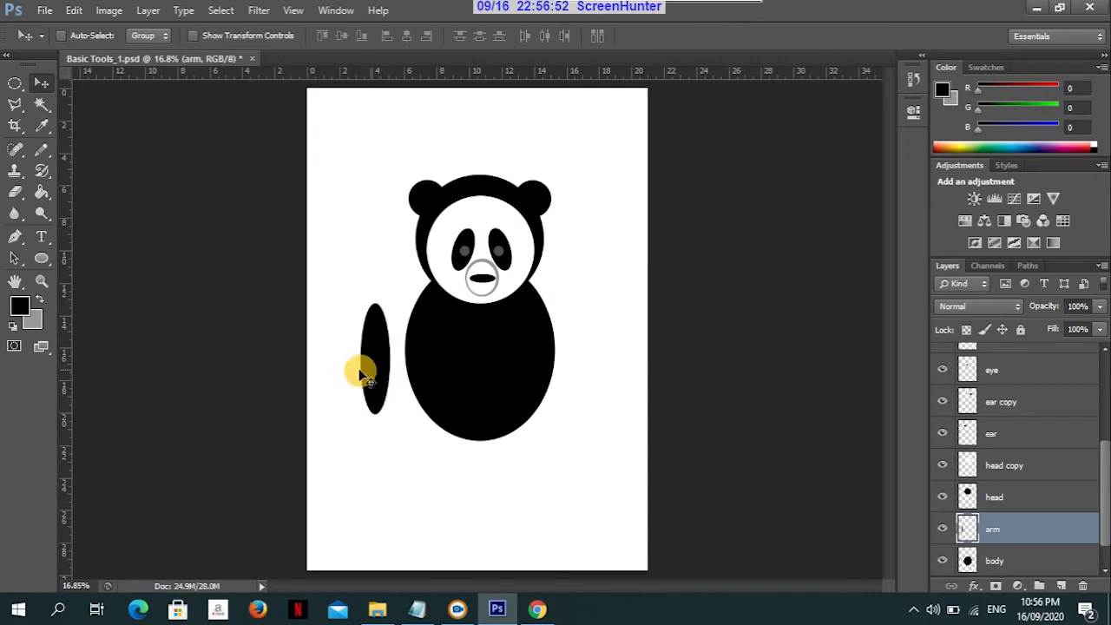
Draw a small, nearly circular selection just below the arm and add a new layer named hand above the arm layer
left_click(15, 84)
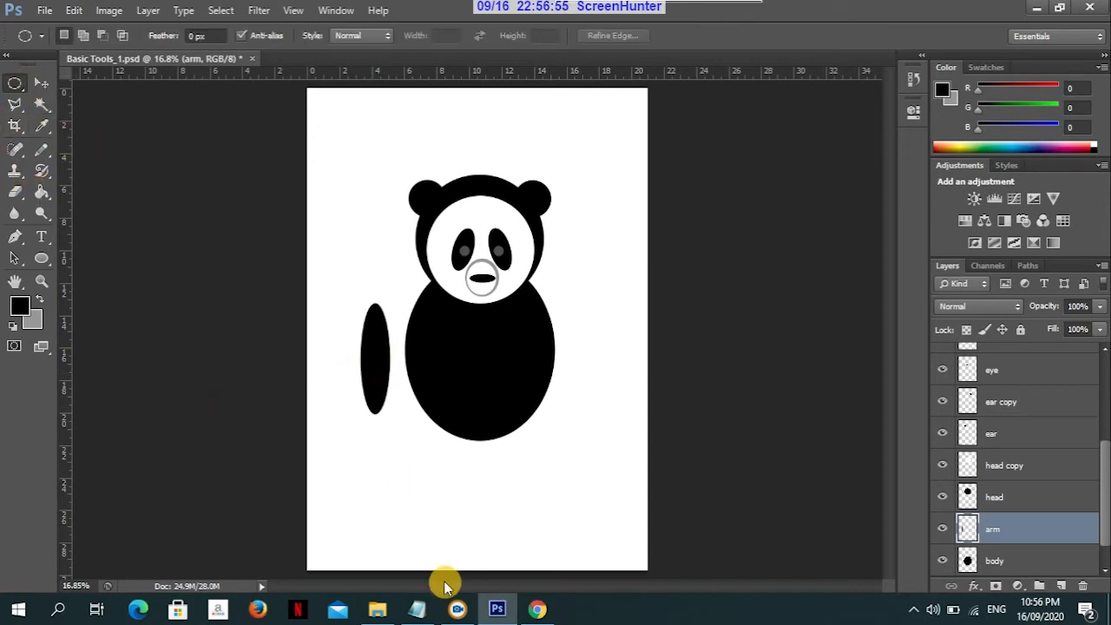
left_click_drag(356, 426, 391, 469)
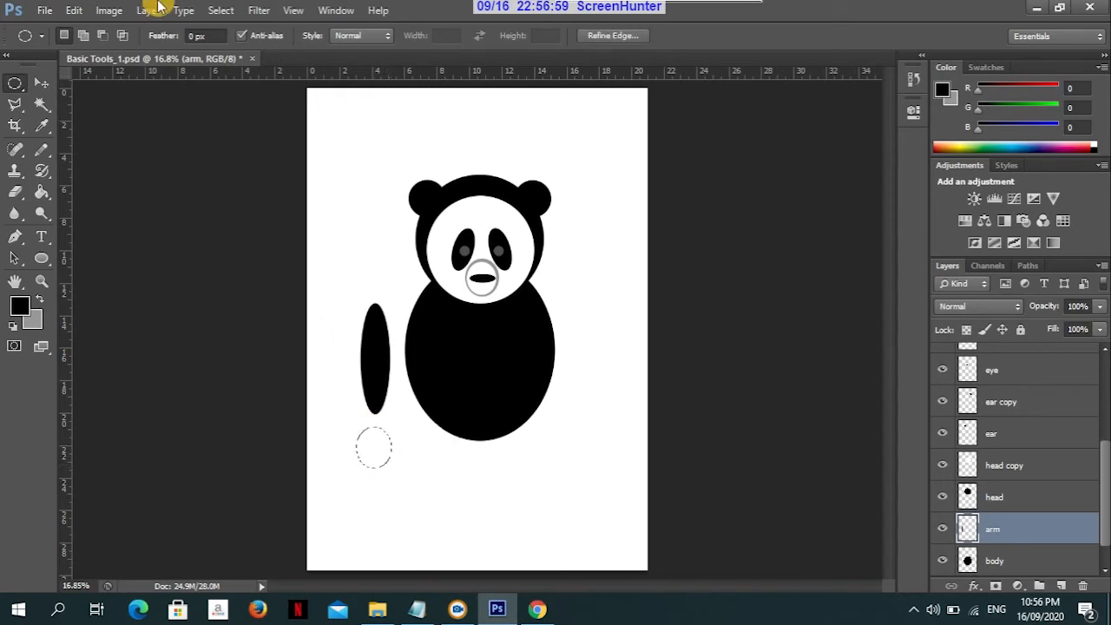
left_click(41, 85)
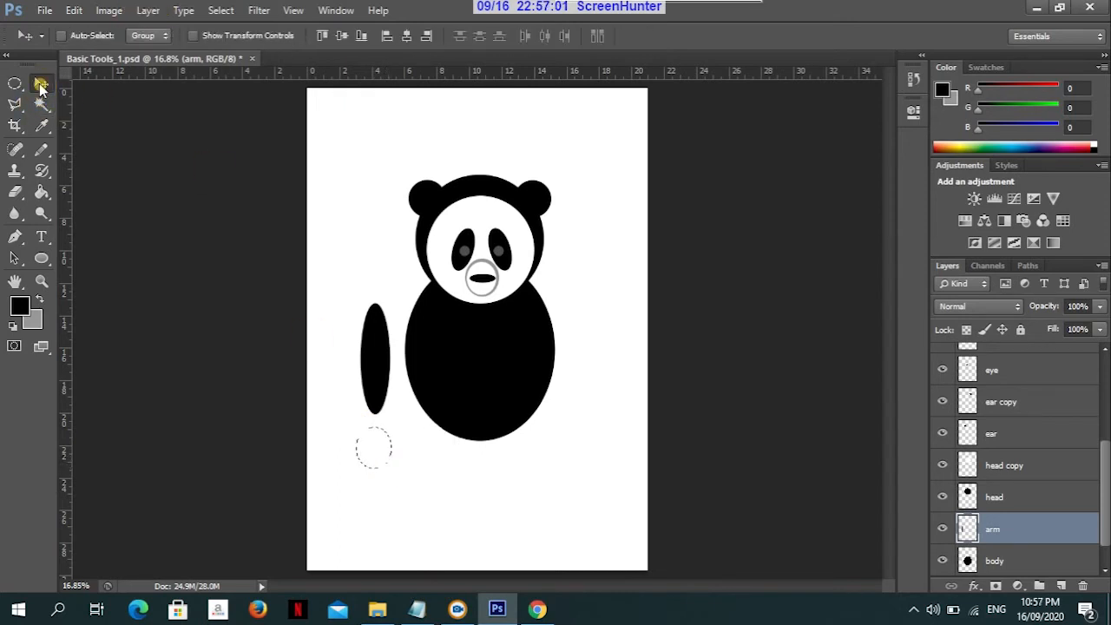
left_click(1060, 588)
double_click(994, 525)
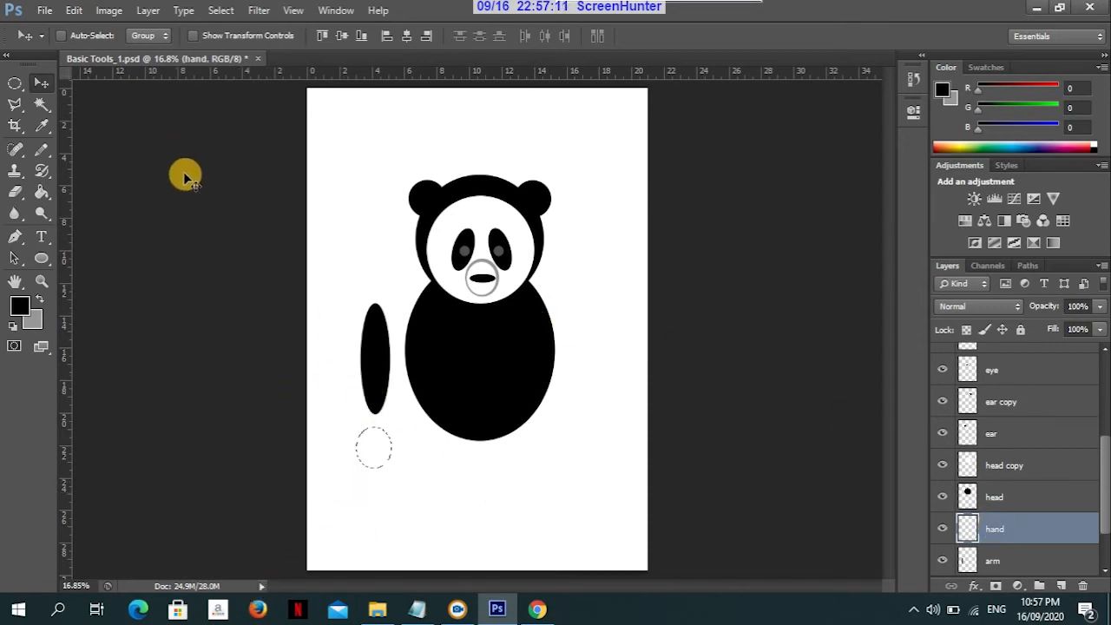
Fill the hand selection with black, deselect it, and move the hand up to overlap the arm's lower end
key("g")
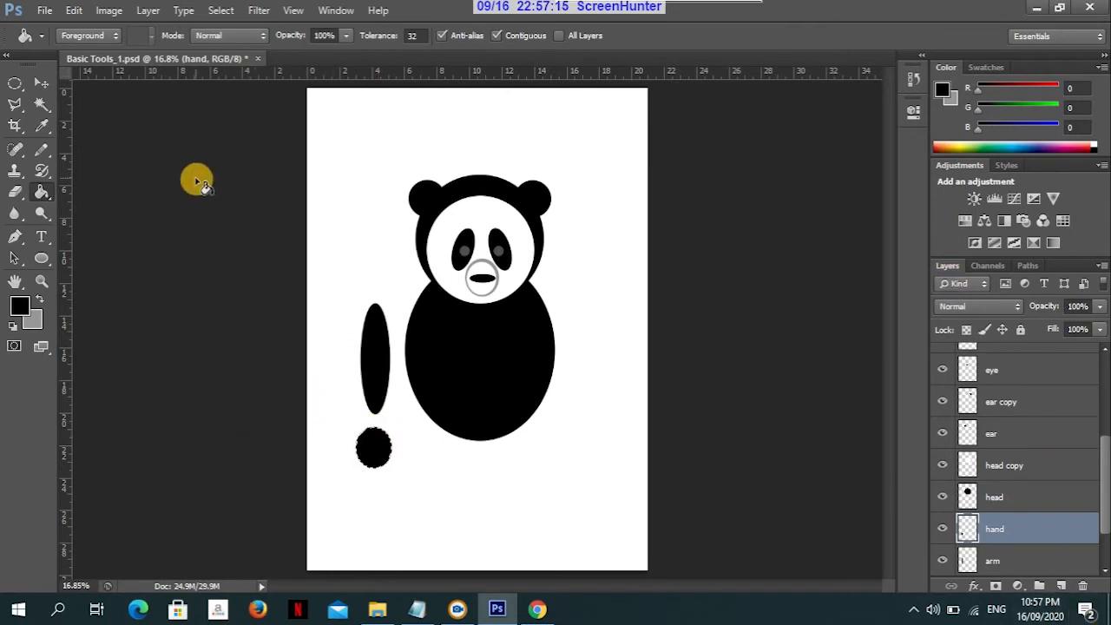
left_click(38, 87)
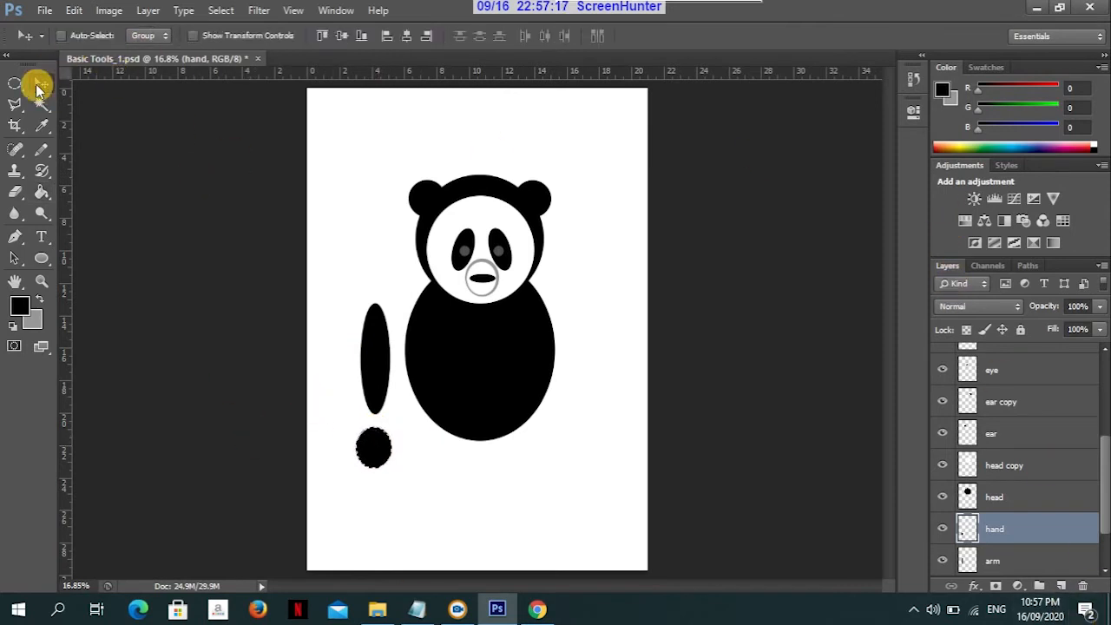
left_click_drag(385, 459, 388, 424)
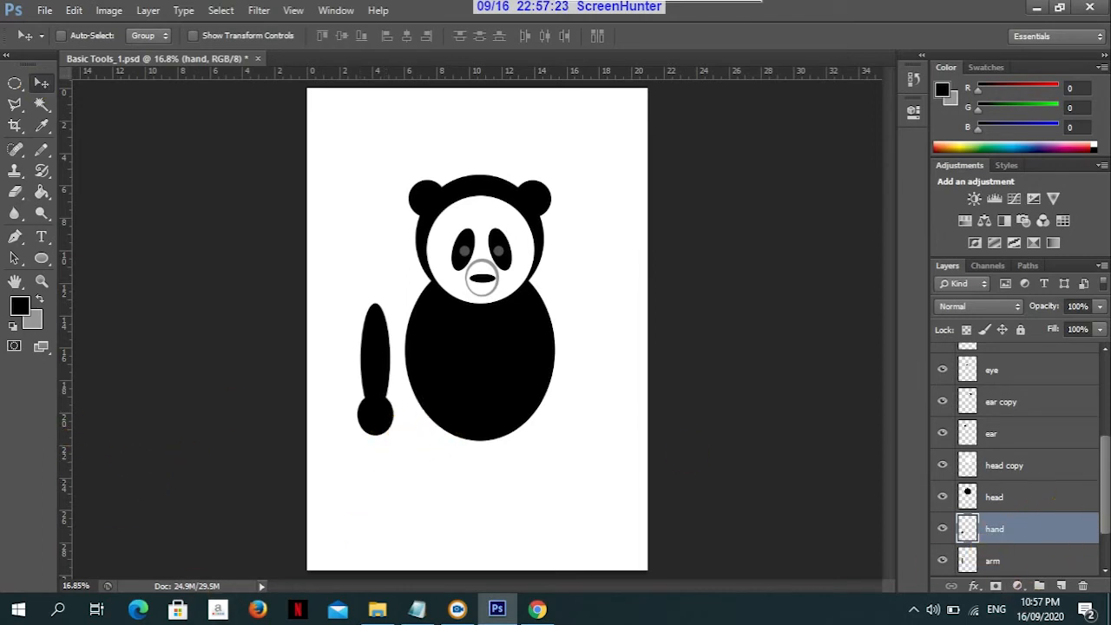
Rotate the hand and arm layers together by about 28° clockwise, move them against the body's left shoulder, and apply the transformation
scroll(1107, 486, "down", 2)
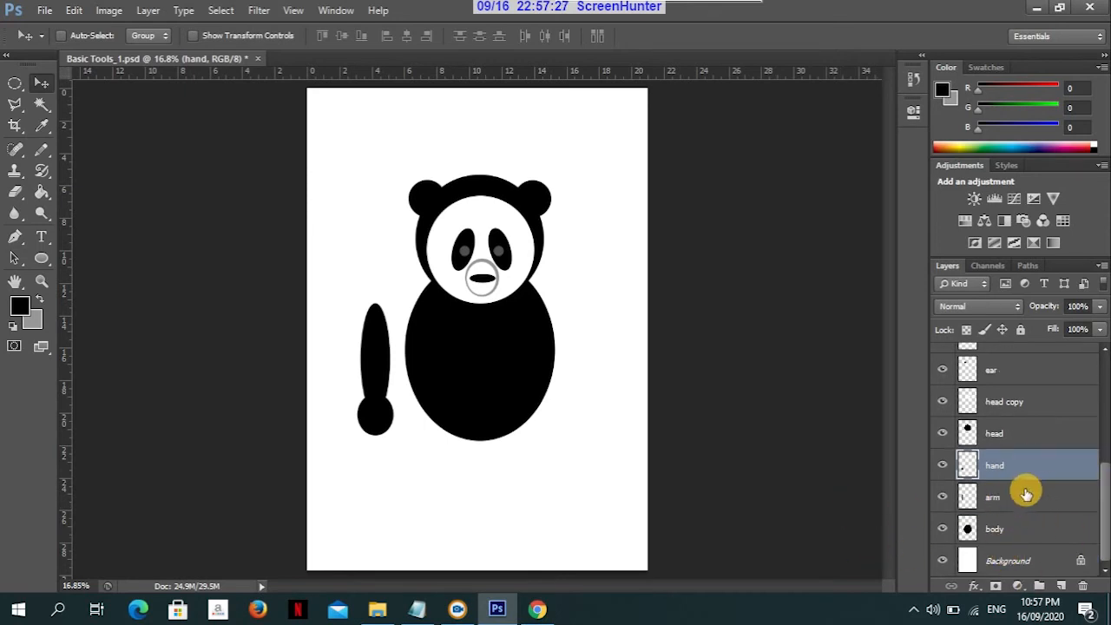
left_click(1022, 498, "shift")
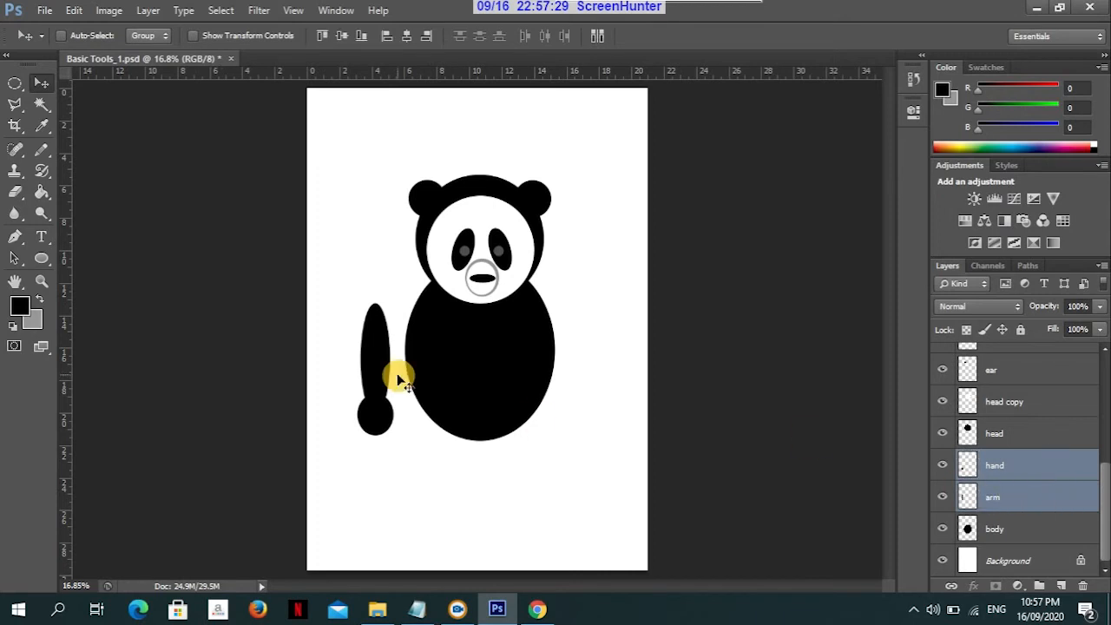
left_click(73, 9)
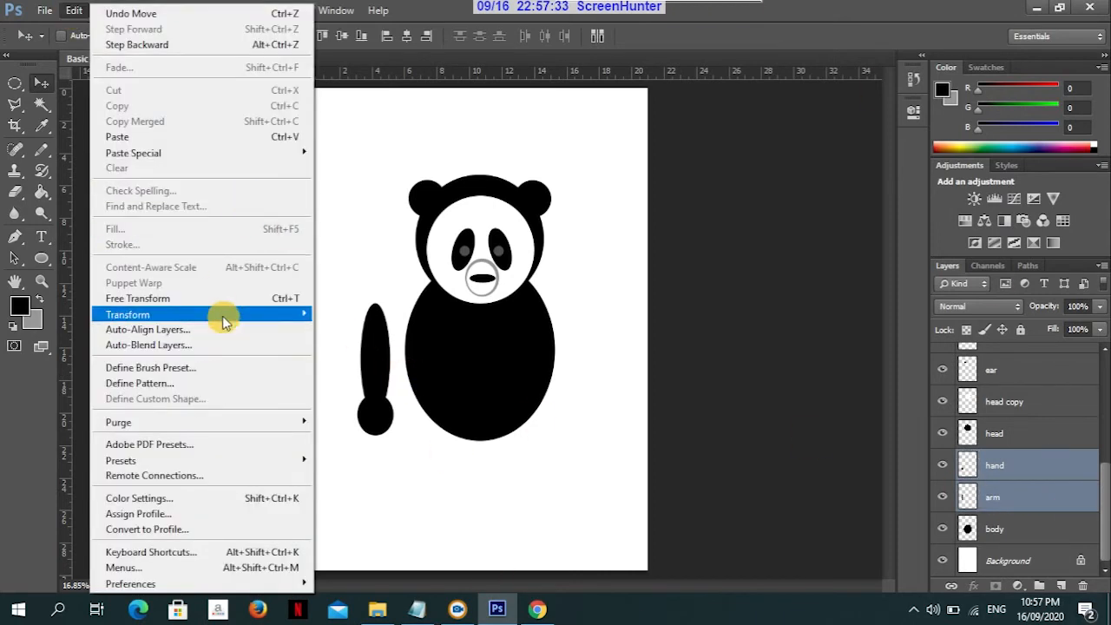
mouse_move(222, 316)
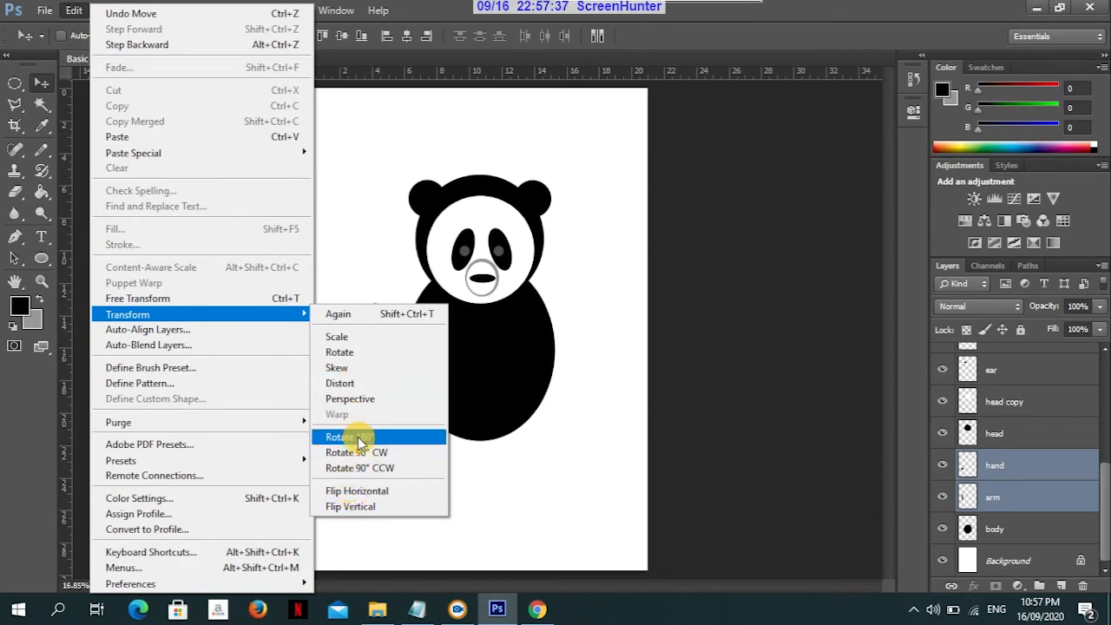
left_click(380, 352)
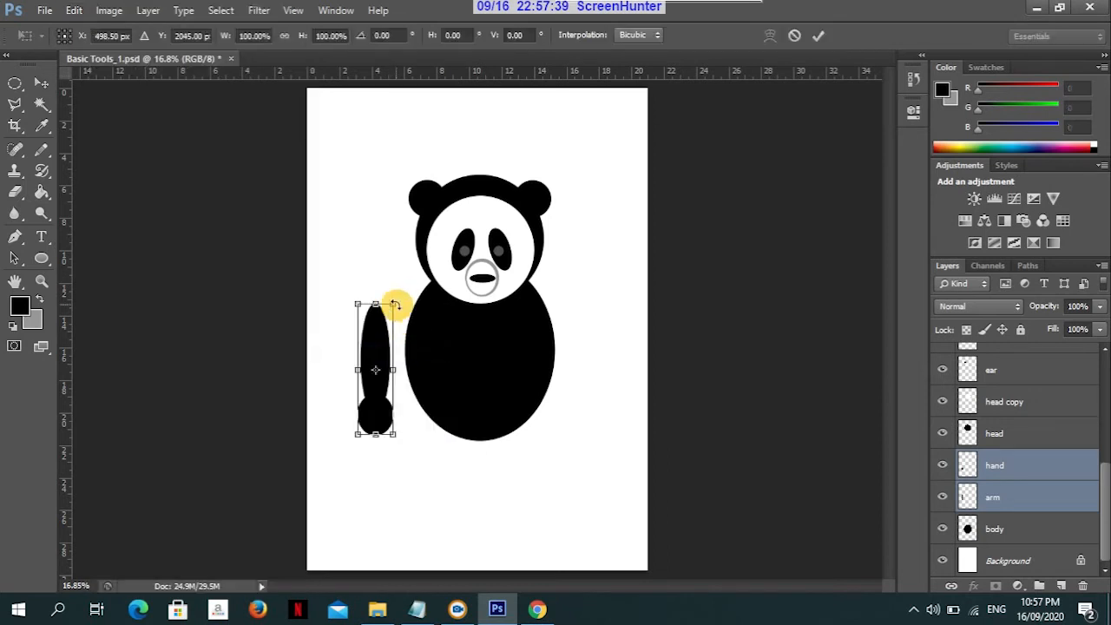
left_click_drag(395, 306, 401, 336)
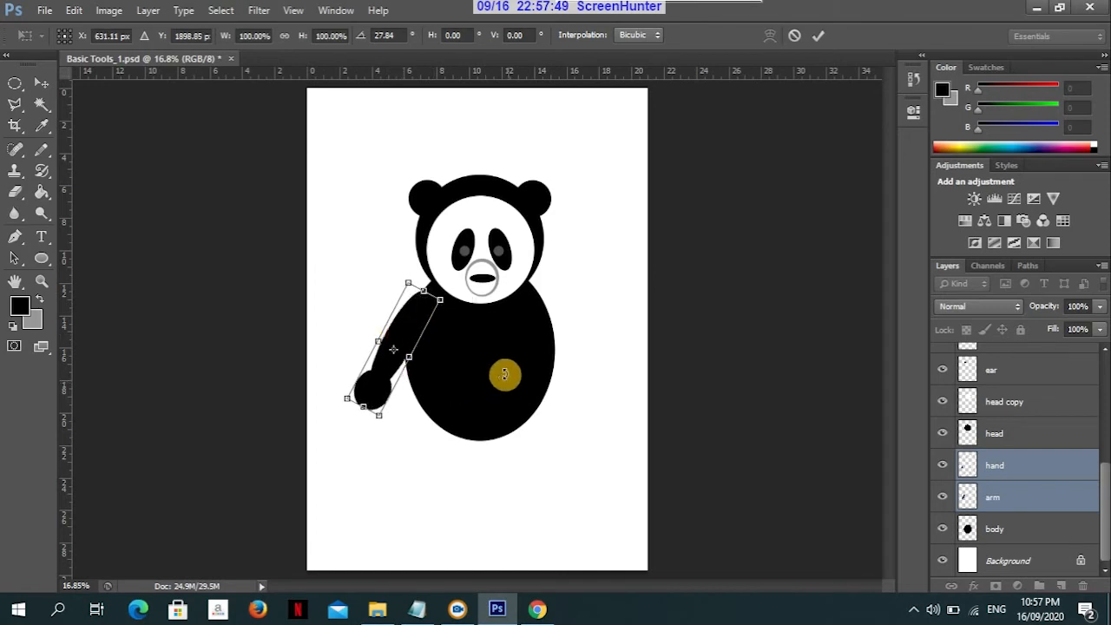
left_click(41, 83)
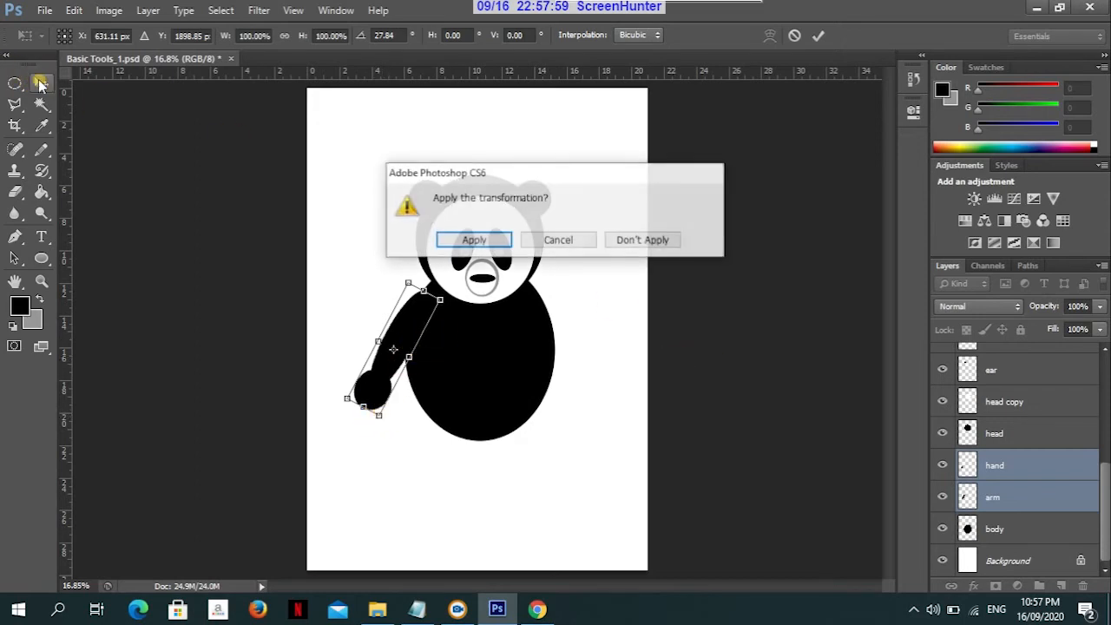
left_click(493, 246)
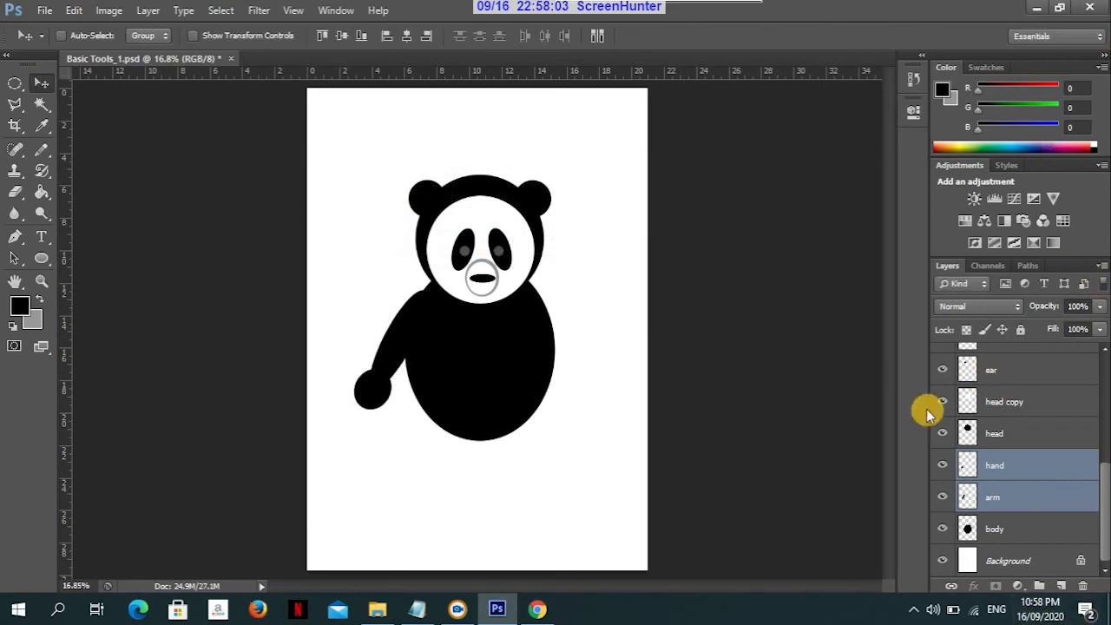
Scale the hand and arm layers together to about 124% width and 105% height using temporary transform controls
right_click(396, 326)
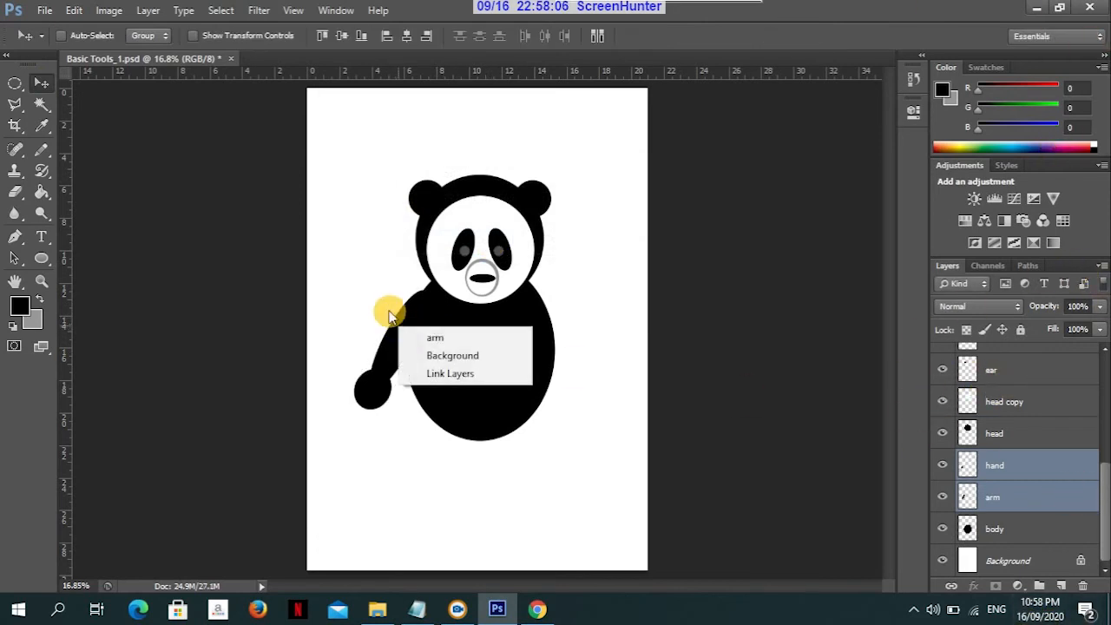
left_click(398, 454)
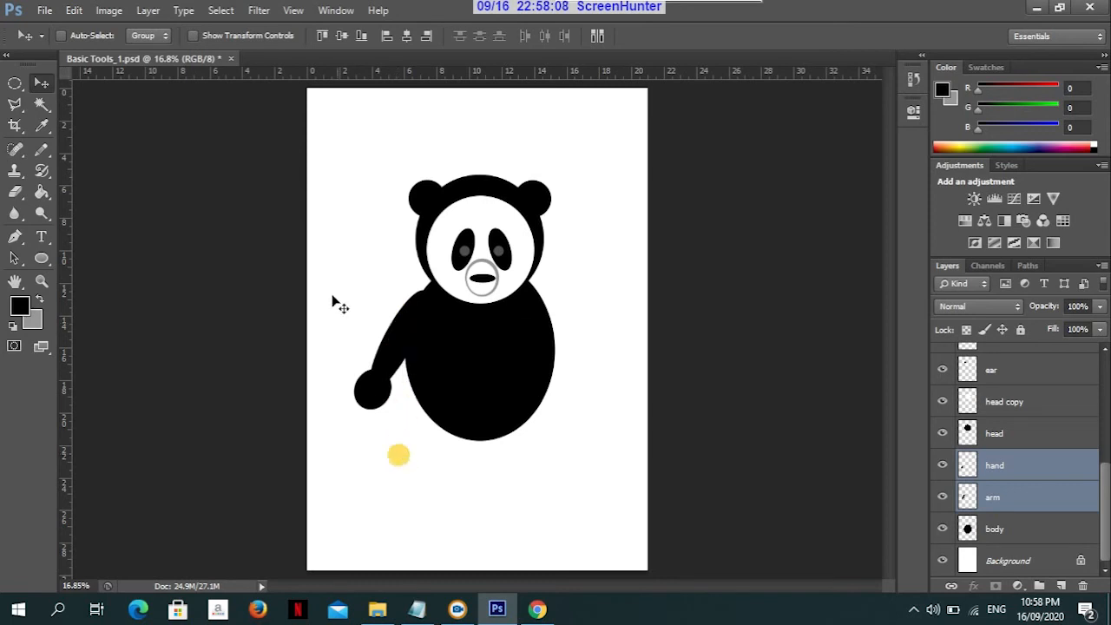
left_click(204, 37)
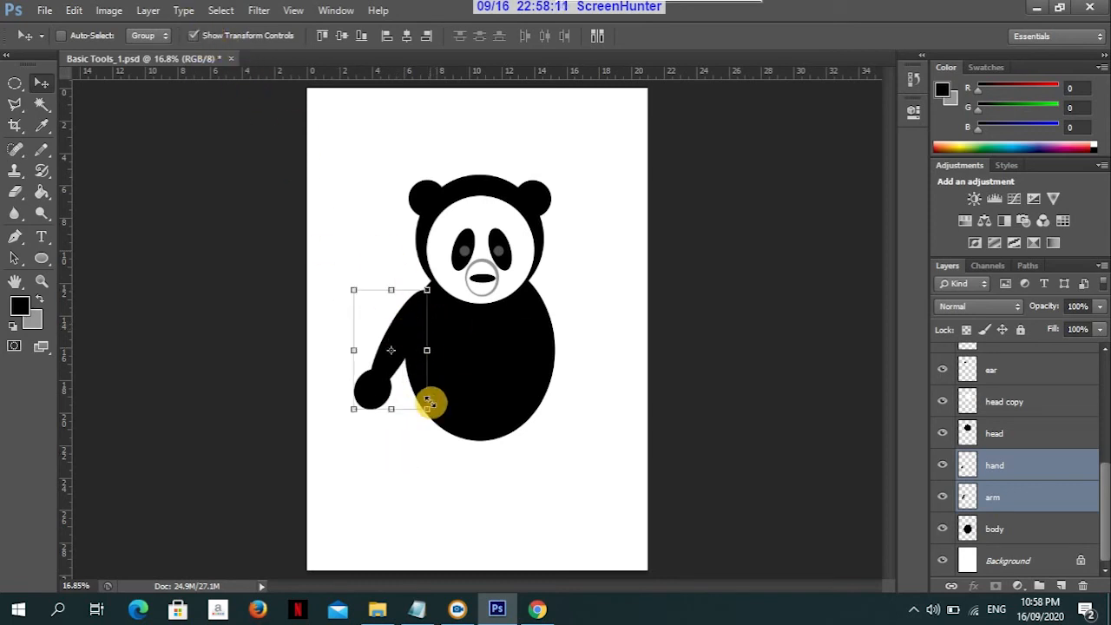
left_click_drag(425, 414, 448, 411)
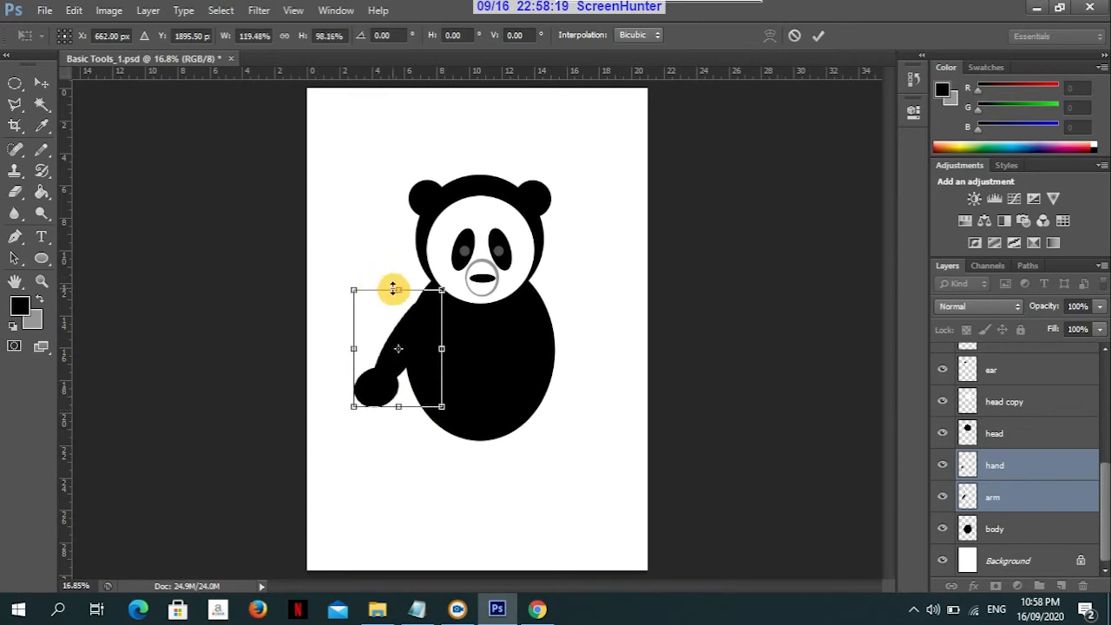
left_click_drag(392, 288, 392, 284)
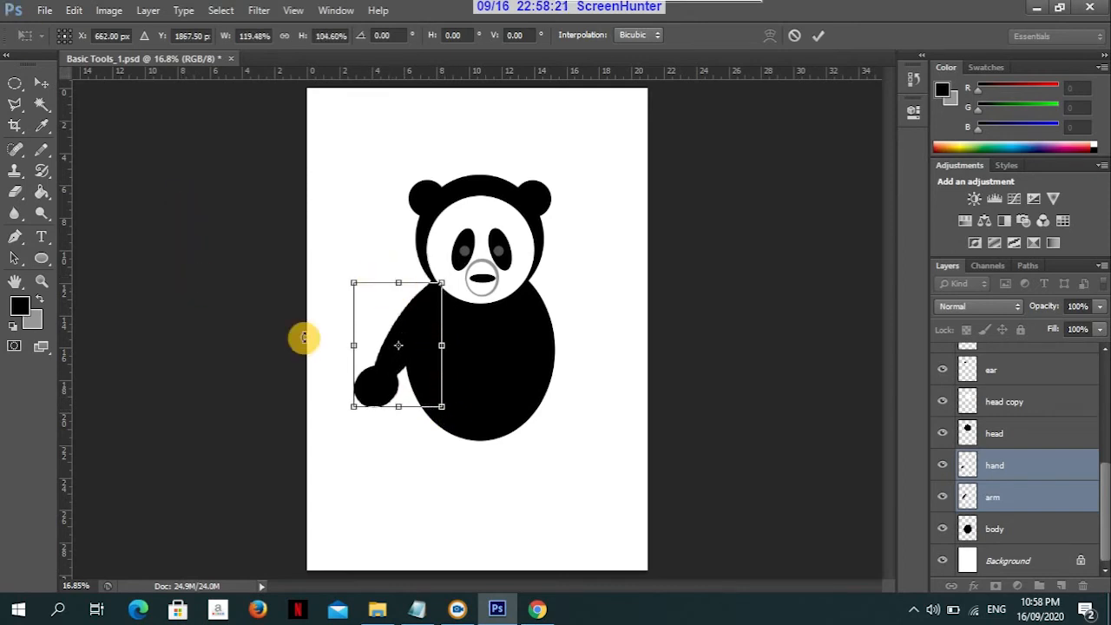
left_click_drag(443, 345, 445, 353)
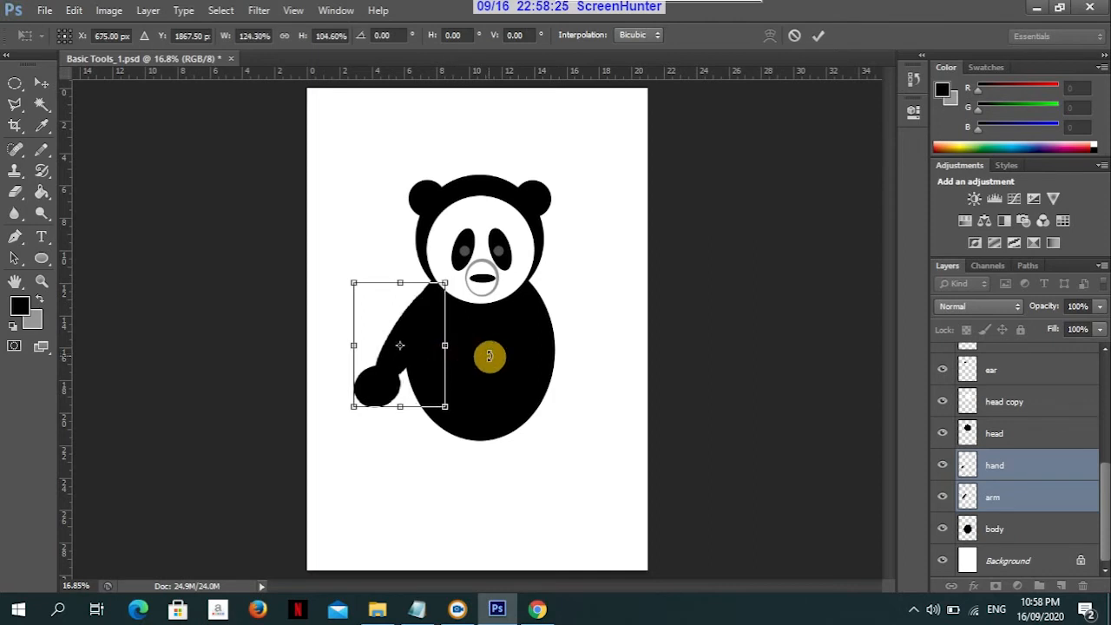
key("Return")
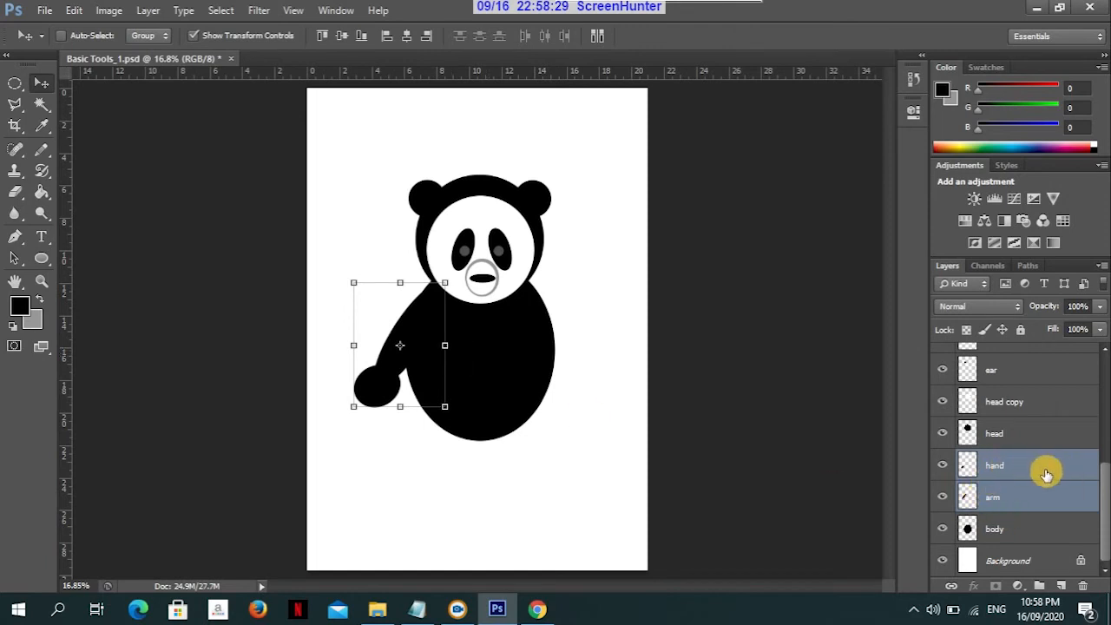
left_click(194, 34)
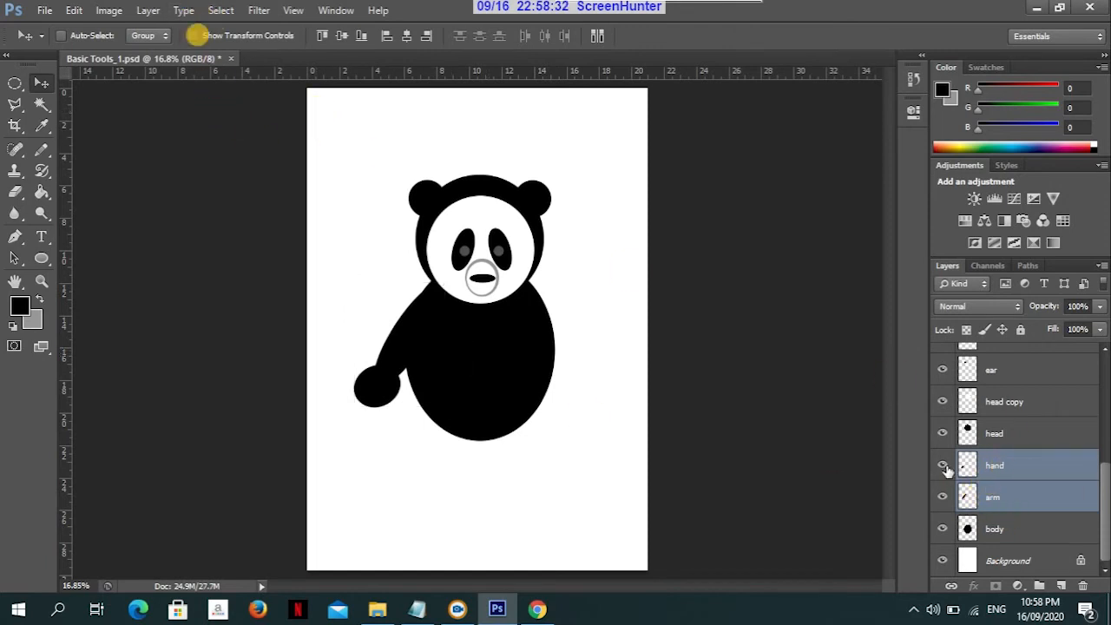
Duplicate the hand and arm layers within Basic Tools_1.psd
right_click(1048, 477)
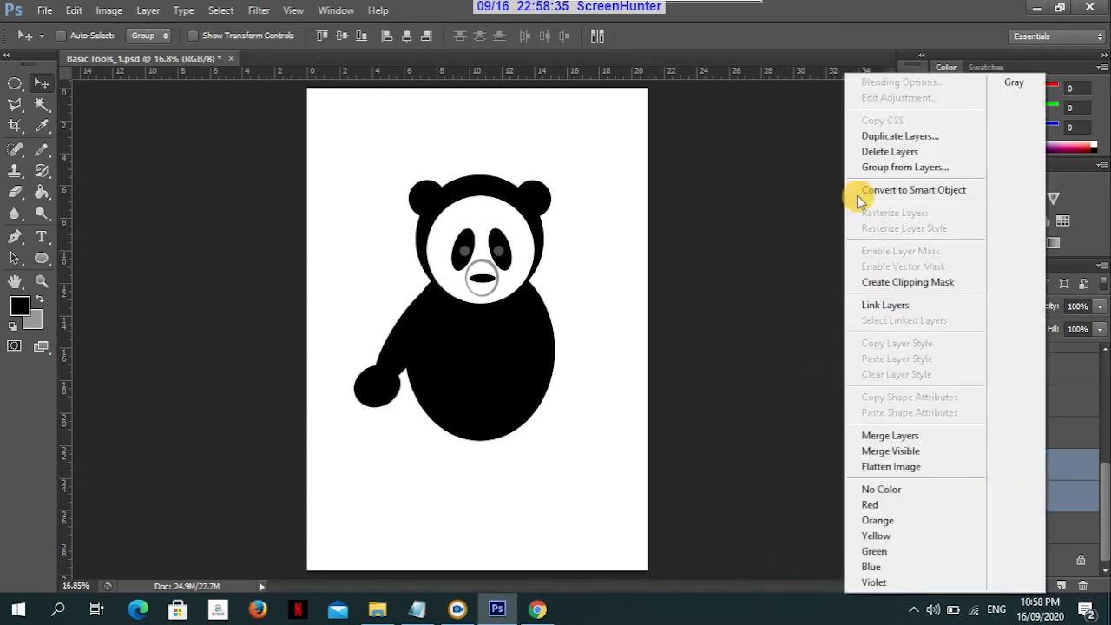
left_click(918, 138)
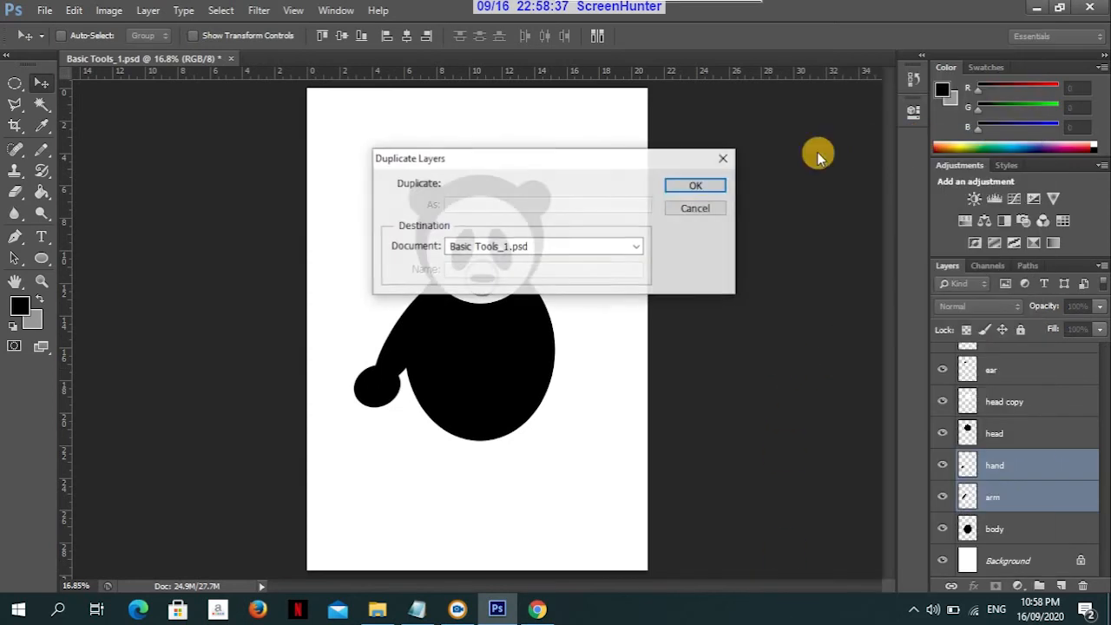
left_click(695, 186)
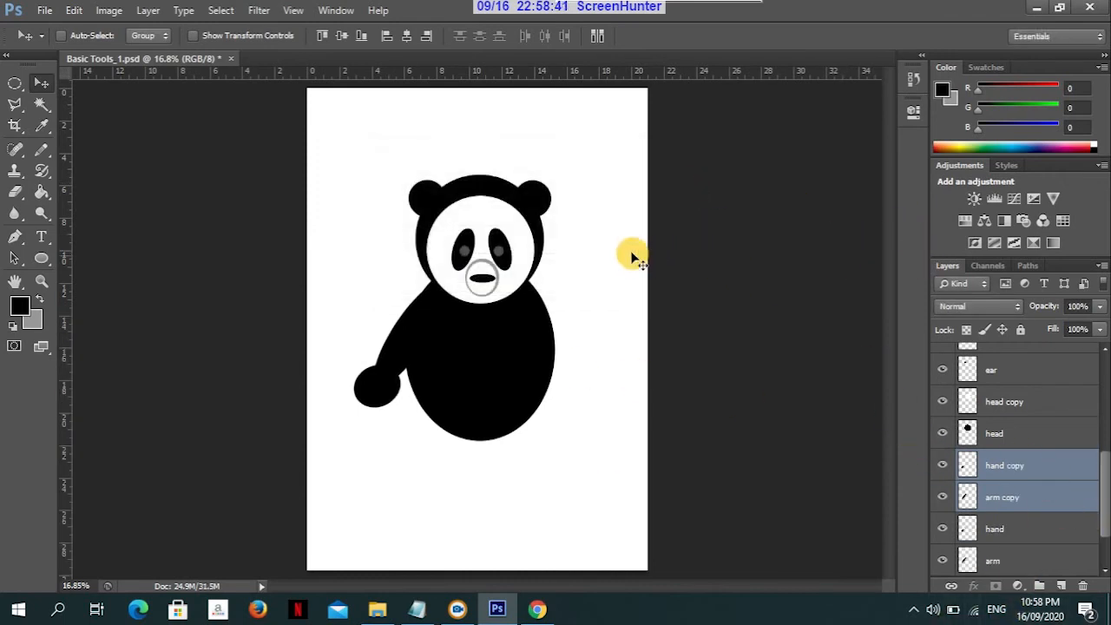
Flip the hand copy and arm copy layers horizontally and move them across to the body's opposite shoulder
left_click(74, 10)
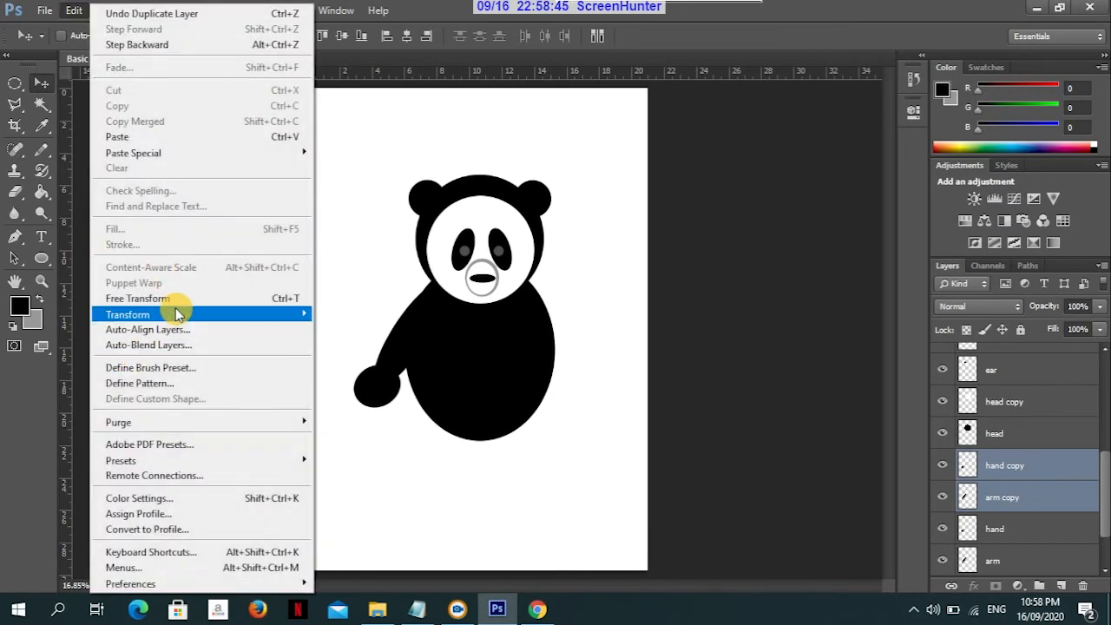
mouse_move(180, 313)
left_click(405, 491)
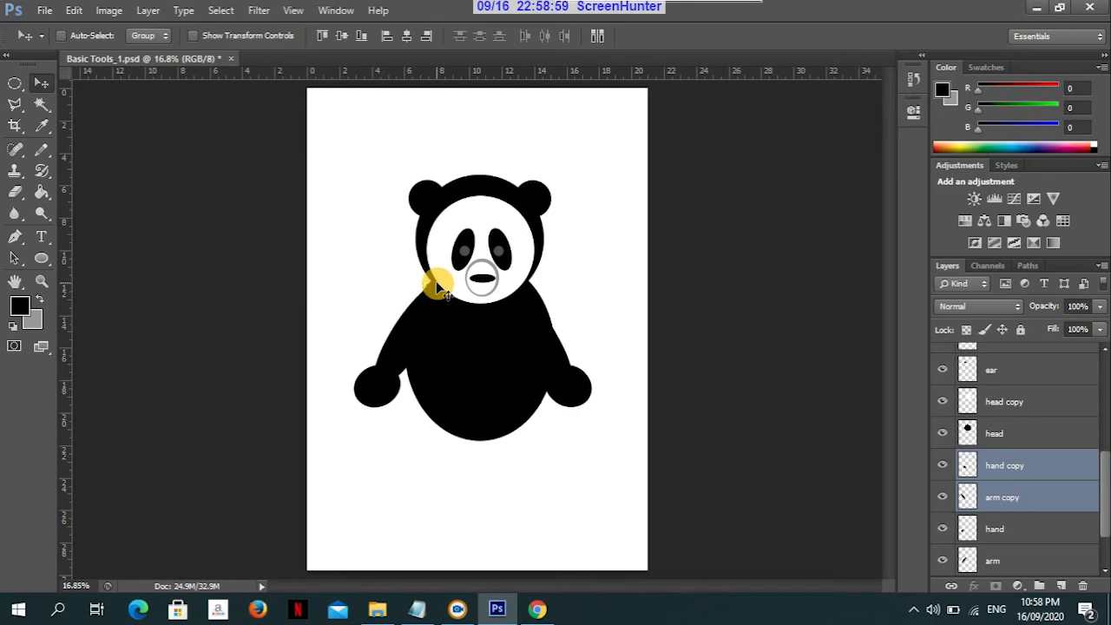
key("shift+Right")
key("shift+Right")
key("shift+Right")
key("shift+Right")
key("shift+Right")
key("shift+Right")
key("shift+Right")
key("shift+Right")
key("shift+Right")
key("shift+Right")
key("shift+Right")
key("shift+Right")
key("shift+Right")
key("shift+Right")
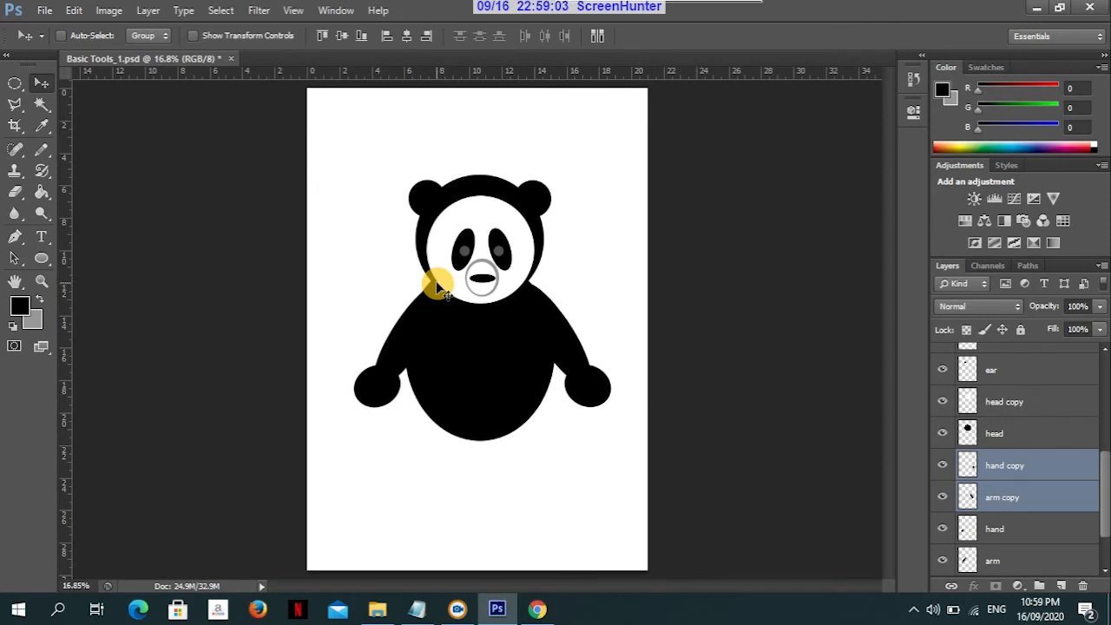
key("shift+Left")
key("shift+Left")
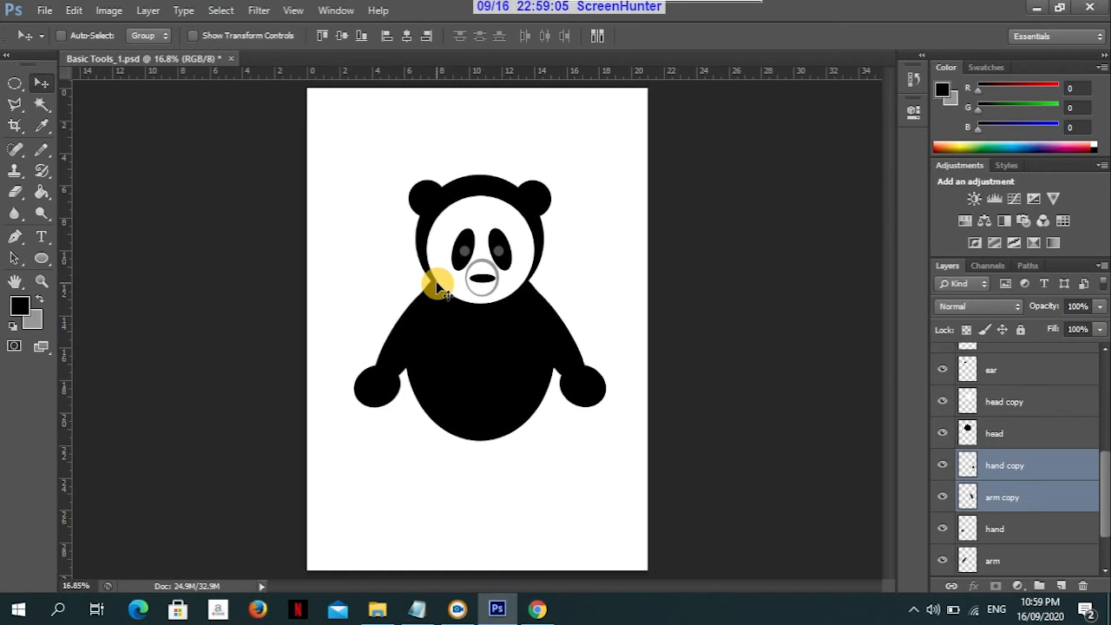
Draw a tall elliptical selection about 3 cm wide and 7 cm high below the left hand, and add a layer named leg
left_click(14, 82)
left_click_drag(397, 436, 356, 512)
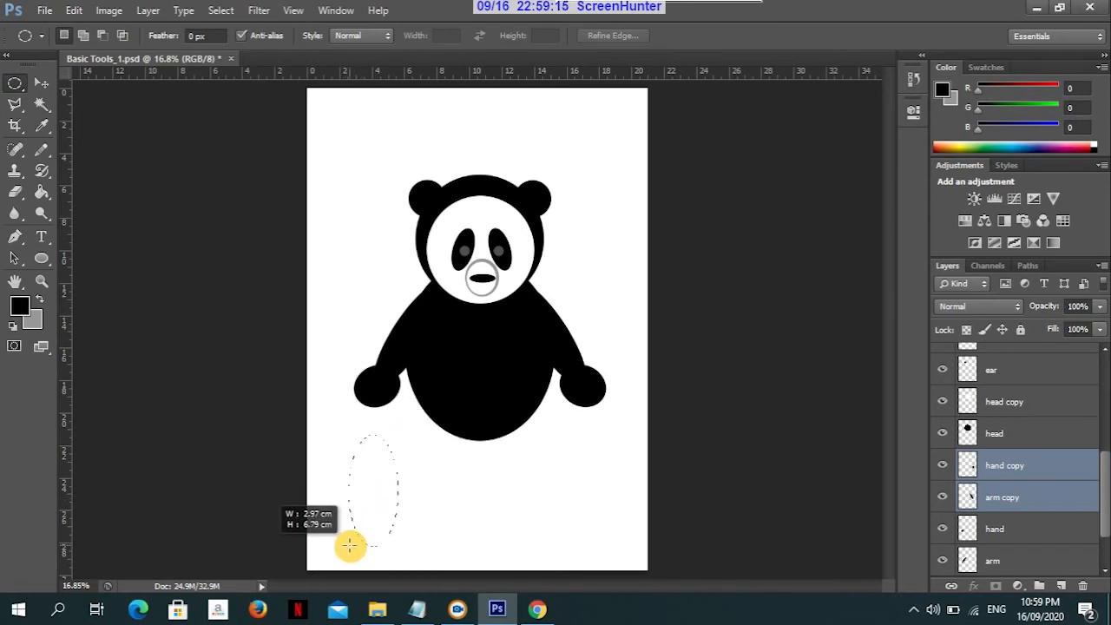
left_click_drag(349, 546, 348, 552)
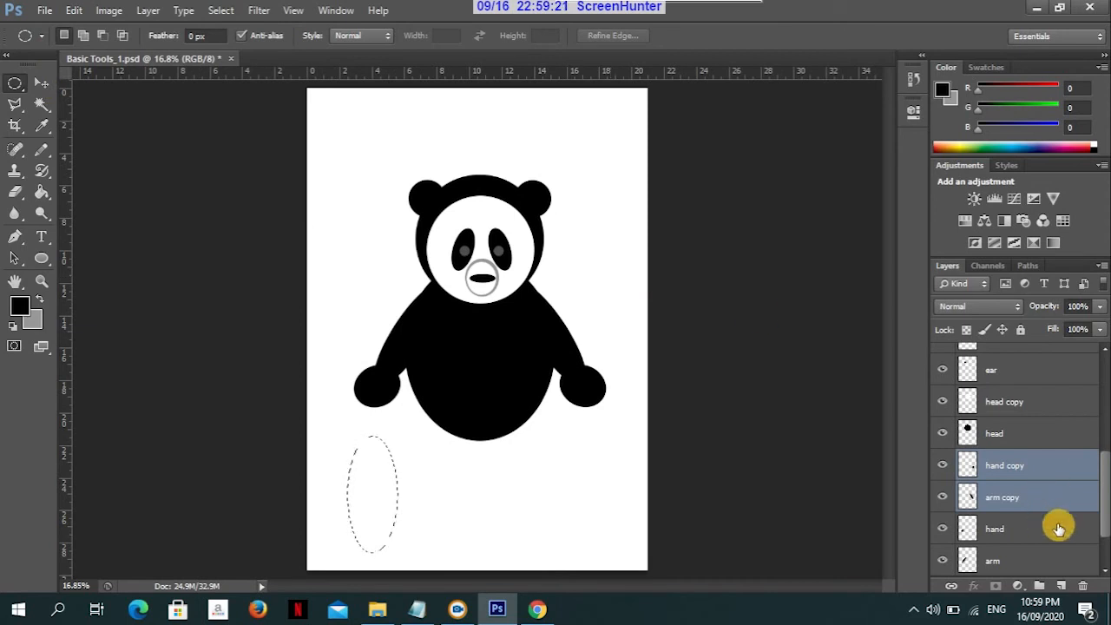
left_click(1061, 586)
double_click(1000, 466)
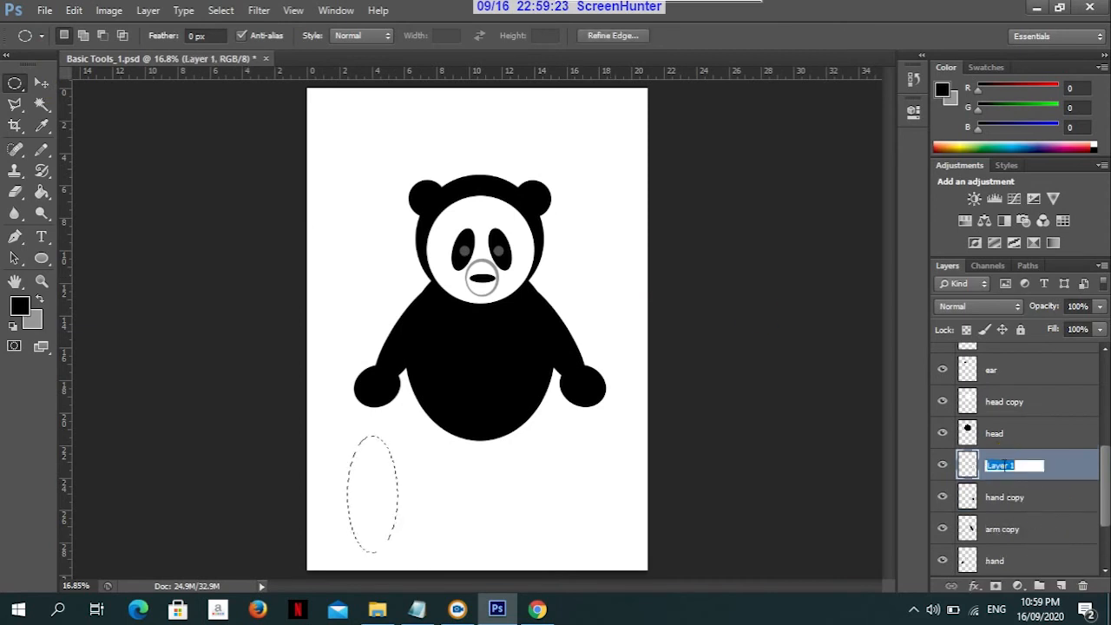
left_click(1004, 465)
type("le")
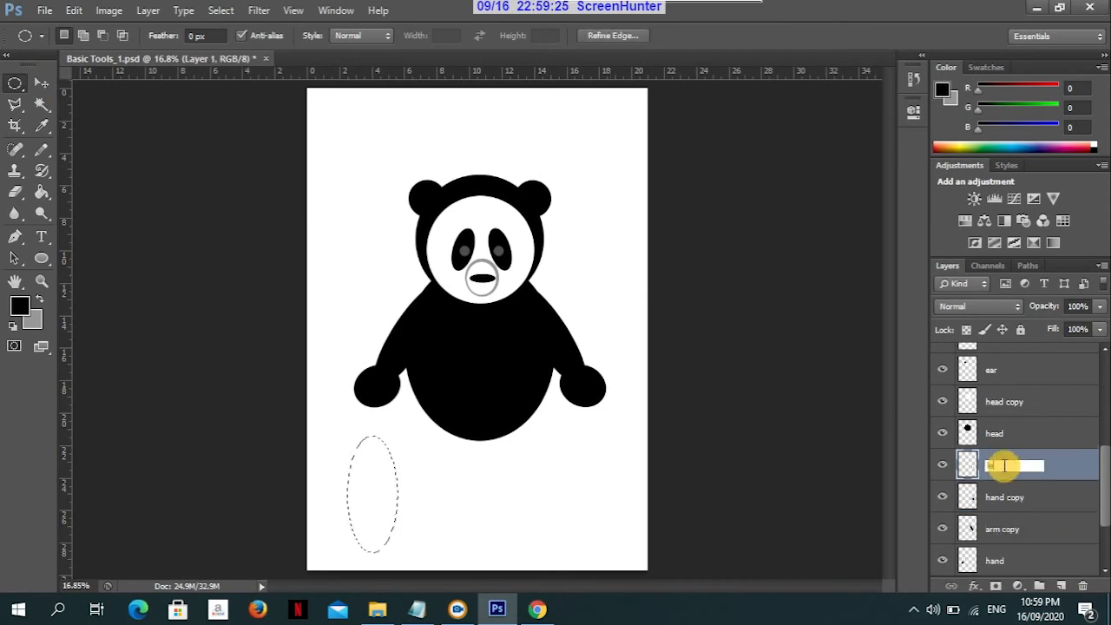
type("g")
key("Return")
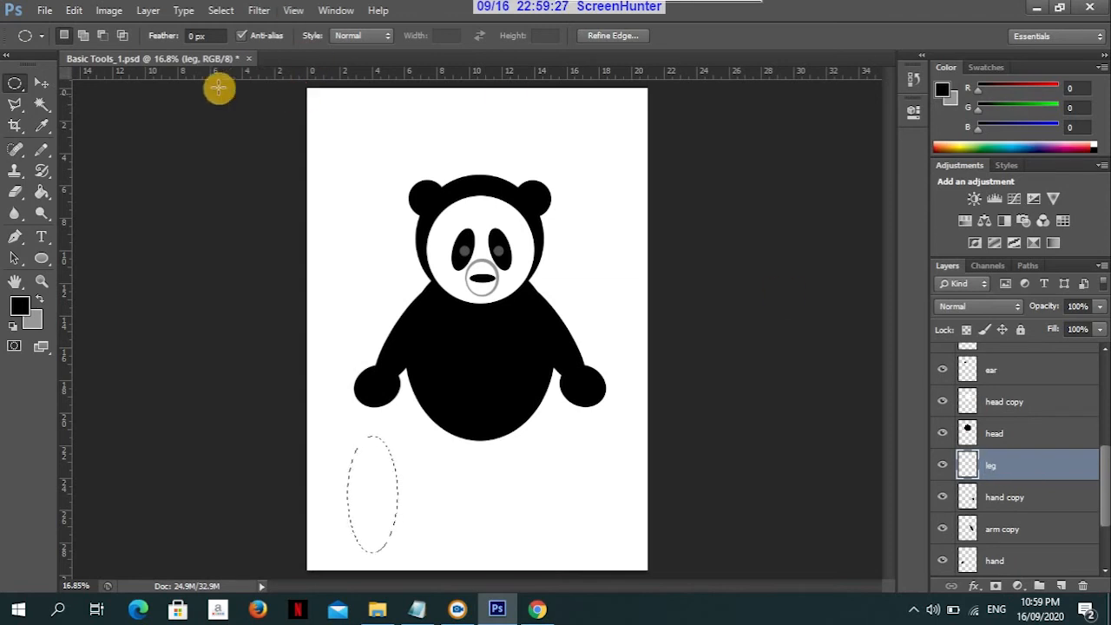
Fill the leg selection with black, deselect it, and move the leg up to just beneath the left hand
left_click(40, 196)
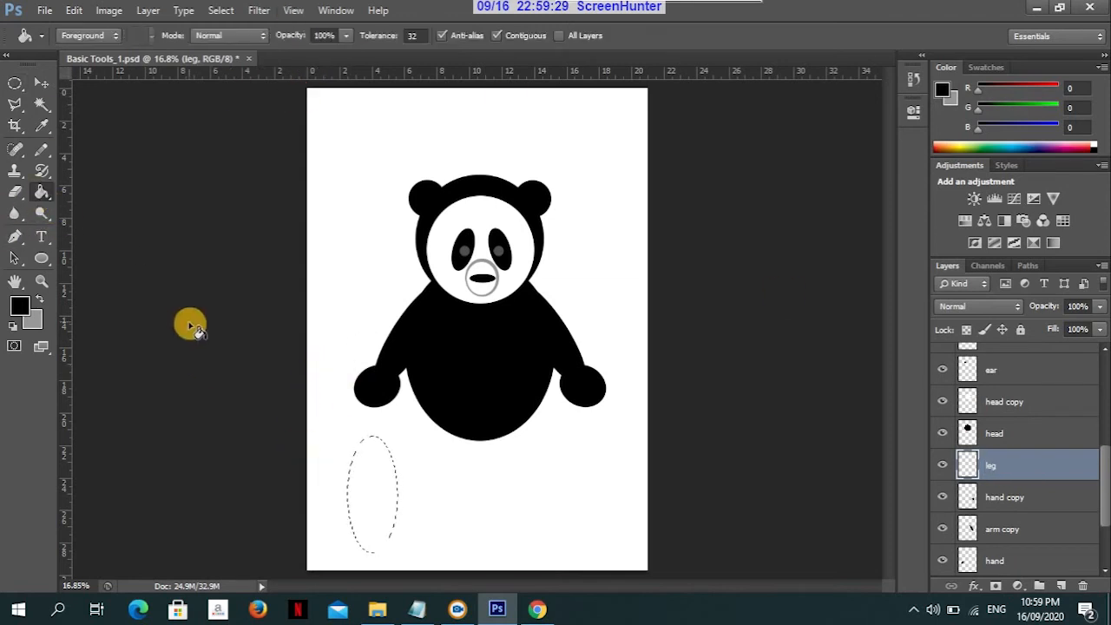
left_click(359, 493)
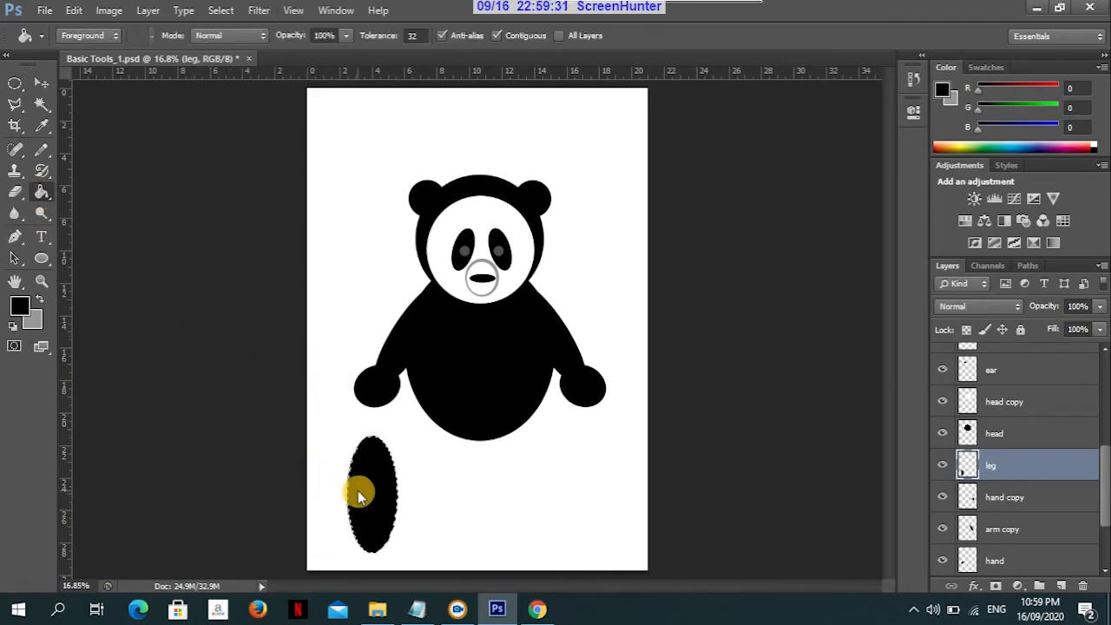
left_click(39, 84)
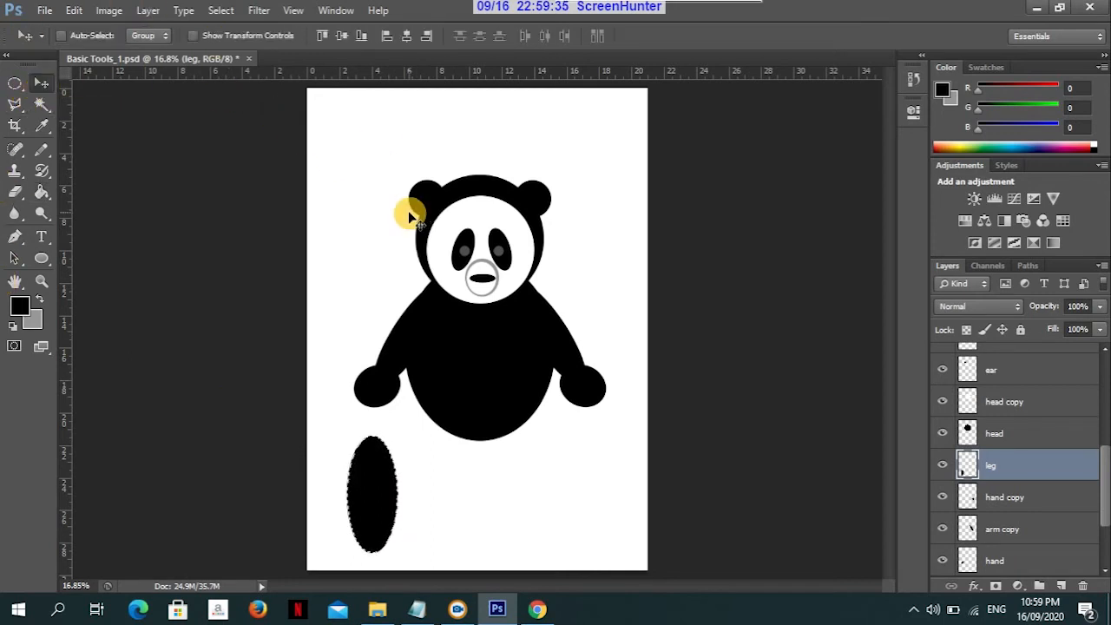
key("ctrl+d")
left_click_drag(368, 492, 393, 459)
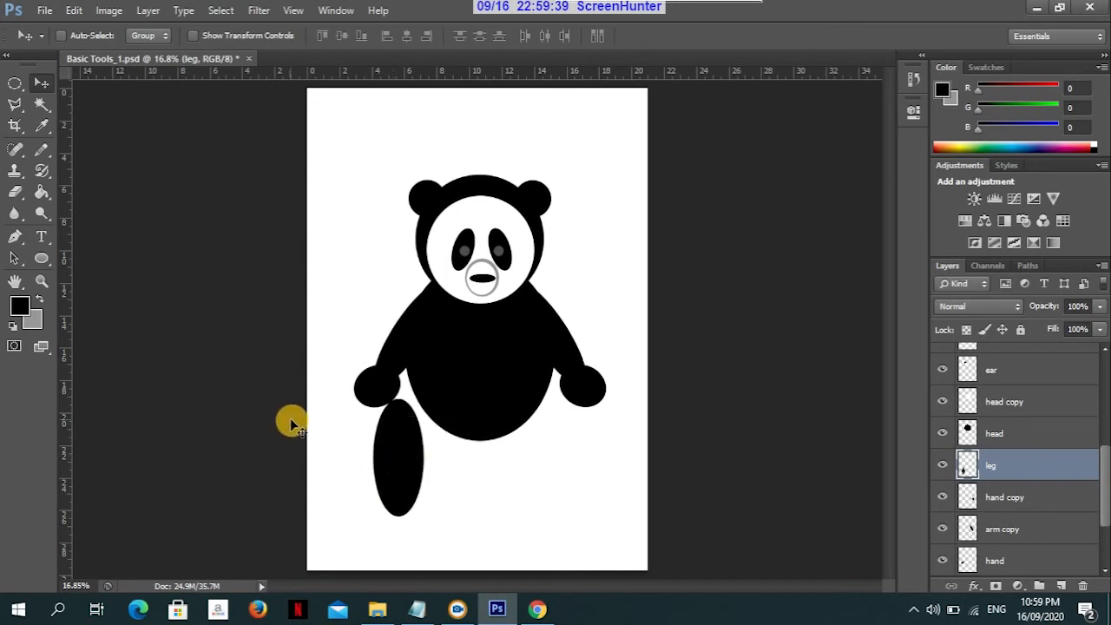
Rotate the leg by about 32° clockwise, move it to overlap the body's lower left side, and apply the transformation
left_click(74, 9)
mouse_move(173, 315)
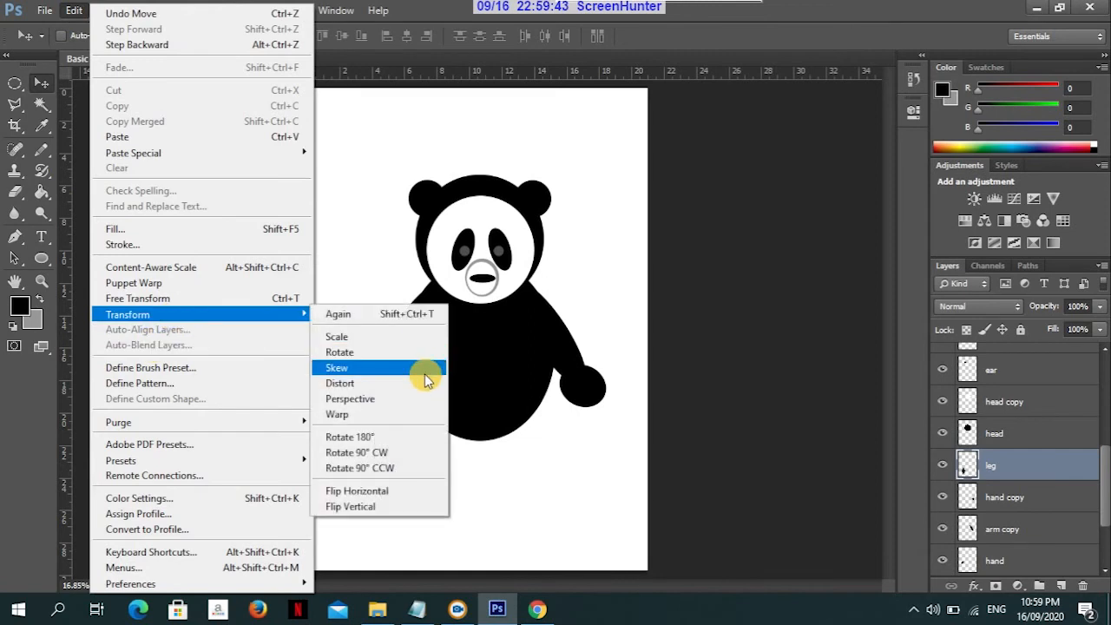
left_click(430, 354)
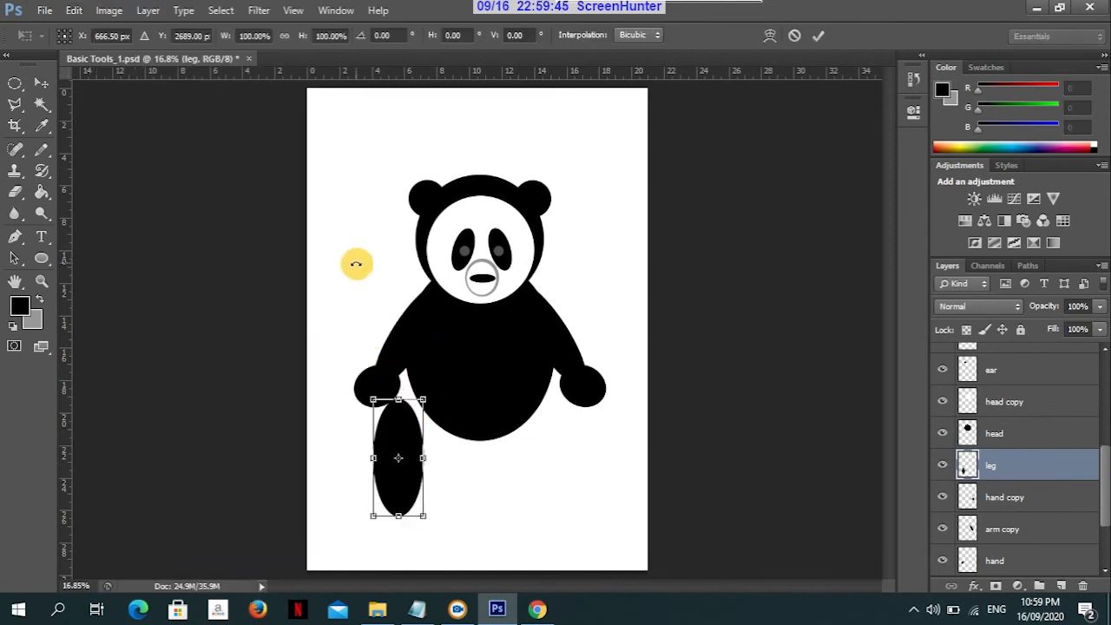
left_click_drag(424, 401, 468, 395)
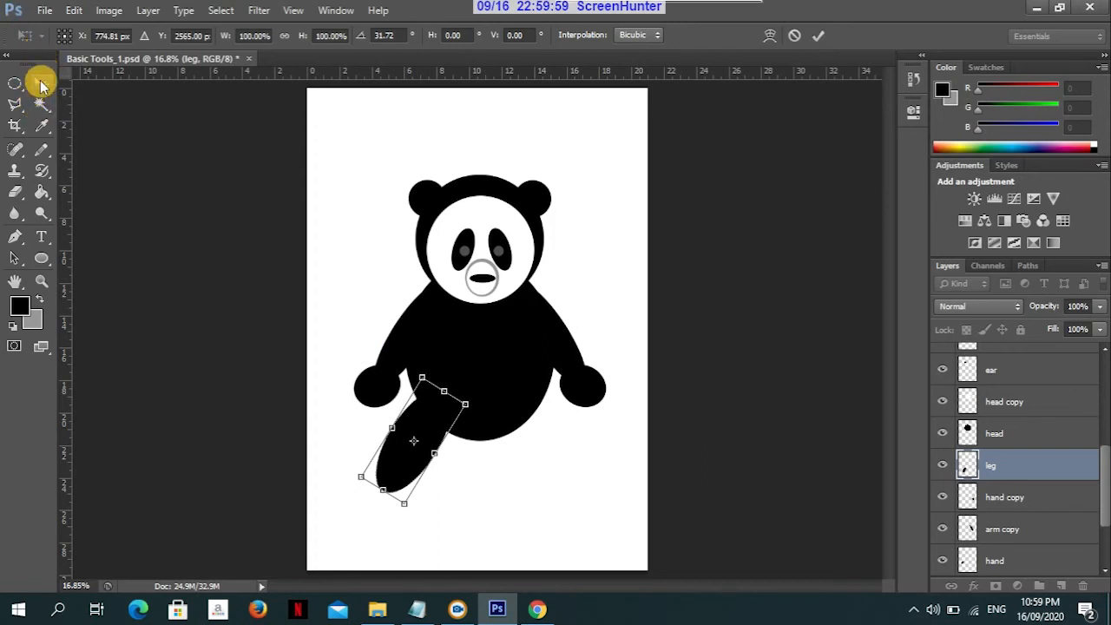
left_click(41, 83)
left_click(467, 242)
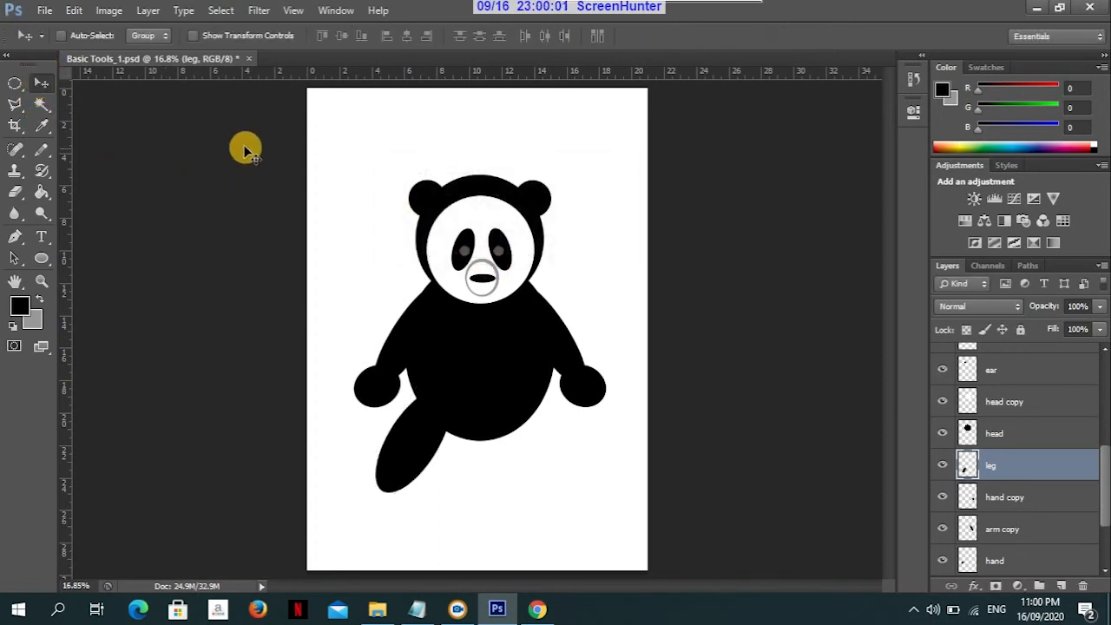
Draw an elliptical selection over the leg's lower end, fill it with black on a new layer named foot, and deselect it
left_click(15, 84)
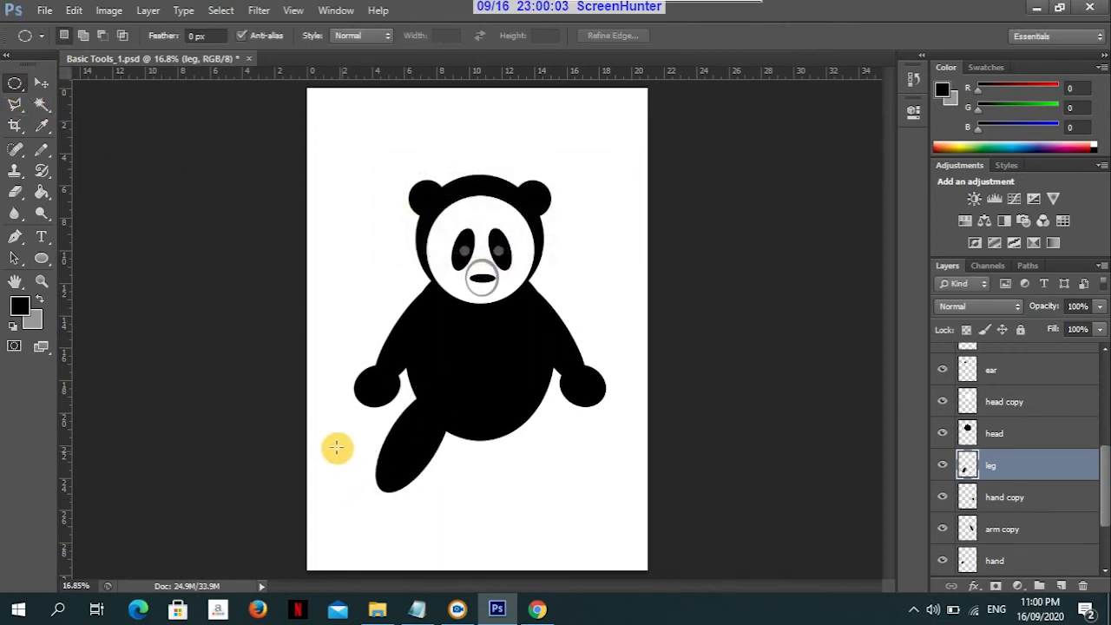
left_click_drag(362, 434, 411, 497)
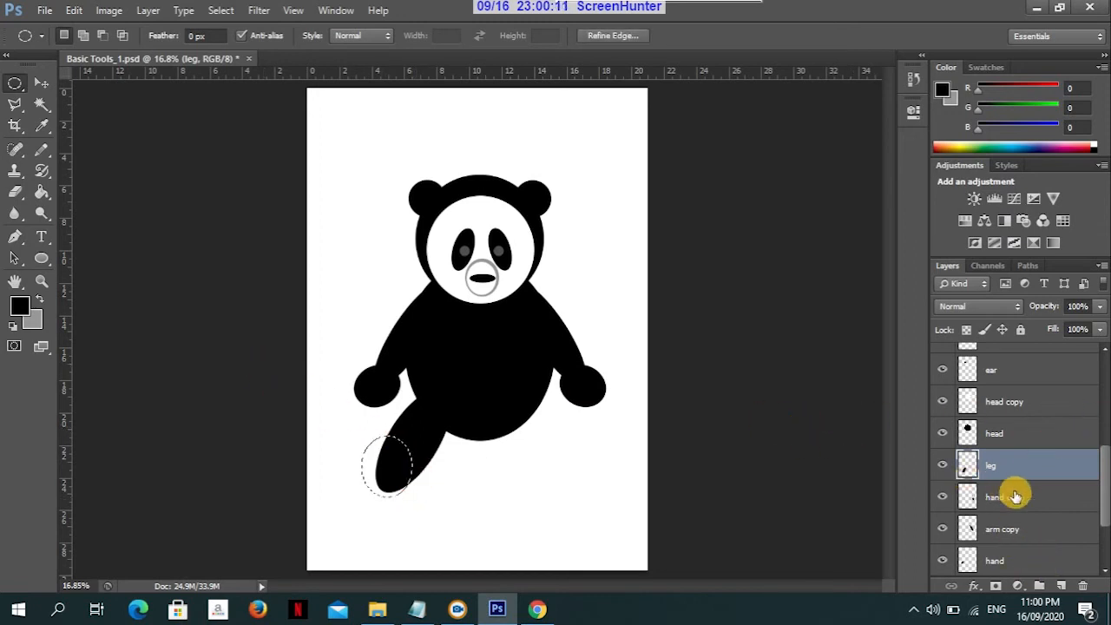
left_click(1063, 588)
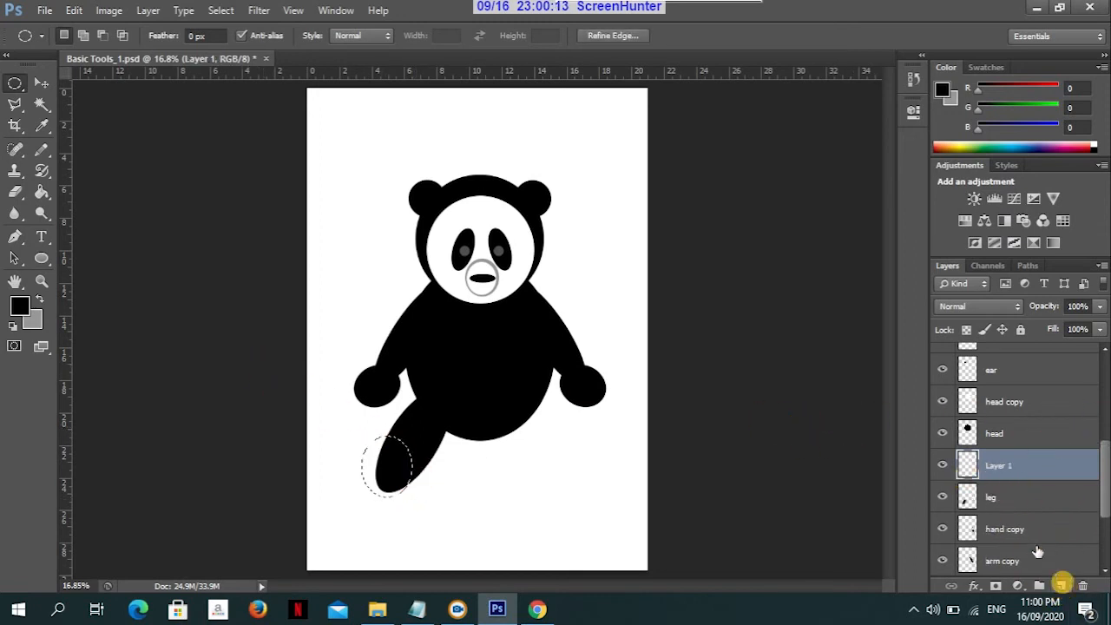
left_click(996, 466)
type("foot")
key("Return")
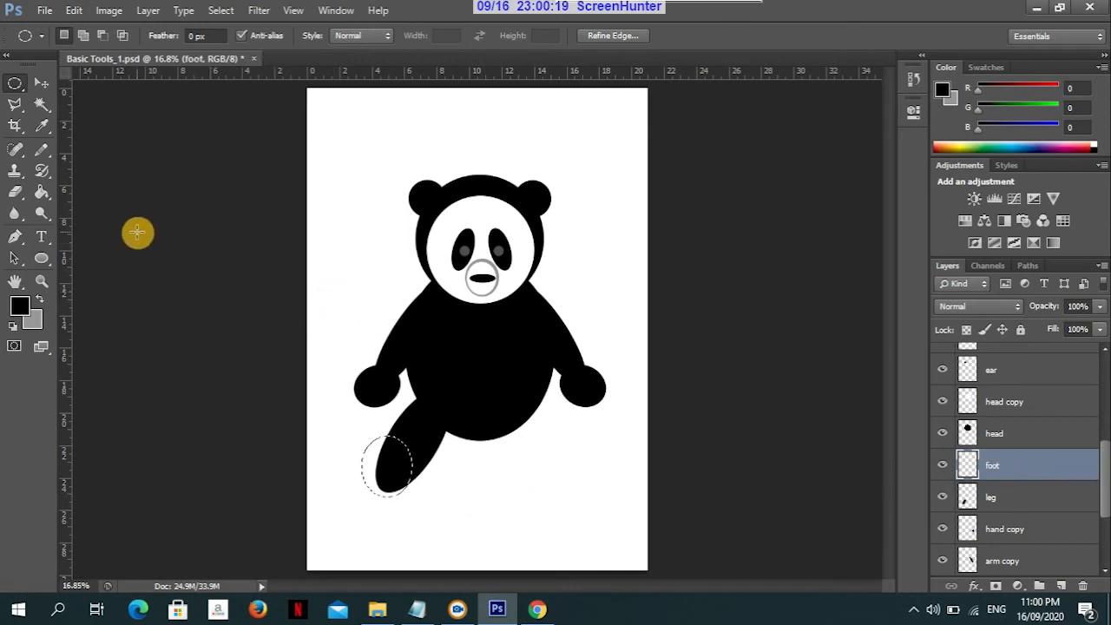
left_click(41, 193)
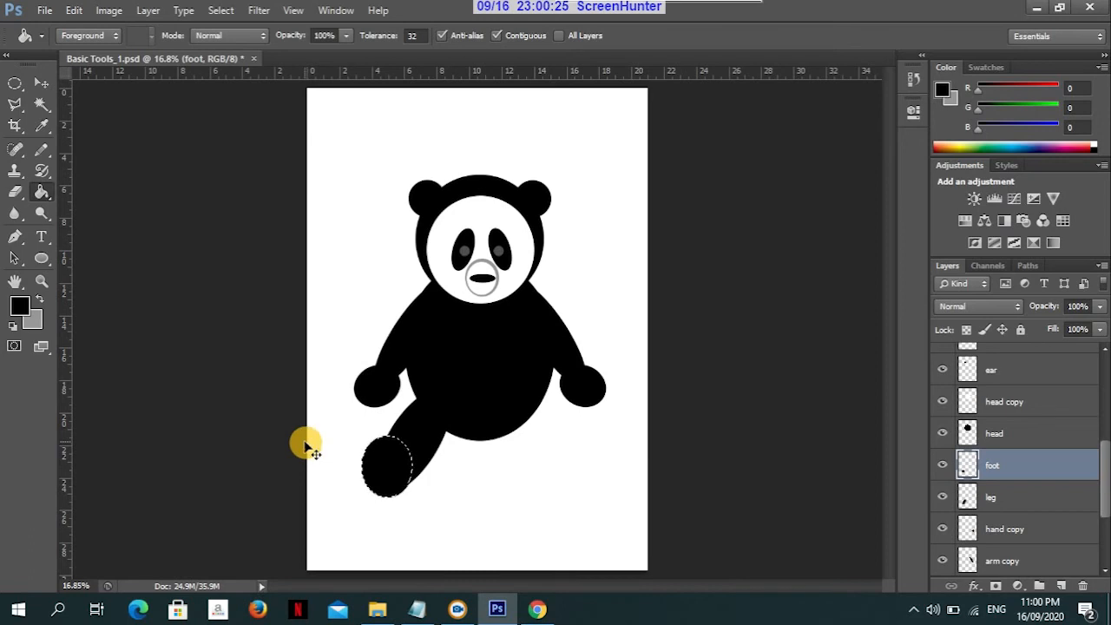
key("ctrl+d")
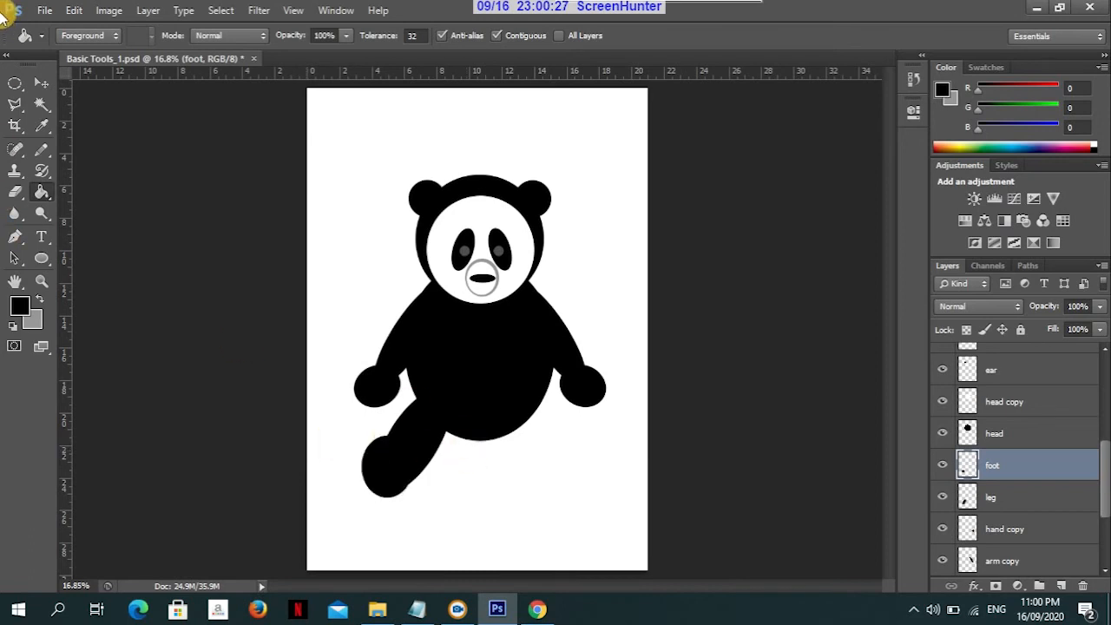
Scale the foot layer to about 122% width and 121% height using temporary transform controls
left_click(41, 82)
left_click(192, 35)
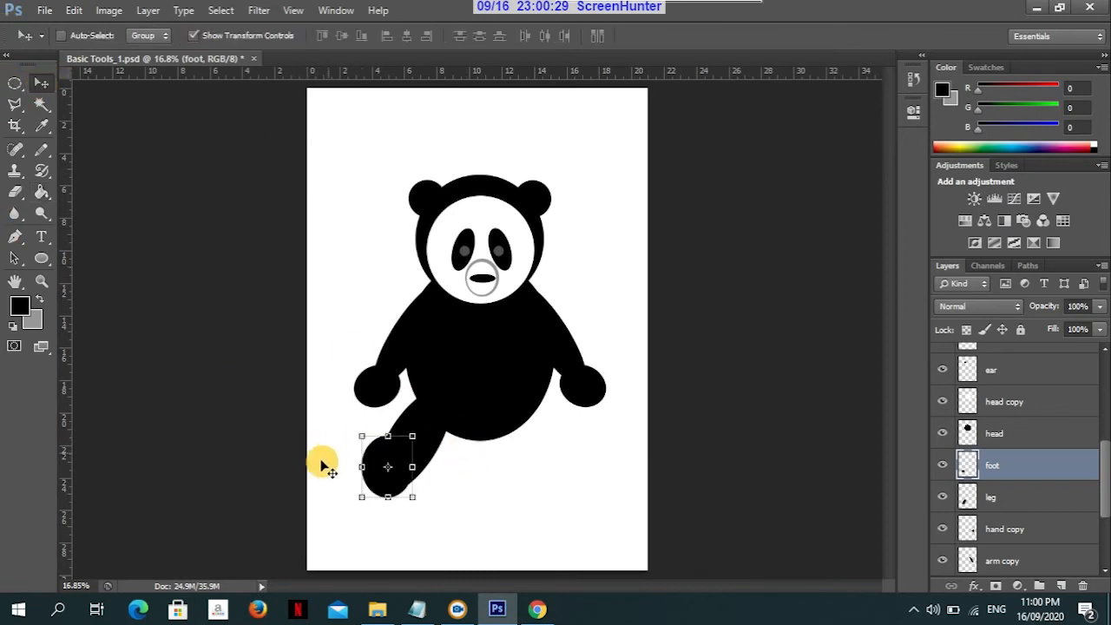
left_click_drag(363, 436, 350, 423)
left_click(41, 83)
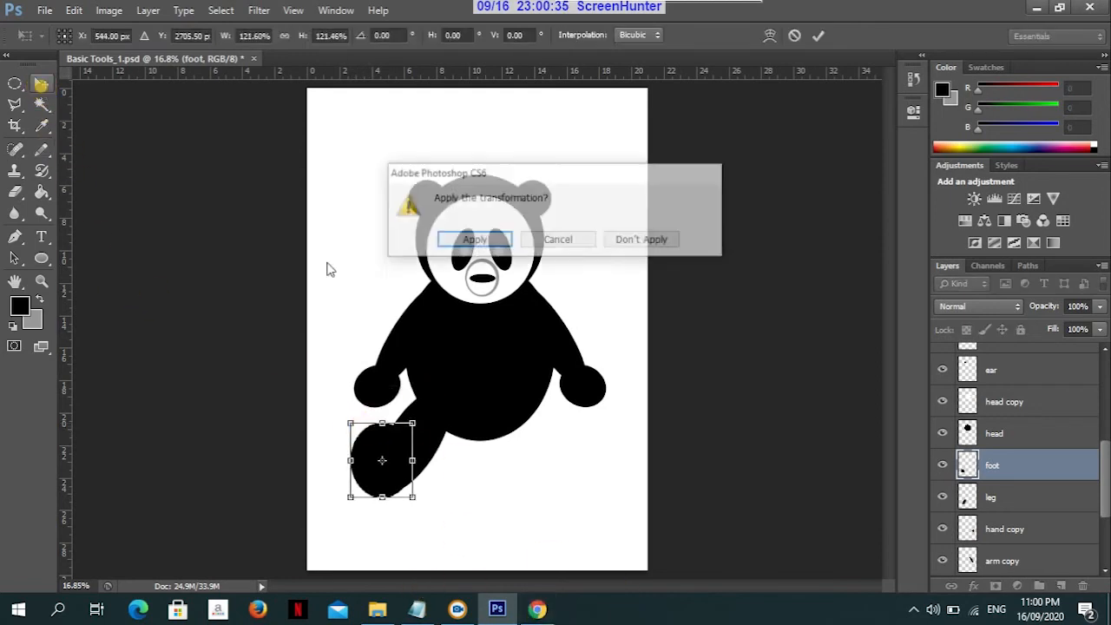
left_click(487, 238)
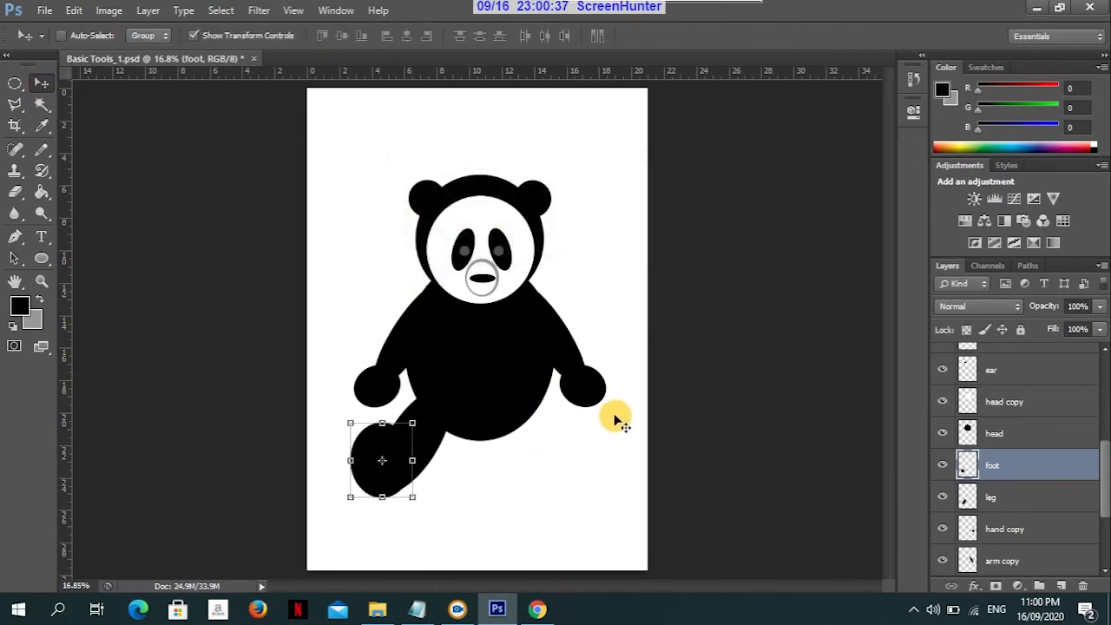
left_click(194, 35)
left_click(589, 461)
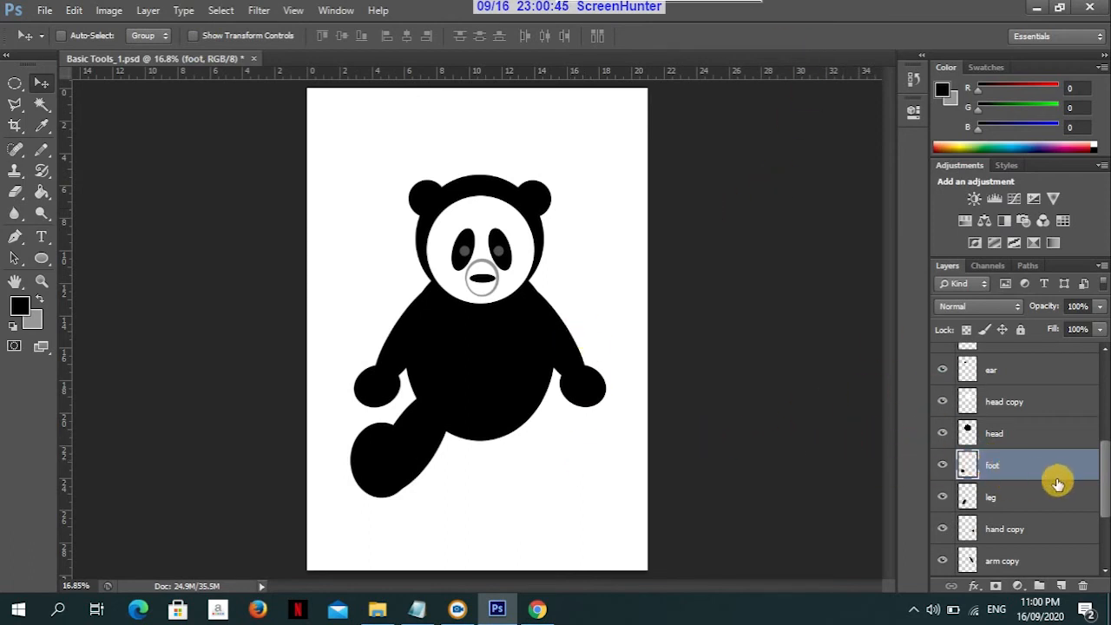
Duplicate the foot and leg layers together within Basic Tools_1.psd
left_click(1016, 496, "shift")
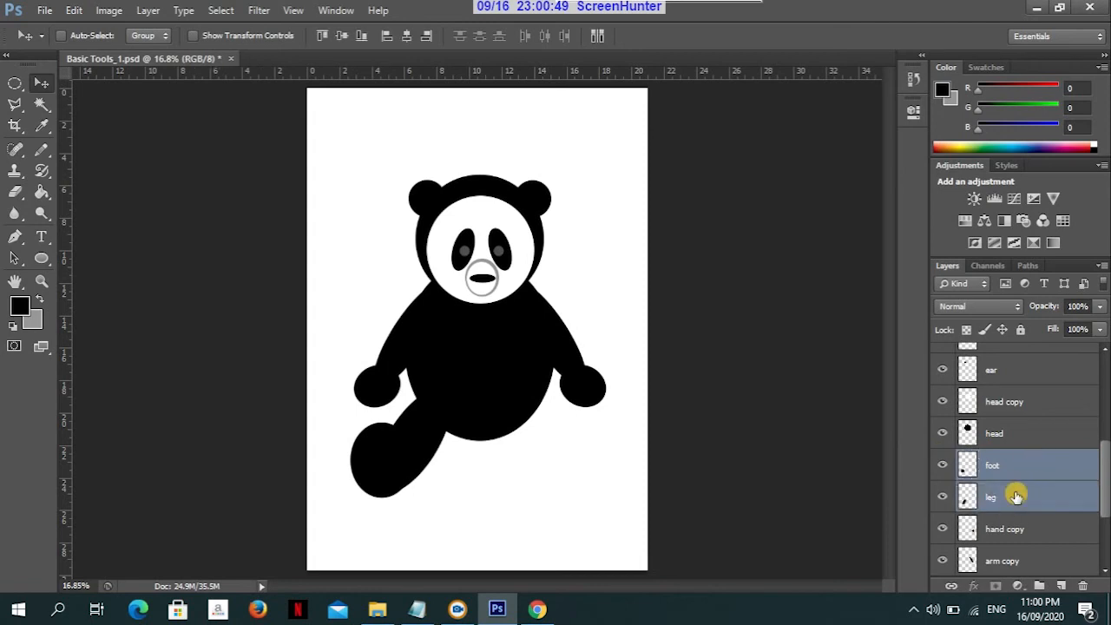
right_click(1042, 470)
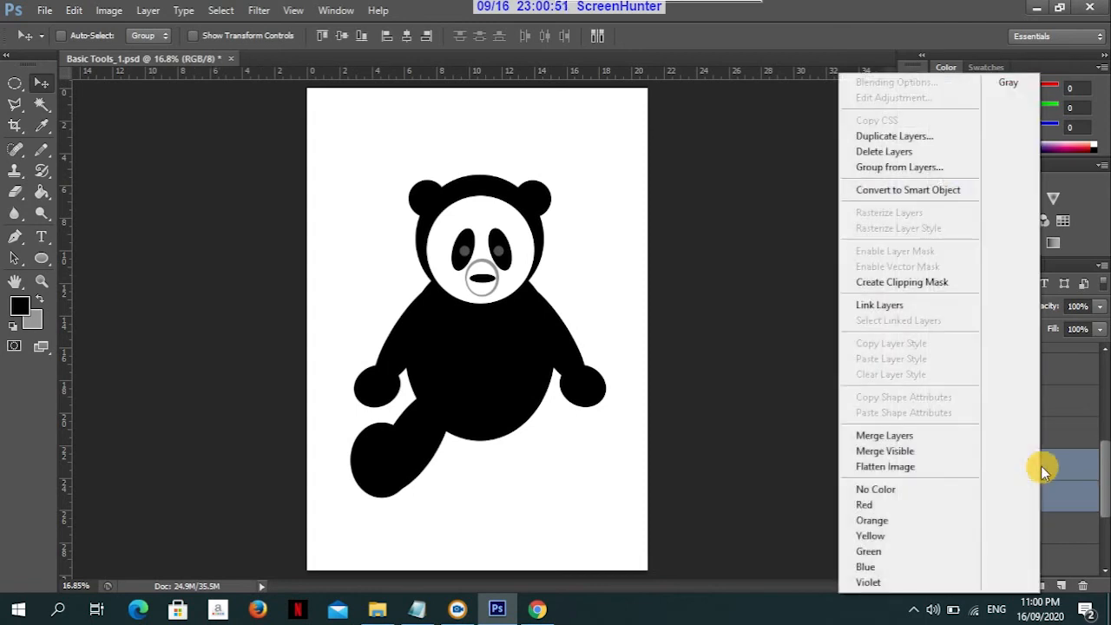
left_click(927, 138)
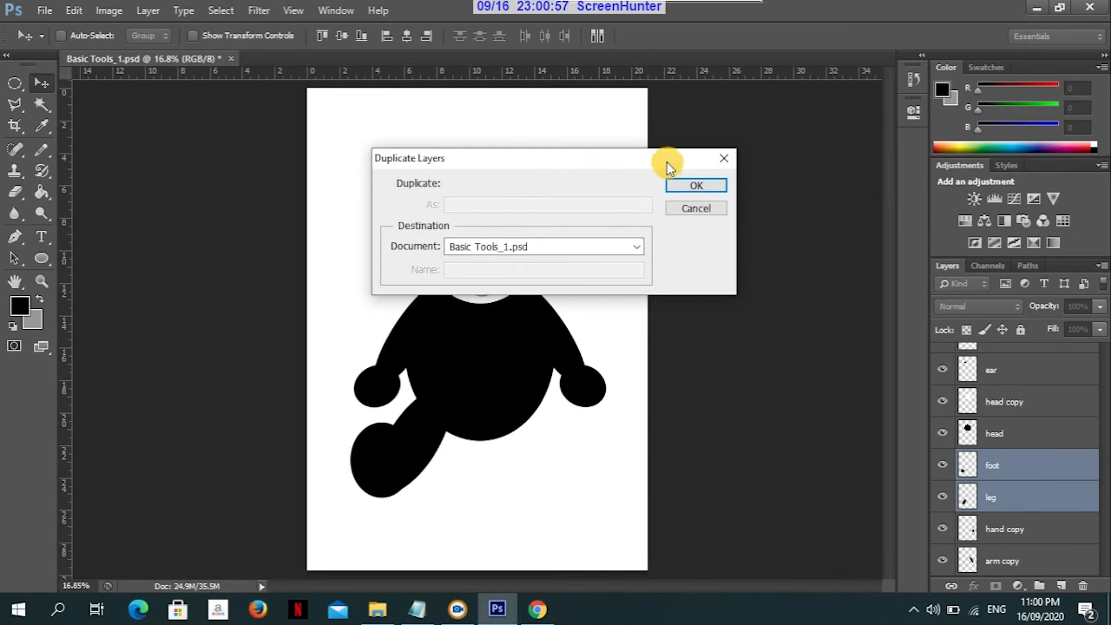
left_click(695, 188)
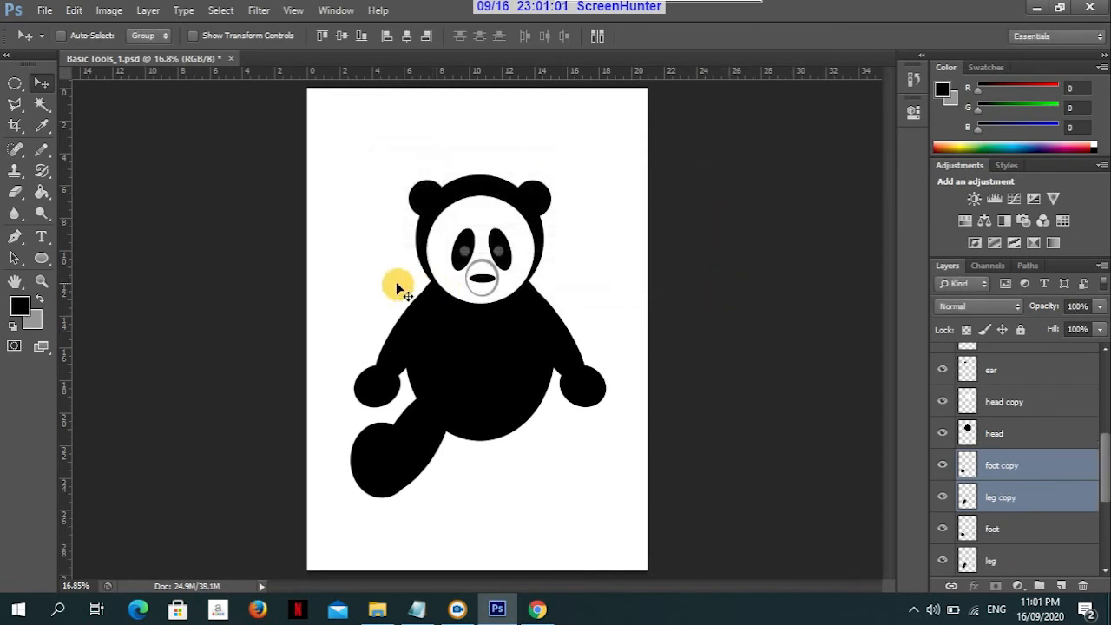
Flip the foot copy and leg copy layers horizontally
left_click(74, 11)
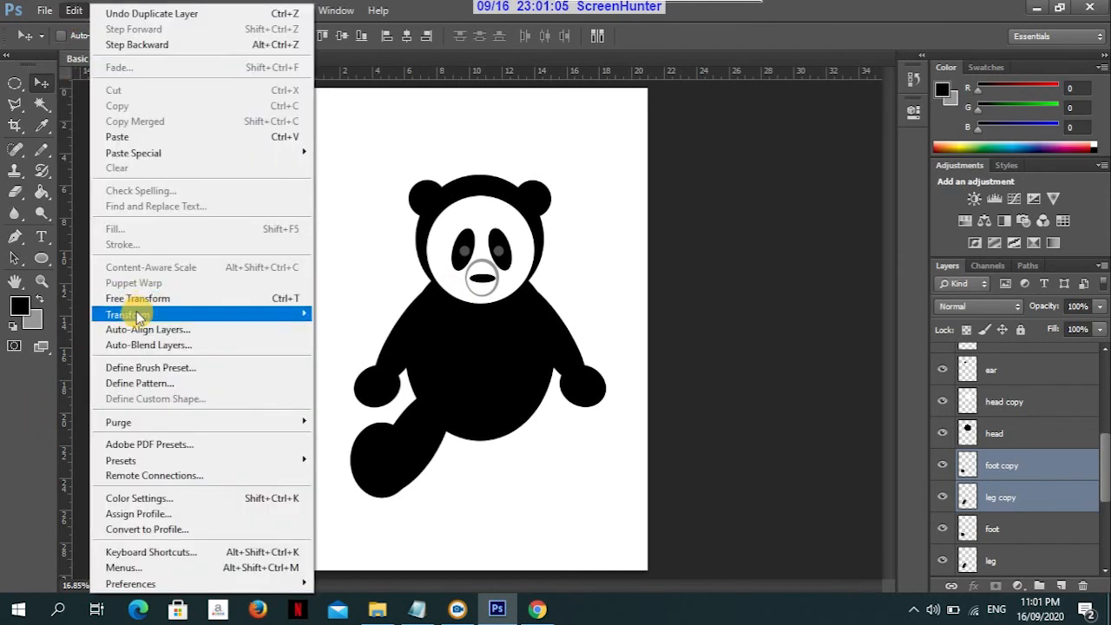
mouse_move(154, 320)
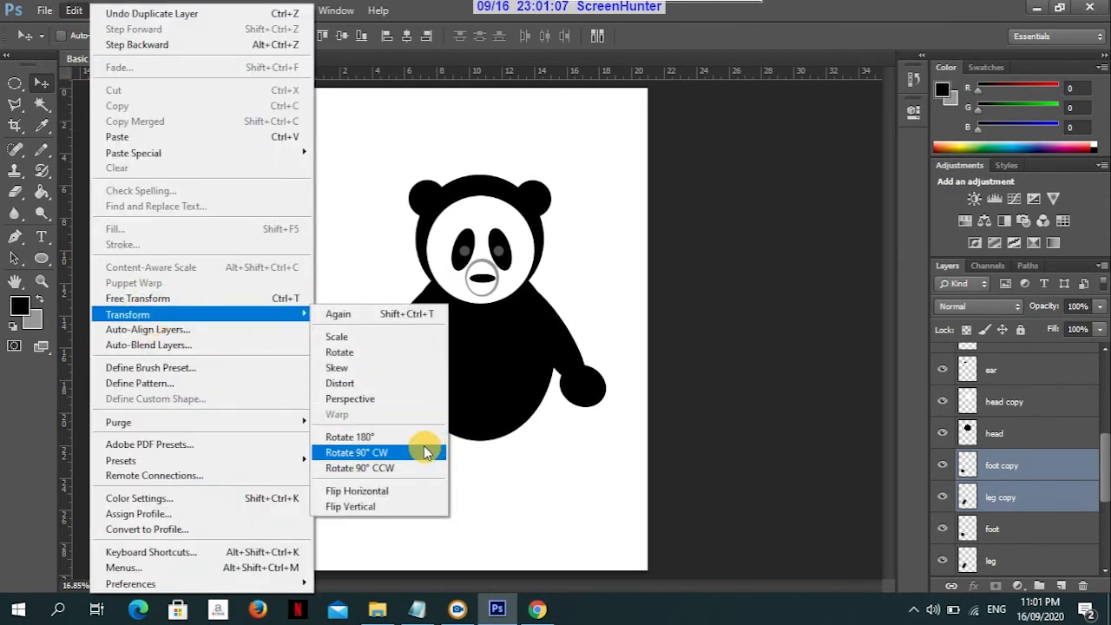
left_click(385, 491)
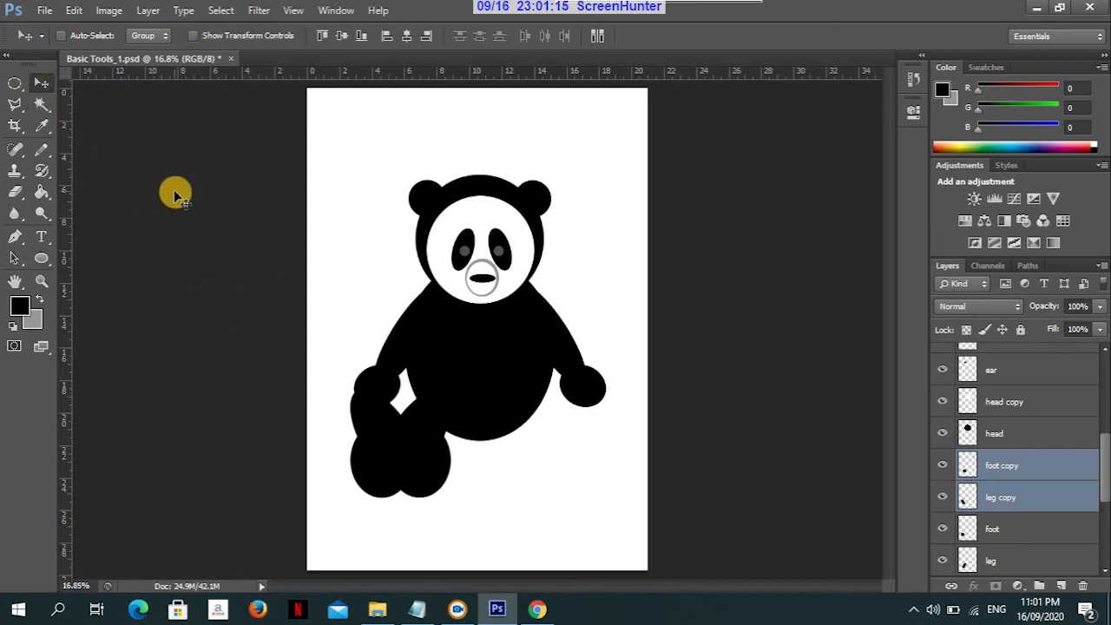
Move the flipped foot and leg copies horizontally across the body until the leg attaches to its lower right side
key("shift+Right")
key("shift+Right")
key("shift+Right")
key("shift+Right")
key("shift+Right")
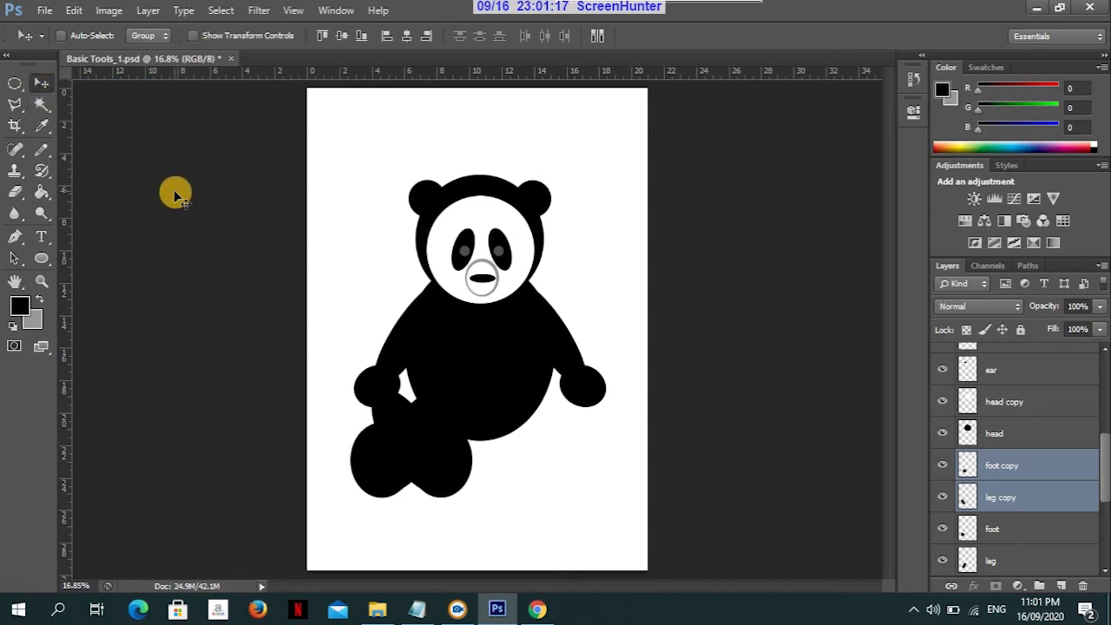
key("shift+Right")
key("shift+Right")
key("shift+Right")
key("shift+Right")
key("shift+Right")
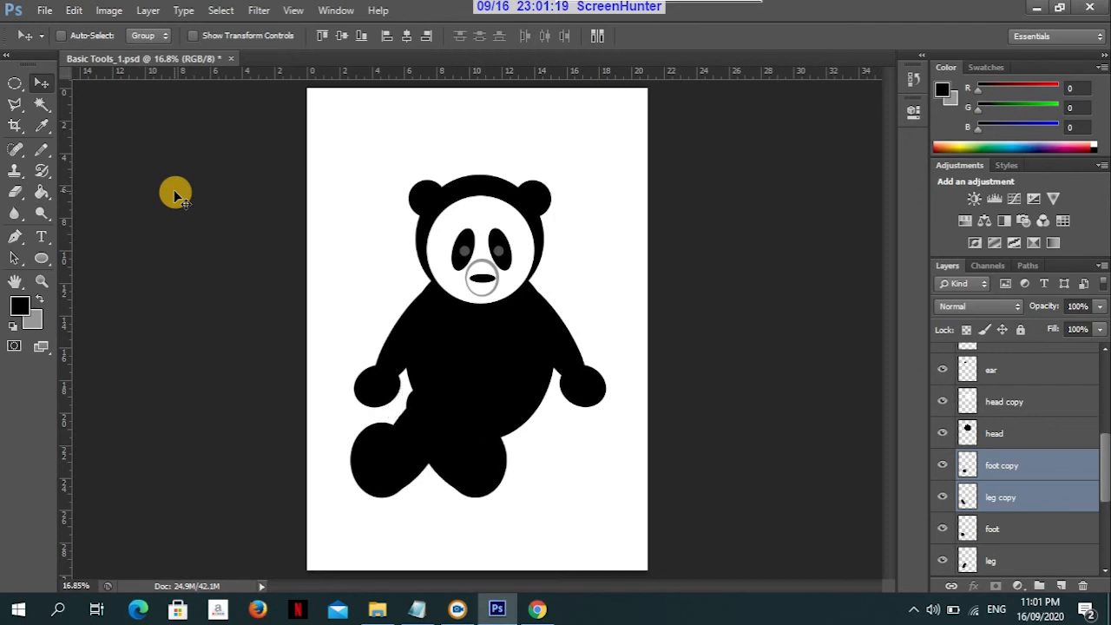
key("shift+Right")
key("shift+Right")
key("shift+Right")
key("shift+Right")
key("shift+Right")
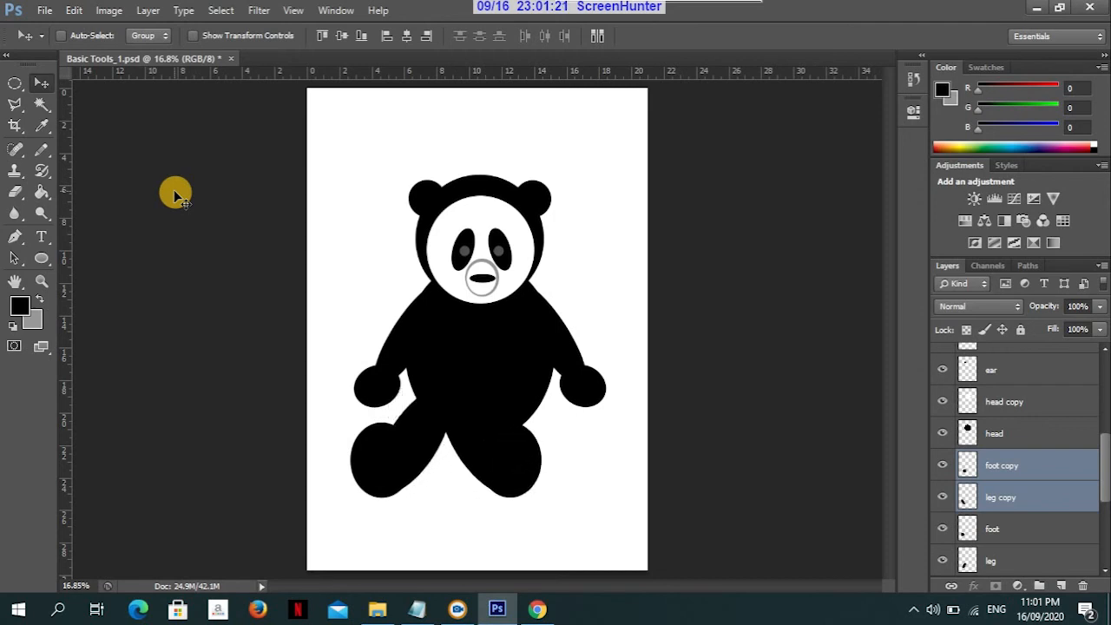
key("shift+Right")
key("shift+Right")
key("shift+Right")
key("shift+Right")
key("shift+Right")
key("shift+Right")
key("shift+Right")
key("shift+Right")
key("shift+Right")
key("shift+Right")
key("shift+Right")
key("shift+Right")
key("shift+Right")
key("shift+Right")
key("shift+Right")
key("shift+Right")
key("shift+Right")
key("shift+Right")
key("shift+Right")
key("shift+Right")
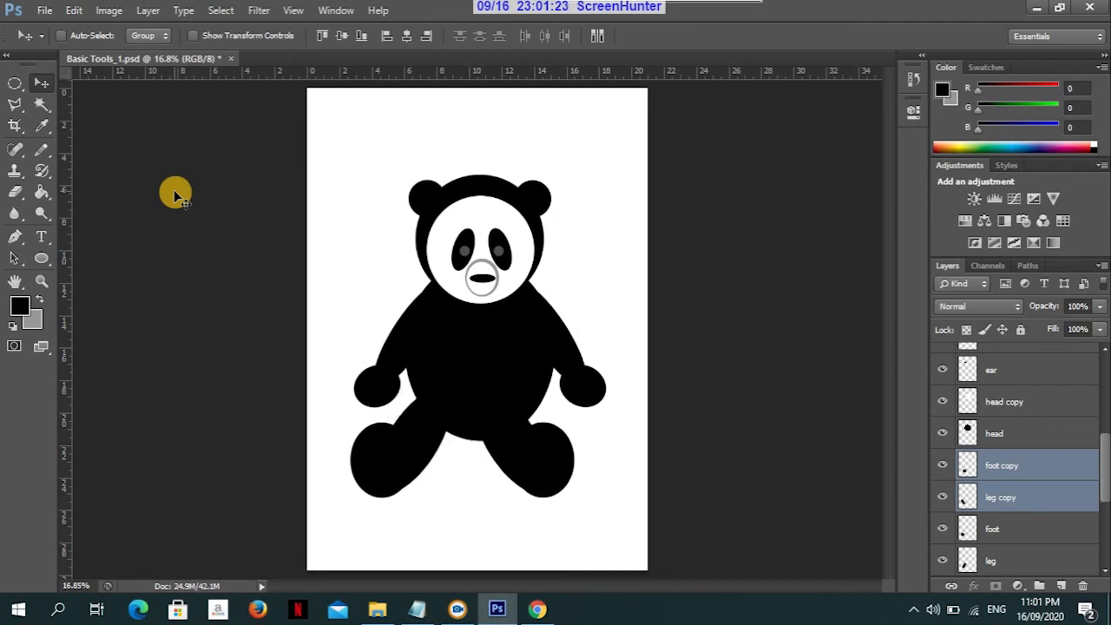
key("shift+Right")
key("shift+Right")
key("shift+Right")
key("shift+Right")
key("shift+Right")
key("shift+Right")
key("shift+Right")
key("shift+Right")
key("shift+Right")
key("shift+Right")
key("shift+Right")
key("shift+Right")
key("shift+Right")
key("shift+Right")
key("shift+Right")
key("shift+Right")
key("shift+Right")
key("shift+Right")
key("shift+Right")
key("shift+Right")
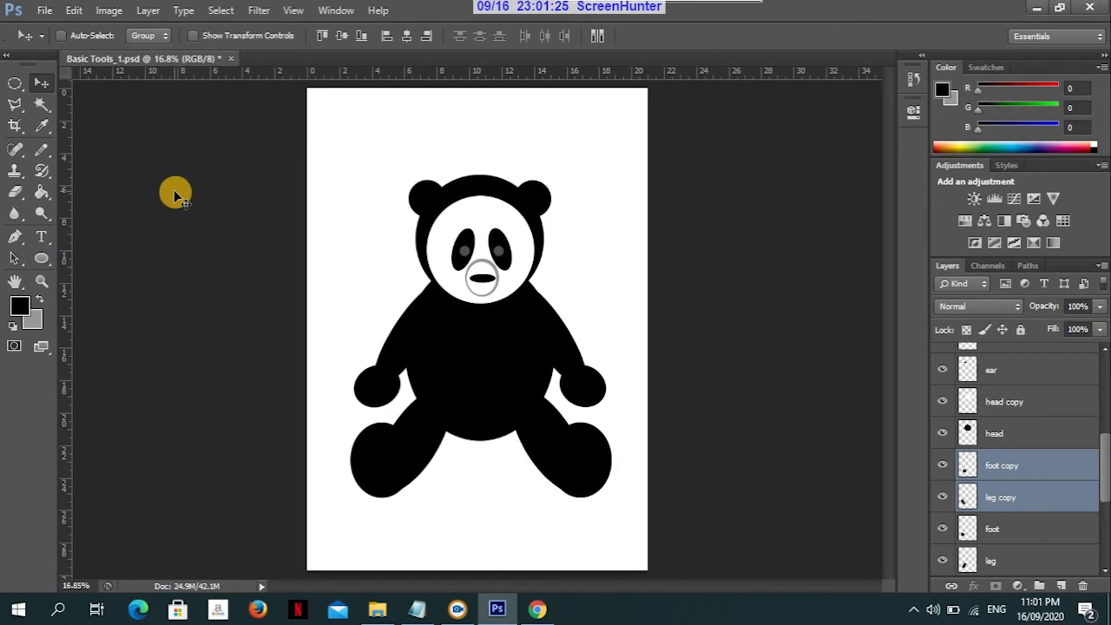
key("shift+Right")
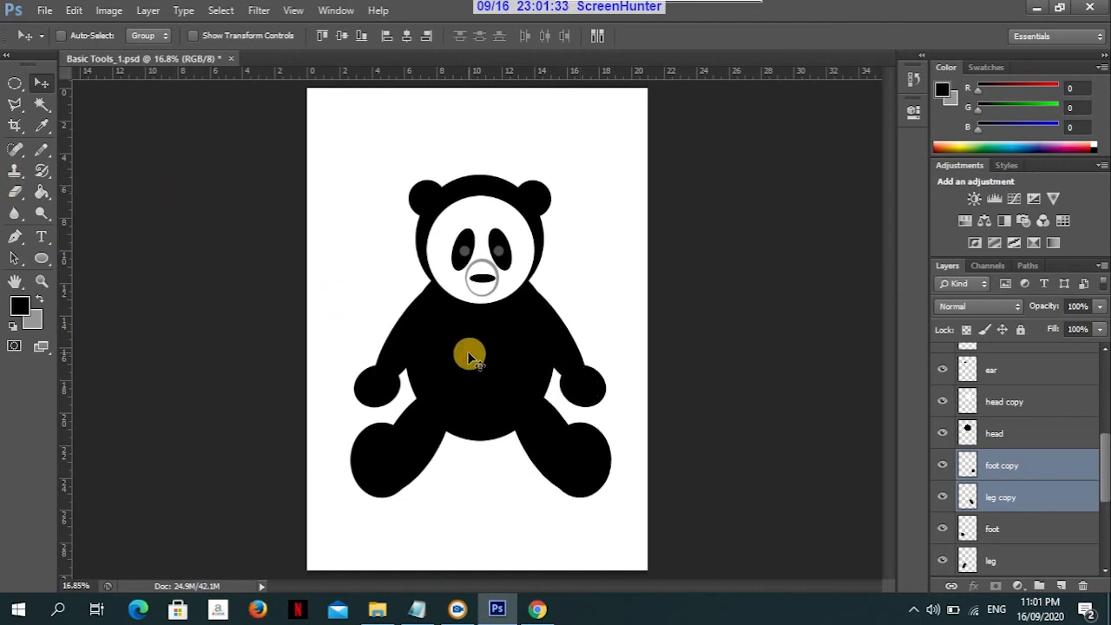
Nudge the foot and leg copies slightly left, closer to the body's centre
key("shift+Left")
key("shift+Left")
key("shift+Left")
key("shift+Left")
key("shift+Left")
key("shift+Left")
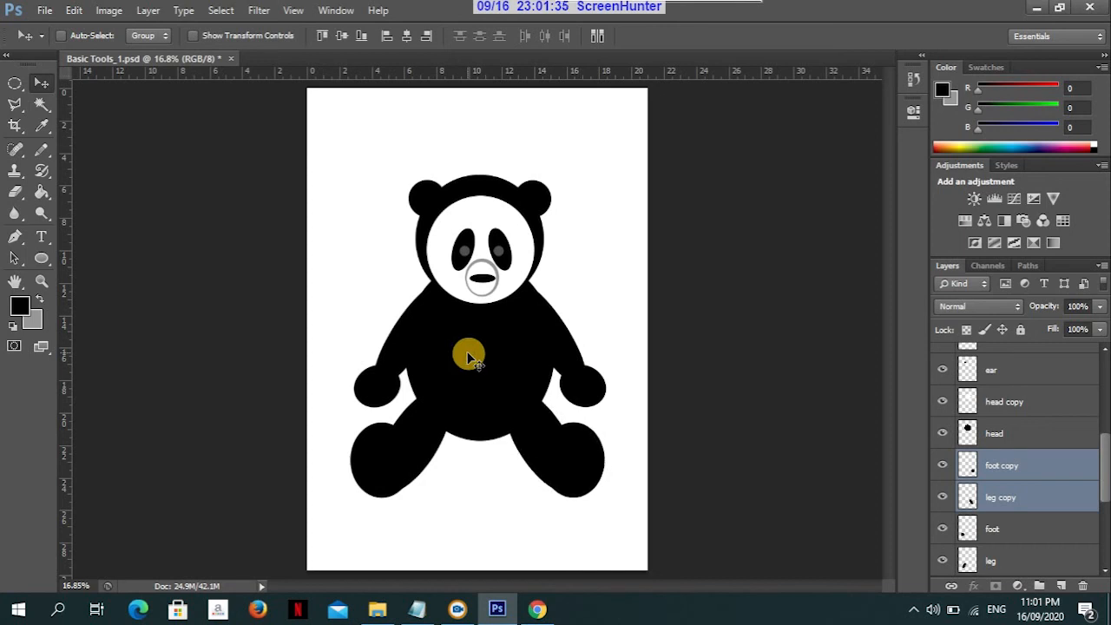
key("shift+Left")
key("shift+Left")
key("shift+Left")
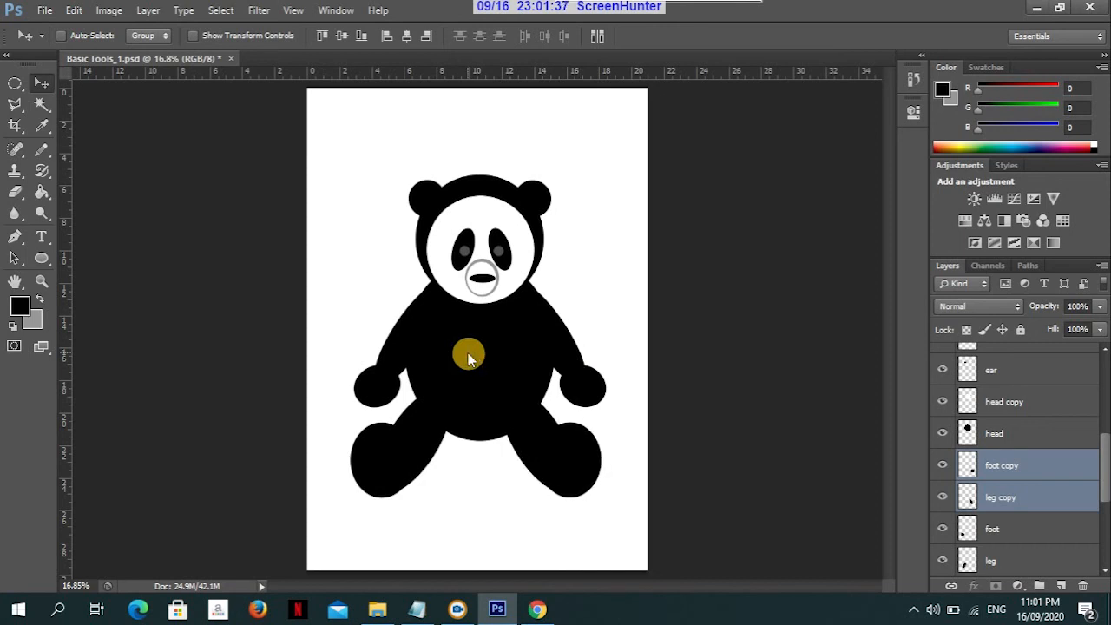
key("shift+Right")
key("shift+Right")
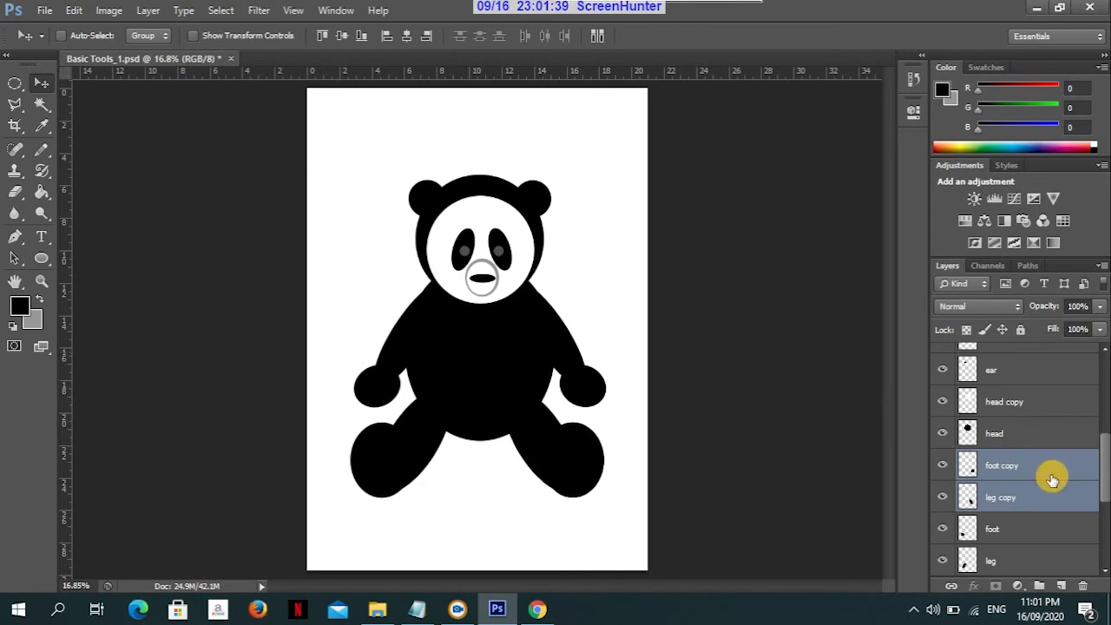
Select the original foot and leg layers together and nudge them right, closer to the body's centre
left_click(1038, 538)
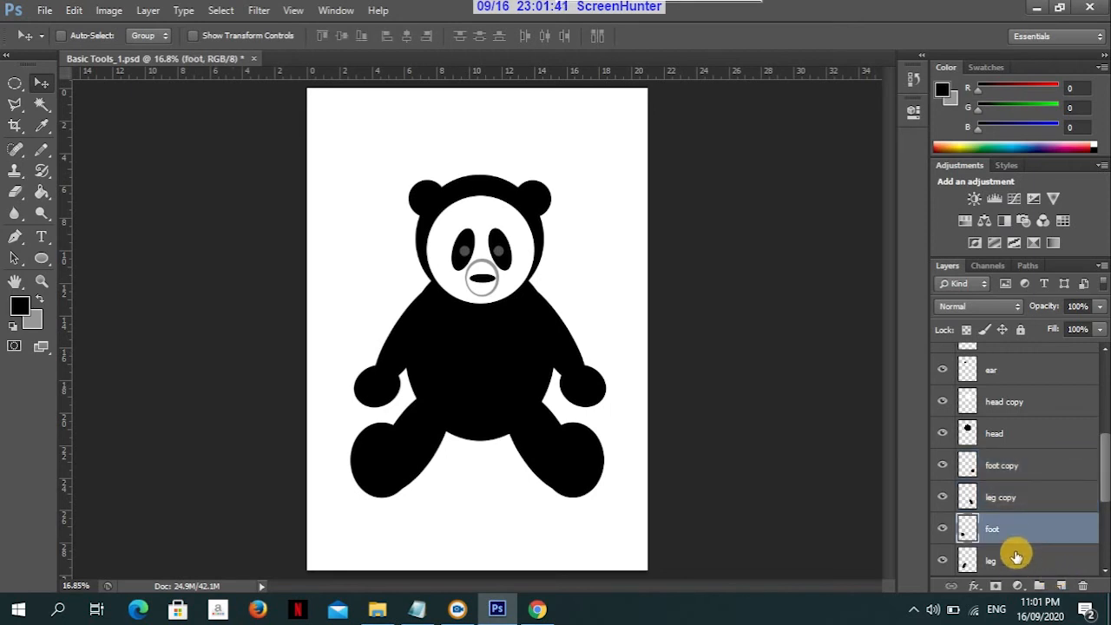
left_click(1019, 554, "shift")
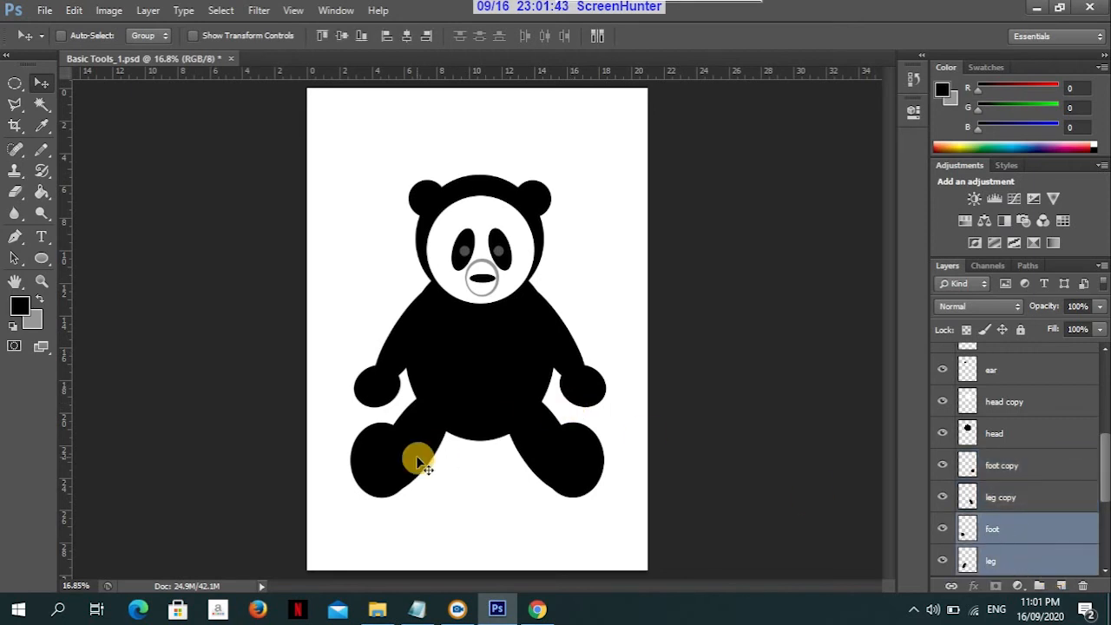
key("shift+Right")
key("shift+Right")
key("shift+Right")
key("shift+Right")
key("shift+Right")
key("shift+Right")
key("shift+Right")
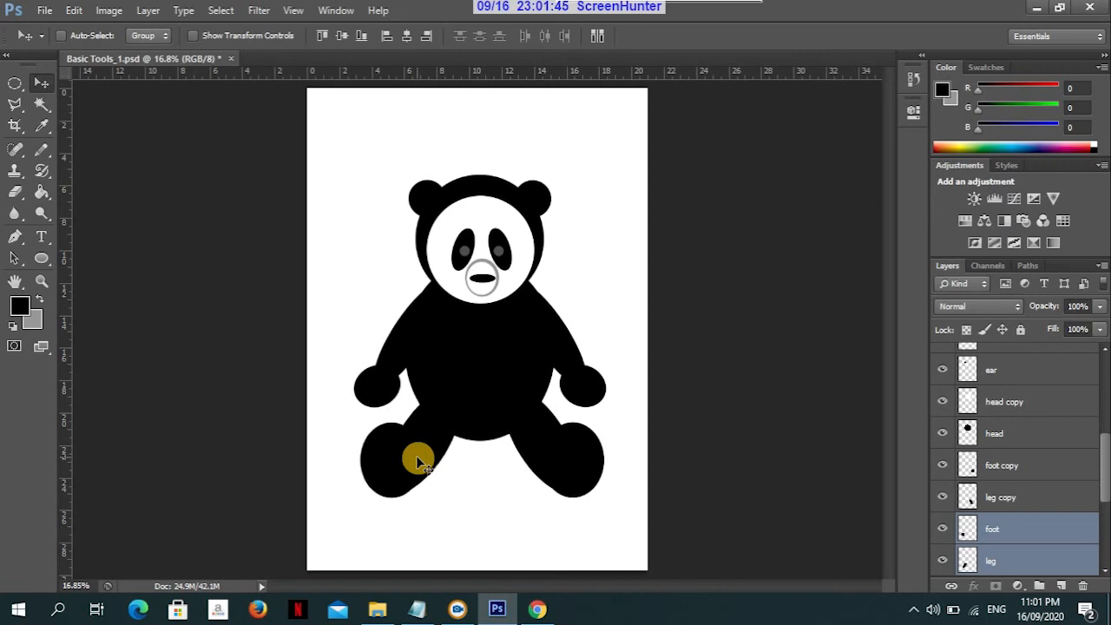
key("shift+Right")
key("shift+Right")
key("shift+Right")
Select the foot copy and leg copy layers together and nudge them slightly up and left to match the opposite leg
left_click(998, 467)
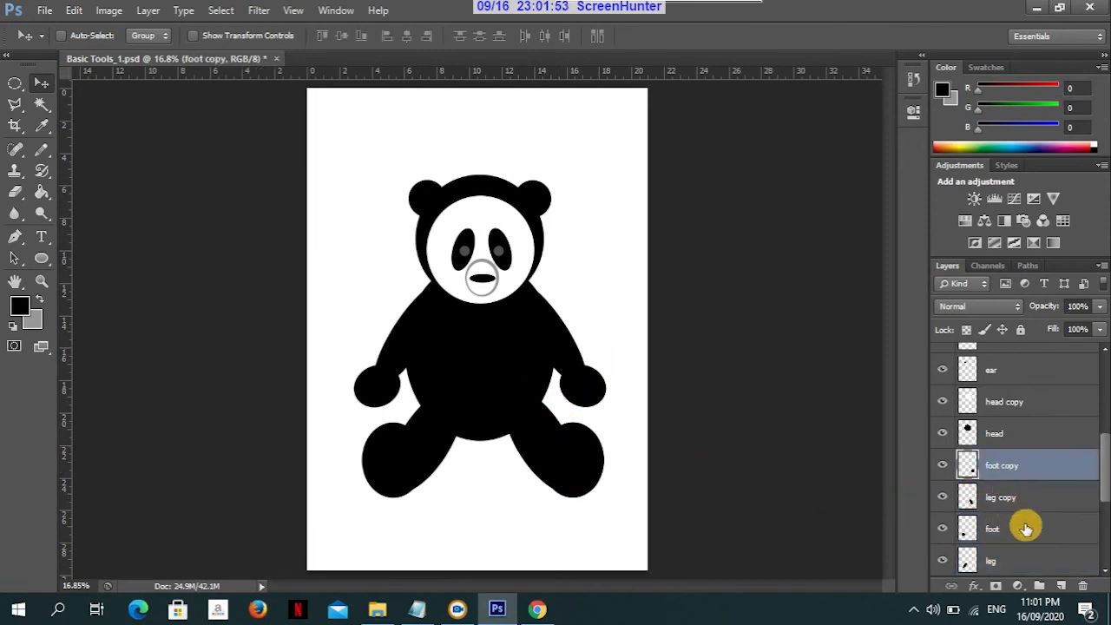
left_click(1011, 498, "ctrl")
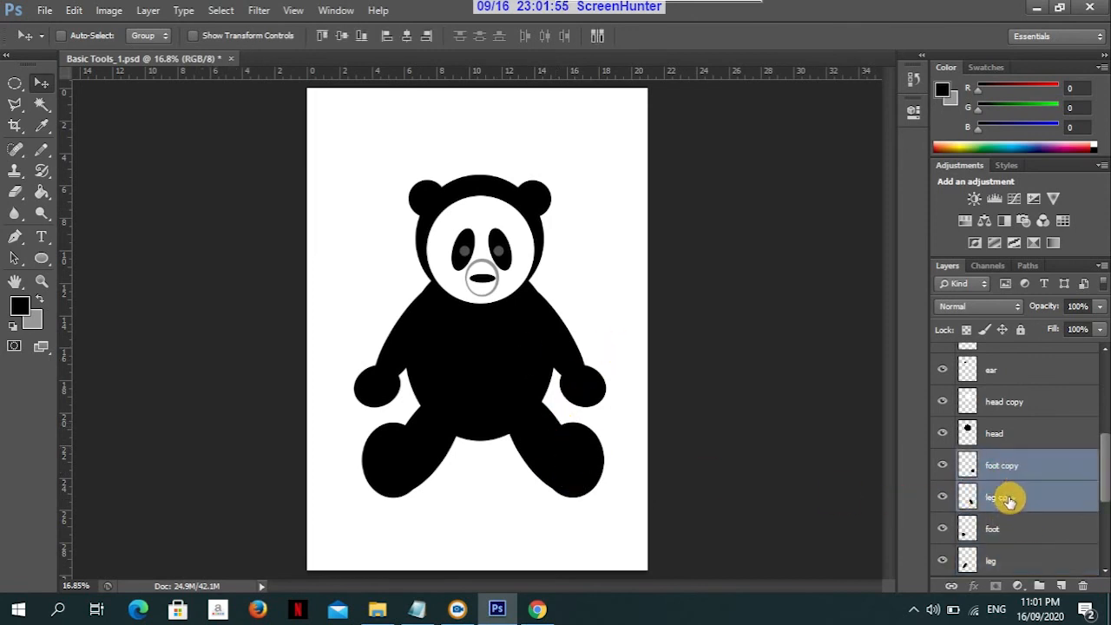
key("shift+Up")
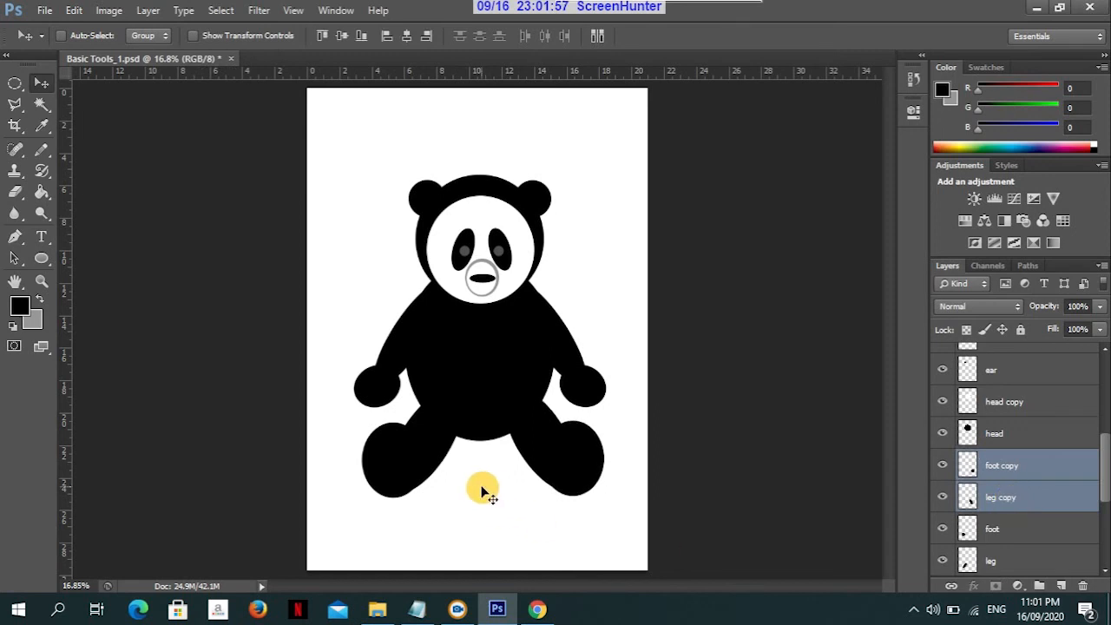
key("shift+Left")
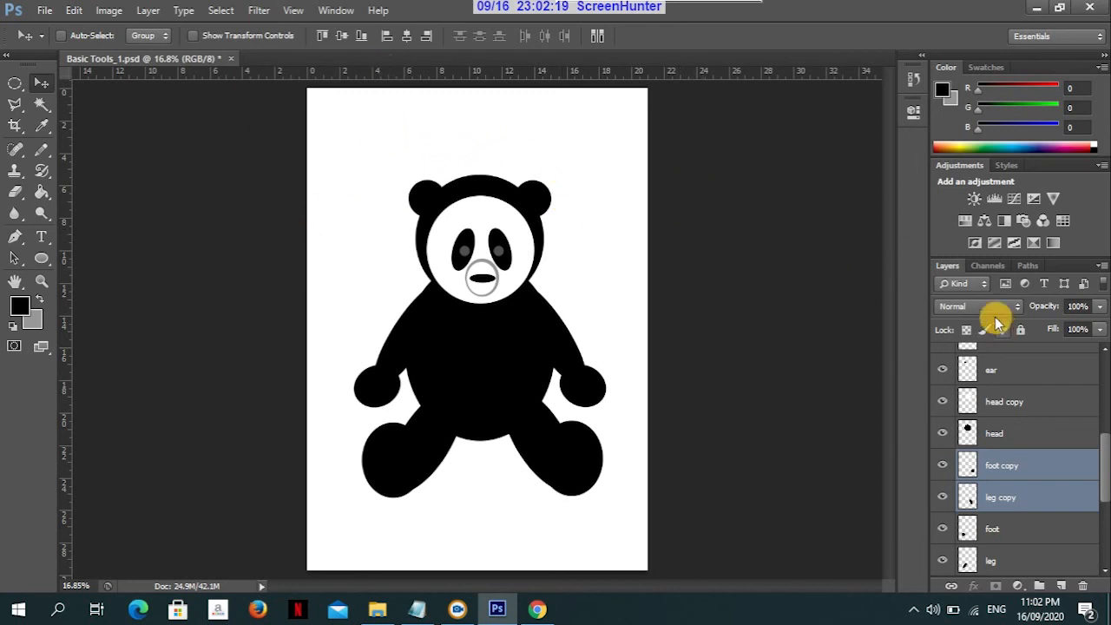
Select all layers from nose2 down to body and shift the whole panda upward and slightly left on the page
left_click_drag(1100, 461, 1101, 373)
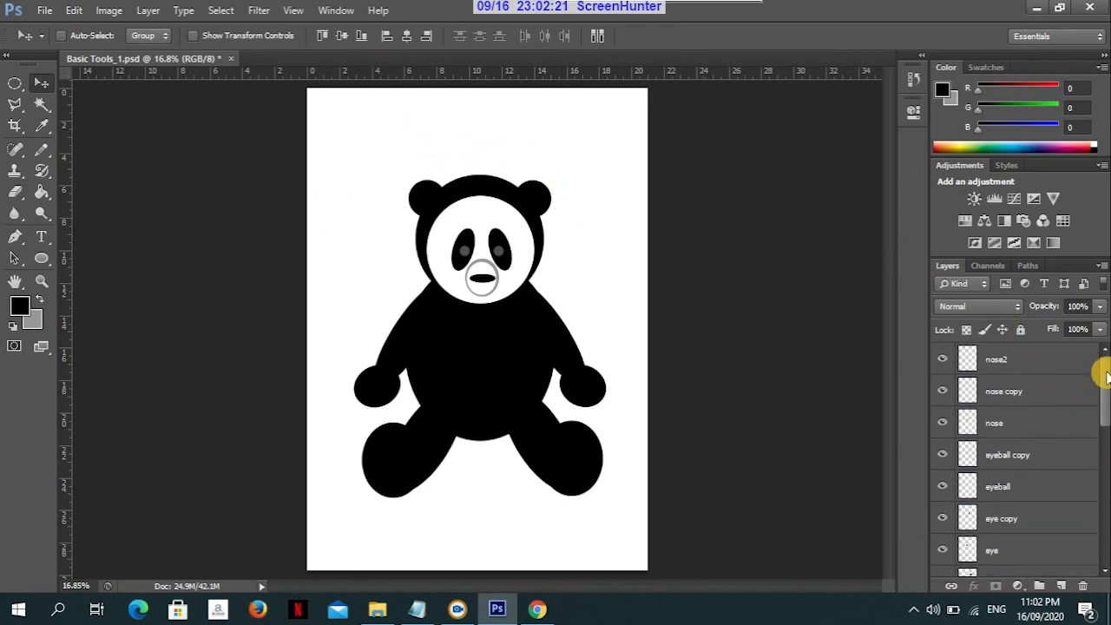
left_click(1030, 363)
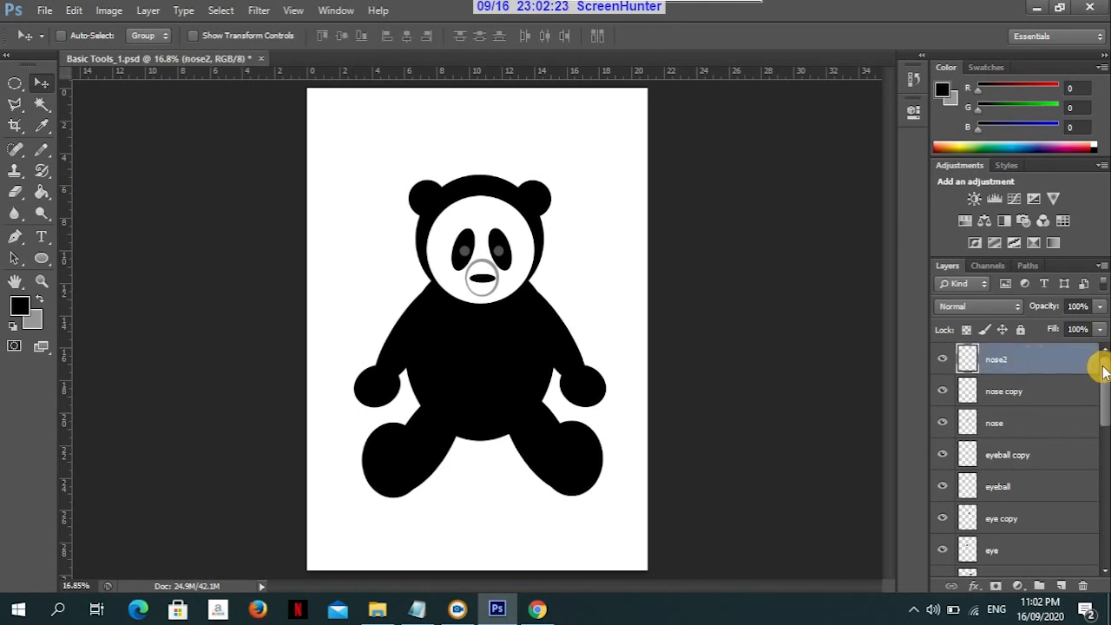
left_click_drag(1105, 369, 1093, 511)
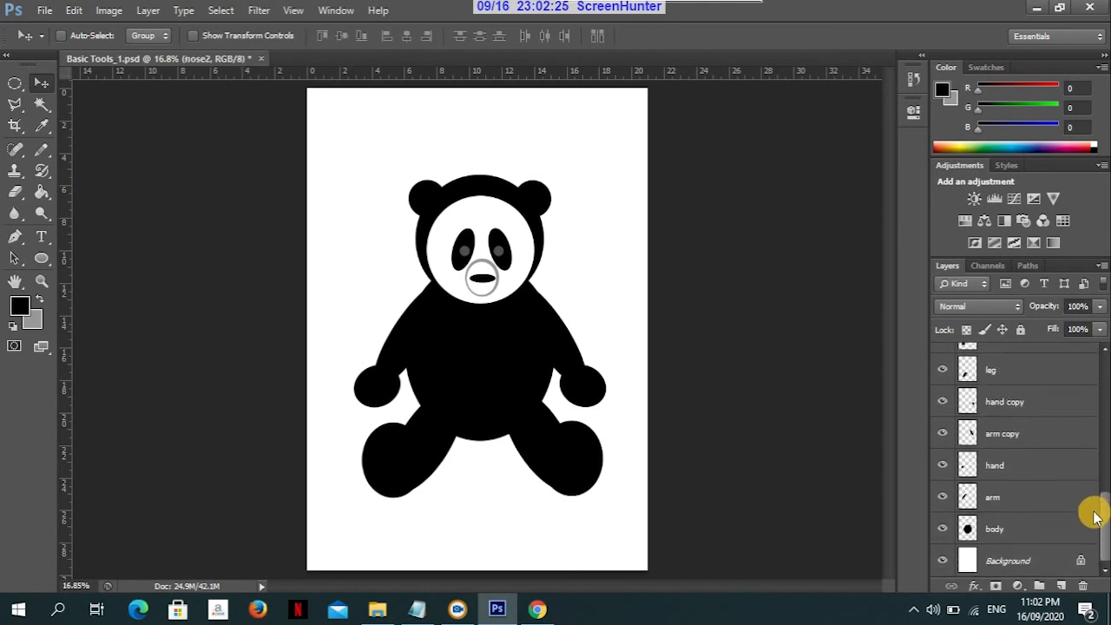
left_click(1017, 533, "shift")
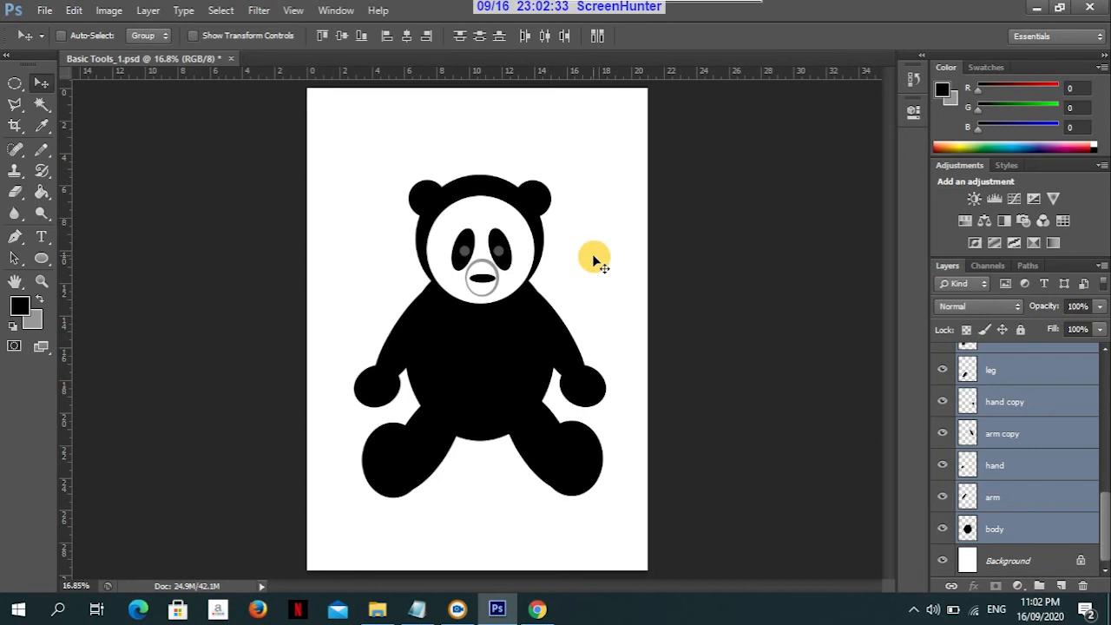
key("Up")
key("Up")
key("Up")
key("Up")
key("Up")
key("Up")
key("Up")
key("Up")
key("Up")
key("Up")
key("Up")
key("Up")
key("Up")
key("Up")
key("Up")
key("Up")
key("Up")
key("Up")
key("Up")
key("Up")
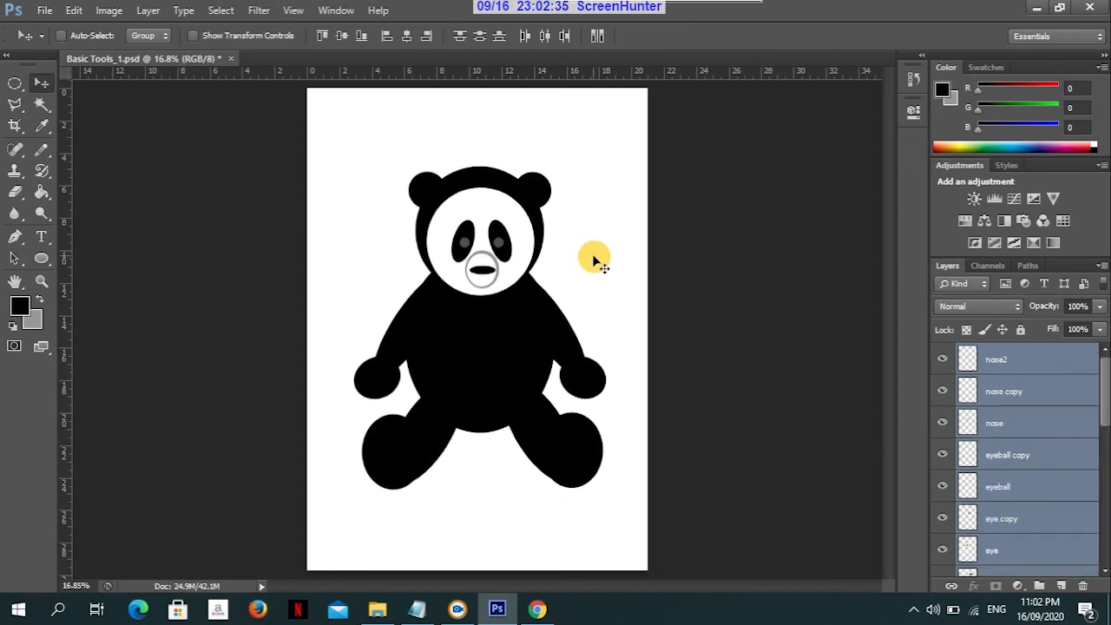
key("Up")
key("Up")
key("Up")
key("Up")
key("Up")
key("Up")
key("Up")
key("Up")
key("Up")
key("Up")
key("Up")
key("Up")
key("Up")
key("Up")
key("Up")
key("Up")
key("Up")
key("Up")
key("Up")
key("Up")
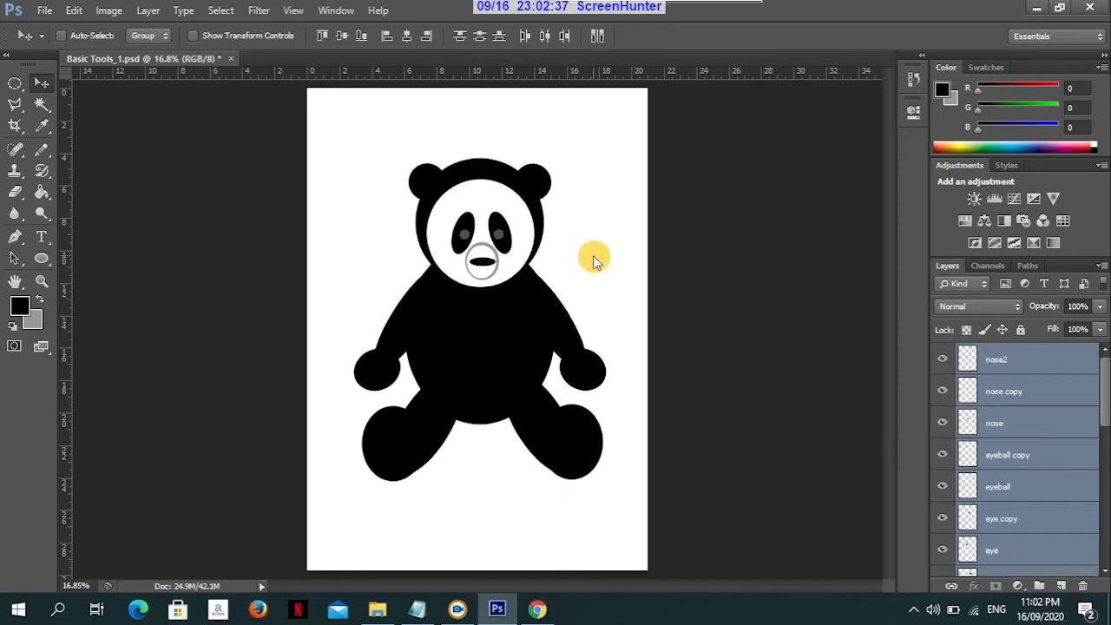
key("Left")
key("Left")
key("Left")
key("Left")
key("Left")
key("Left")
key("Left")
key("Left")
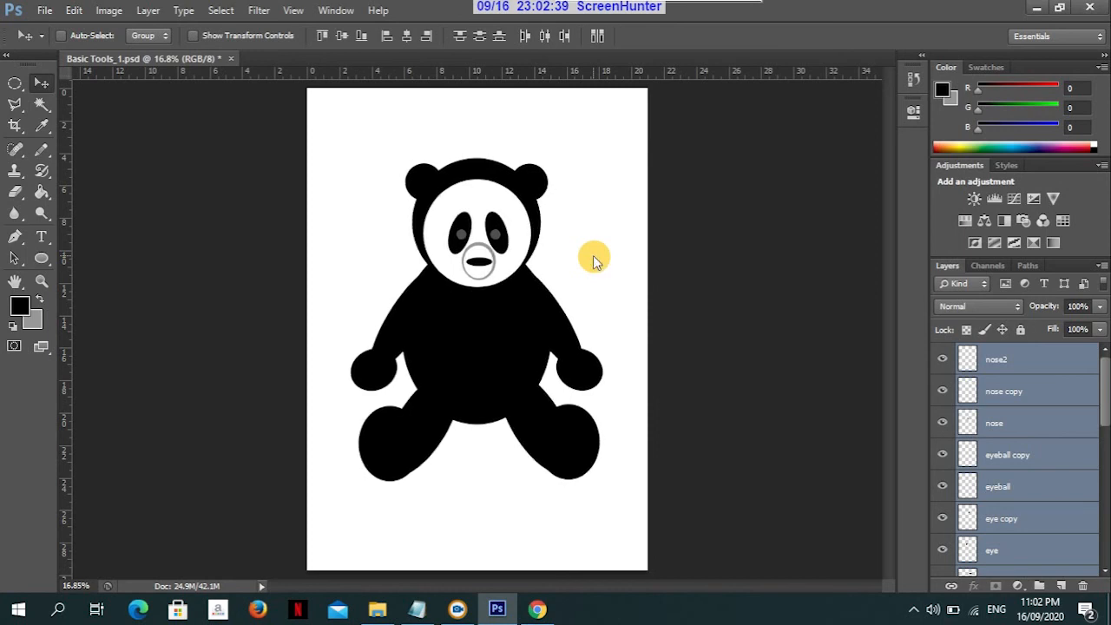
key("Up")
key("Up")
key("Up")
key("Up")
key("Up")
key("Up")
key("Up")
key("Up")
key("Up")
key("Up")
key("Up")
key("Up")
key("Up")
key("Up")
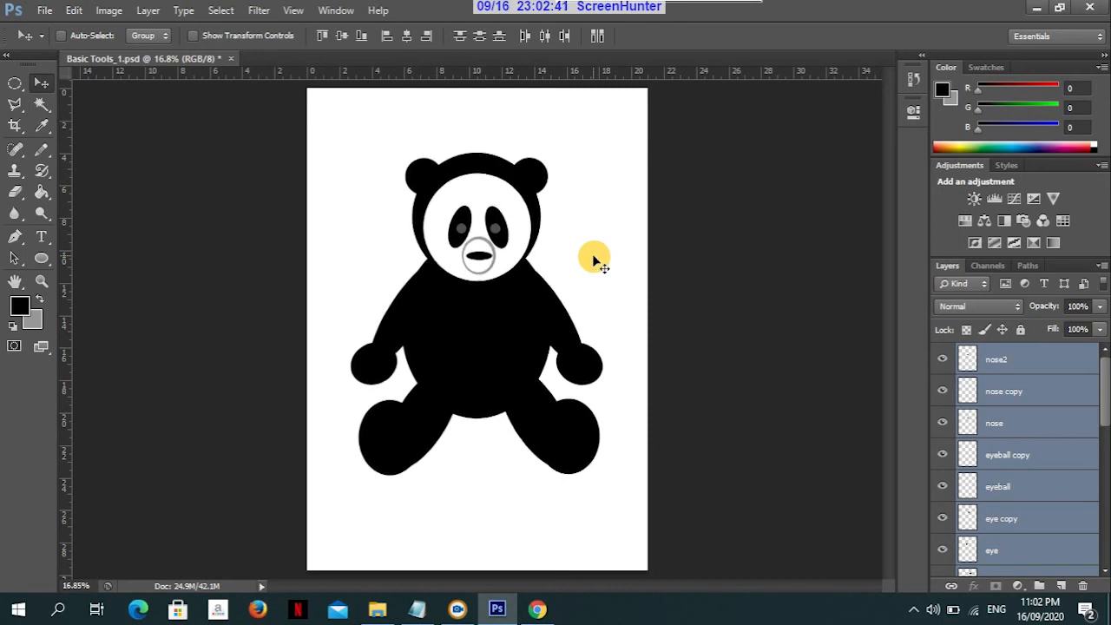
key("Up")
key("Up")
key("Up")
key("Up")
key("Up")
key("Up")
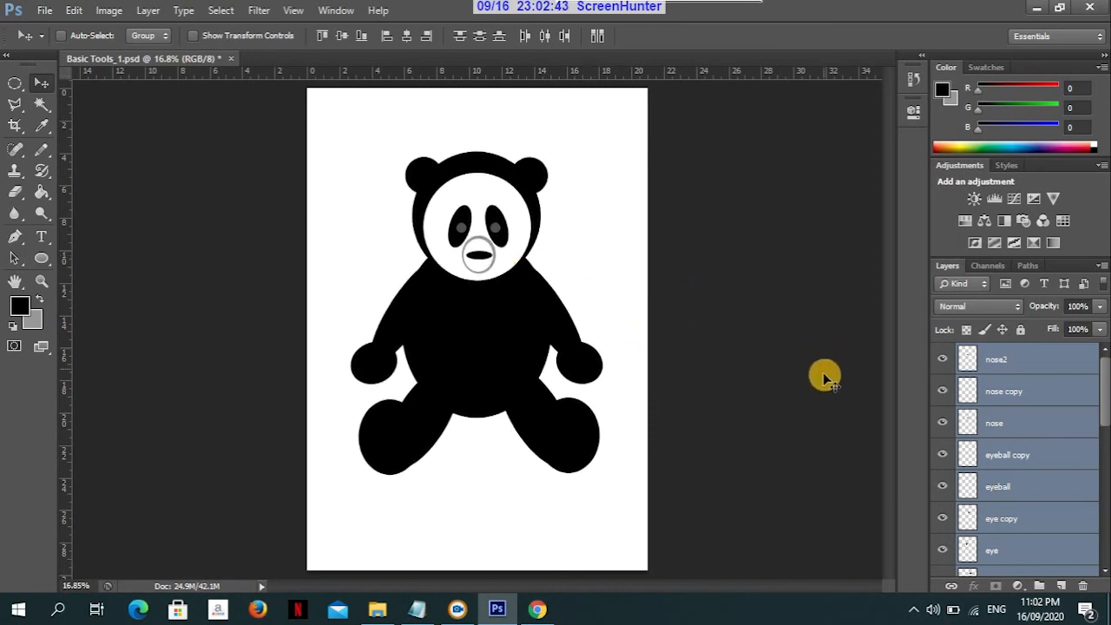
Make nose2 the only selected layer
left_click(994, 402)
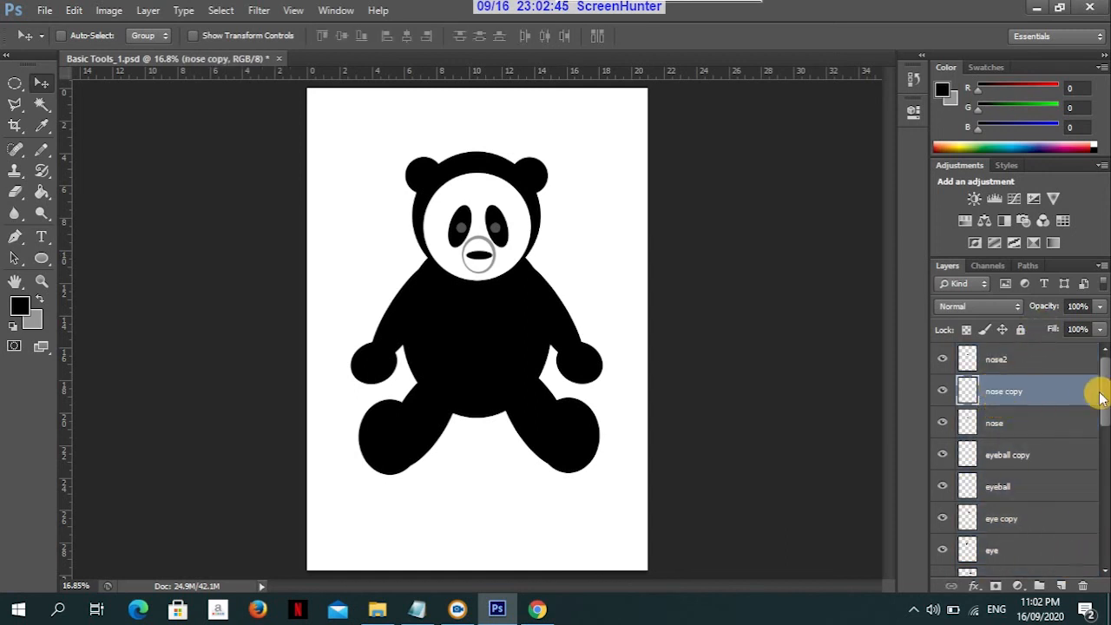
left_click(1055, 360)
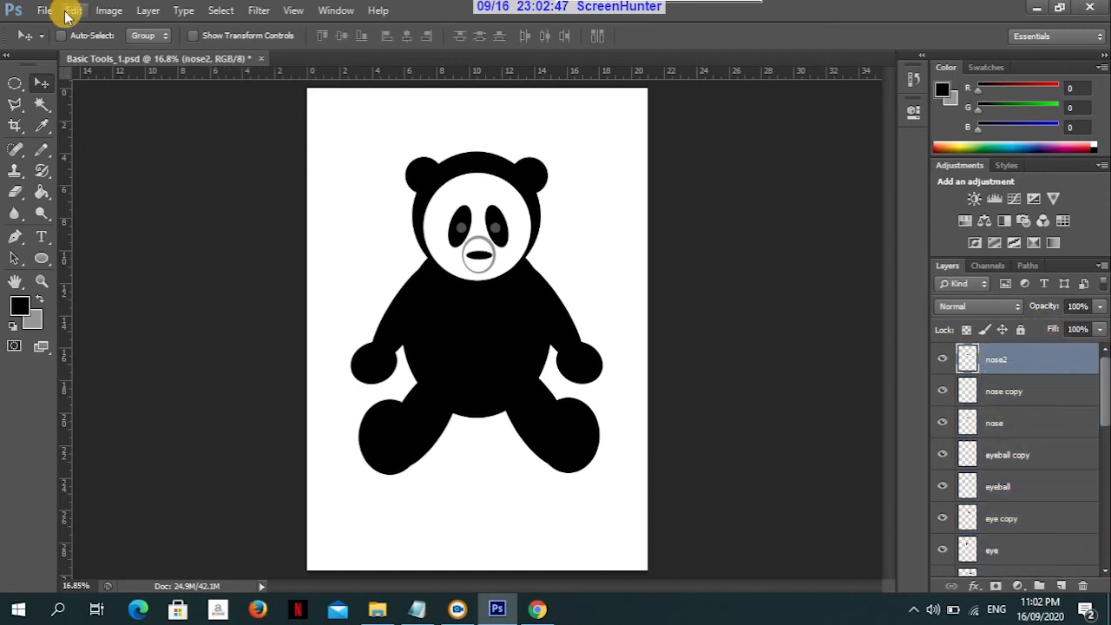
Save the current changes and save the document as a new PSD named Basic Tools_Panda Bear, keeping Maximize Compatibility on
left_click(45, 12)
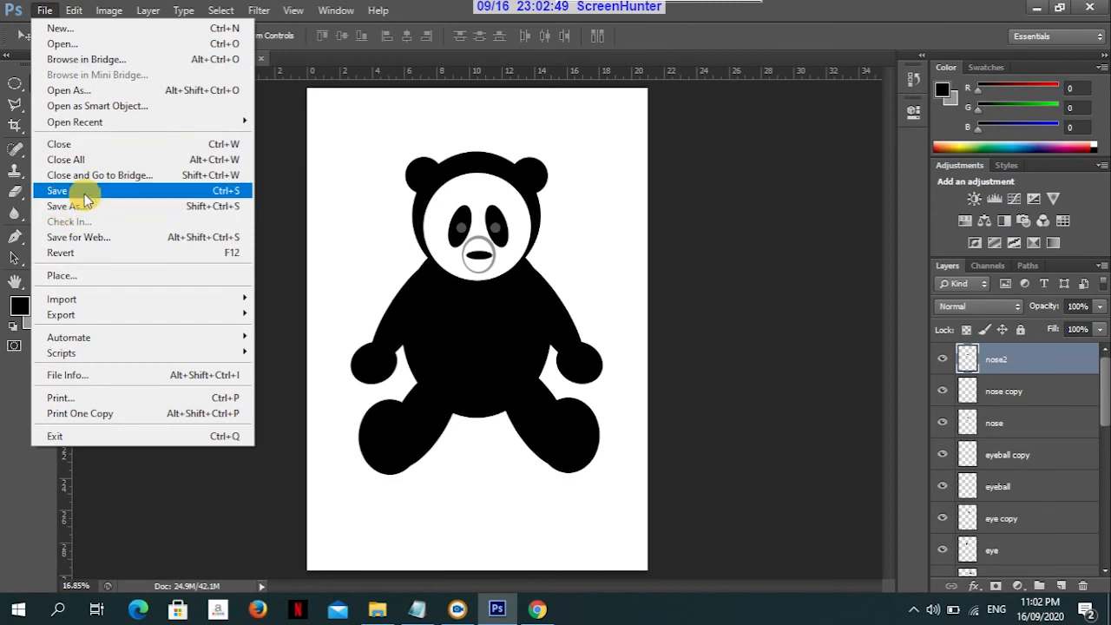
left_click(84, 194)
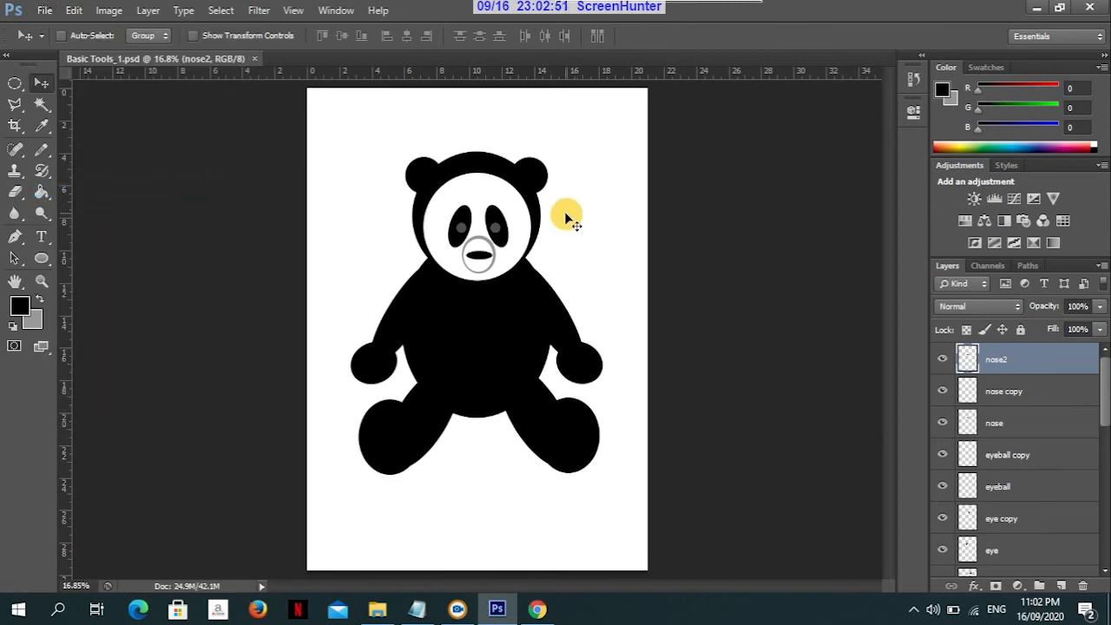
left_click(46, 13)
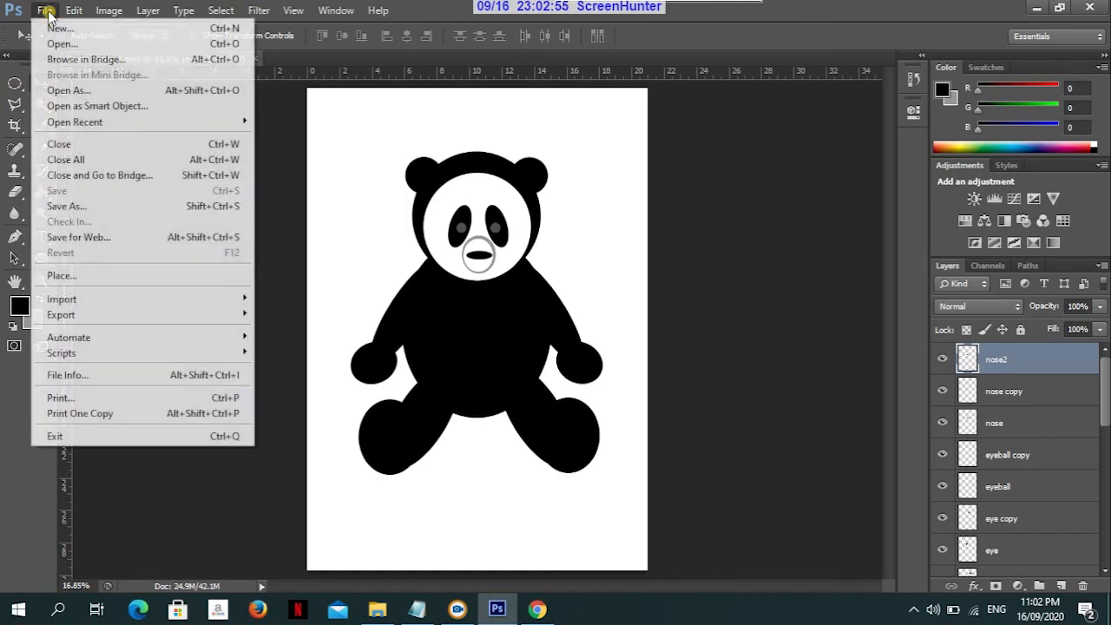
left_click(116, 210)
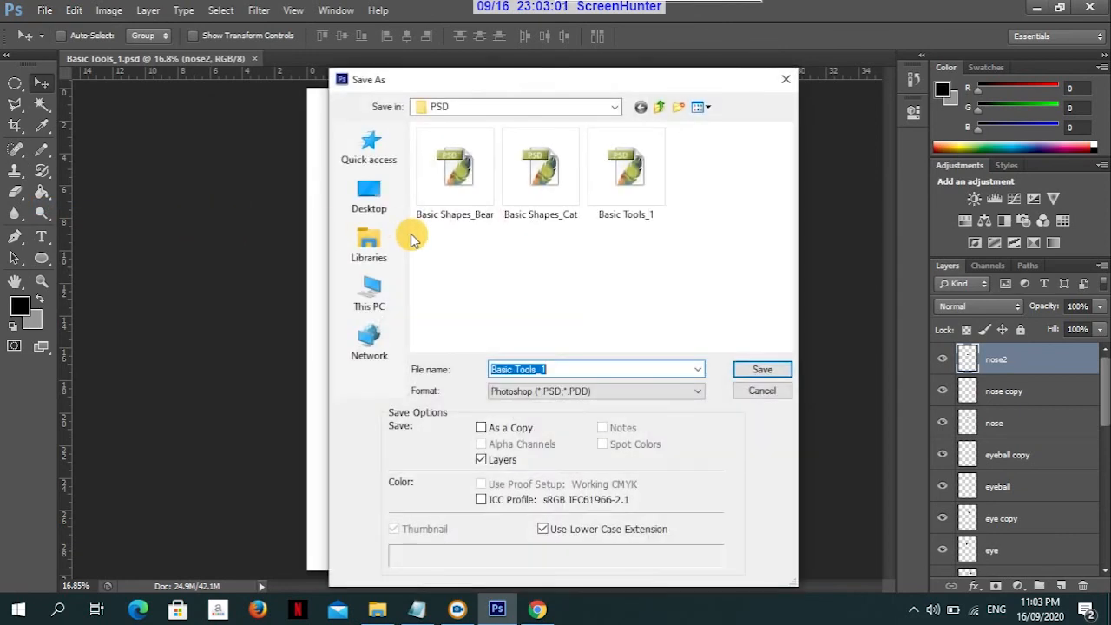
left_click(562, 370)
key("BackSpace")
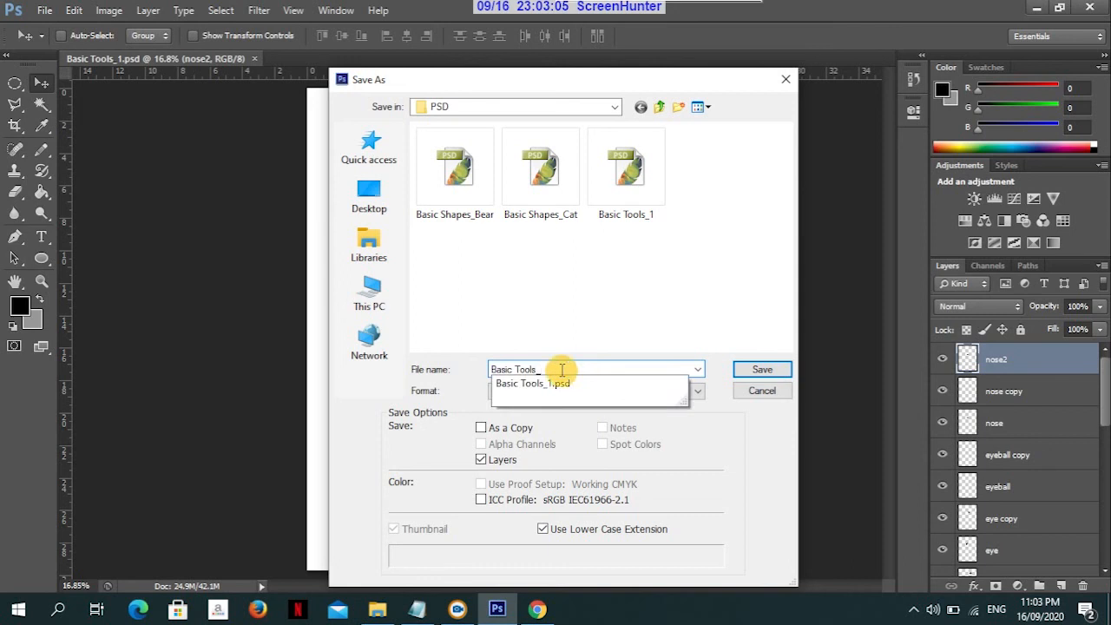
type("Panda Bear")
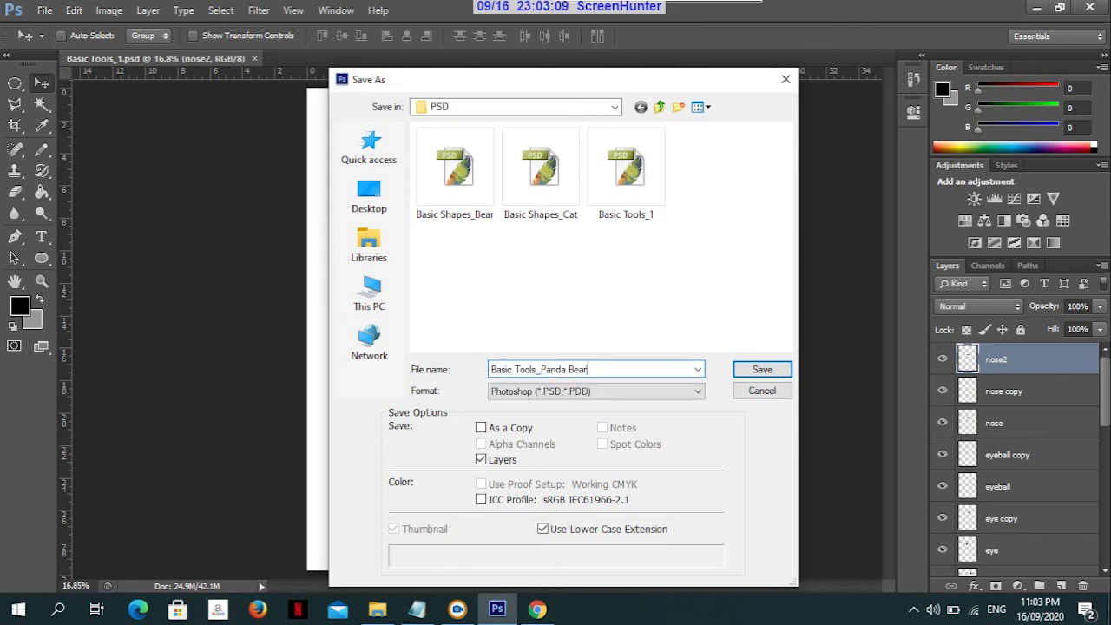
left_click(762, 369)
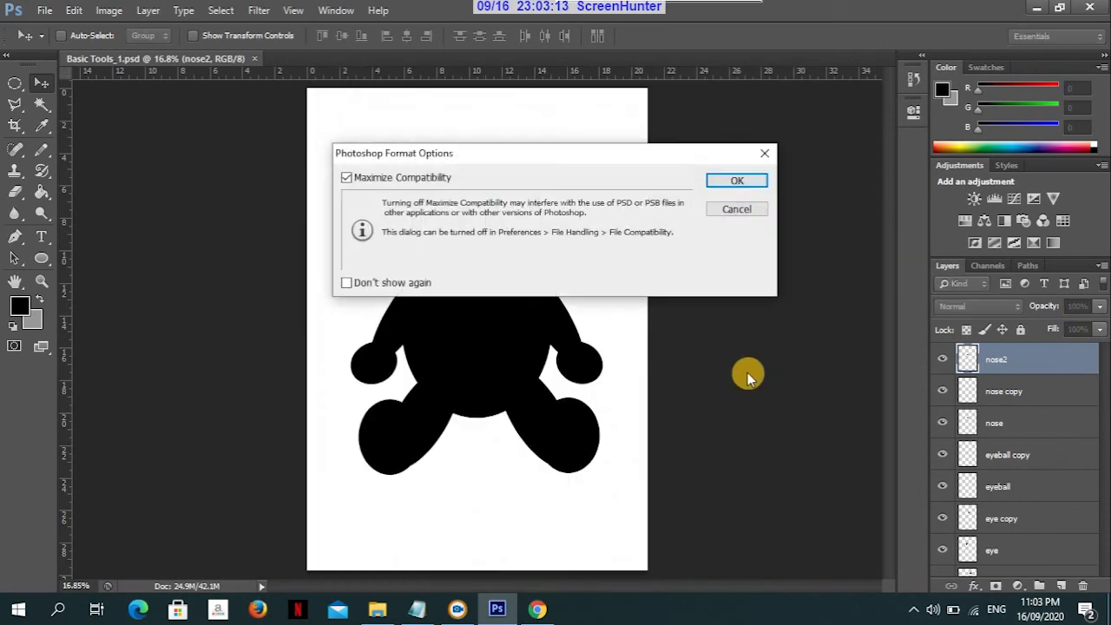
left_click(734, 182)
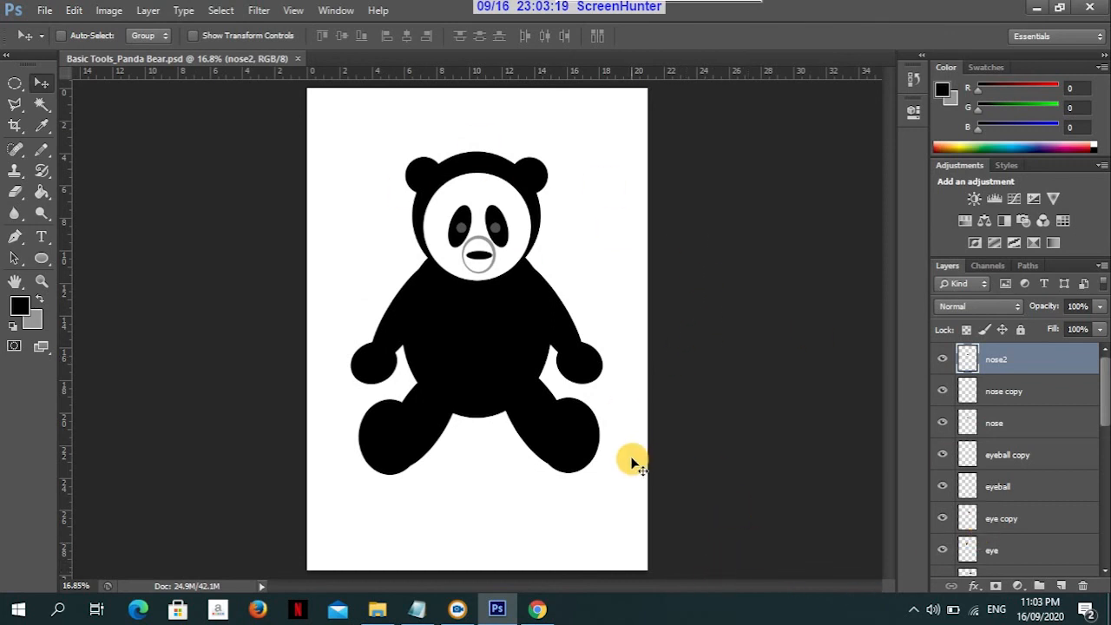
Save a JPEG copy as Basic Tools_Panda Bear.jpg at quality 12 with the Baseline ("Standard") format option
left_click(44, 9)
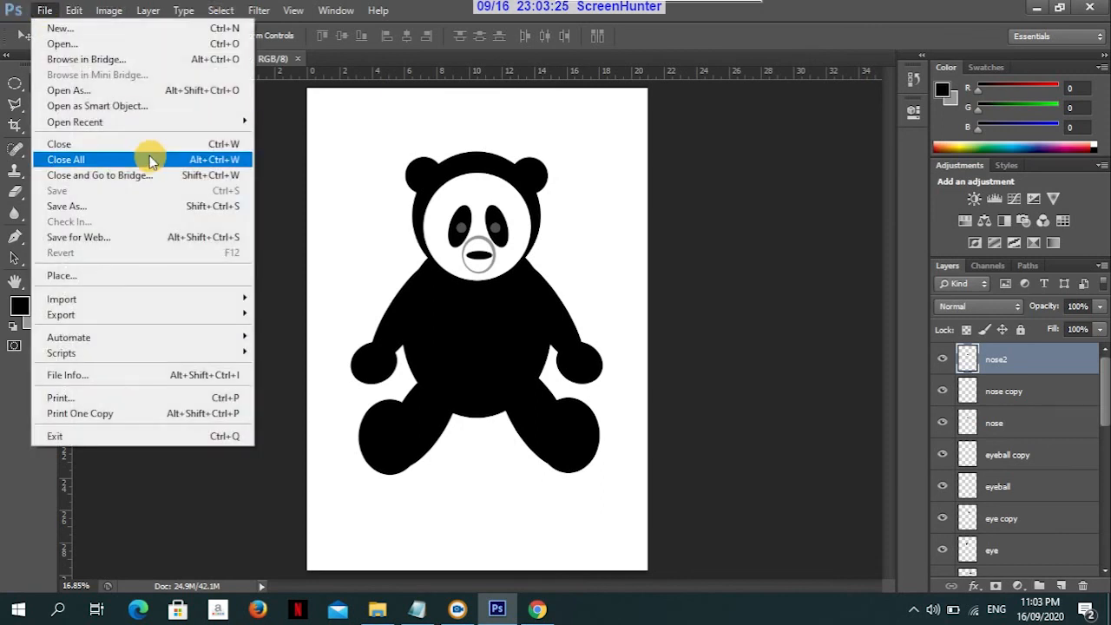
left_click(128, 213)
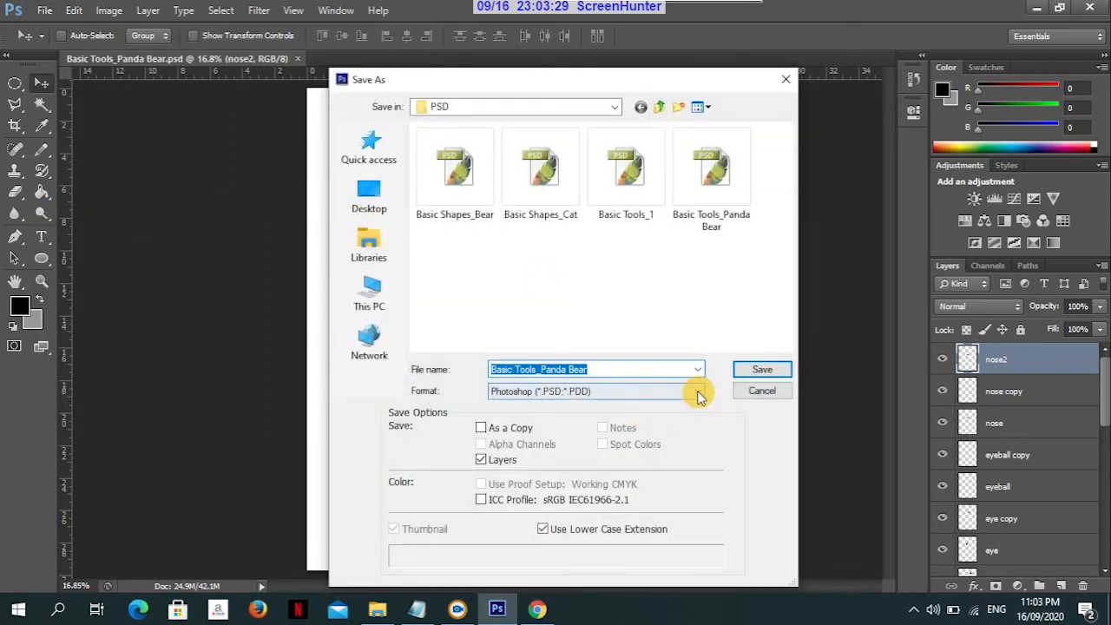
left_click(700, 392)
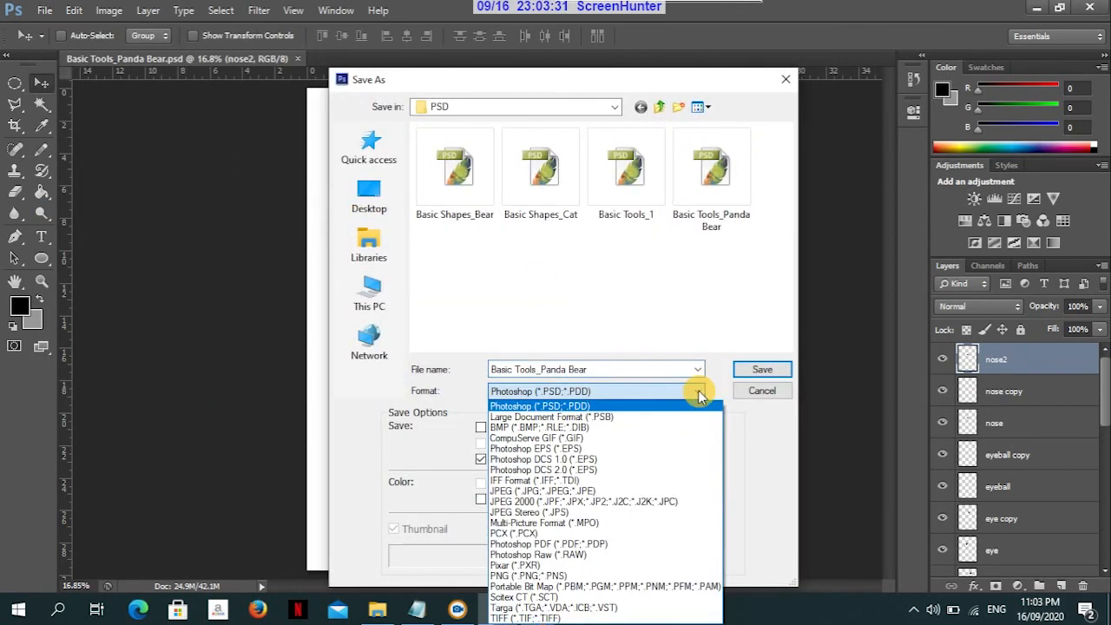
left_click(662, 492)
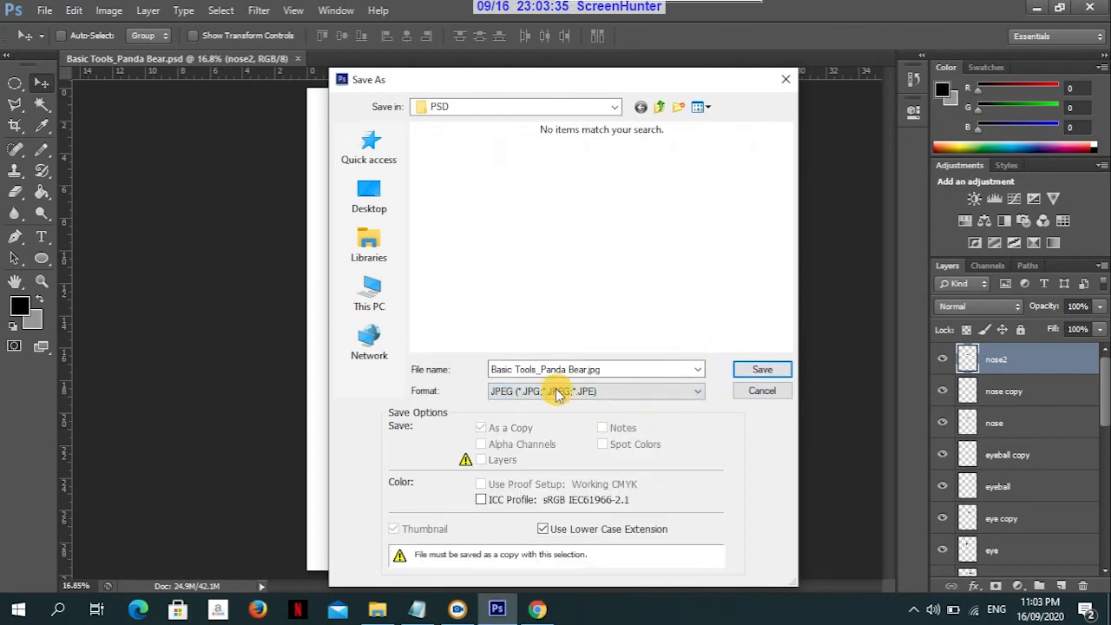
left_click(746, 373)
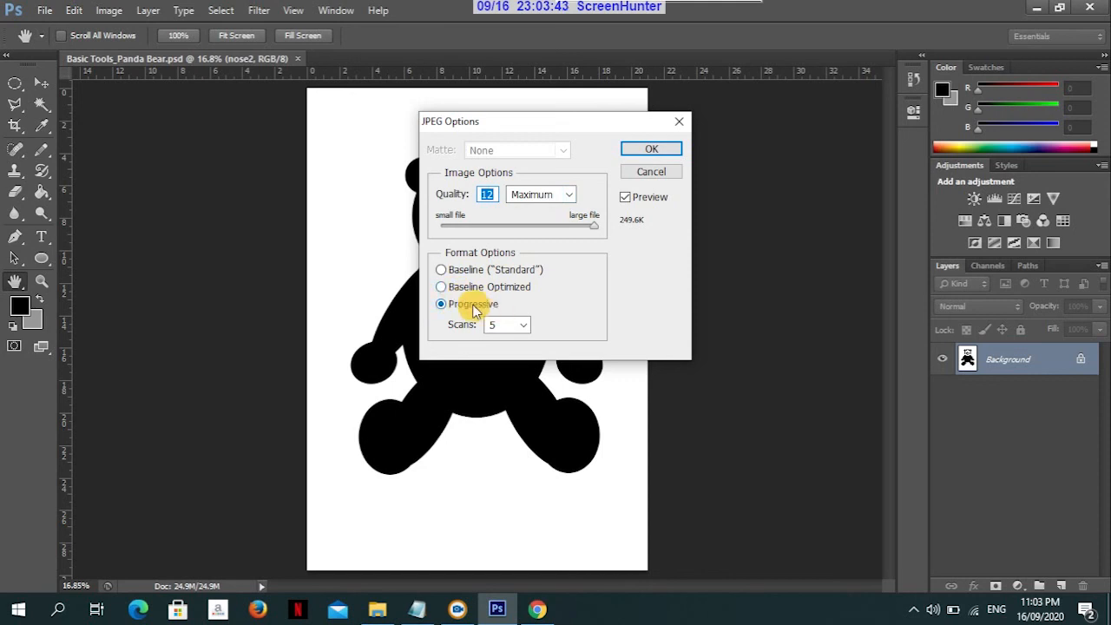
left_click(453, 271)
left_click(663, 150)
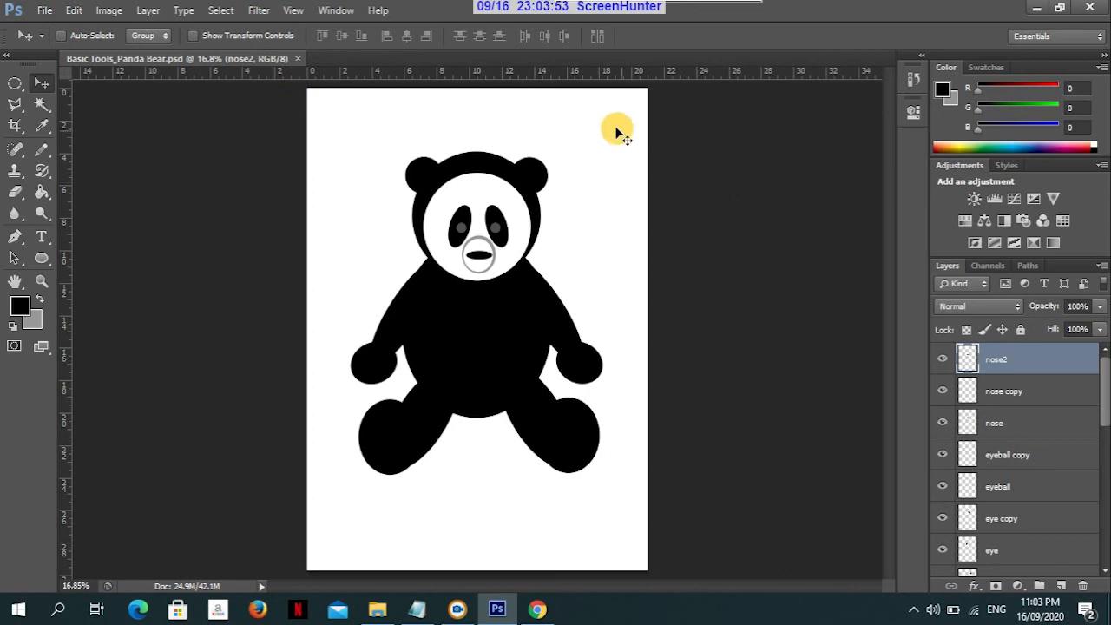
Open Basic Tools_Panda Bear.jpg, identifying it by file type in the details view, and compare its layers with those of the PSD
left_click(44, 9)
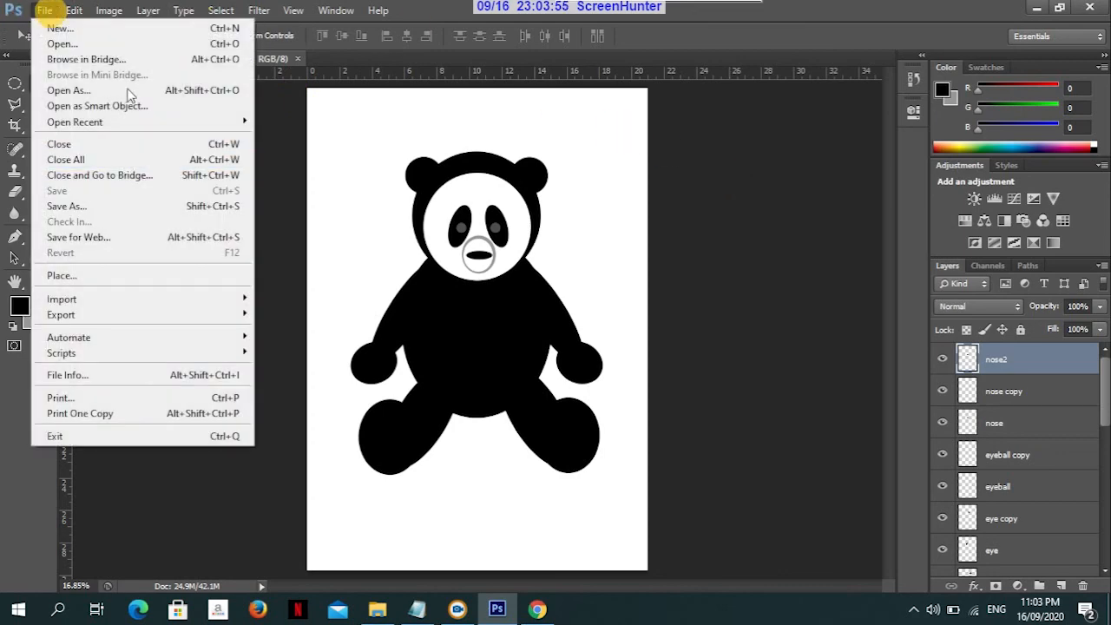
left_click(117, 42)
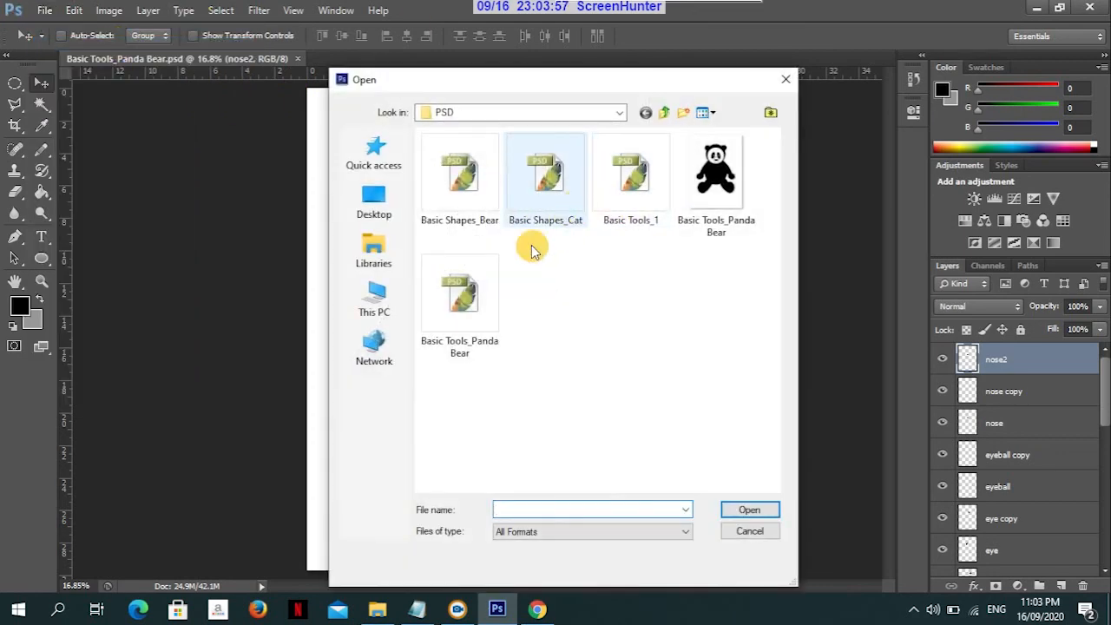
left_click(712, 188)
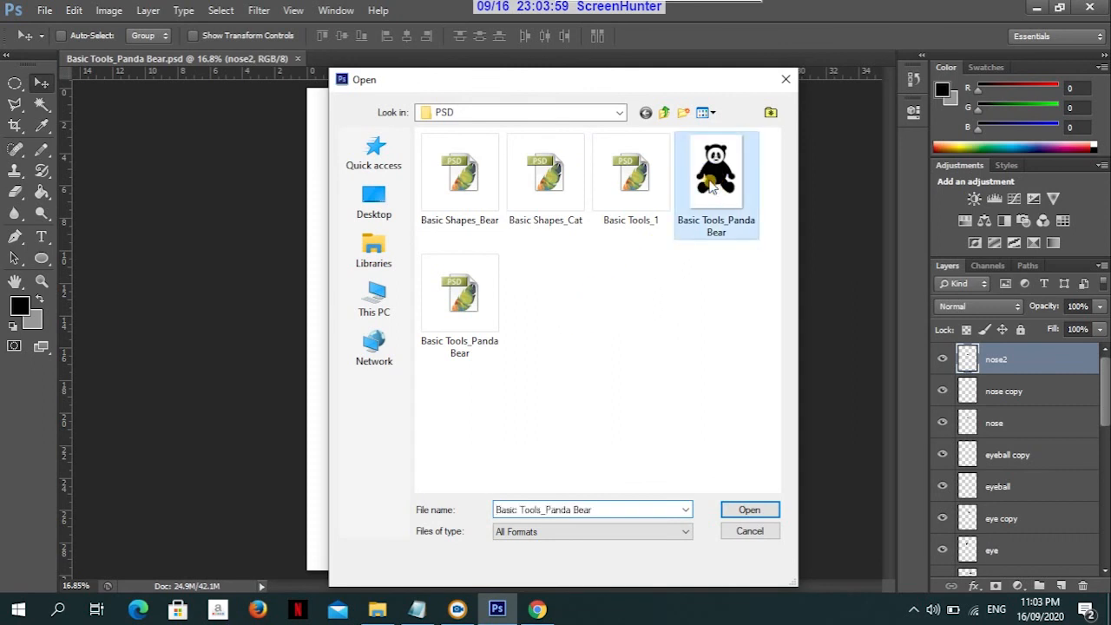
left_click(710, 113)
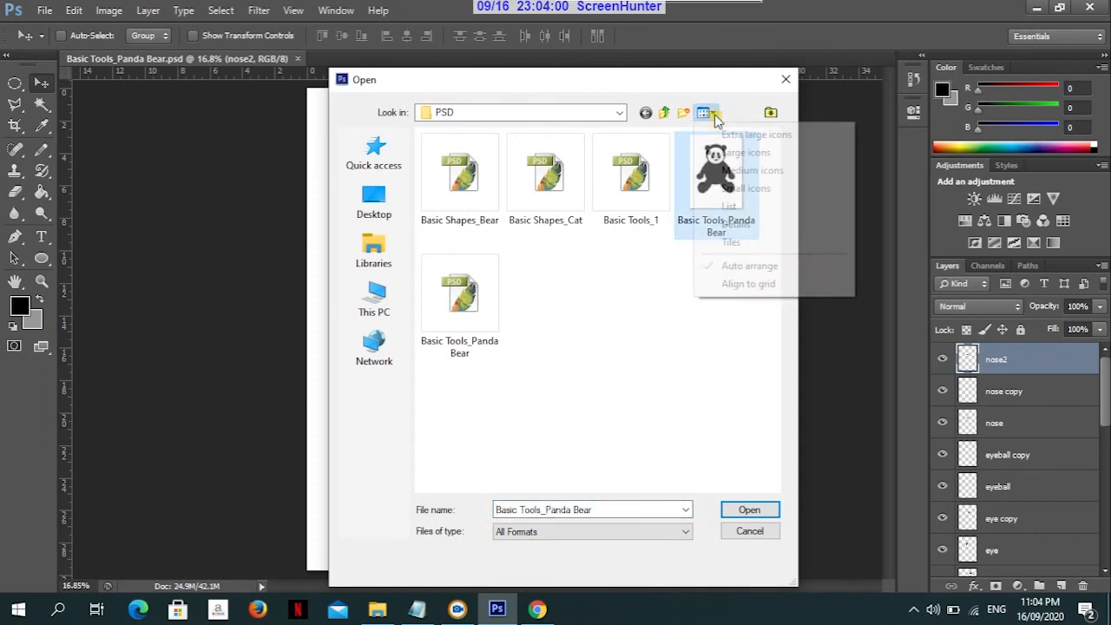
left_click(734, 224)
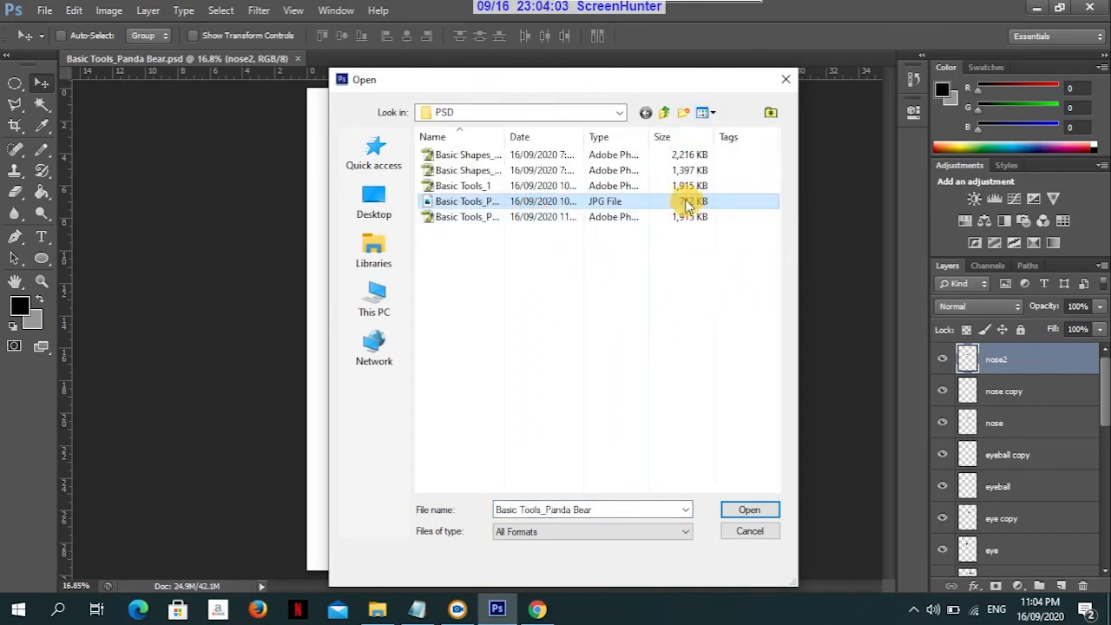
left_click(752, 510)
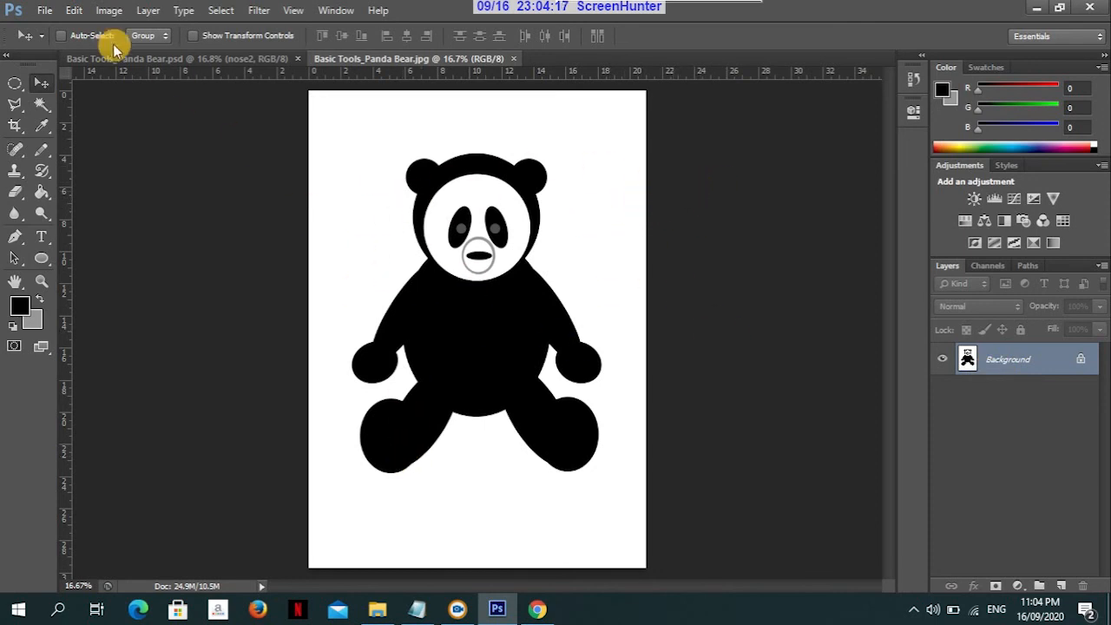
left_click(212, 59)
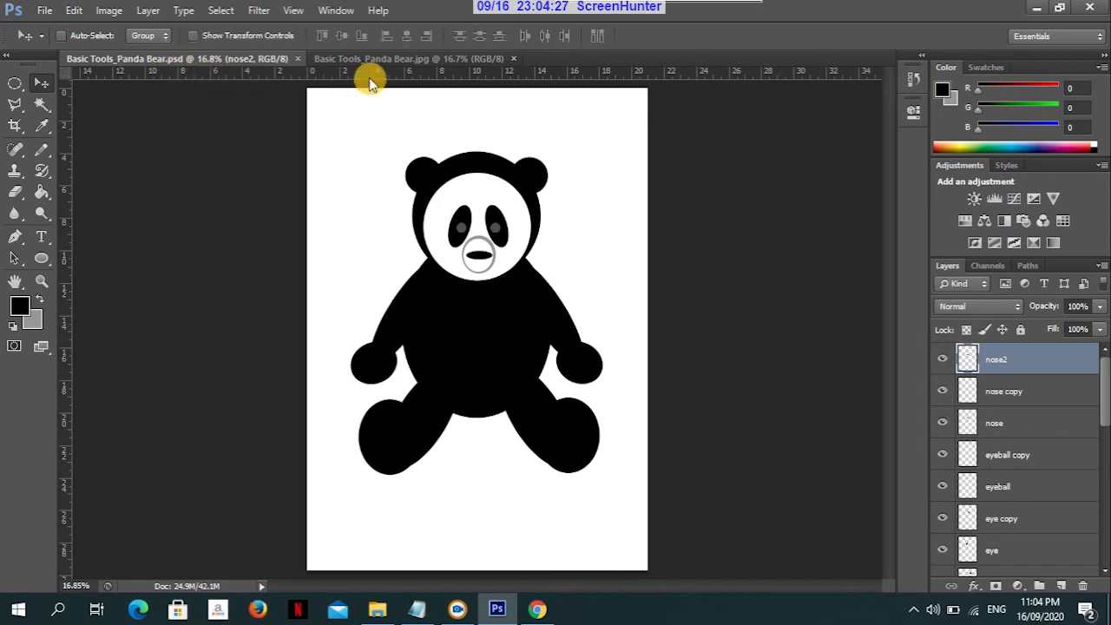
left_click(391, 60)
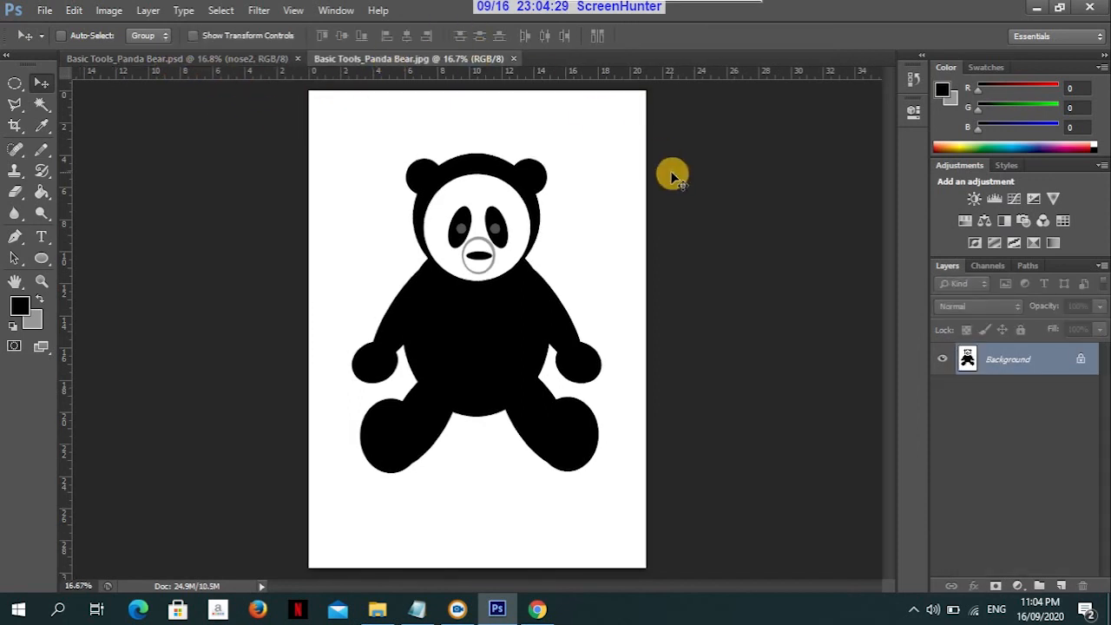